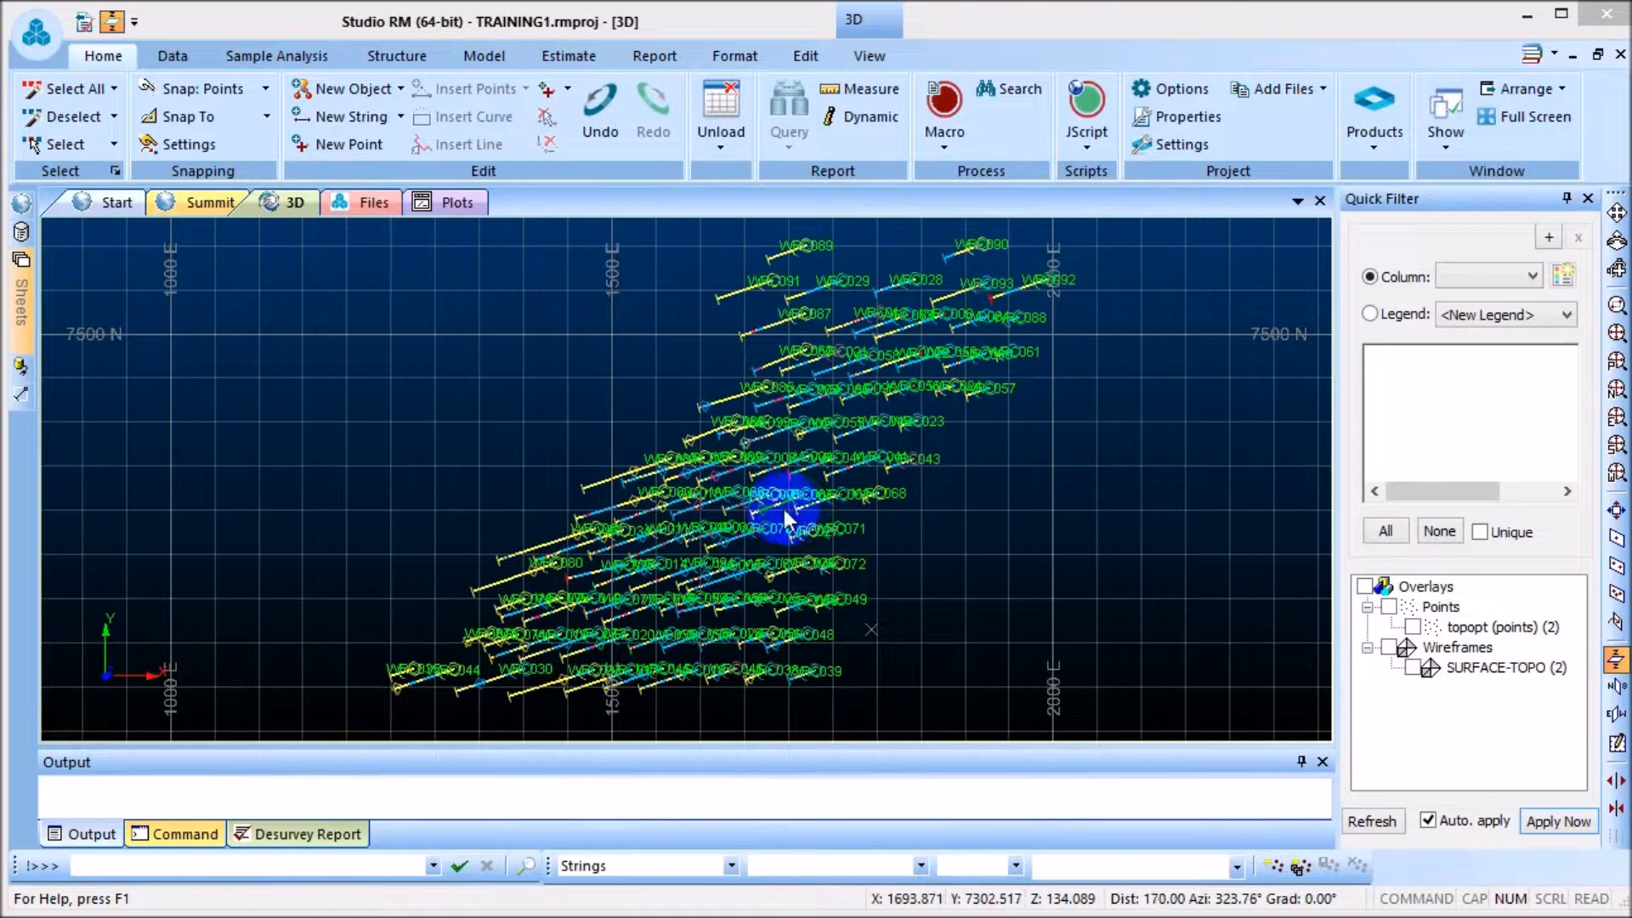
Open the Dynamic Drillholes properties and turn on the display of downhole columns
left_click(26, 319)
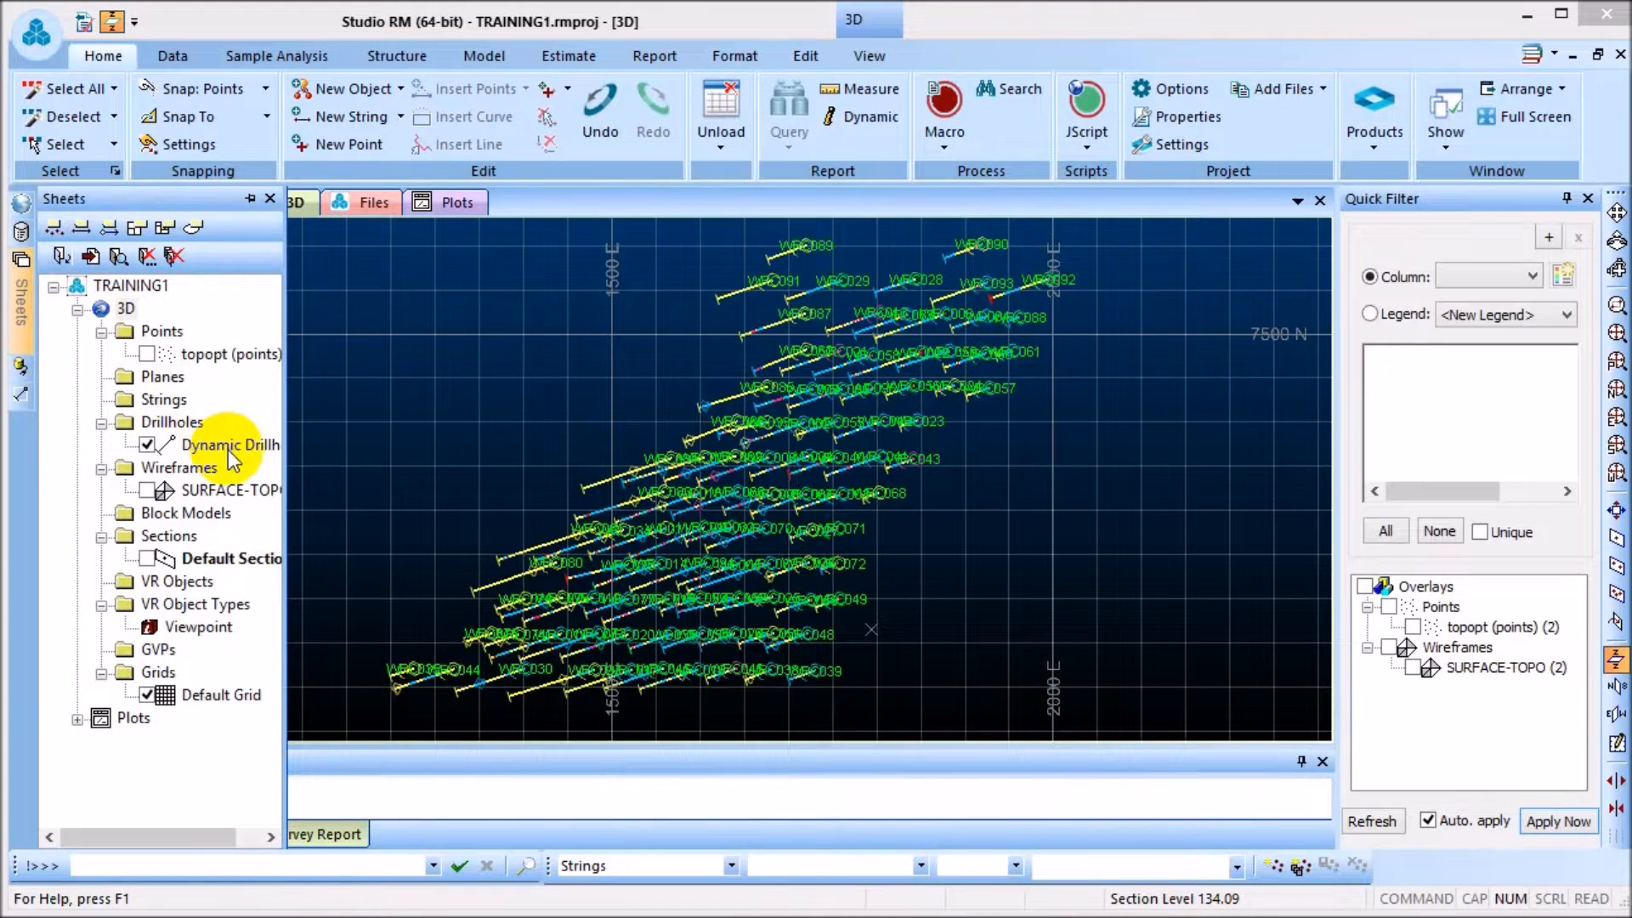
double_click(228, 446)
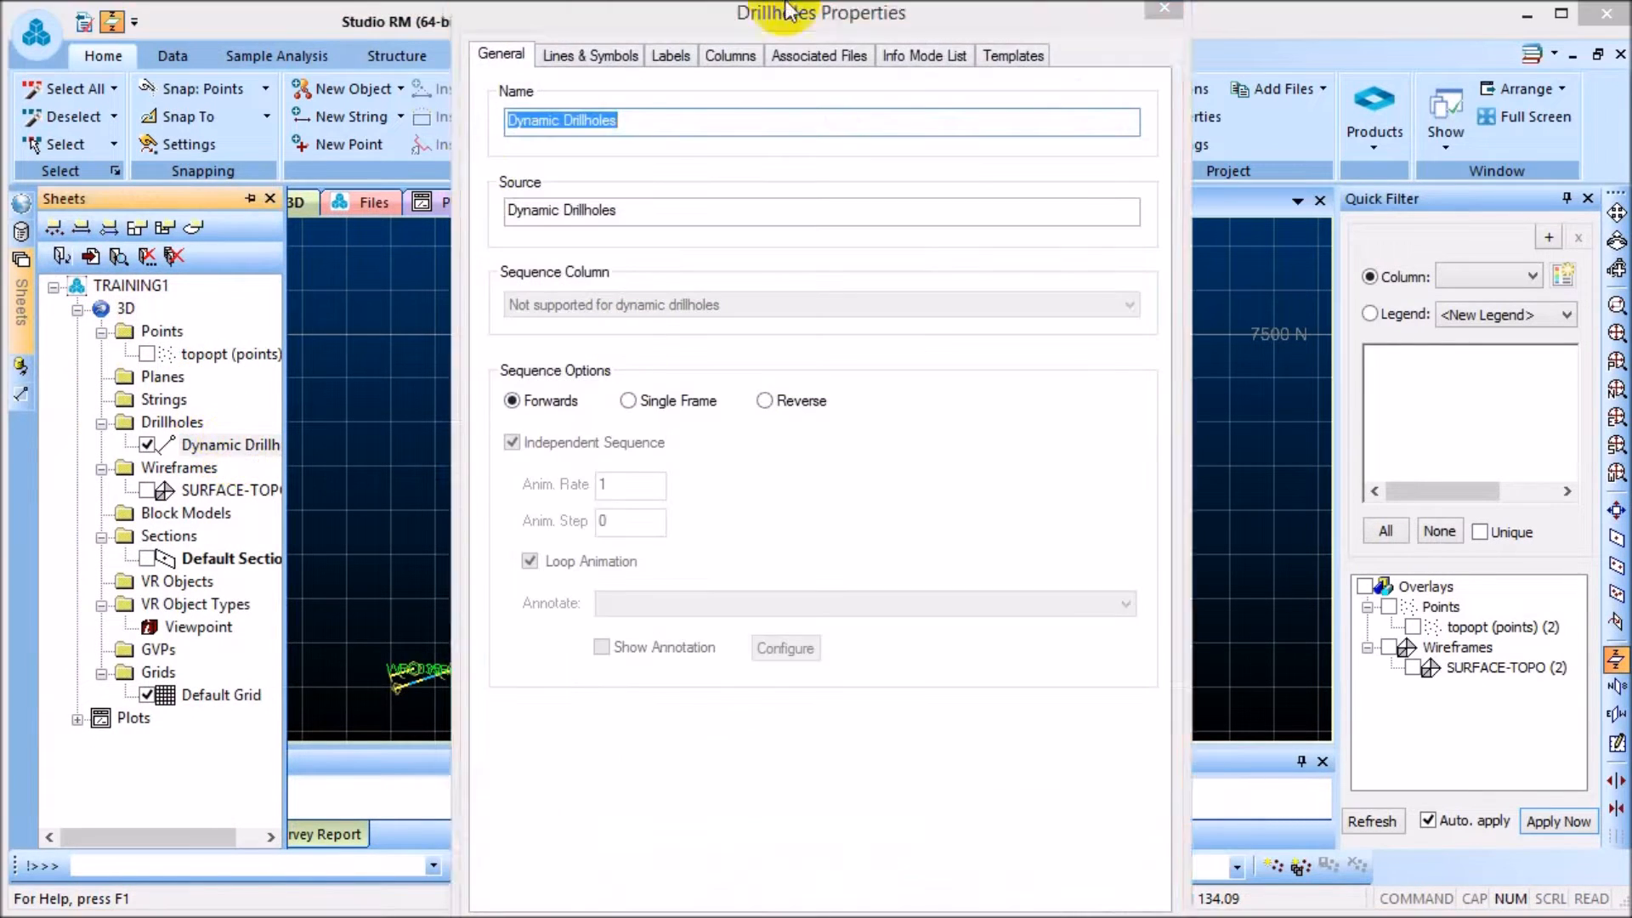
left_click(742, 61)
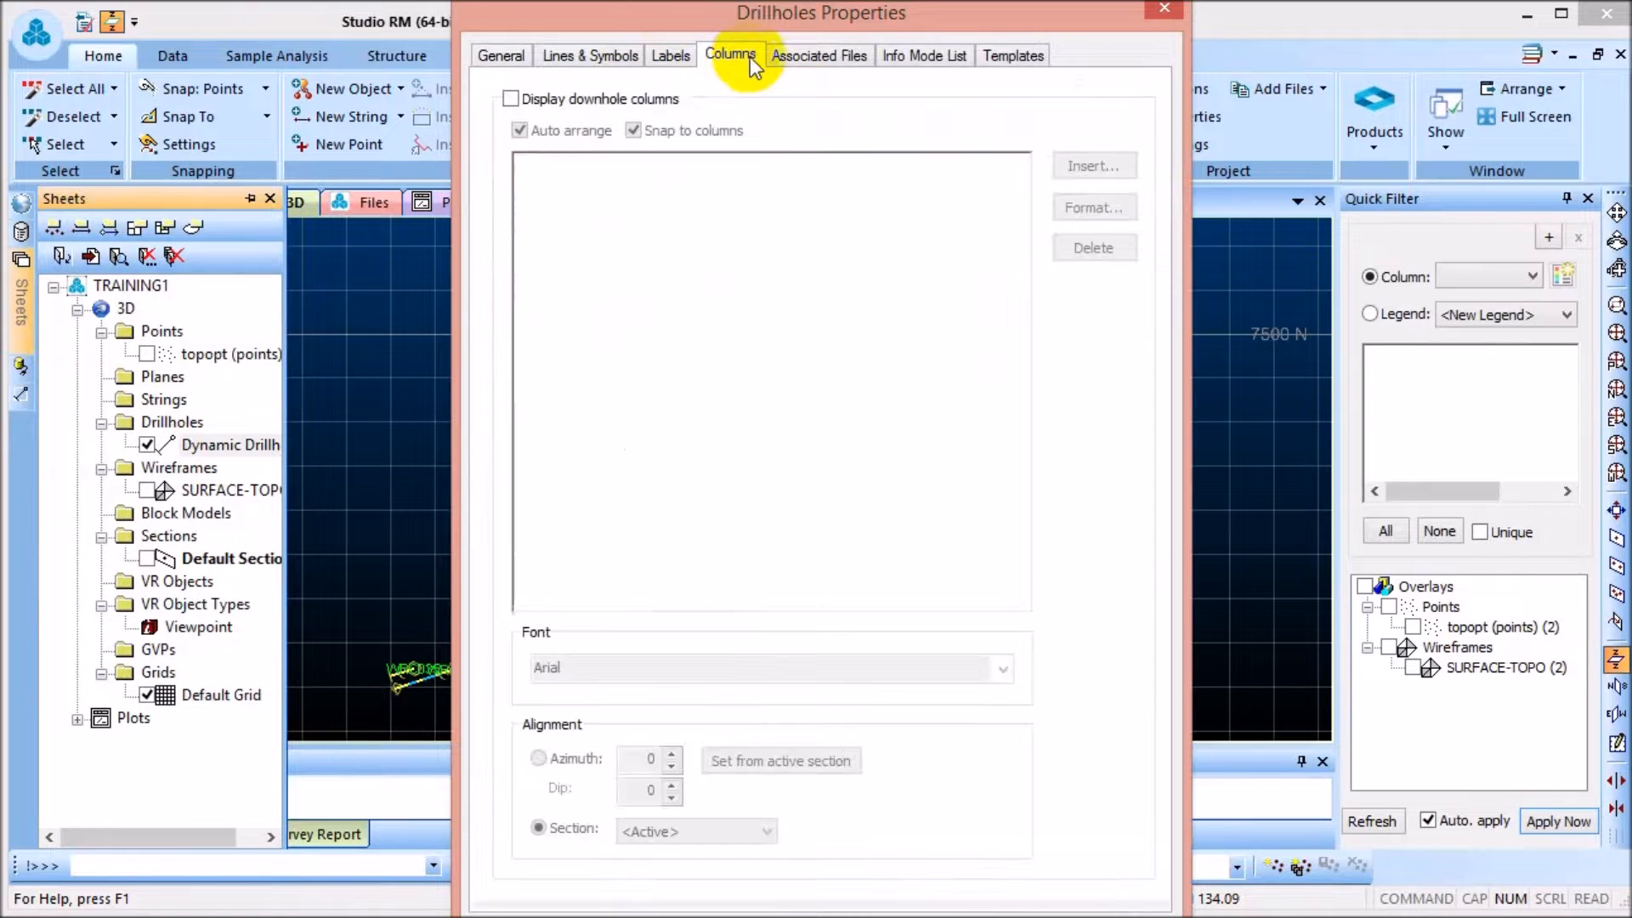
left_click(513, 98)
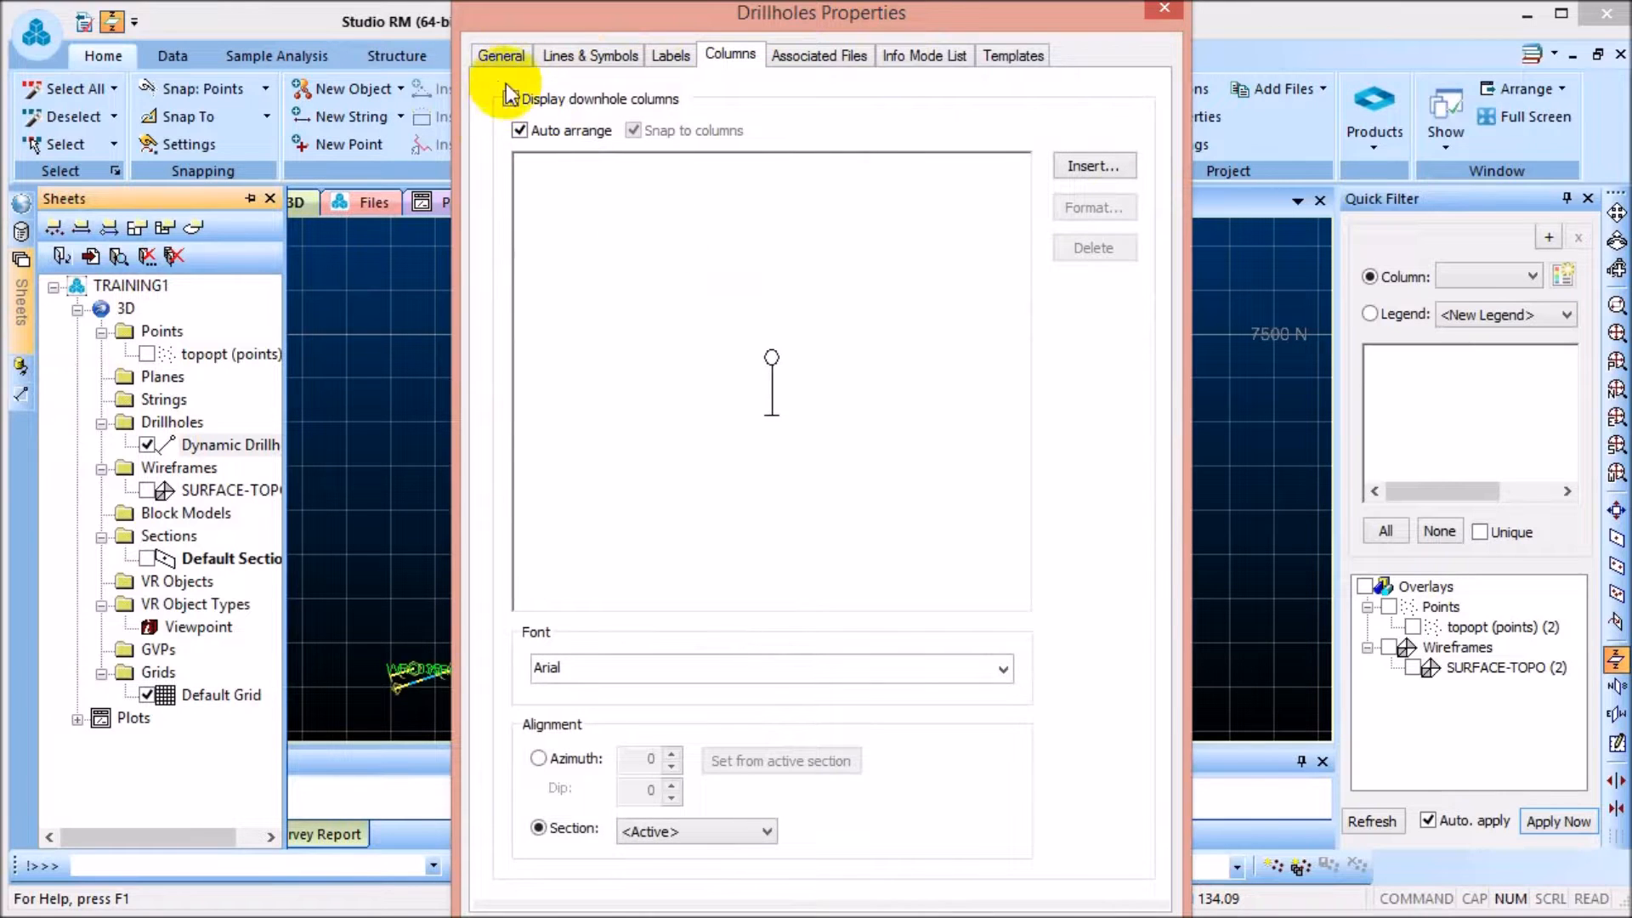
Insert a data column for the Au_ave_ppm field from the assay (txt) table
left_click(1093, 166)
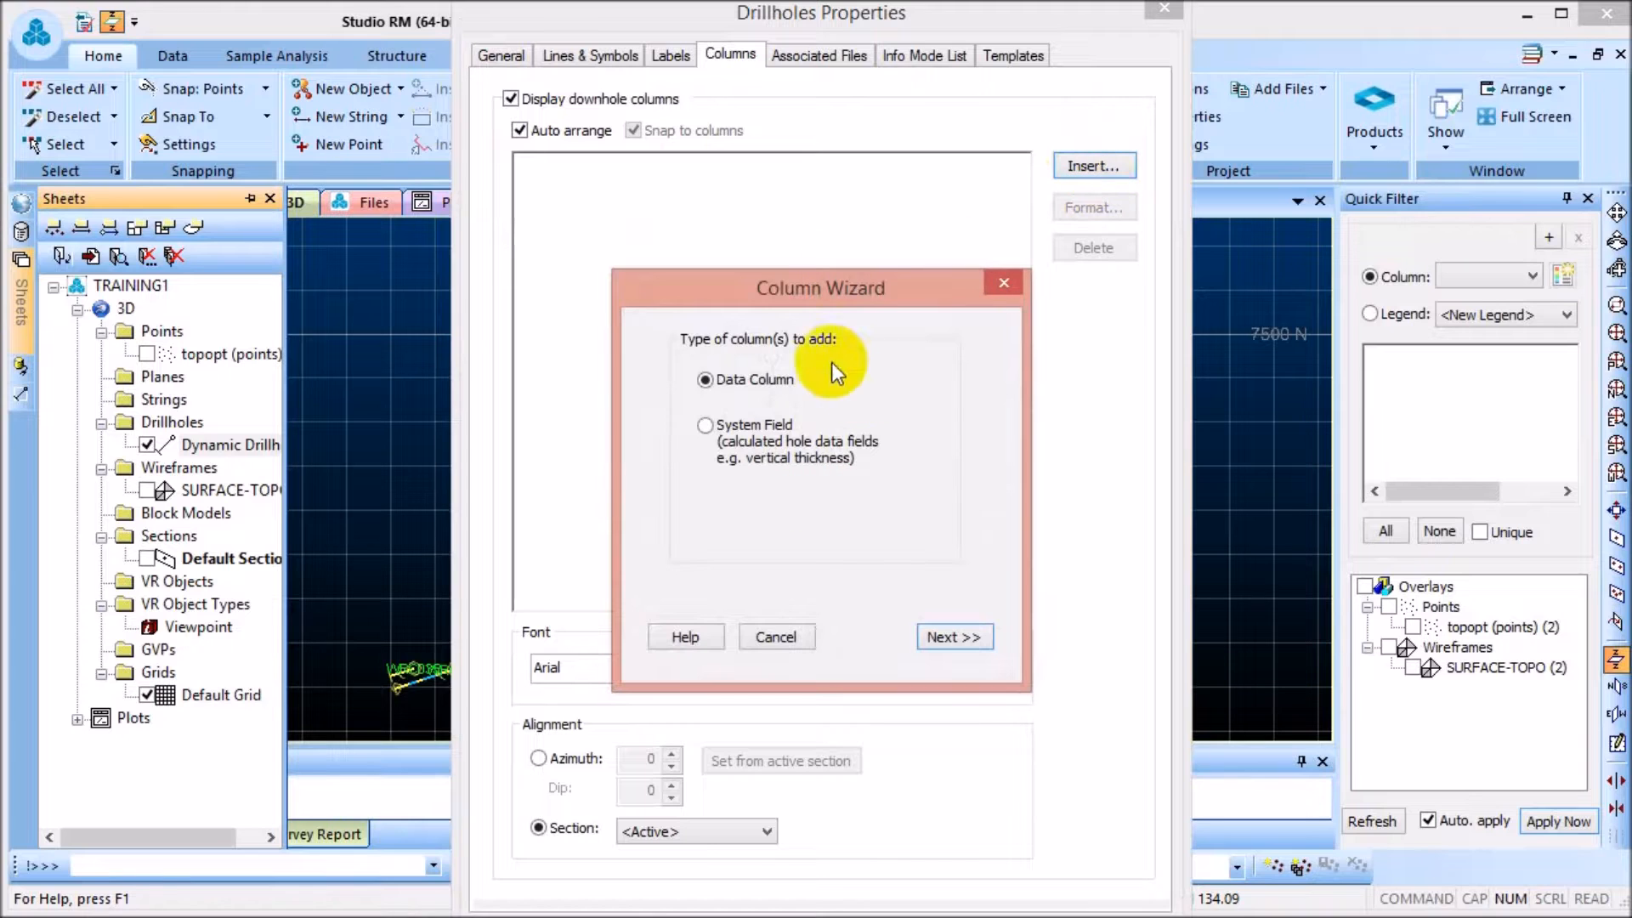
left_click(950, 638)
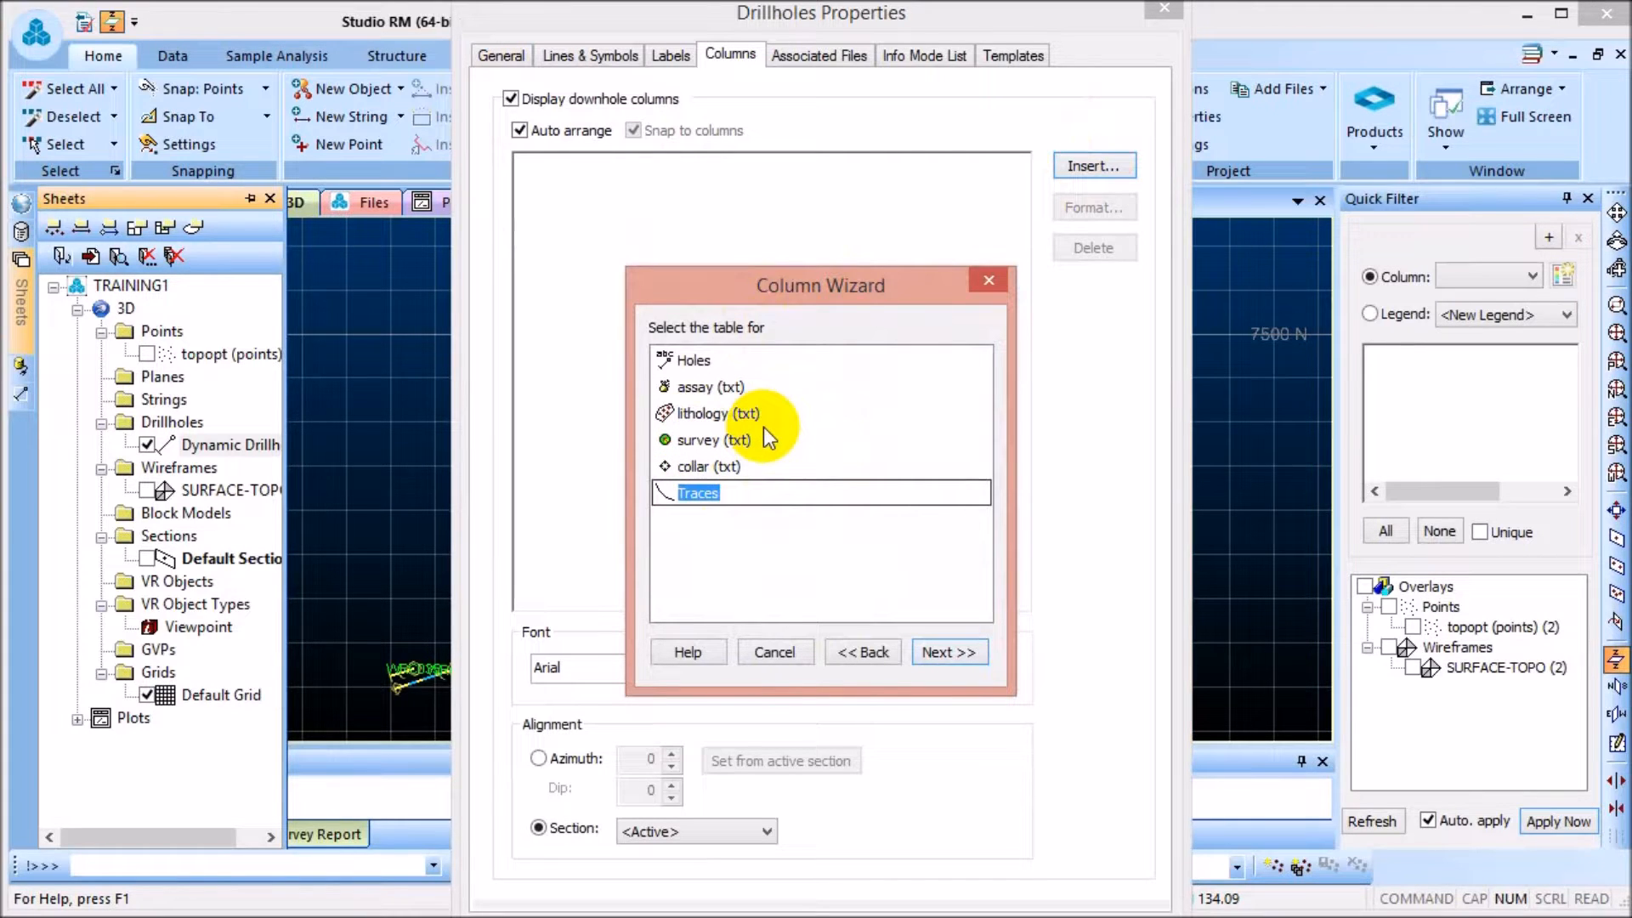
left_click(696, 387)
left_click(942, 653)
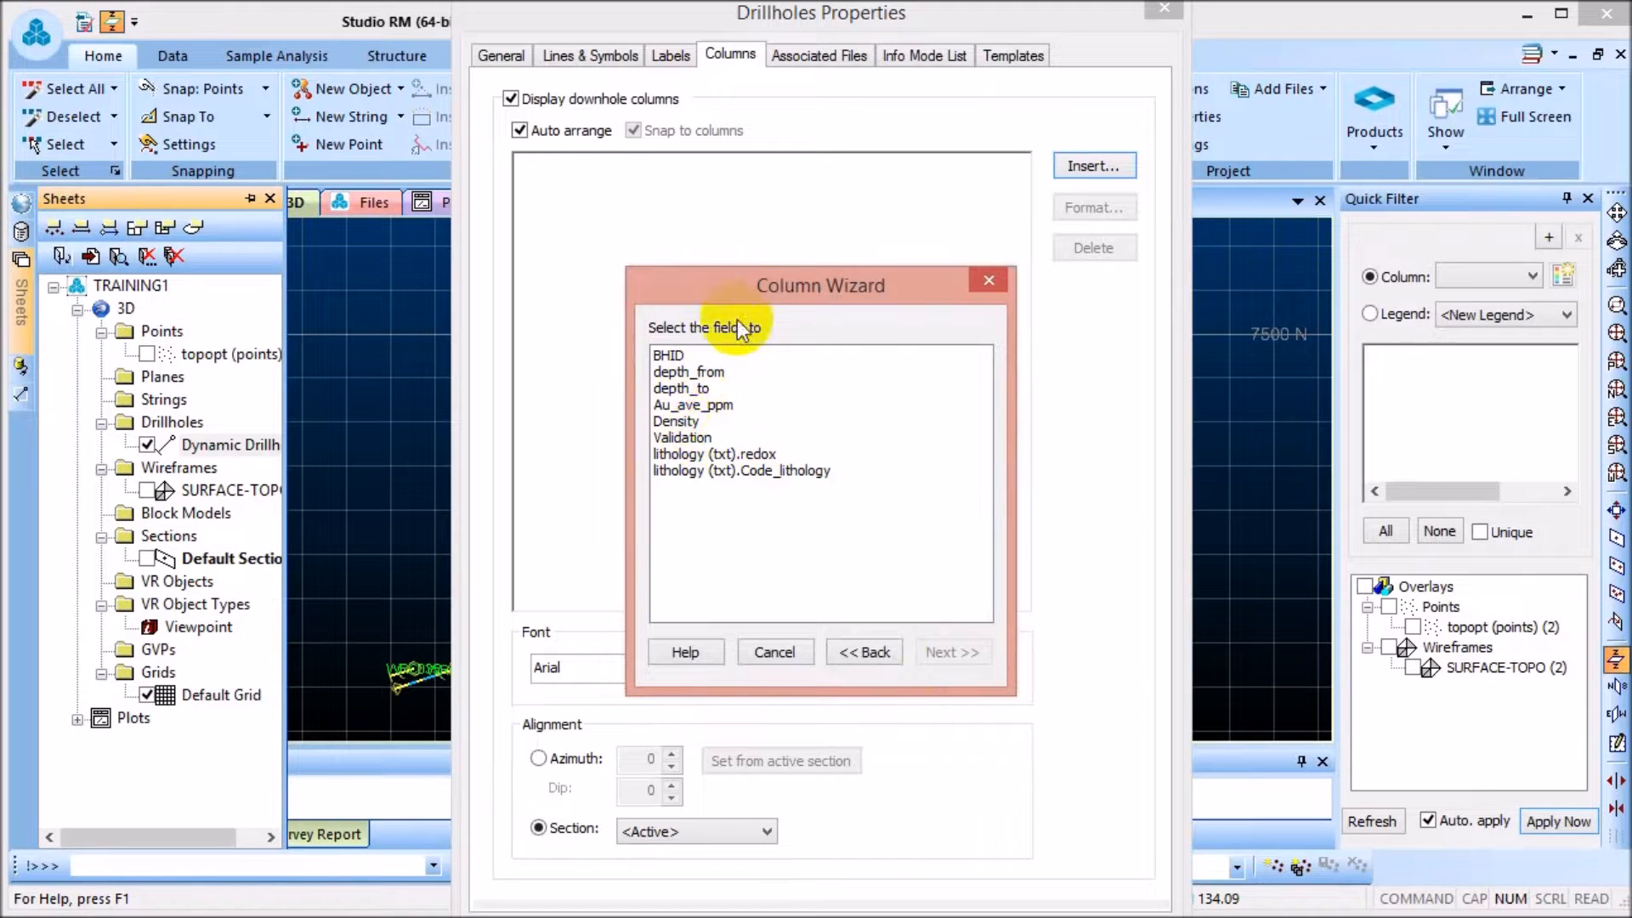
left_click(689, 407)
left_click(952, 655)
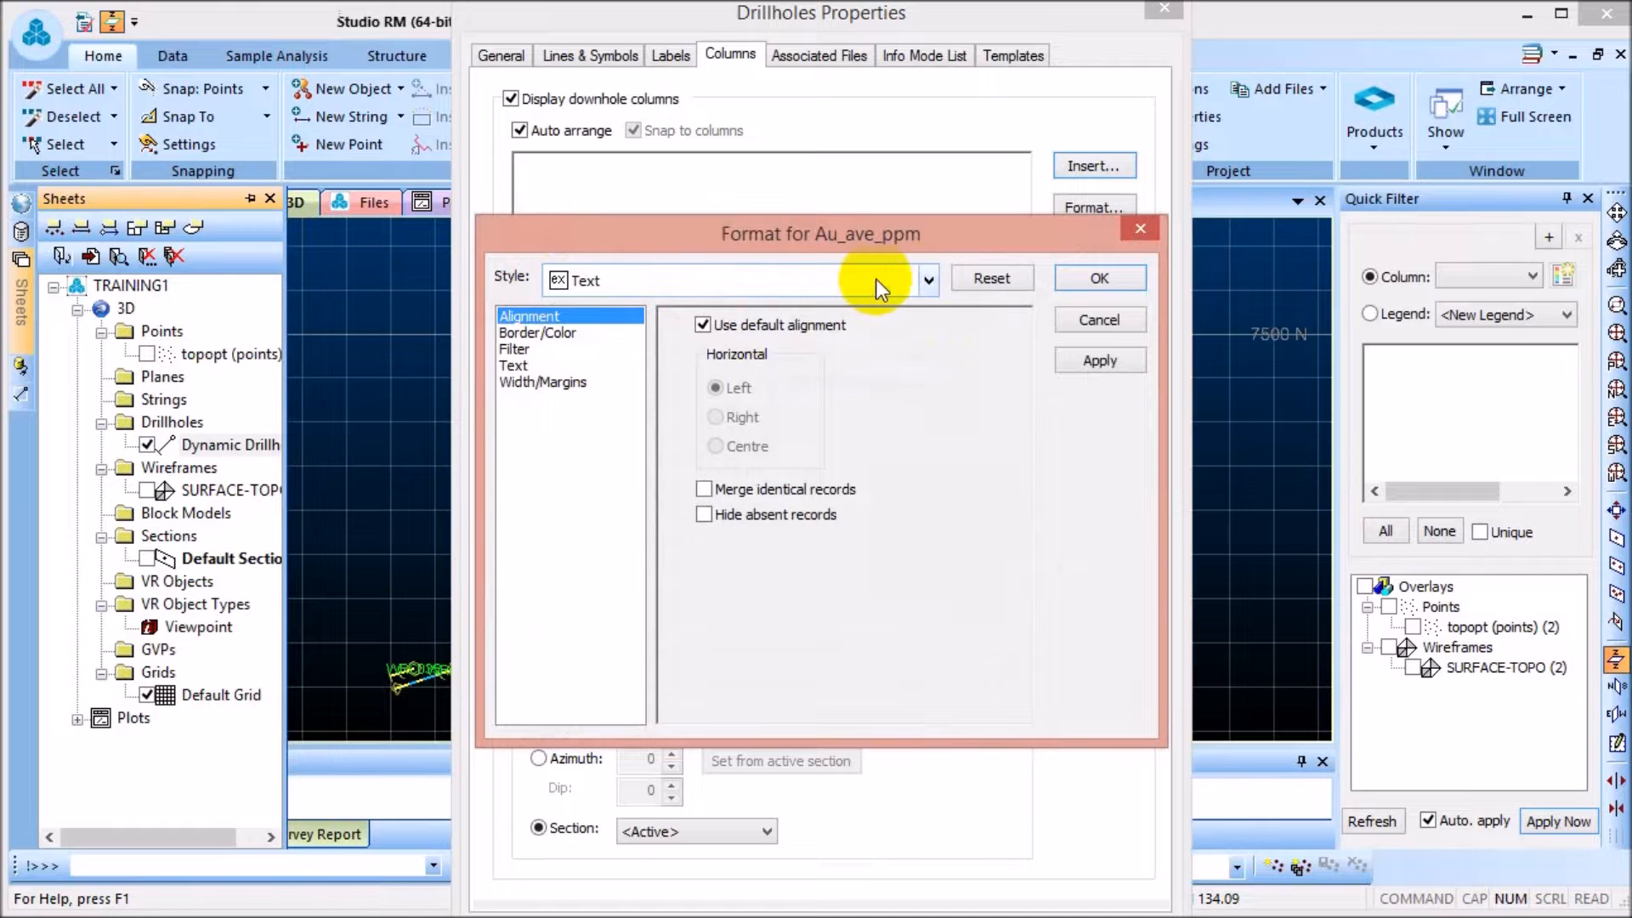
Set the Au_ave_ppm column's style to Filled histogram
left_click(930, 280)
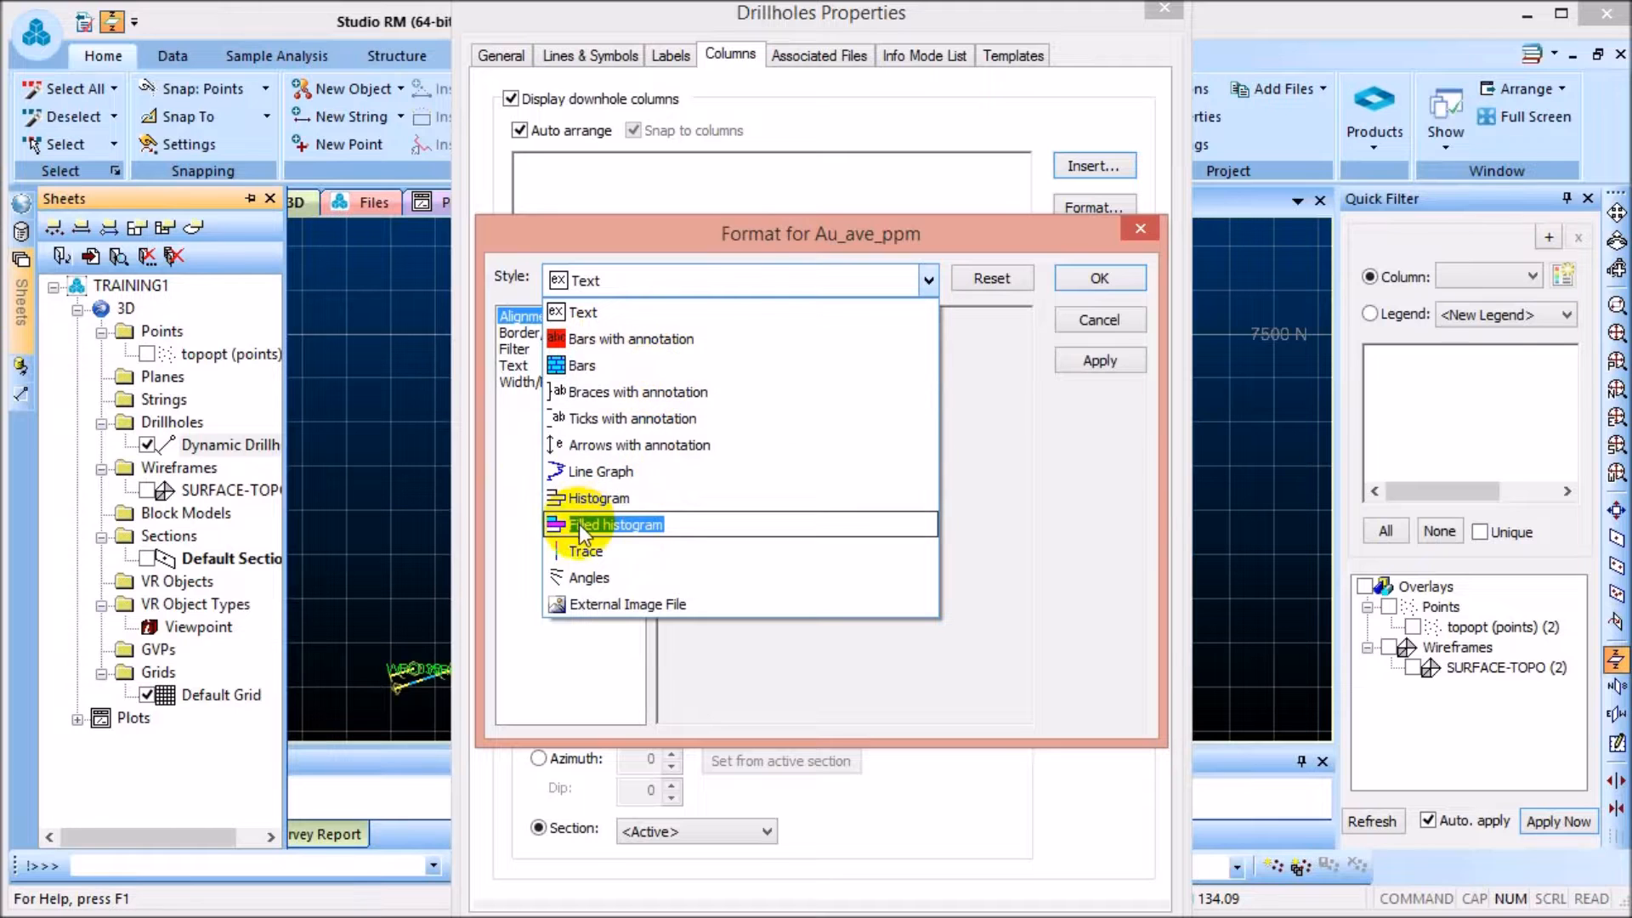
left_click(633, 523)
left_click(854, 552)
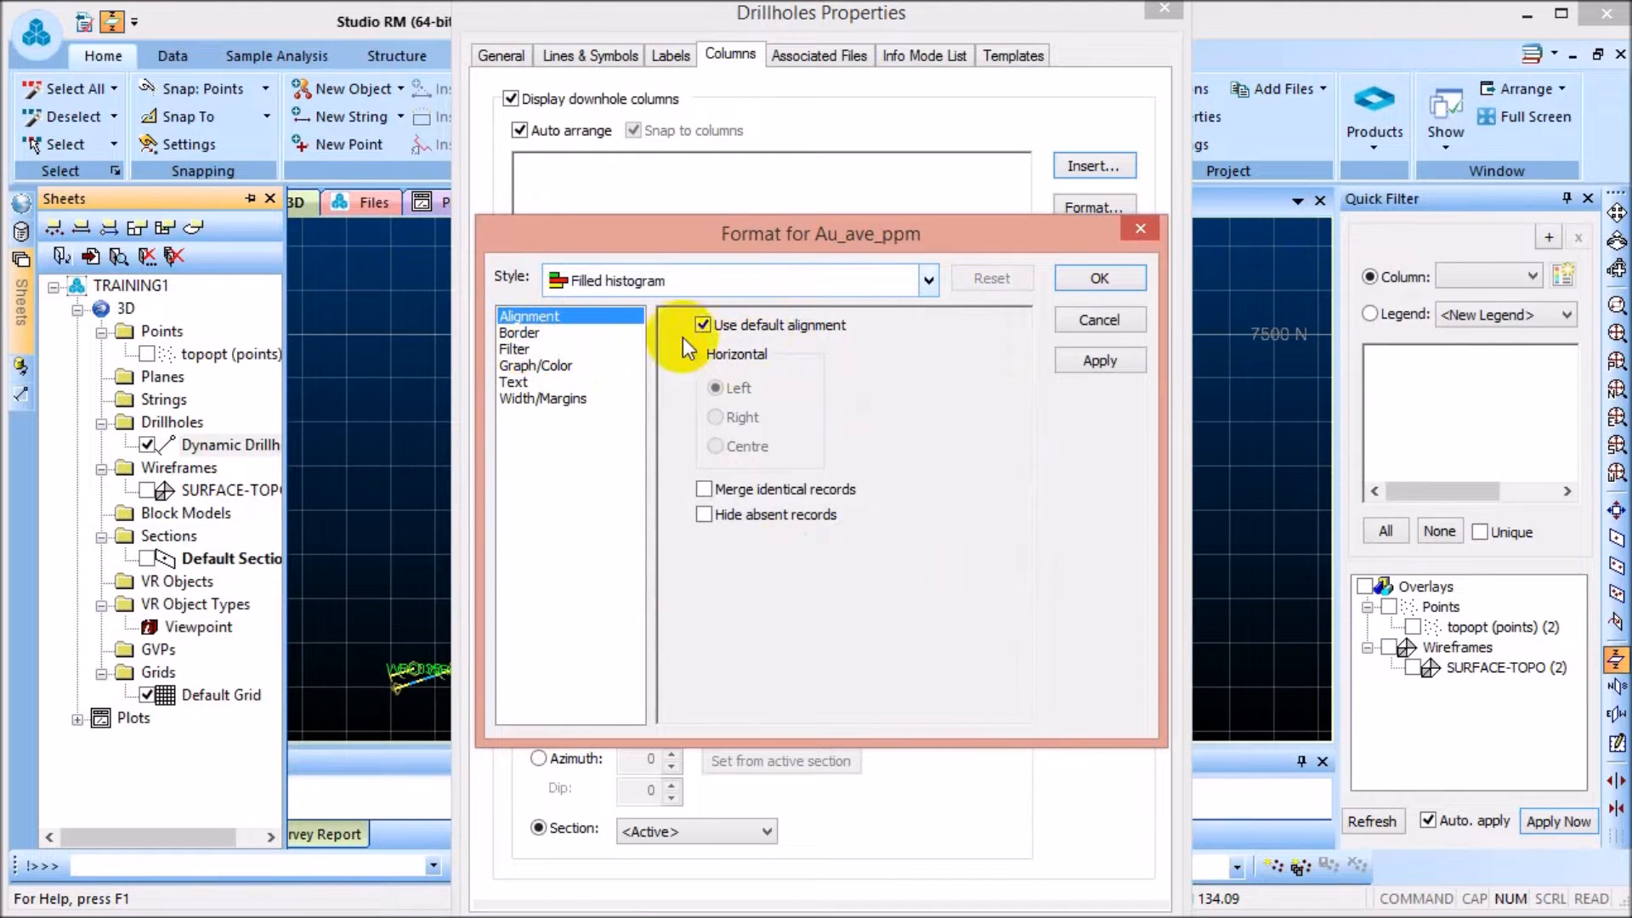
Review the border, filter, graph/color, text and alignment settings of the Au_ave_ppm column and accept its format
left_click(523, 333)
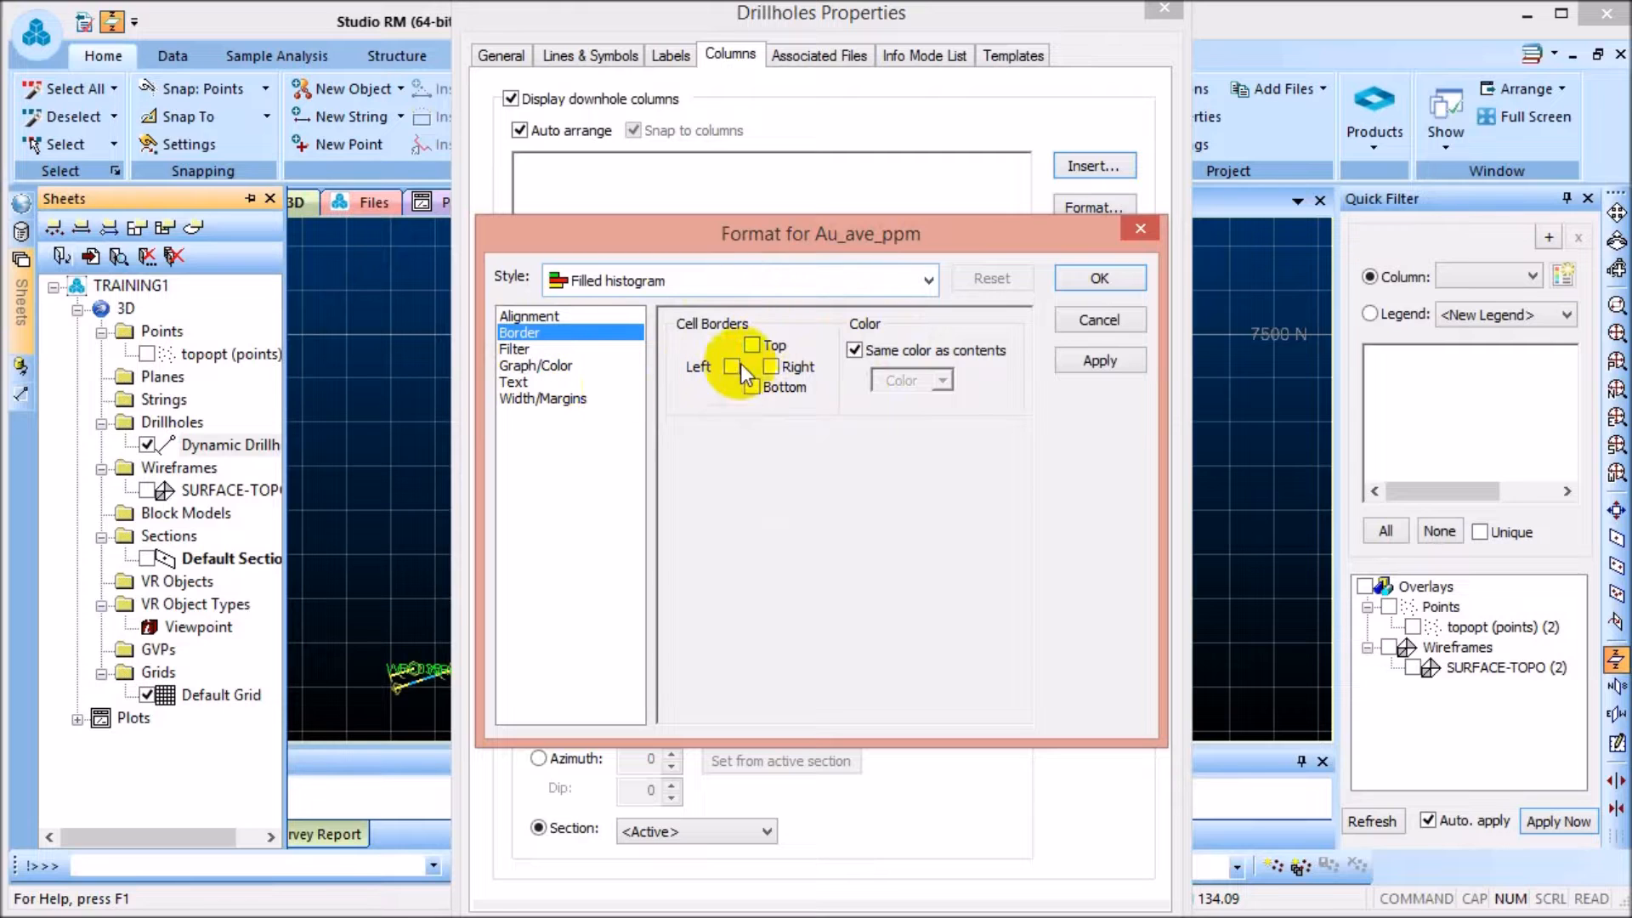
left_click(515, 348)
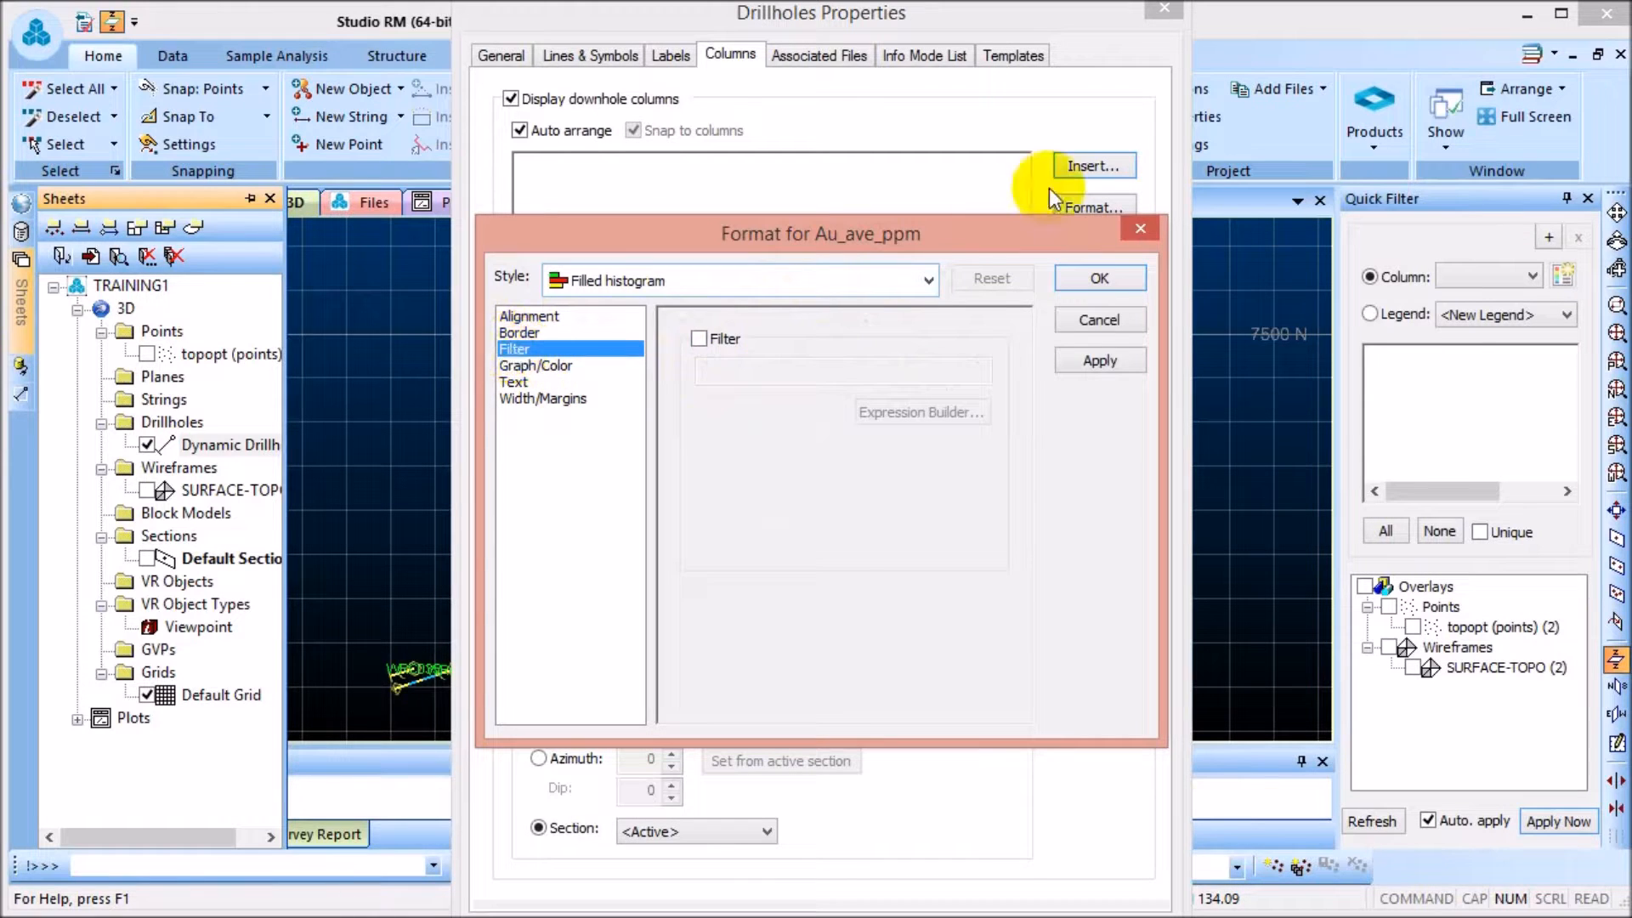
left_click(561, 366)
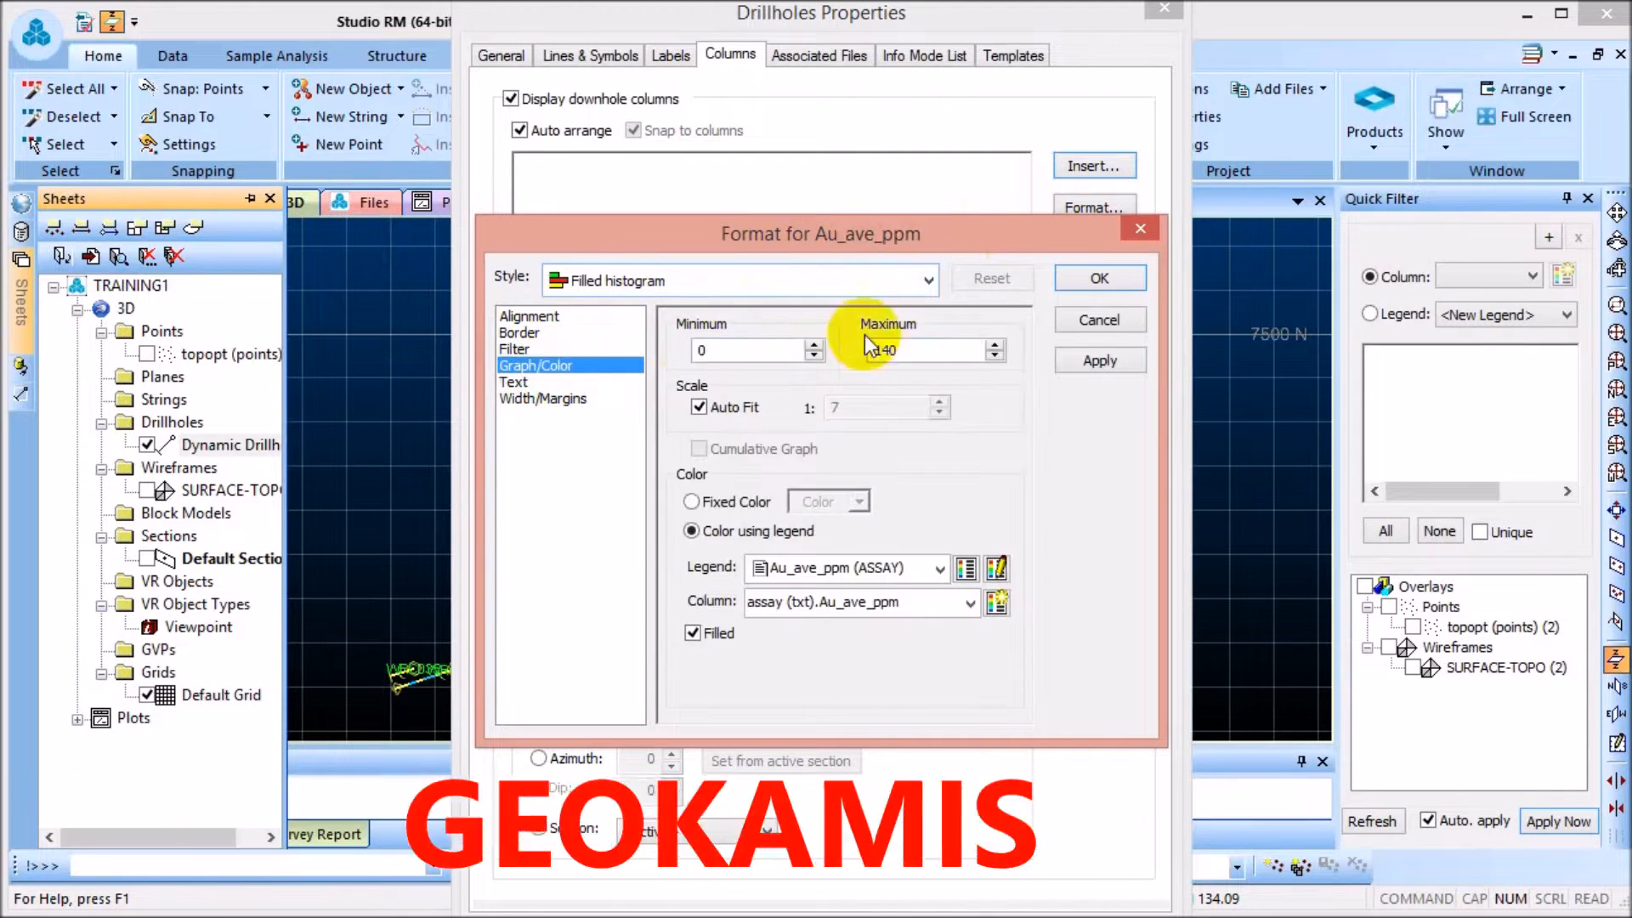
left_click(958, 349)
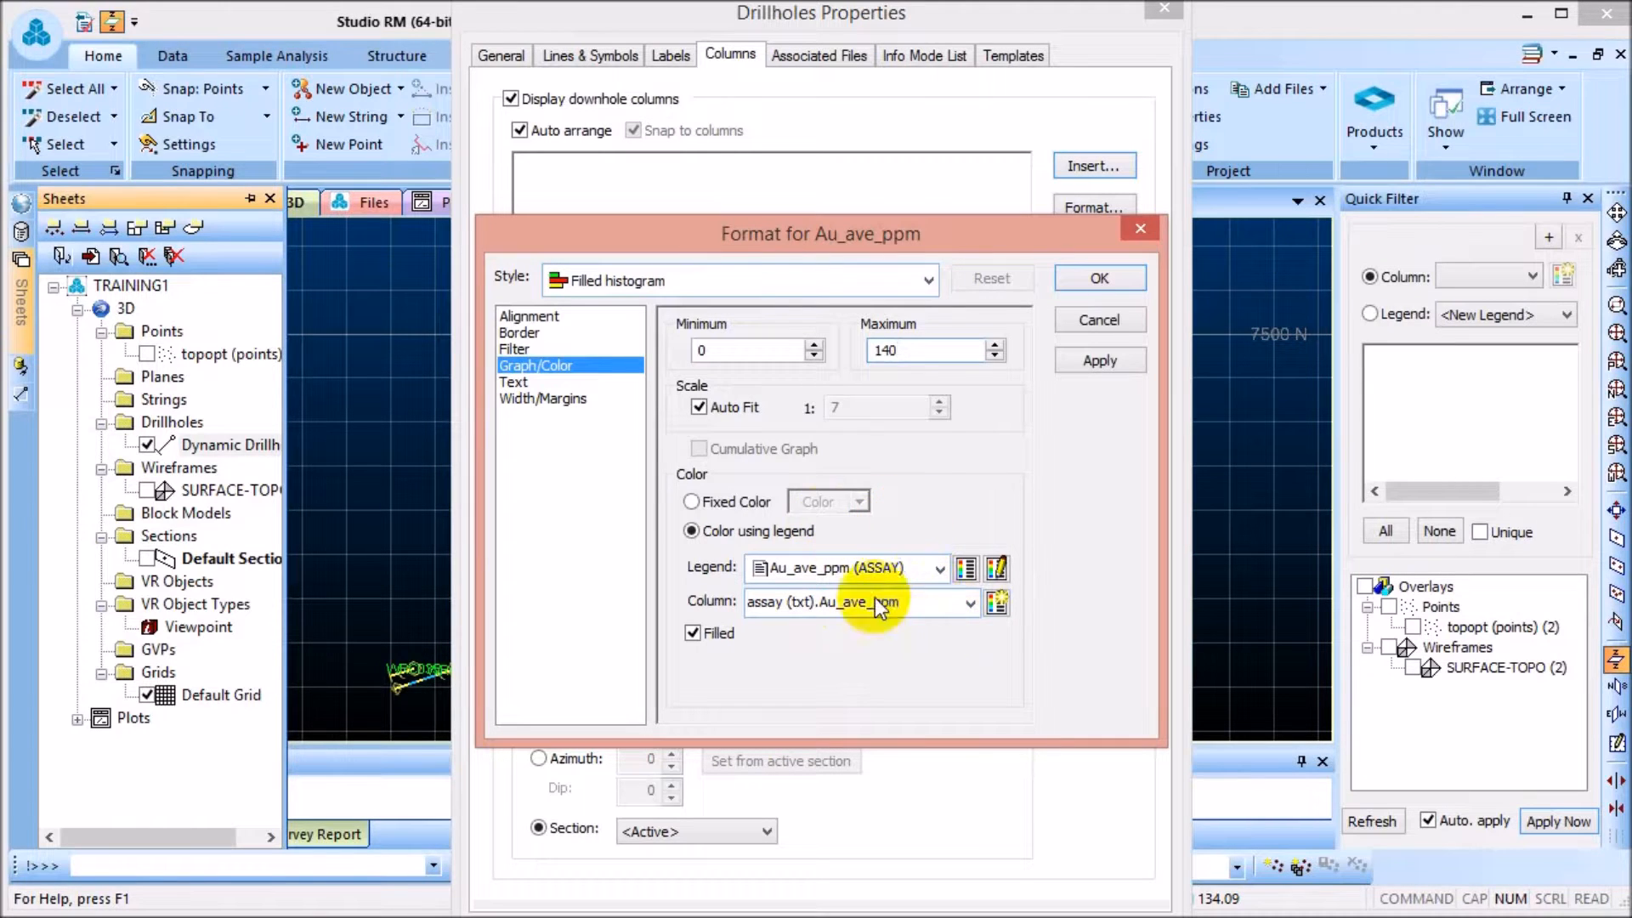
left_click(521, 382)
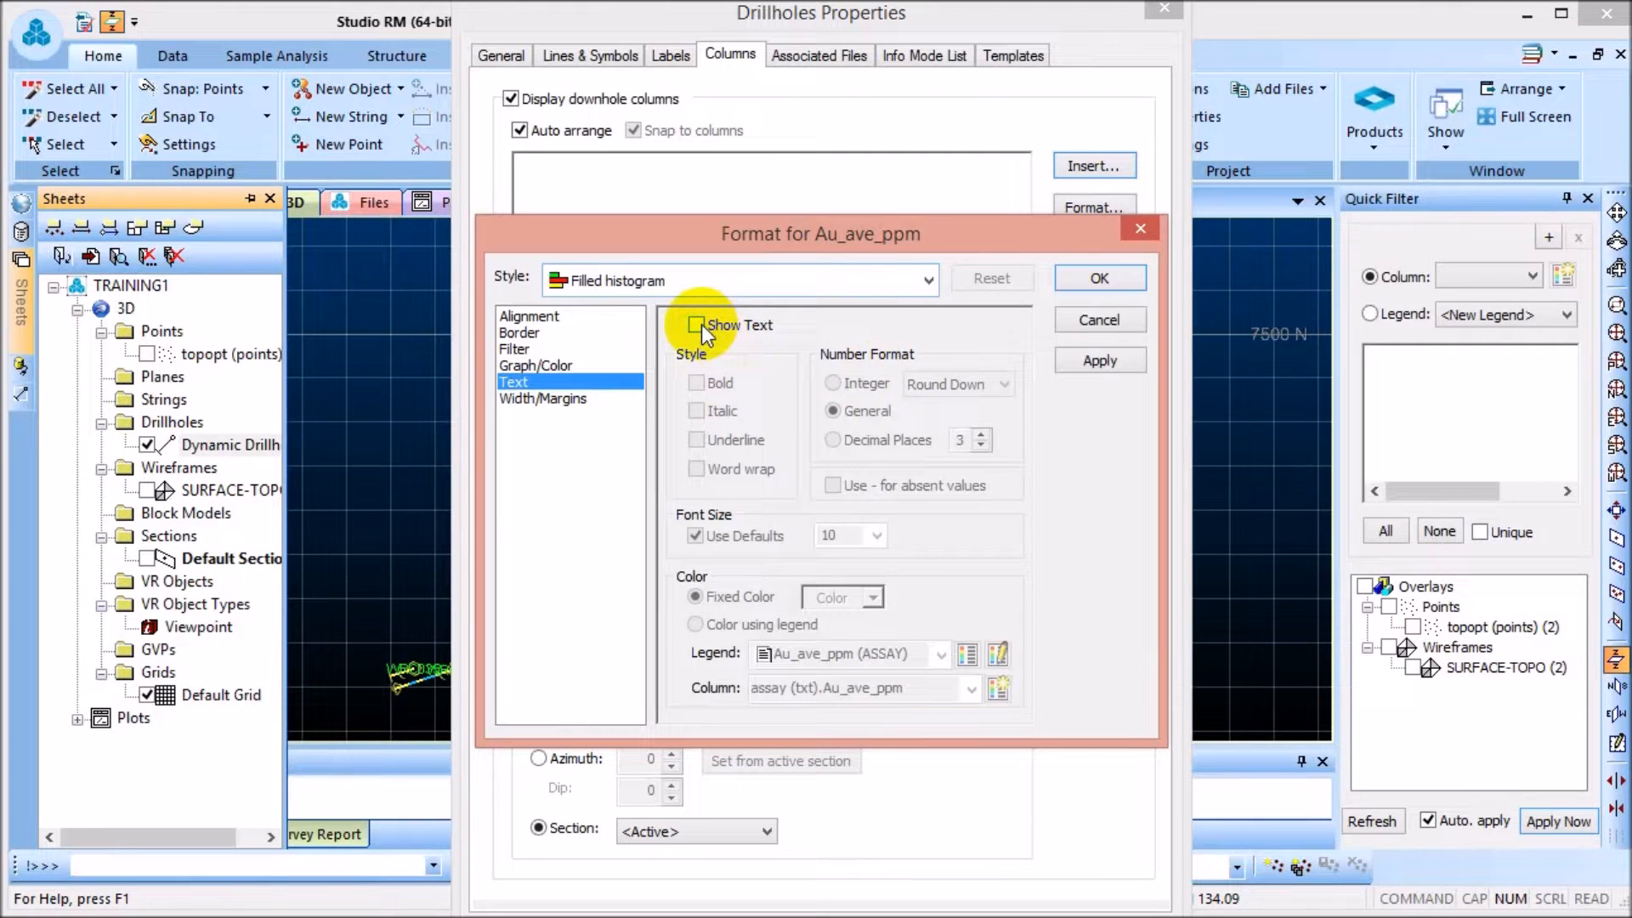
left_click(529, 314)
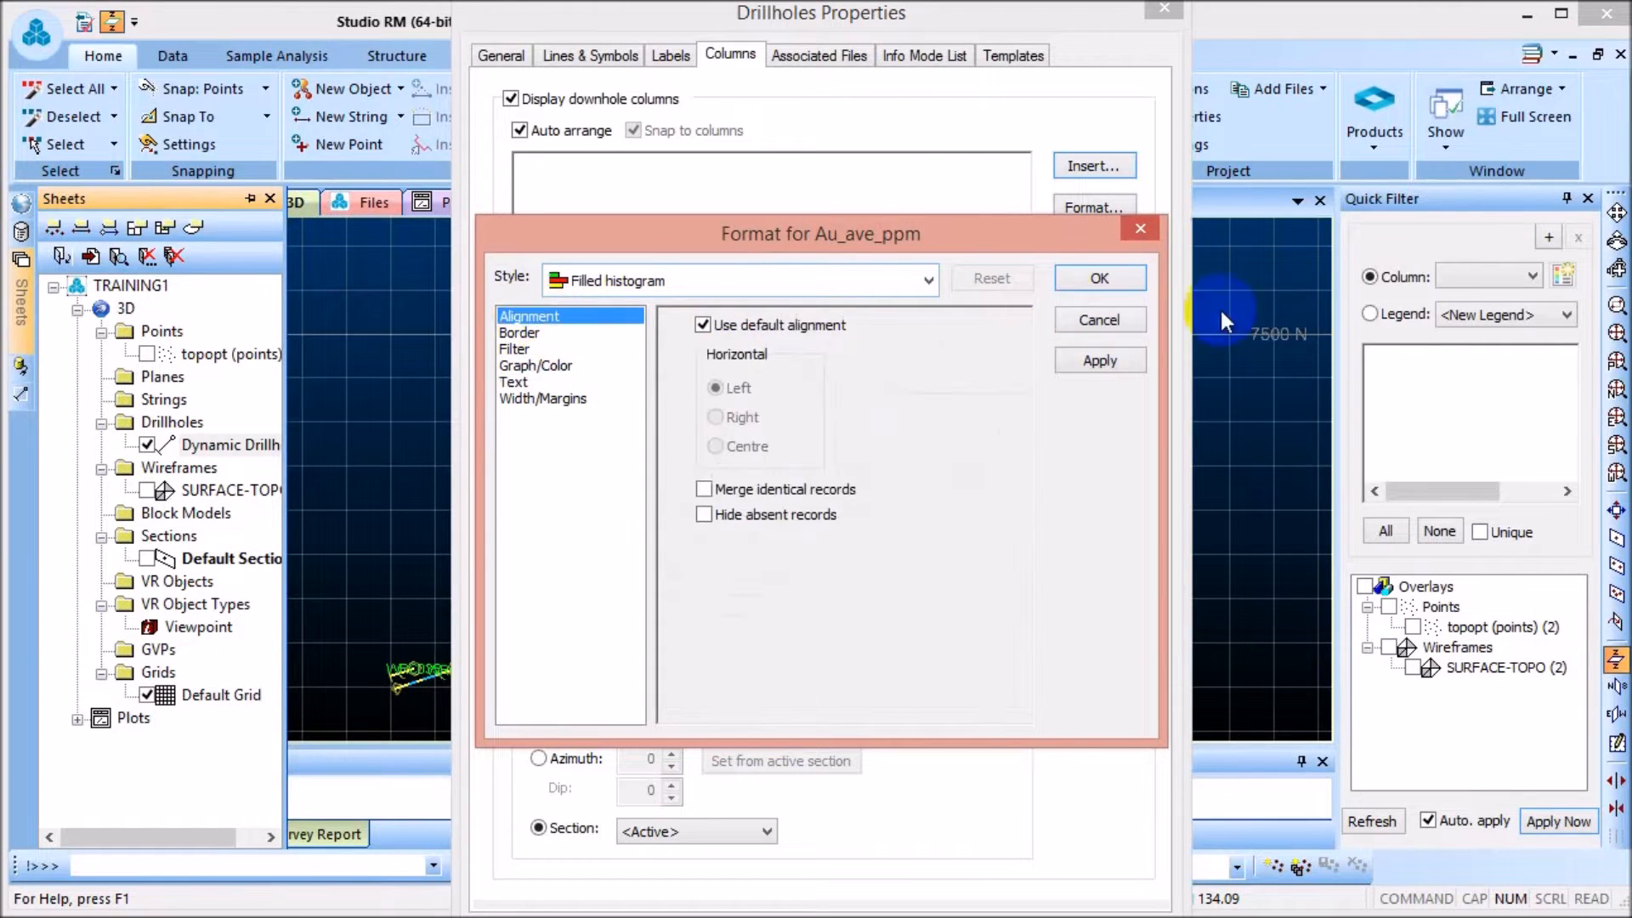
left_click(1098, 360)
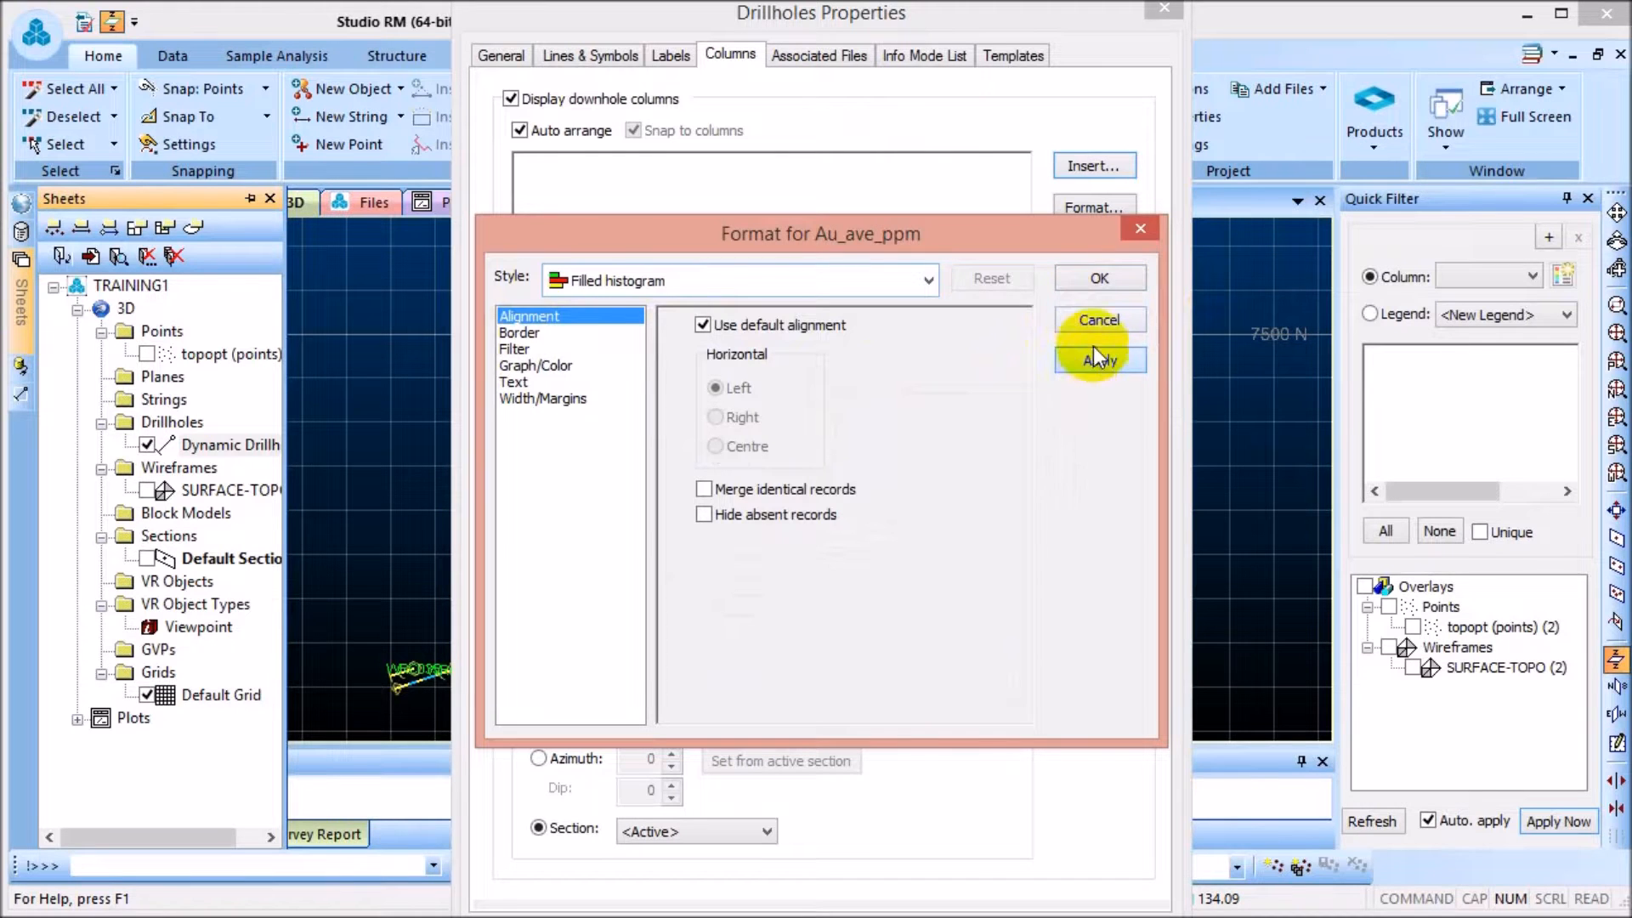
left_click(1090, 284)
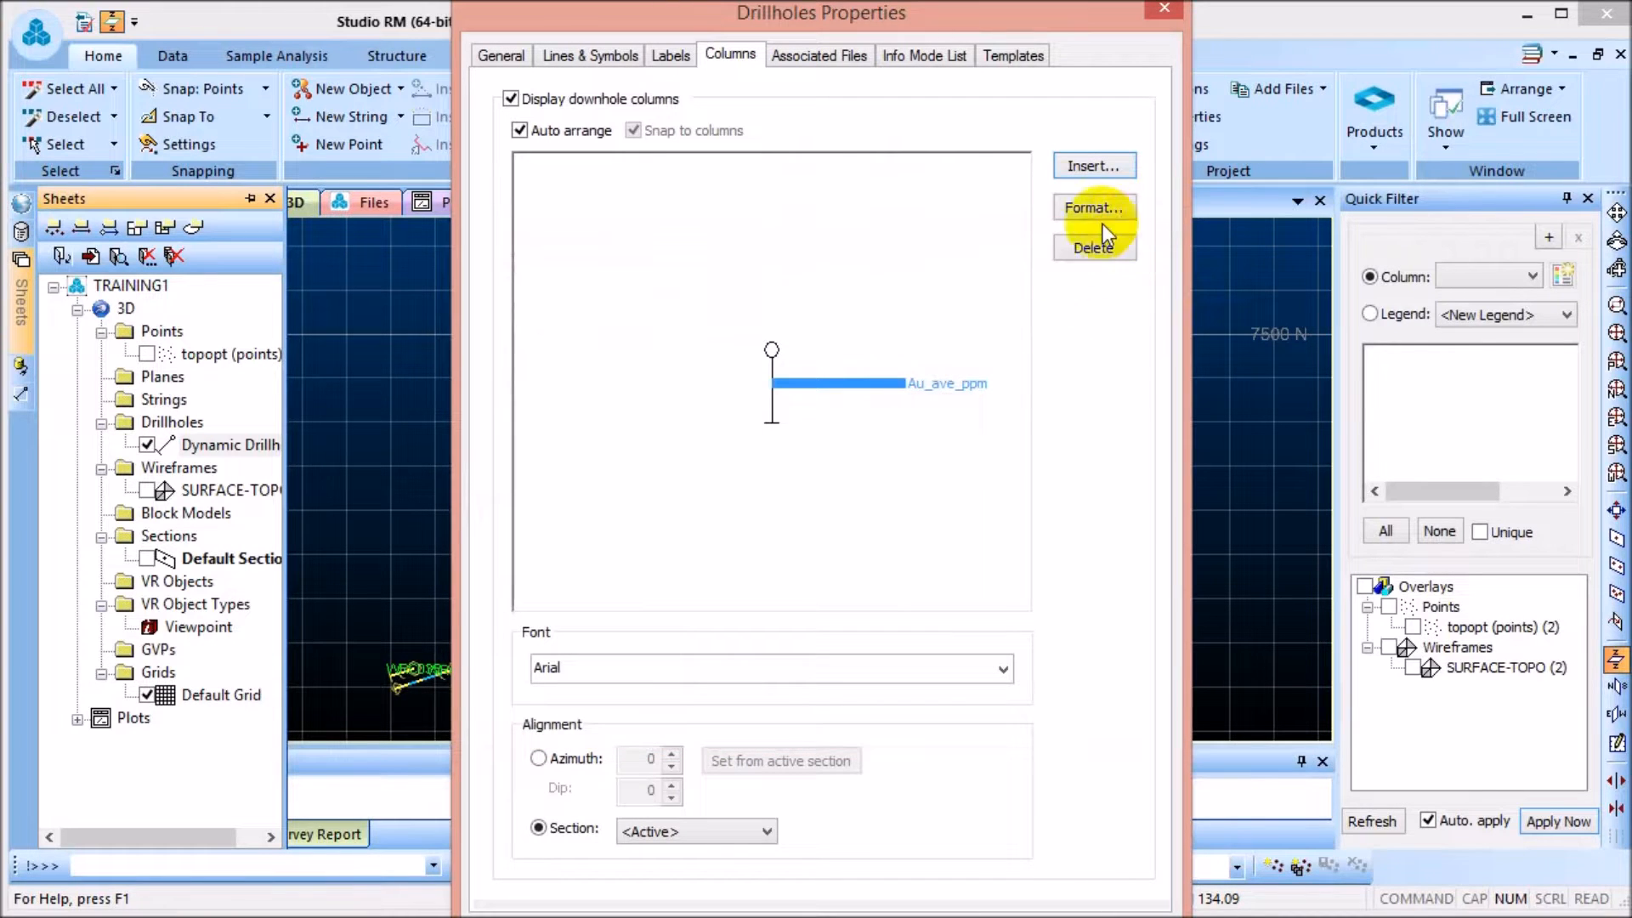
Move the Drillholes Properties dialog aside and accept the drillhole properties
left_click_drag(886, 26, 1087, 24)
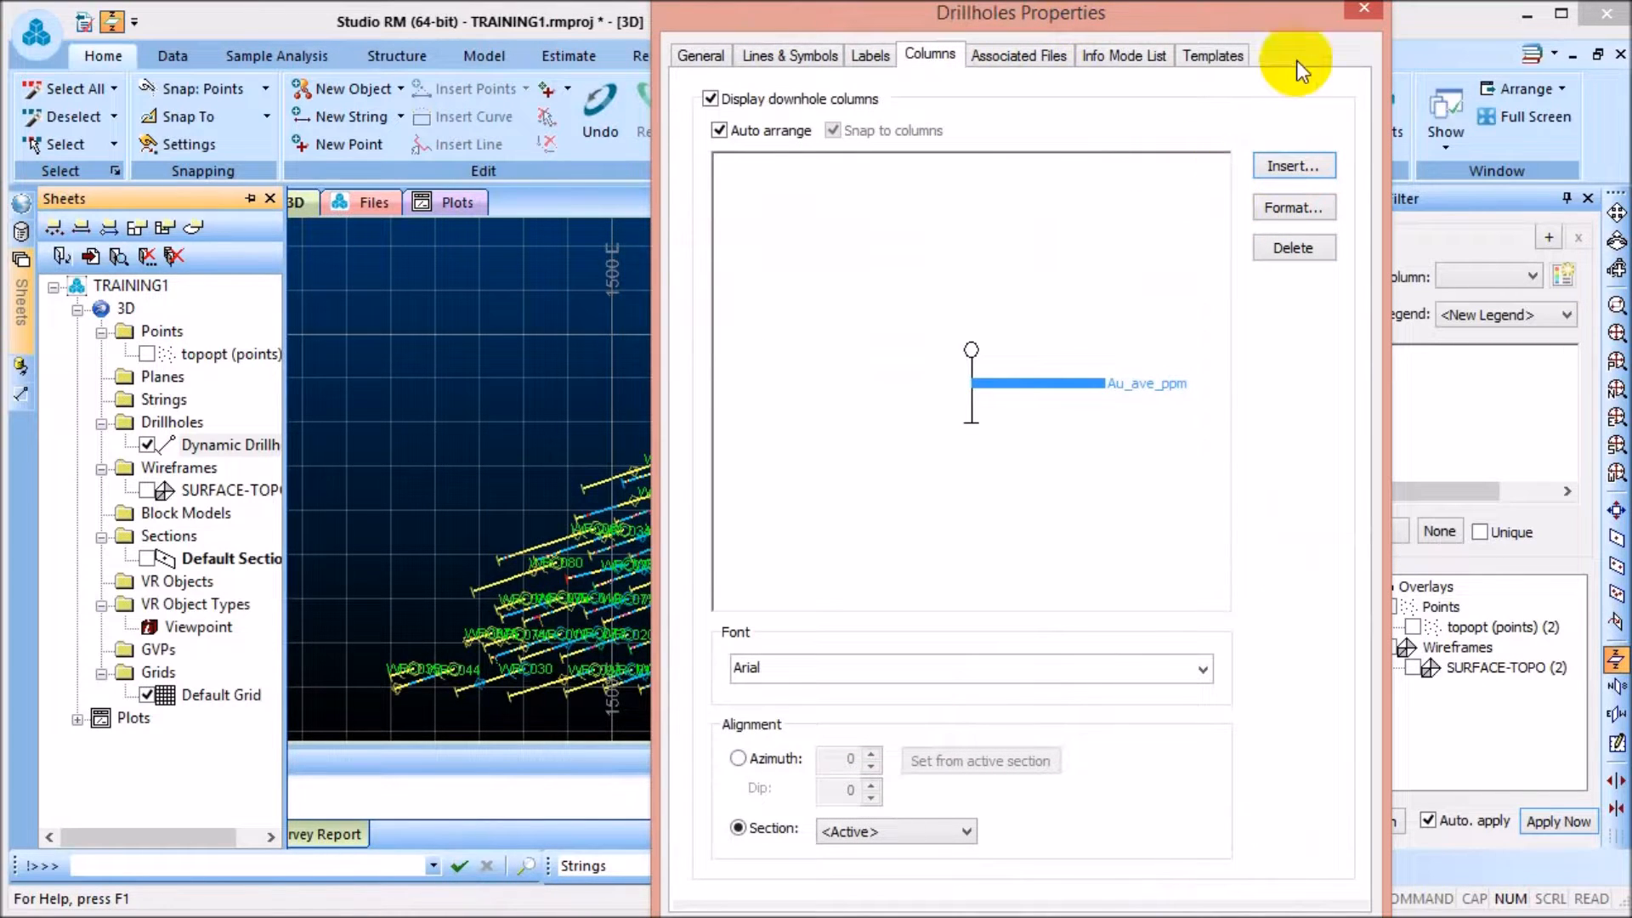
left_click_drag(1255, 12, 1275, 24)
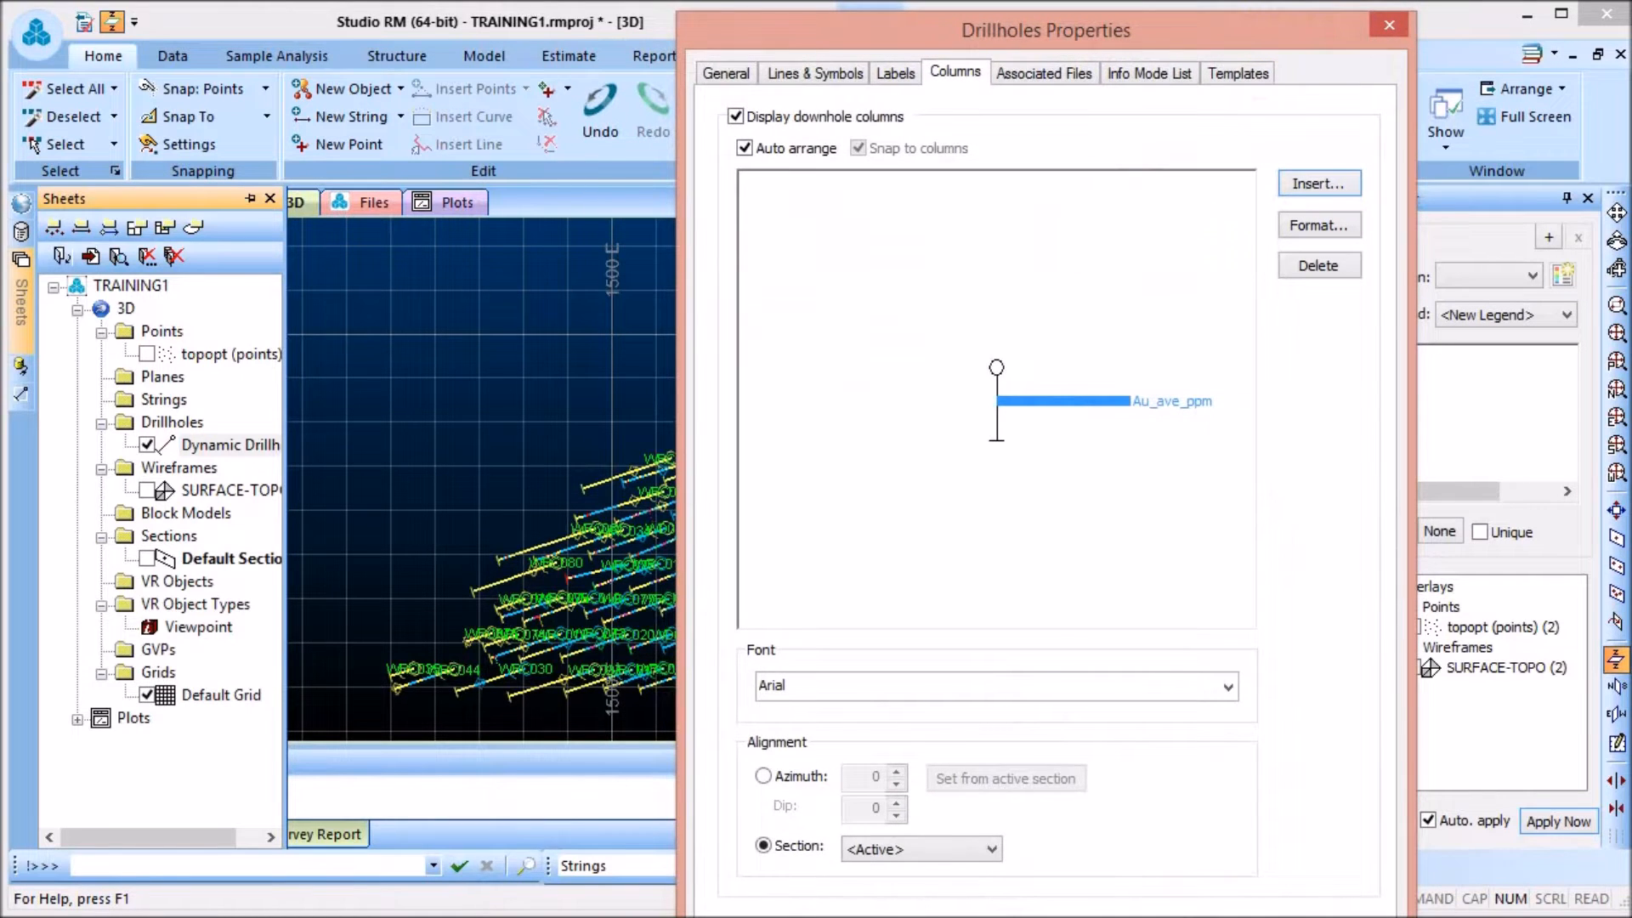
left_click(1058, 916)
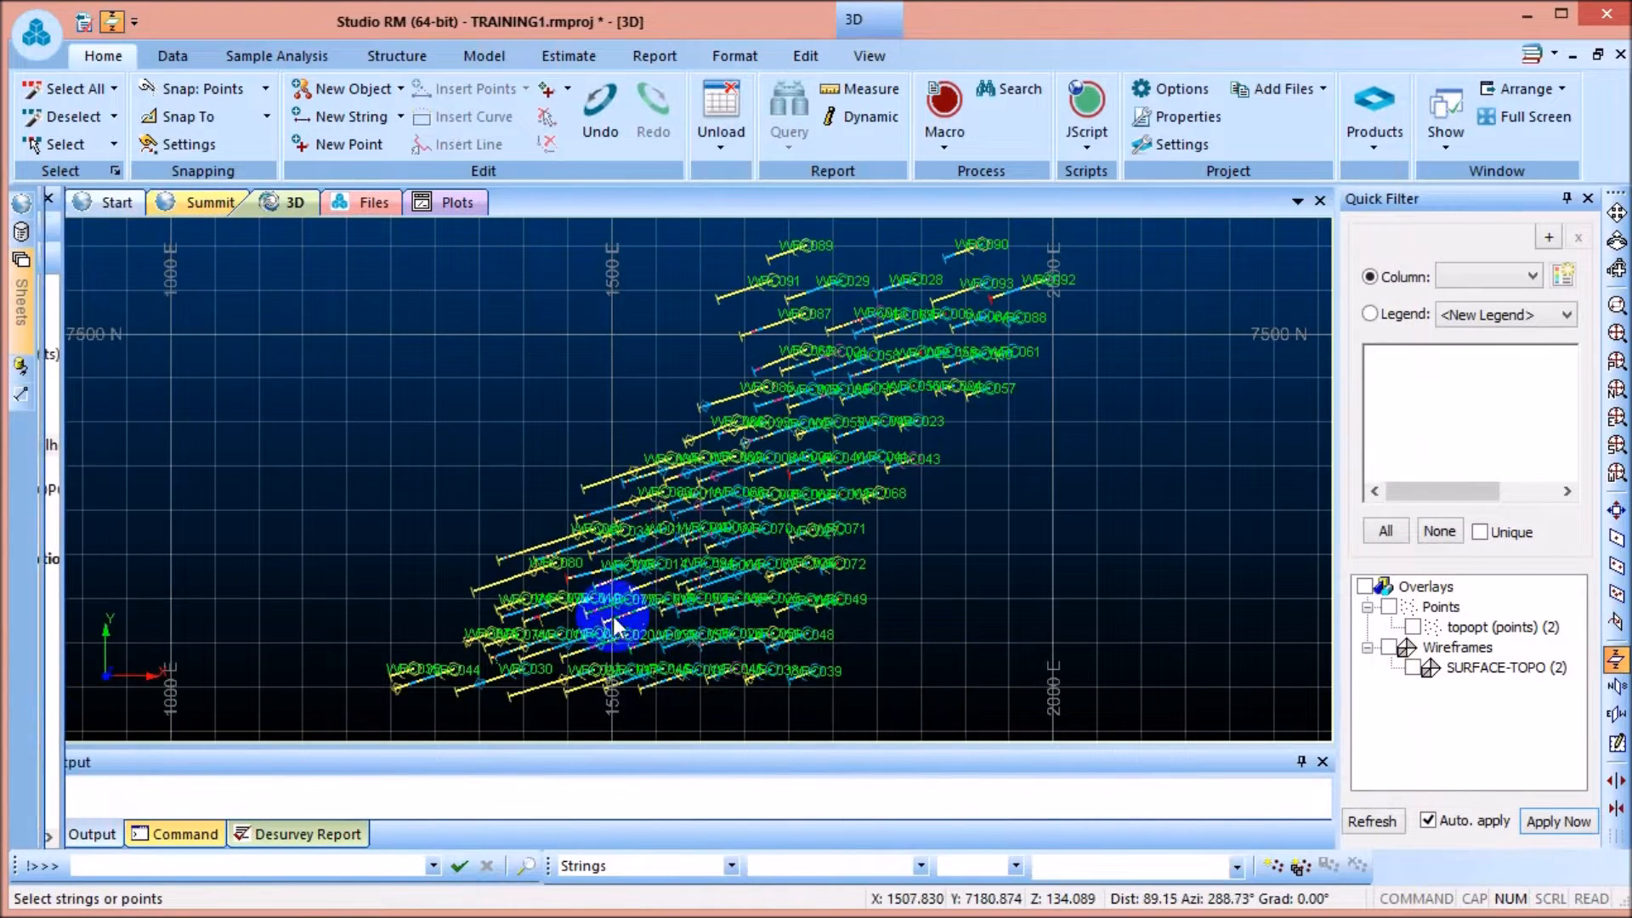
Examine the Au_ave_ppm histogram bars along the drillhole traces in the 3D view
scroll(614, 627, "up", 5)
scroll(794, 572, "up", 6)
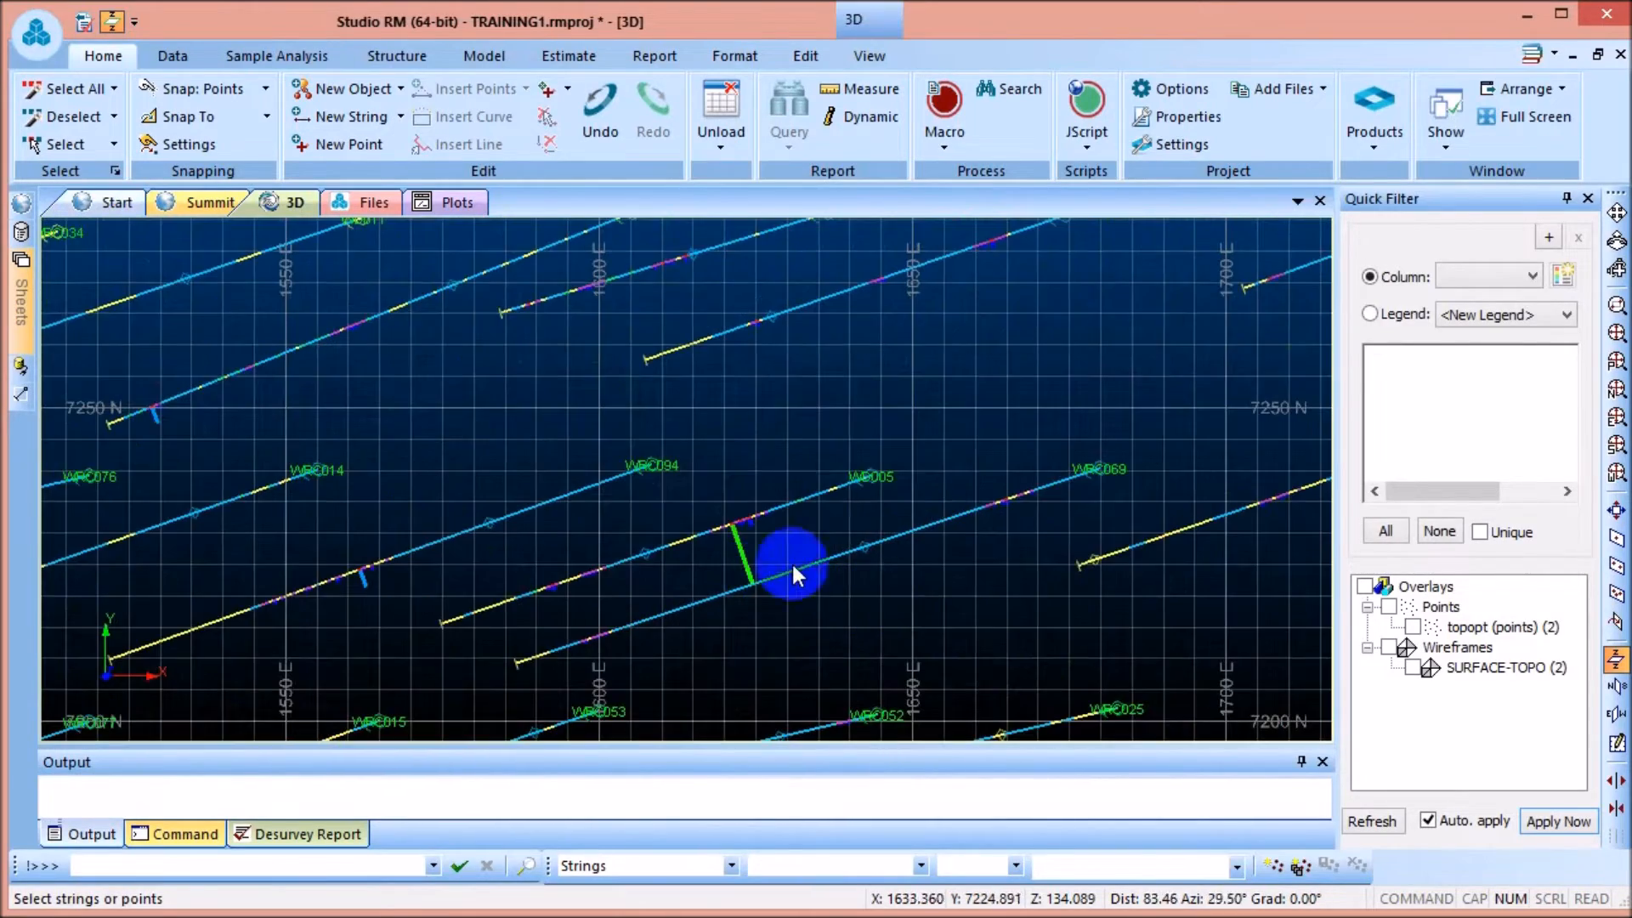
scroll(629, 433, "down", 3)
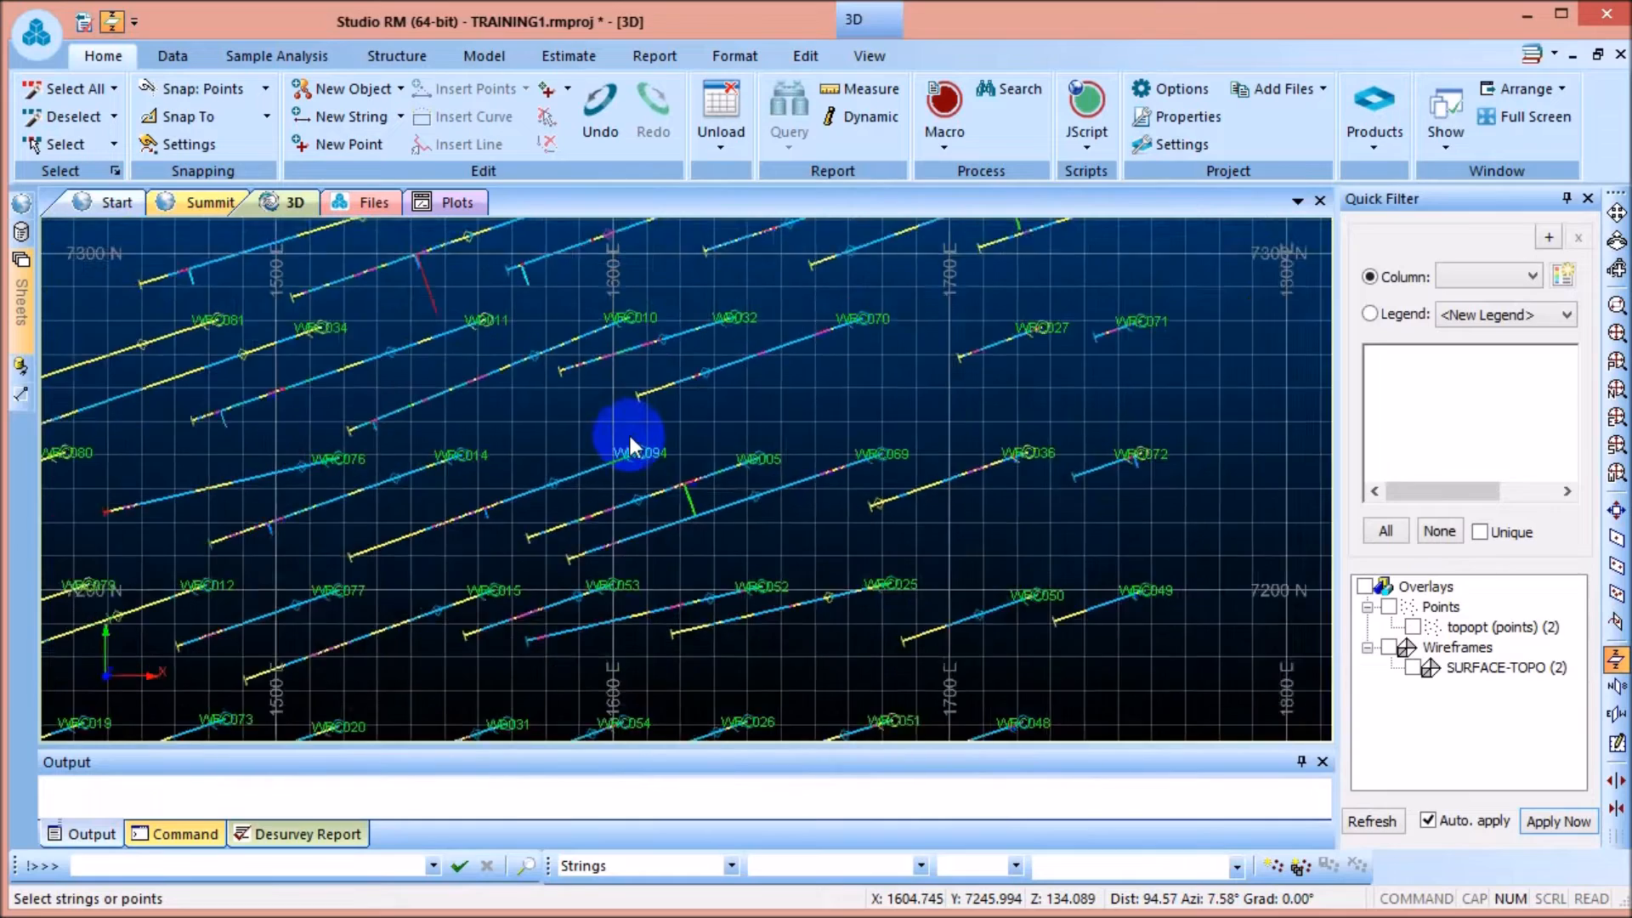
scroll(630, 436, "down", 3)
scroll(501, 308, "up", 3)
scroll(527, 340, "up", 3)
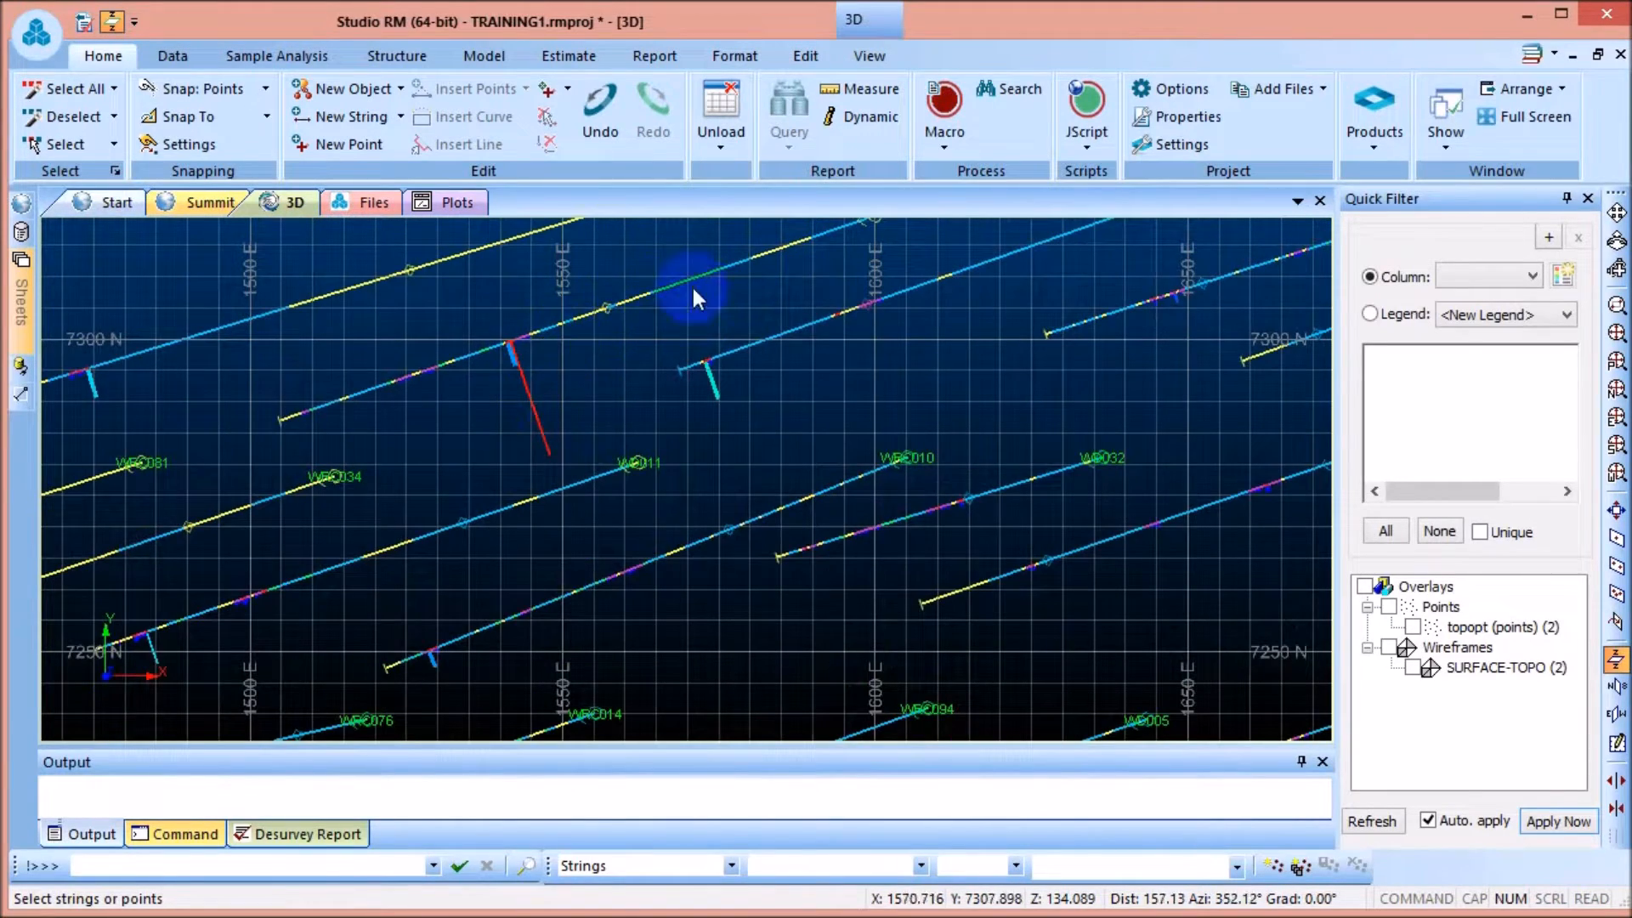
scroll(510, 352, "up", 1)
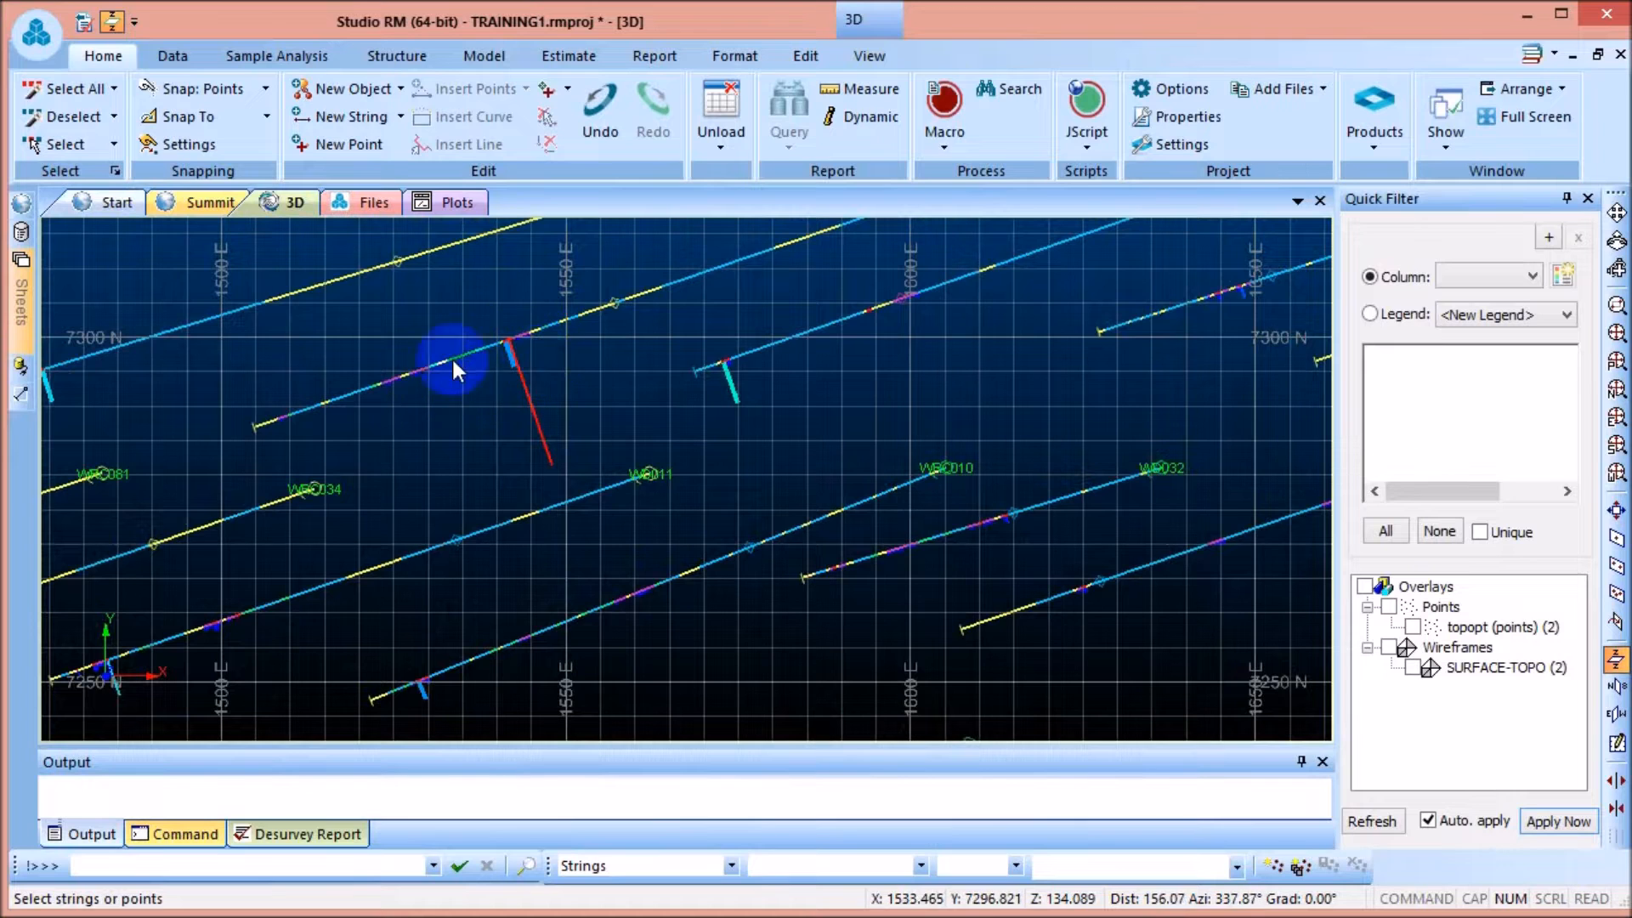
Display the legend for the Dynamic Drillholes, place it over the 3D view and widen it to show the grade ranges
mouse_move(28, 308)
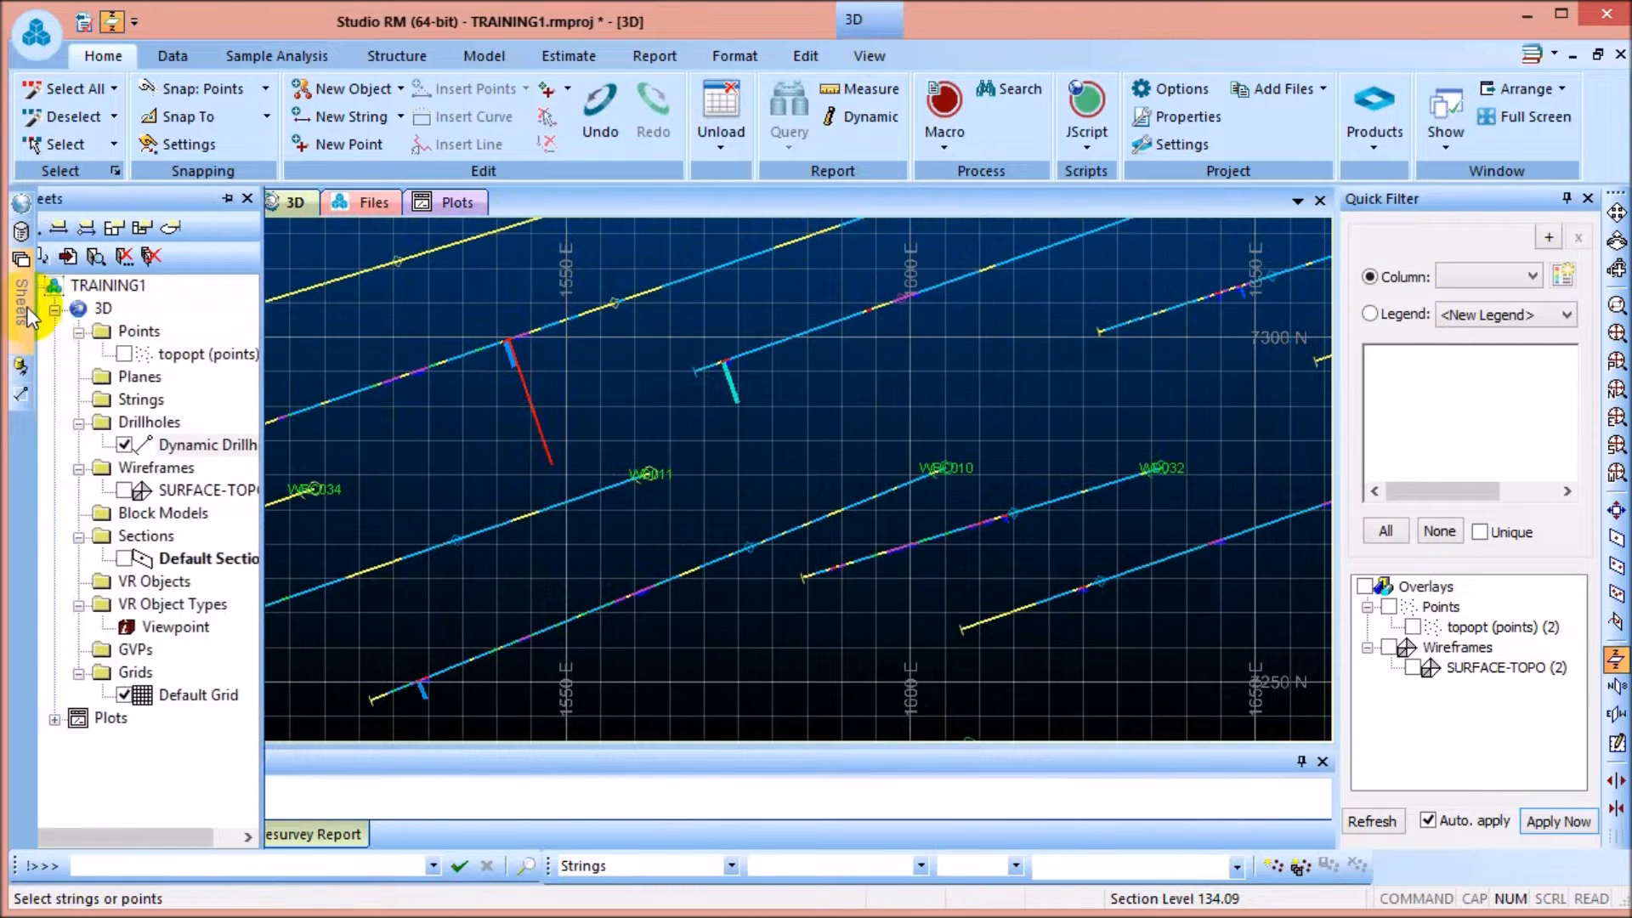
right_click(217, 448)
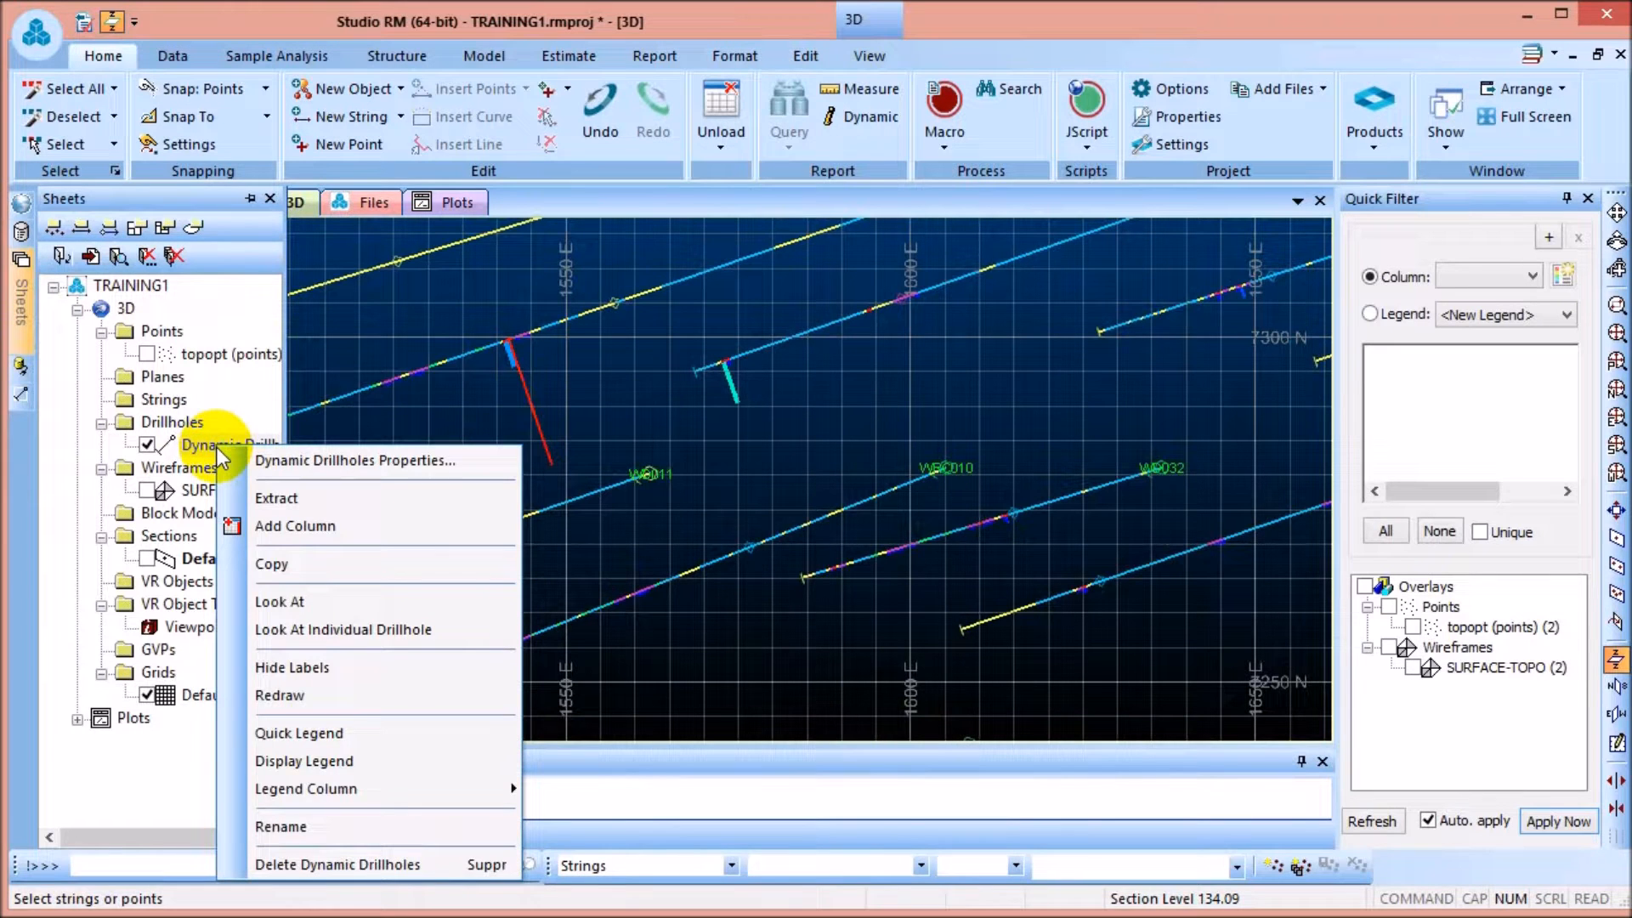
left_click(303, 760)
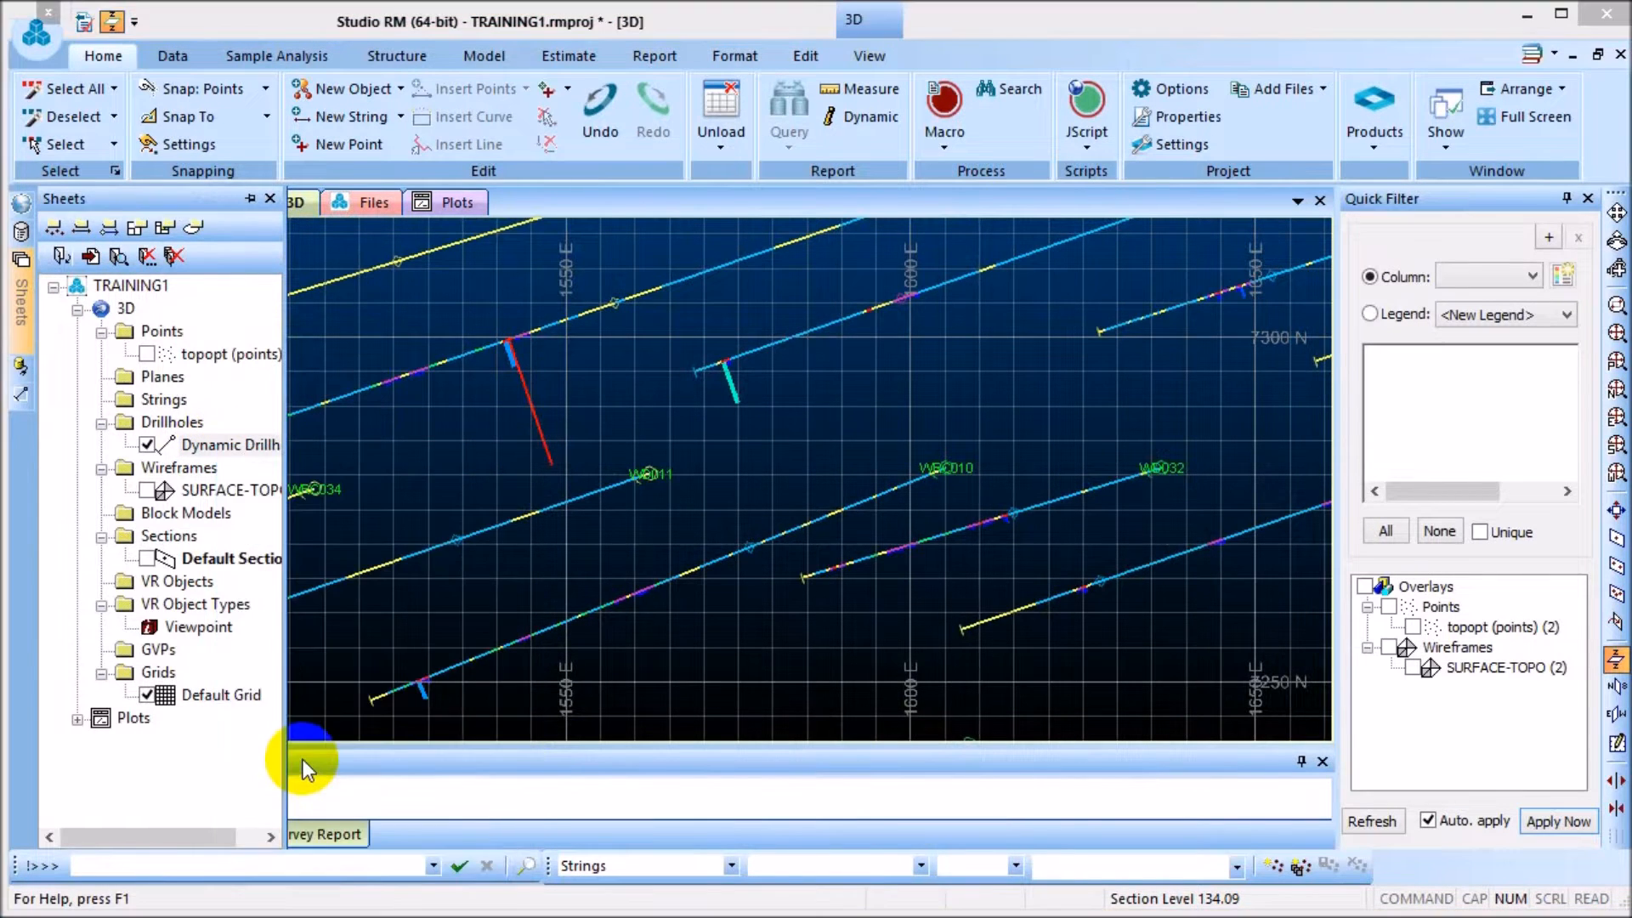
left_click_drag(40, 28, 943, 317)
left_click_drag(1014, 379, 1065, 374)
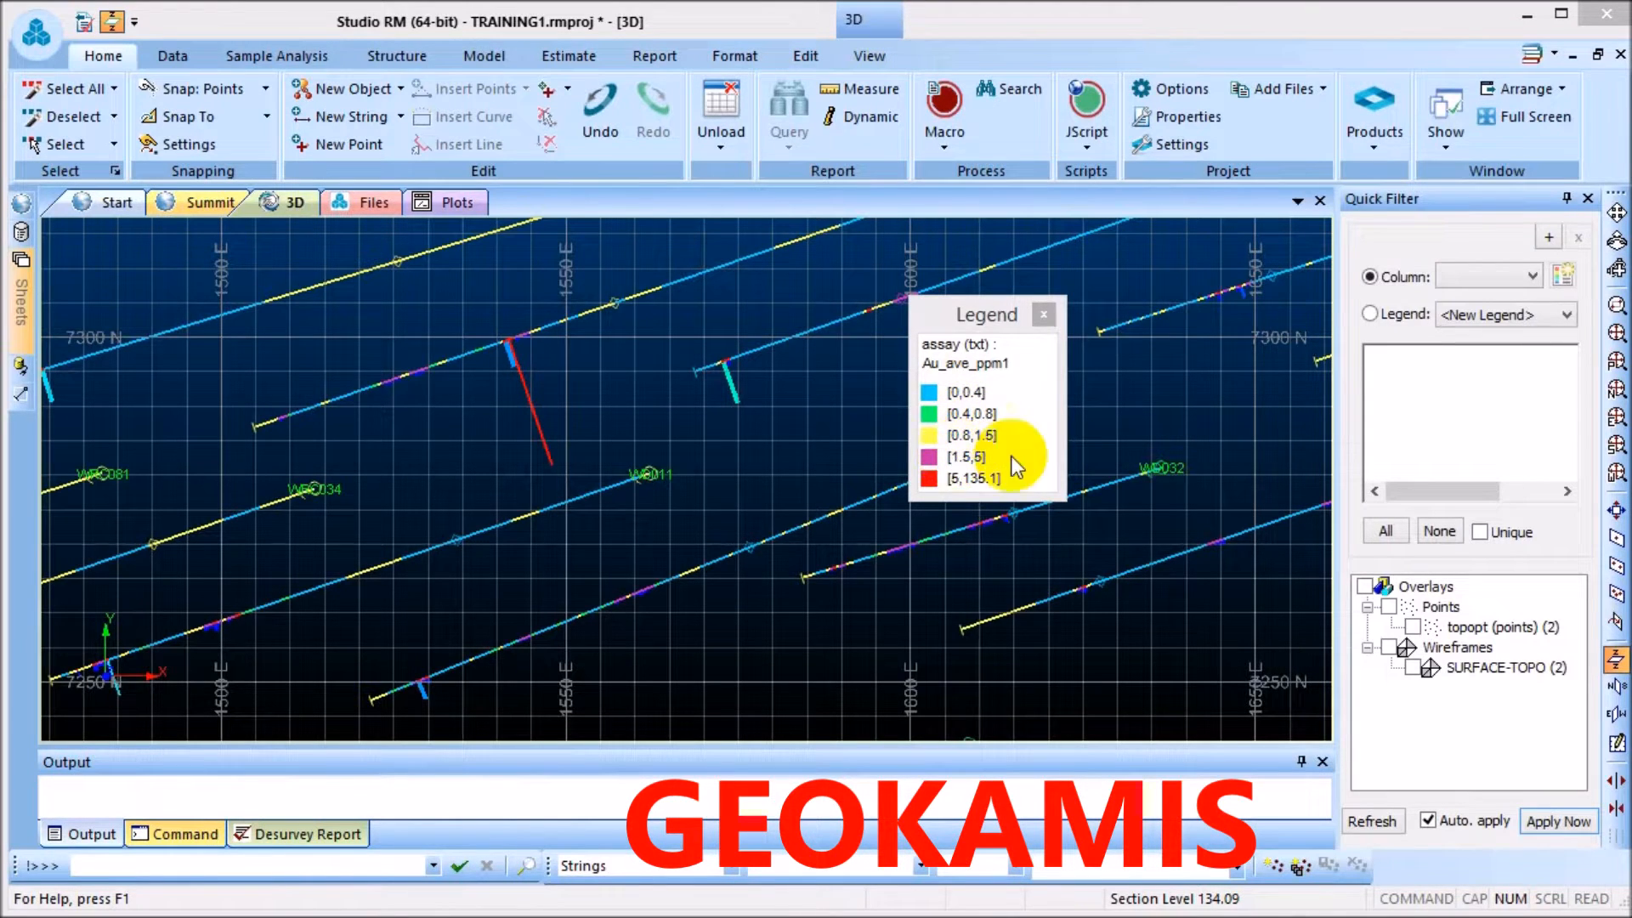
Save the project with the full drillhole layout in view beside the legend
scroll(589, 459, "down", 3)
scroll(586, 470, "down", 5)
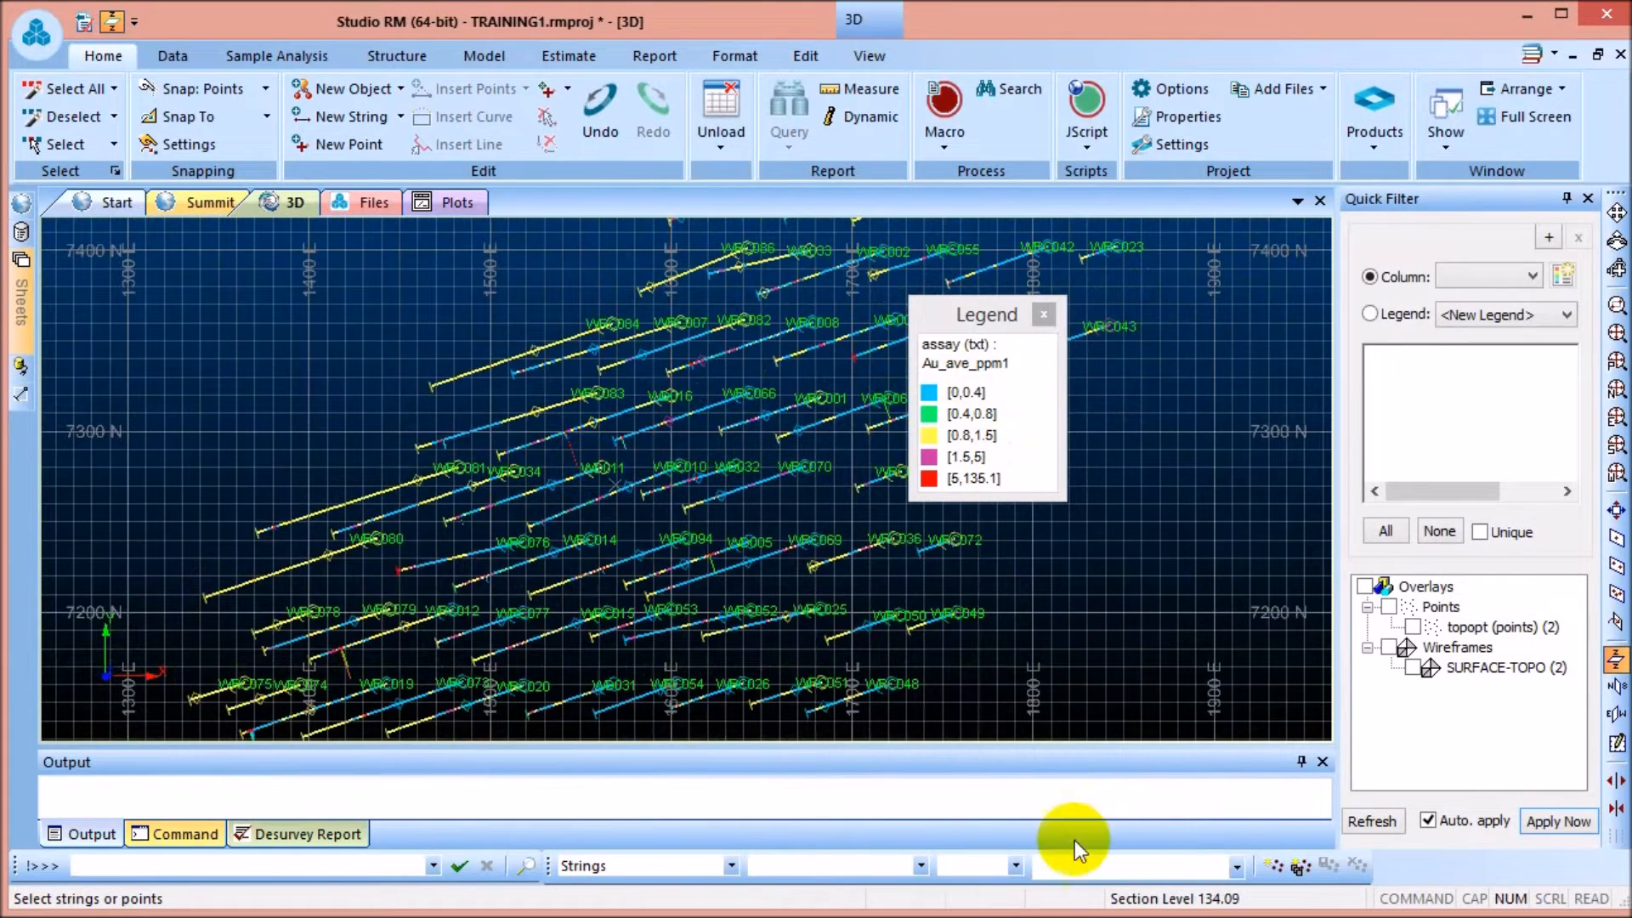
scroll(721, 520, "down", 3)
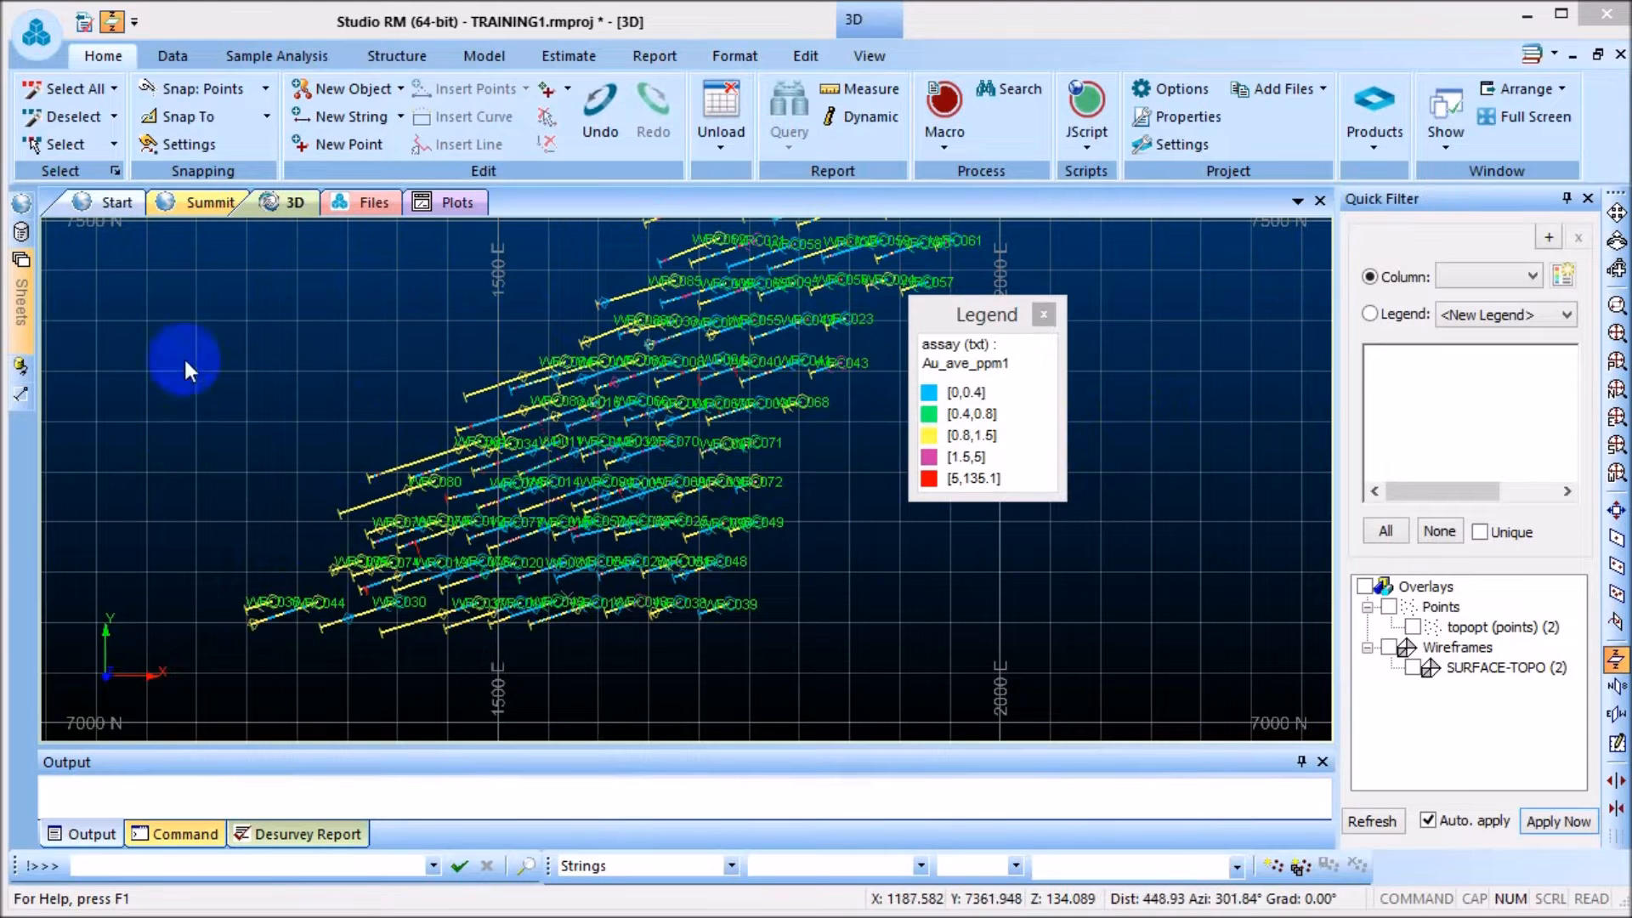
scroll(427, 410, "down", 2)
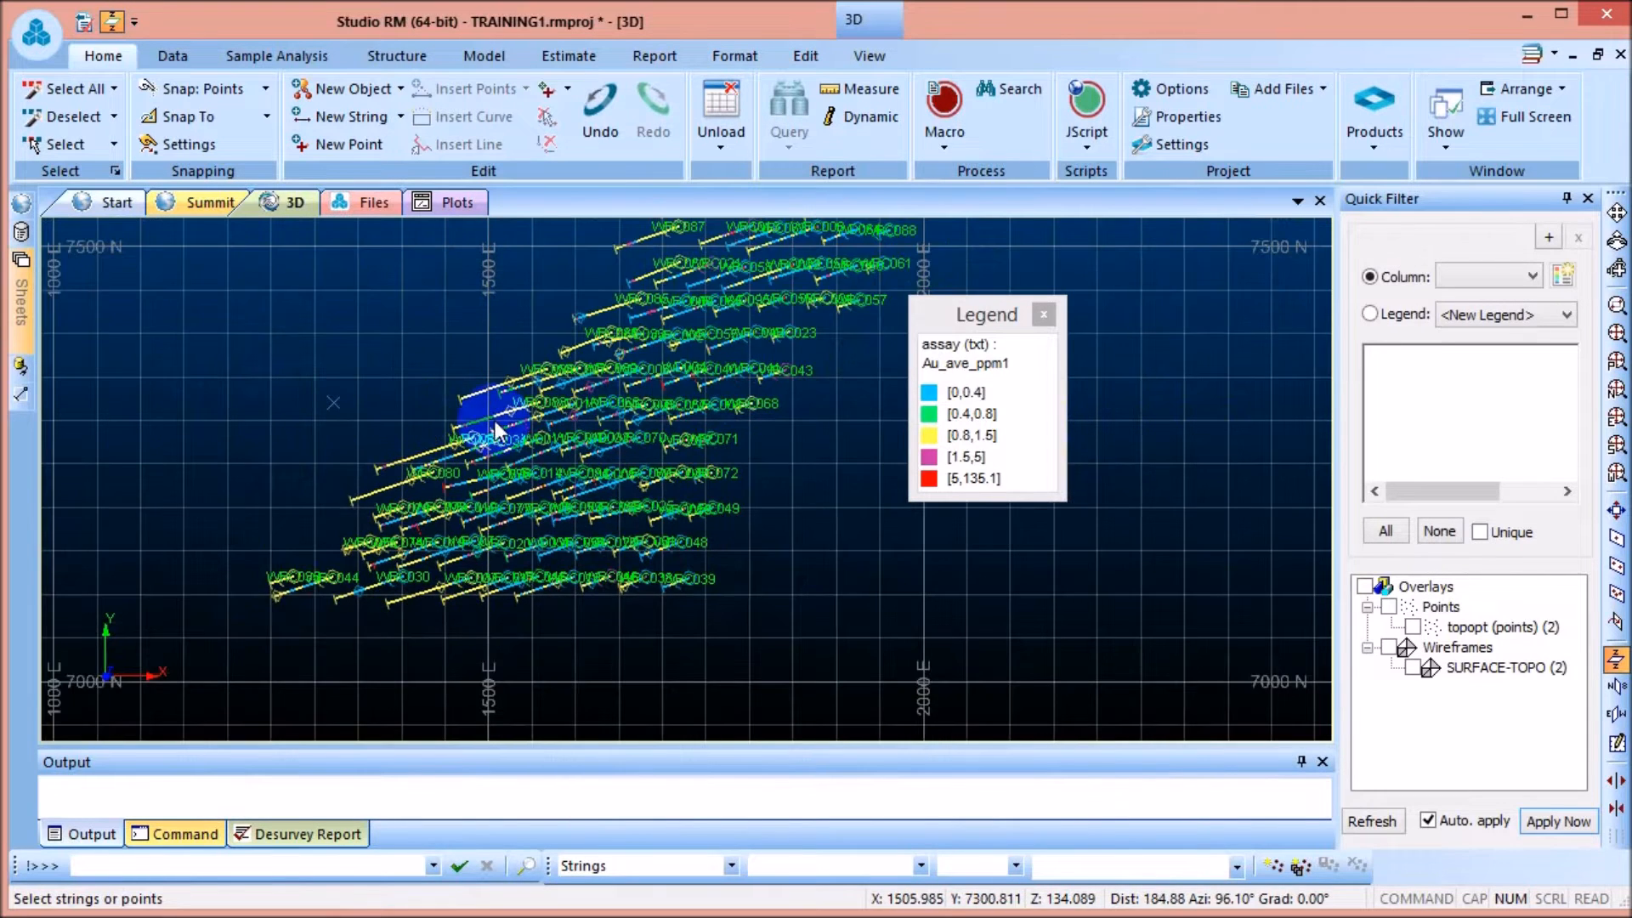
scroll(609, 441, "down", 4)
scroll(633, 466, "up", 3)
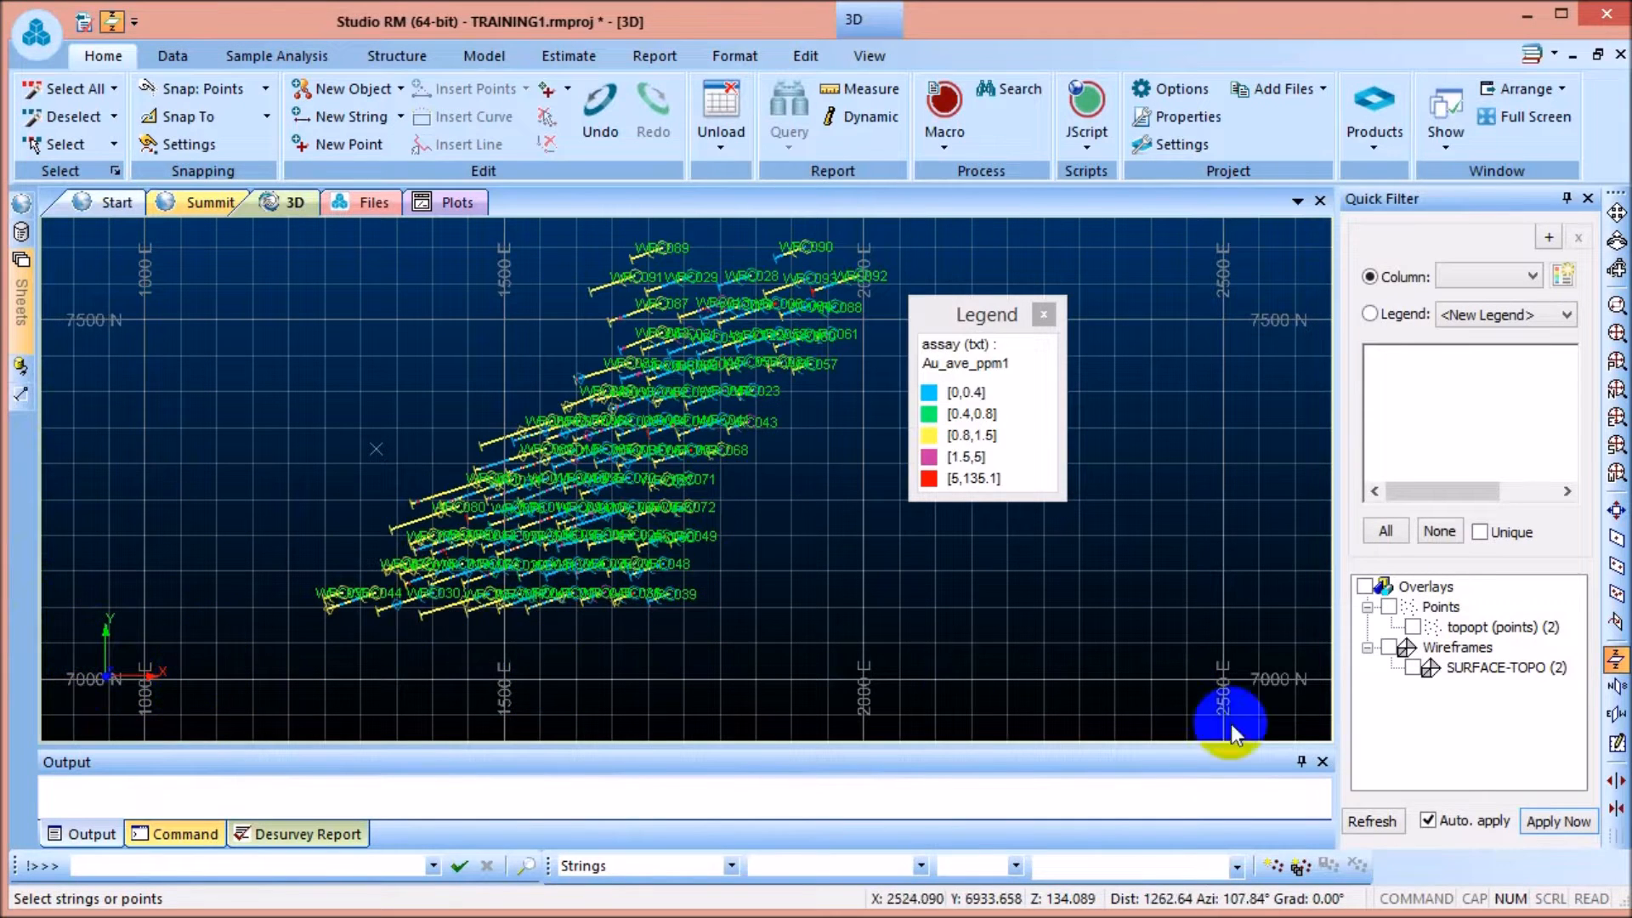
key("ctrl+s")
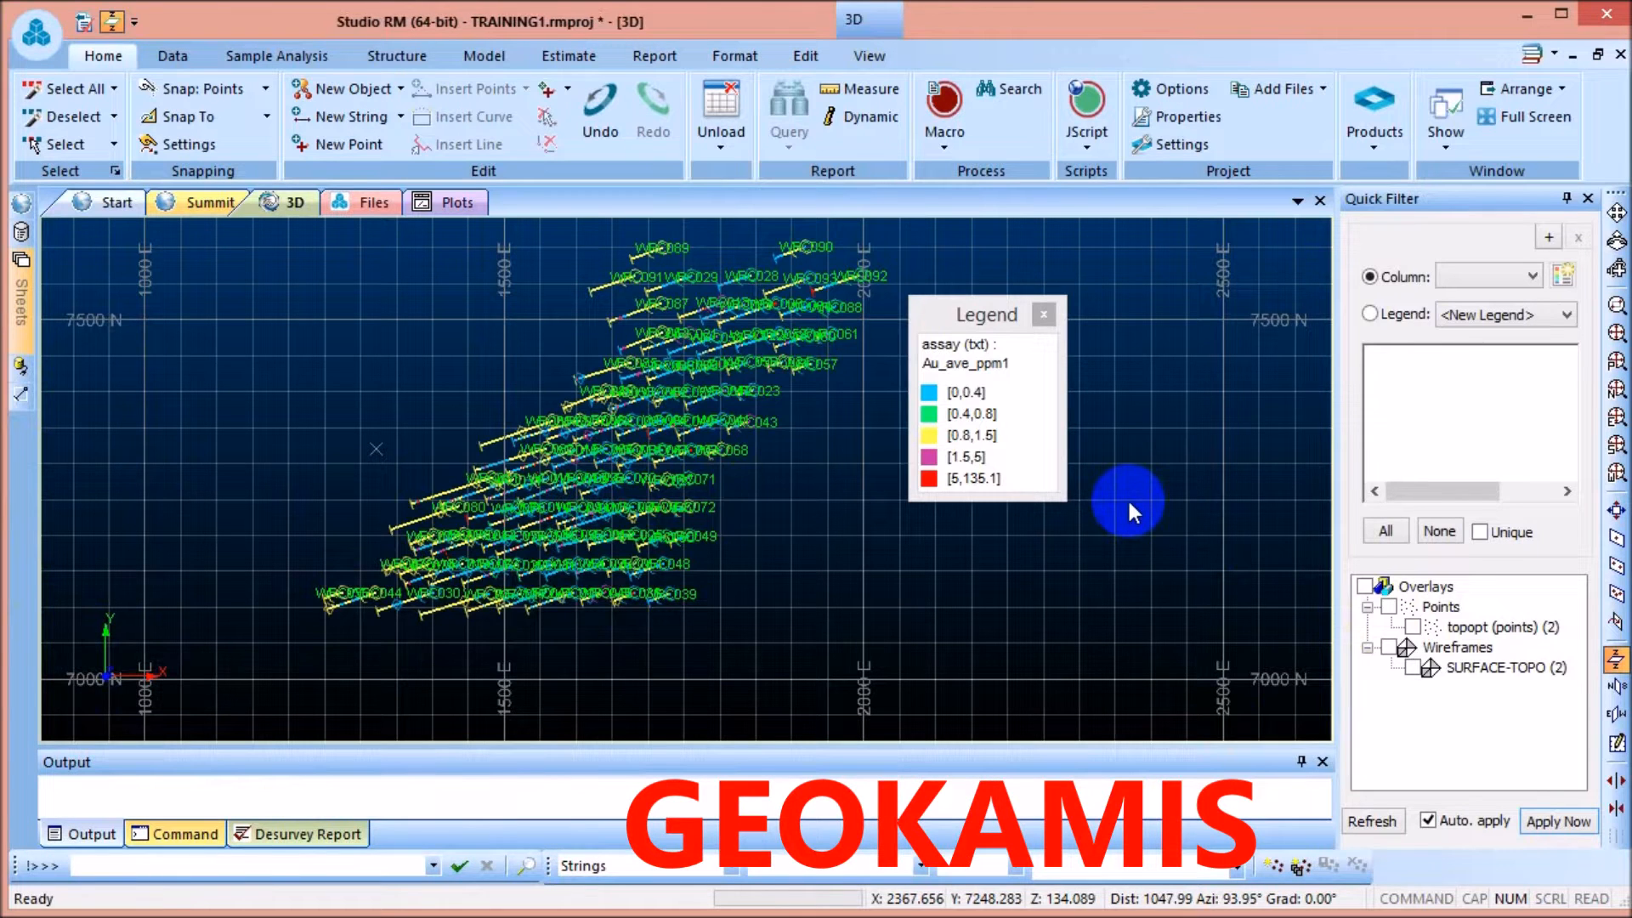
left_click_drag(1057, 498, 1057, 497)
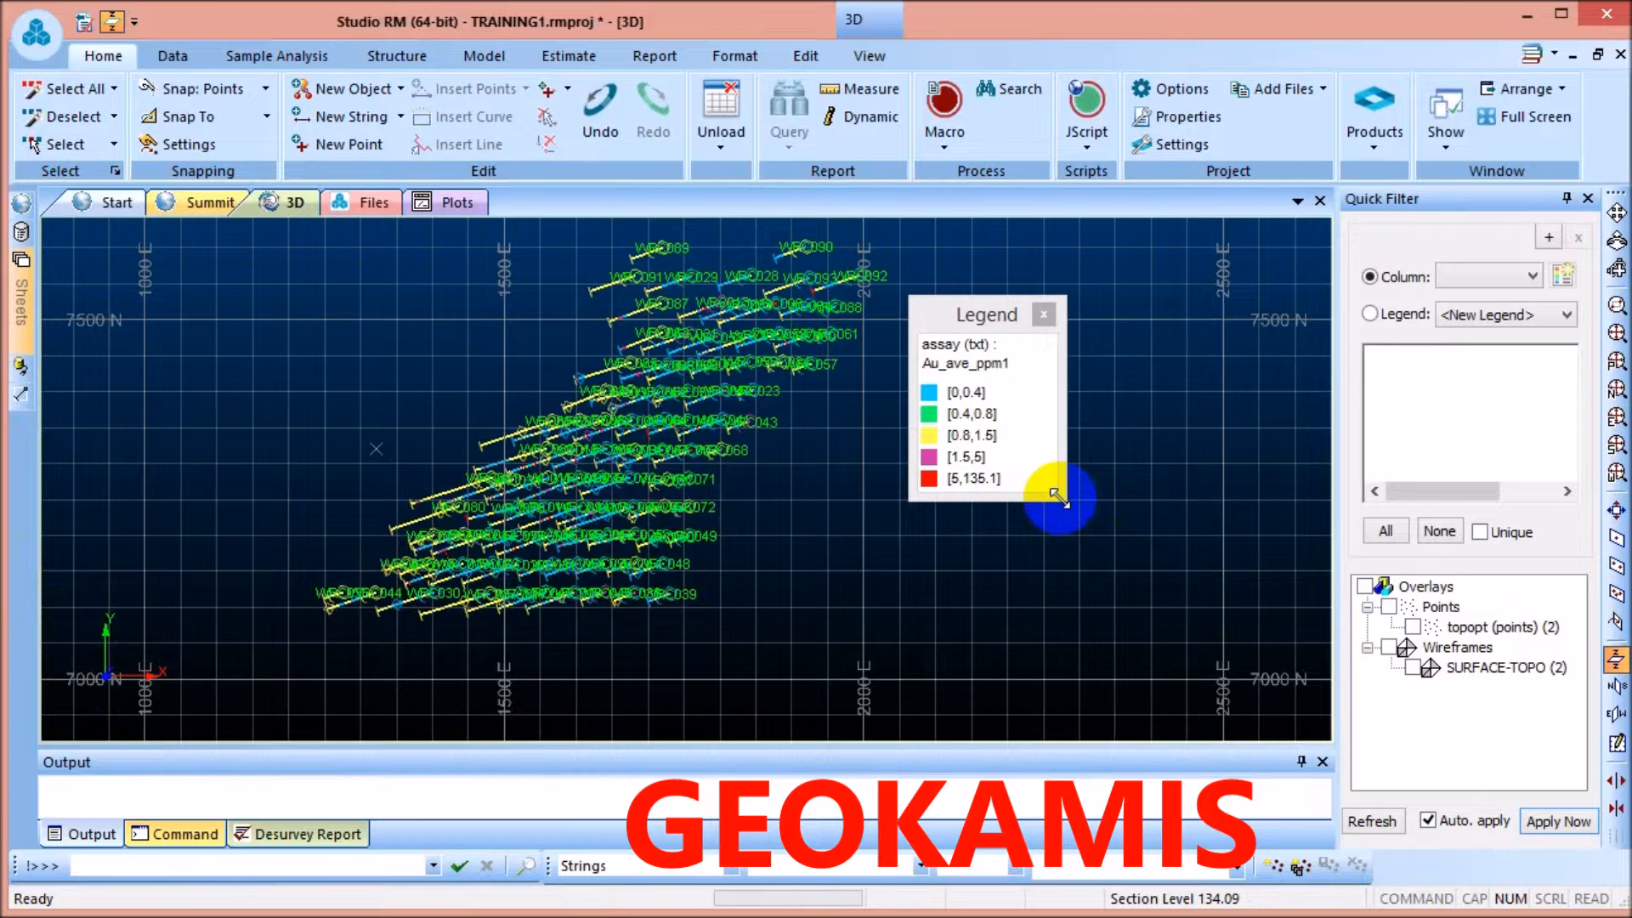
Define an East-West section plane through a point on the southernmost row of drillholes
scroll(725, 411, "up", 2)
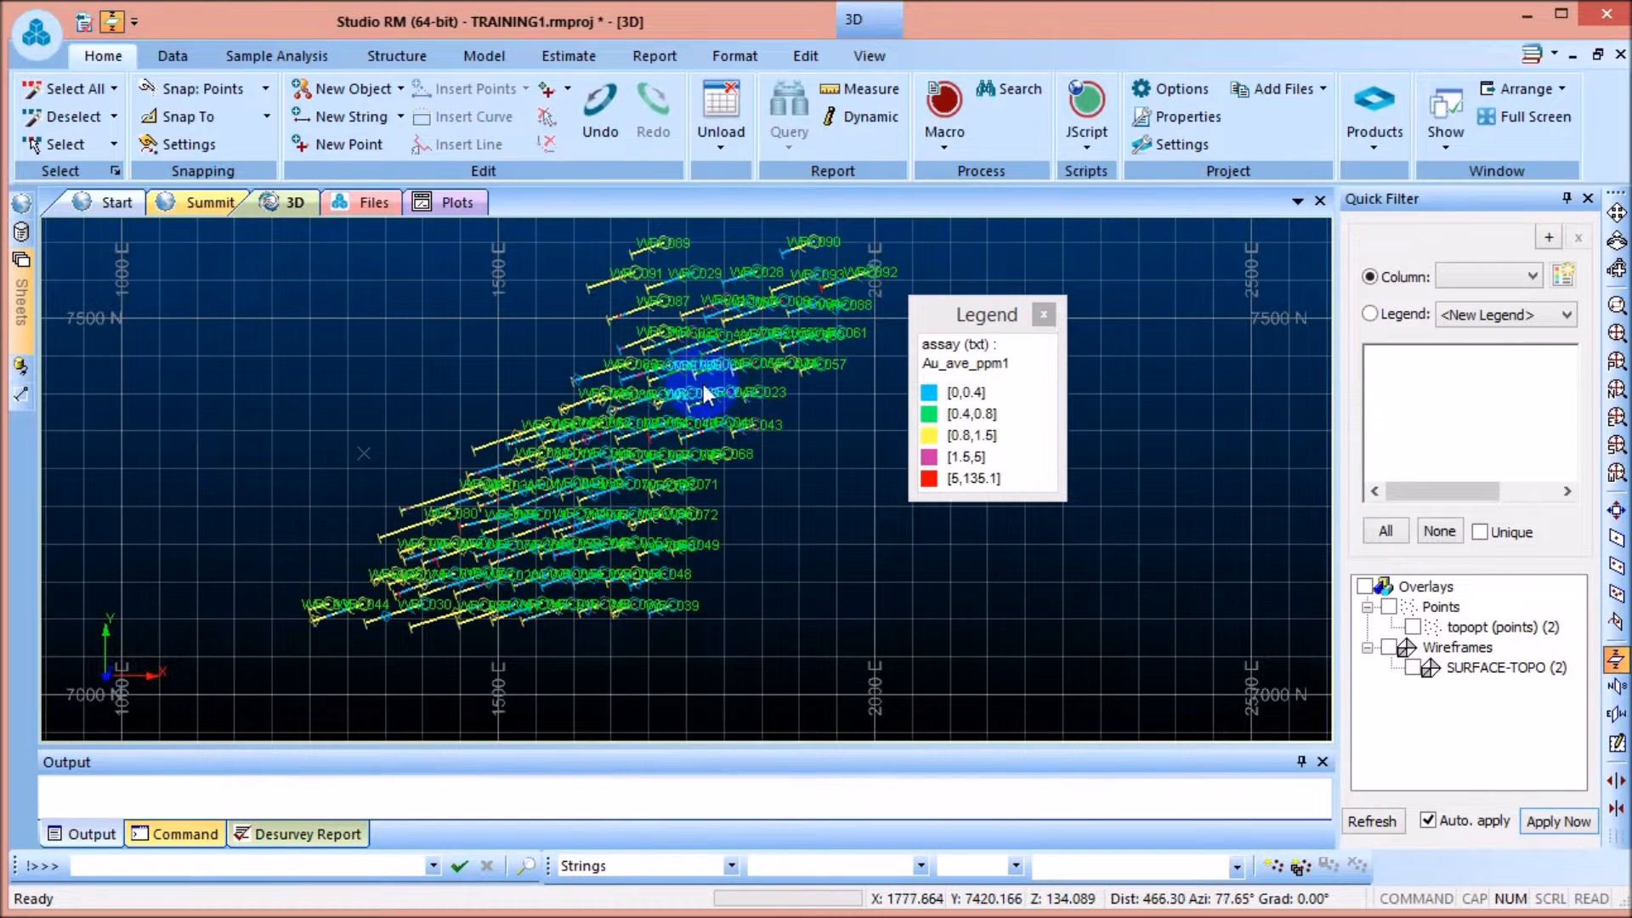
left_click(1614, 543)
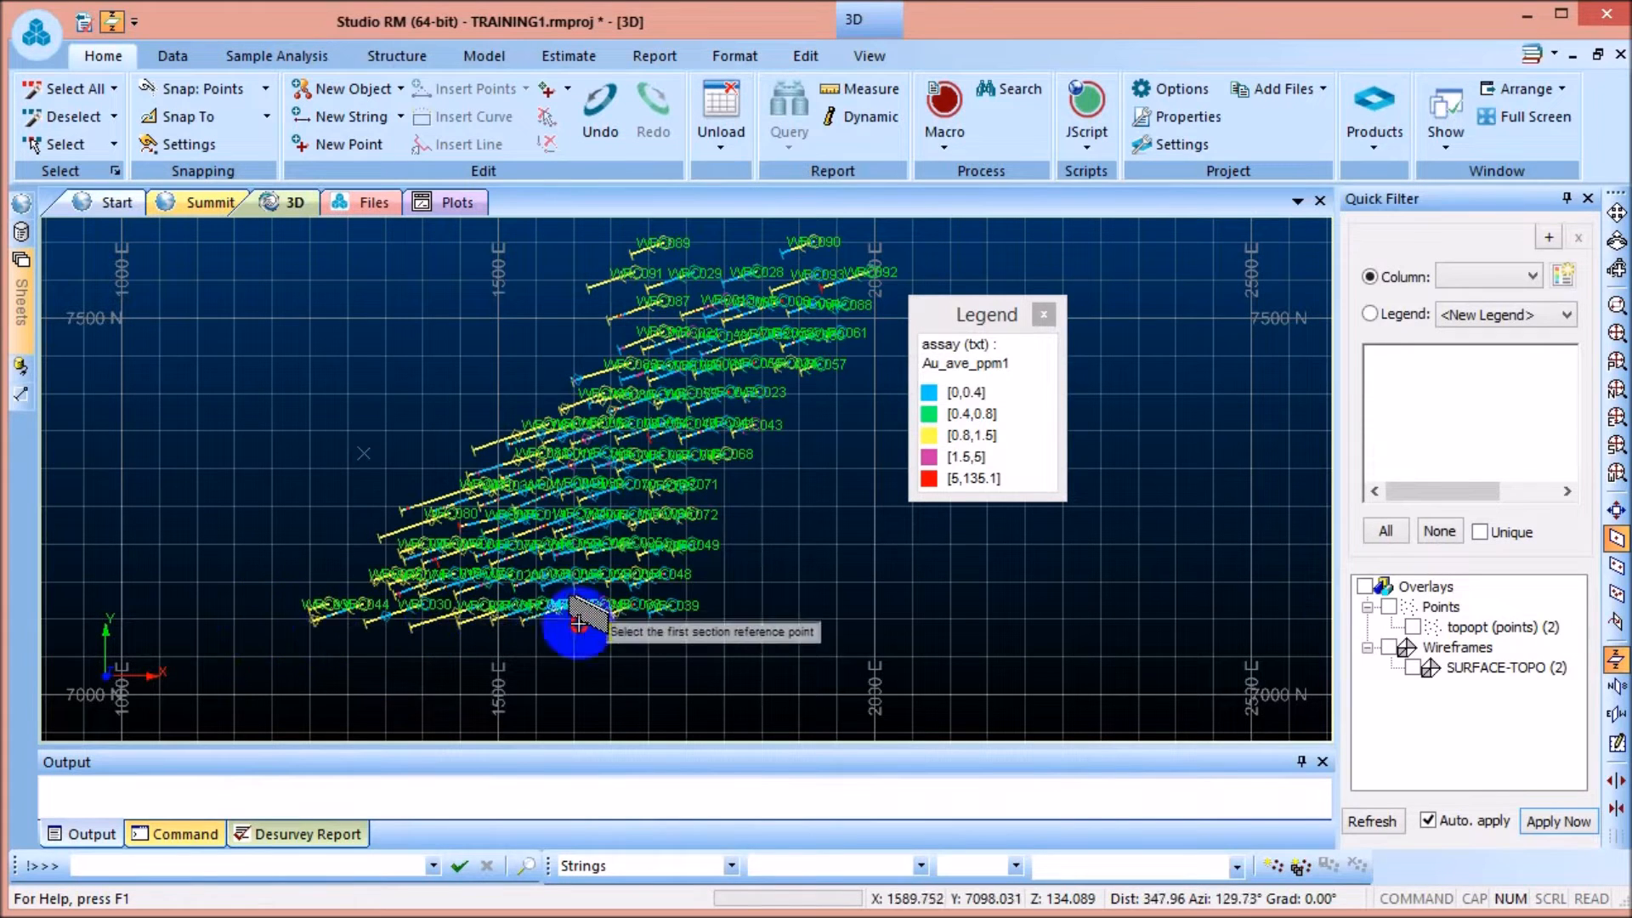
left_click(752, 625)
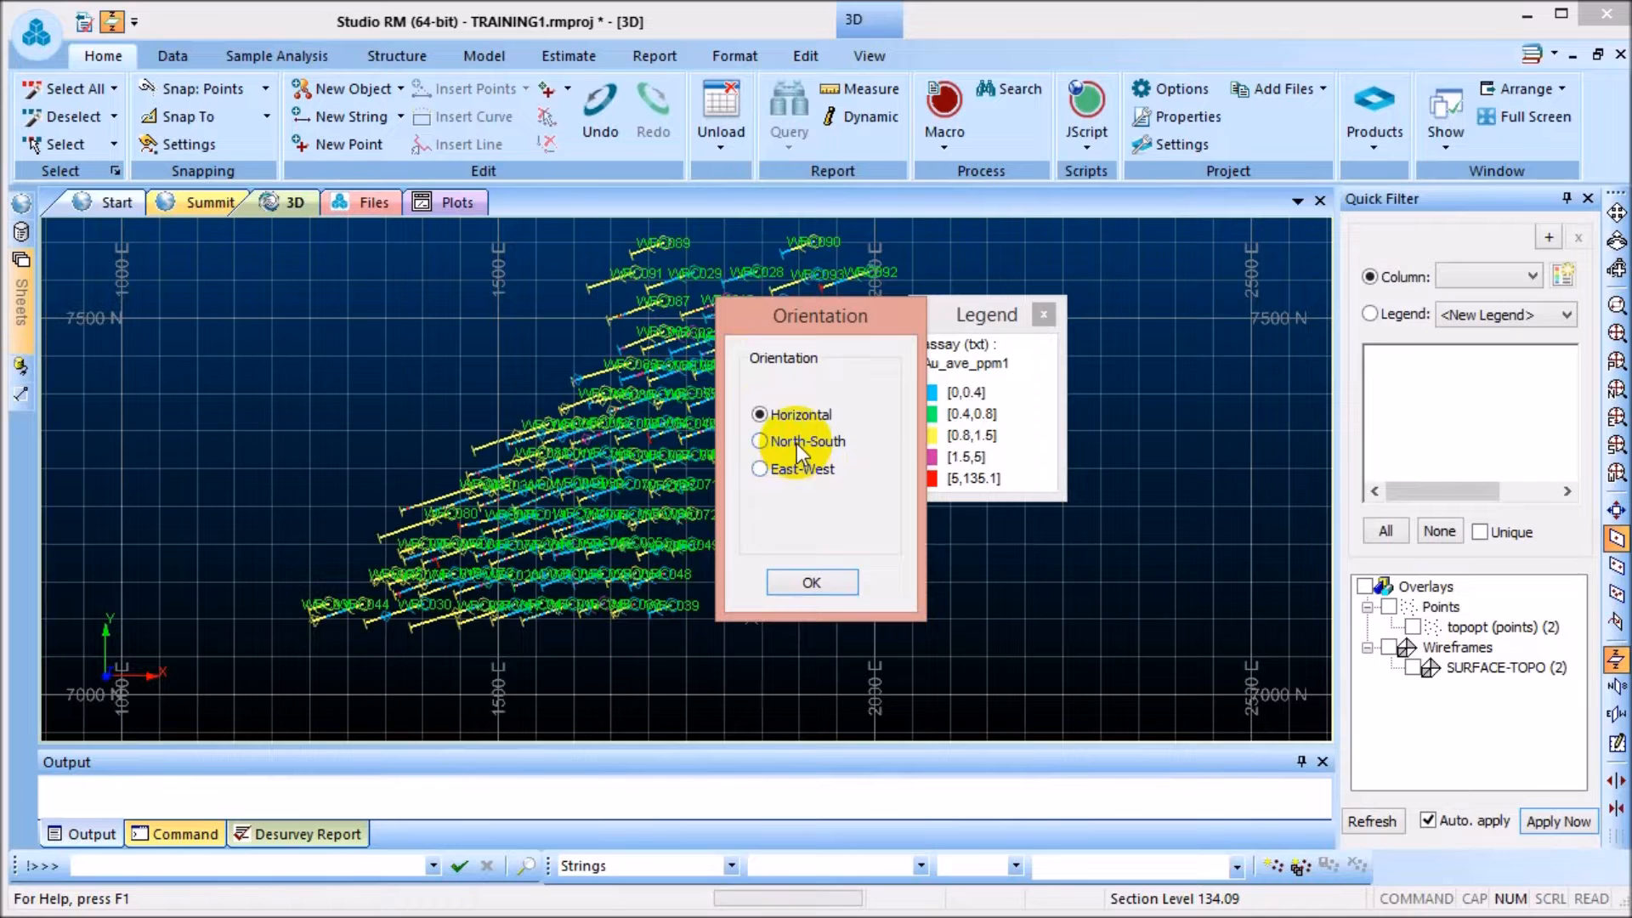
left_click(759, 470)
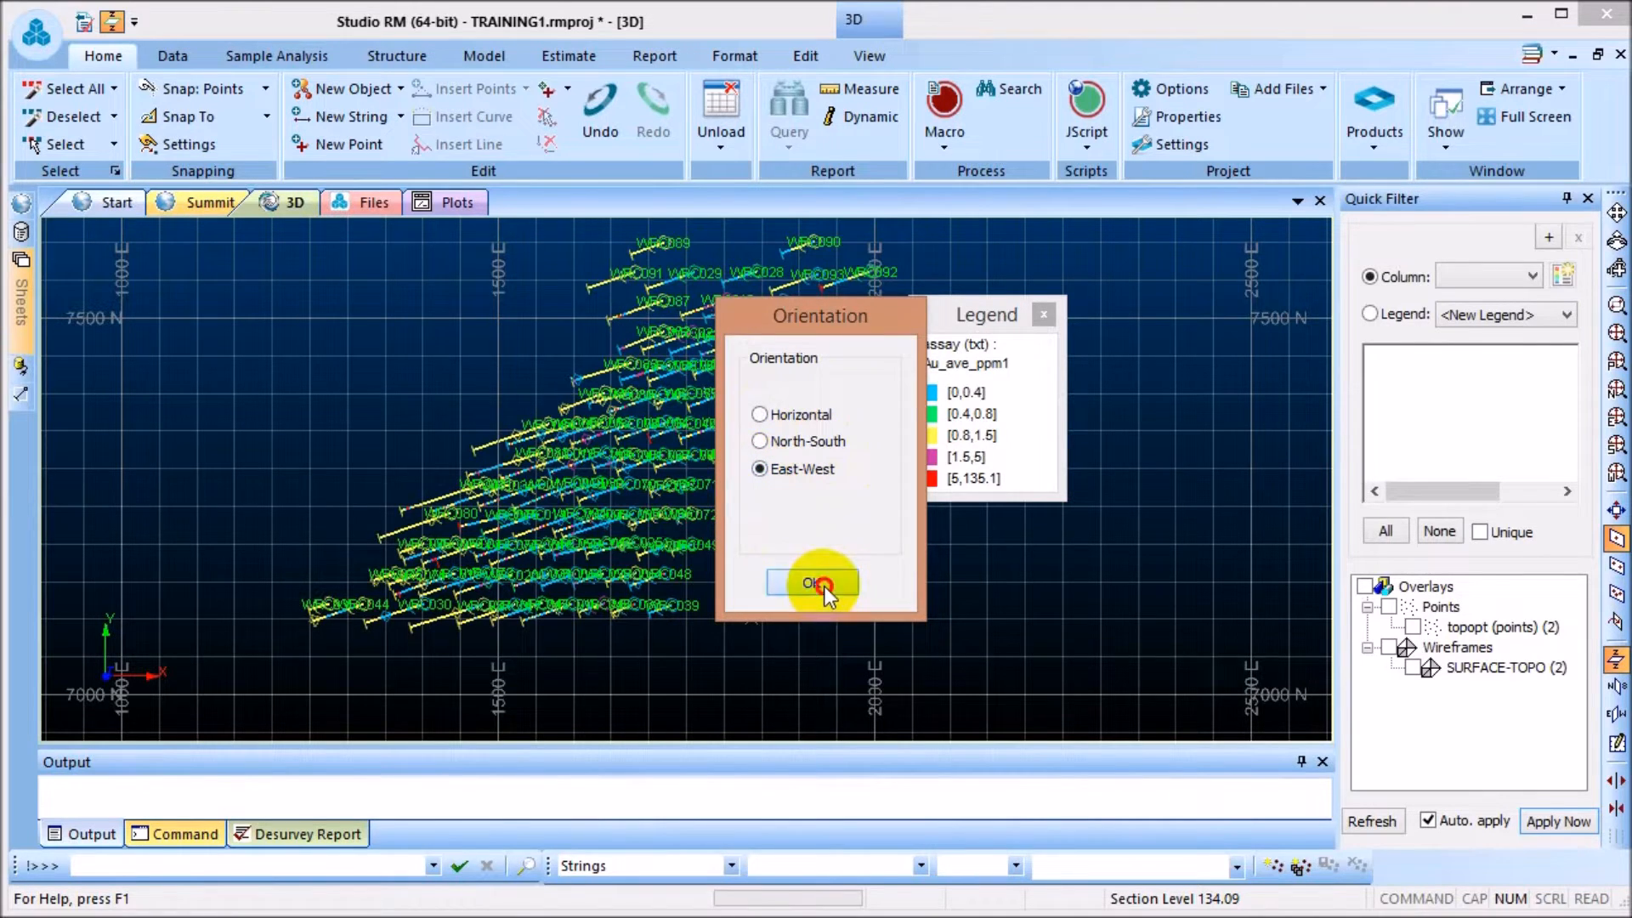
left_click(821, 584)
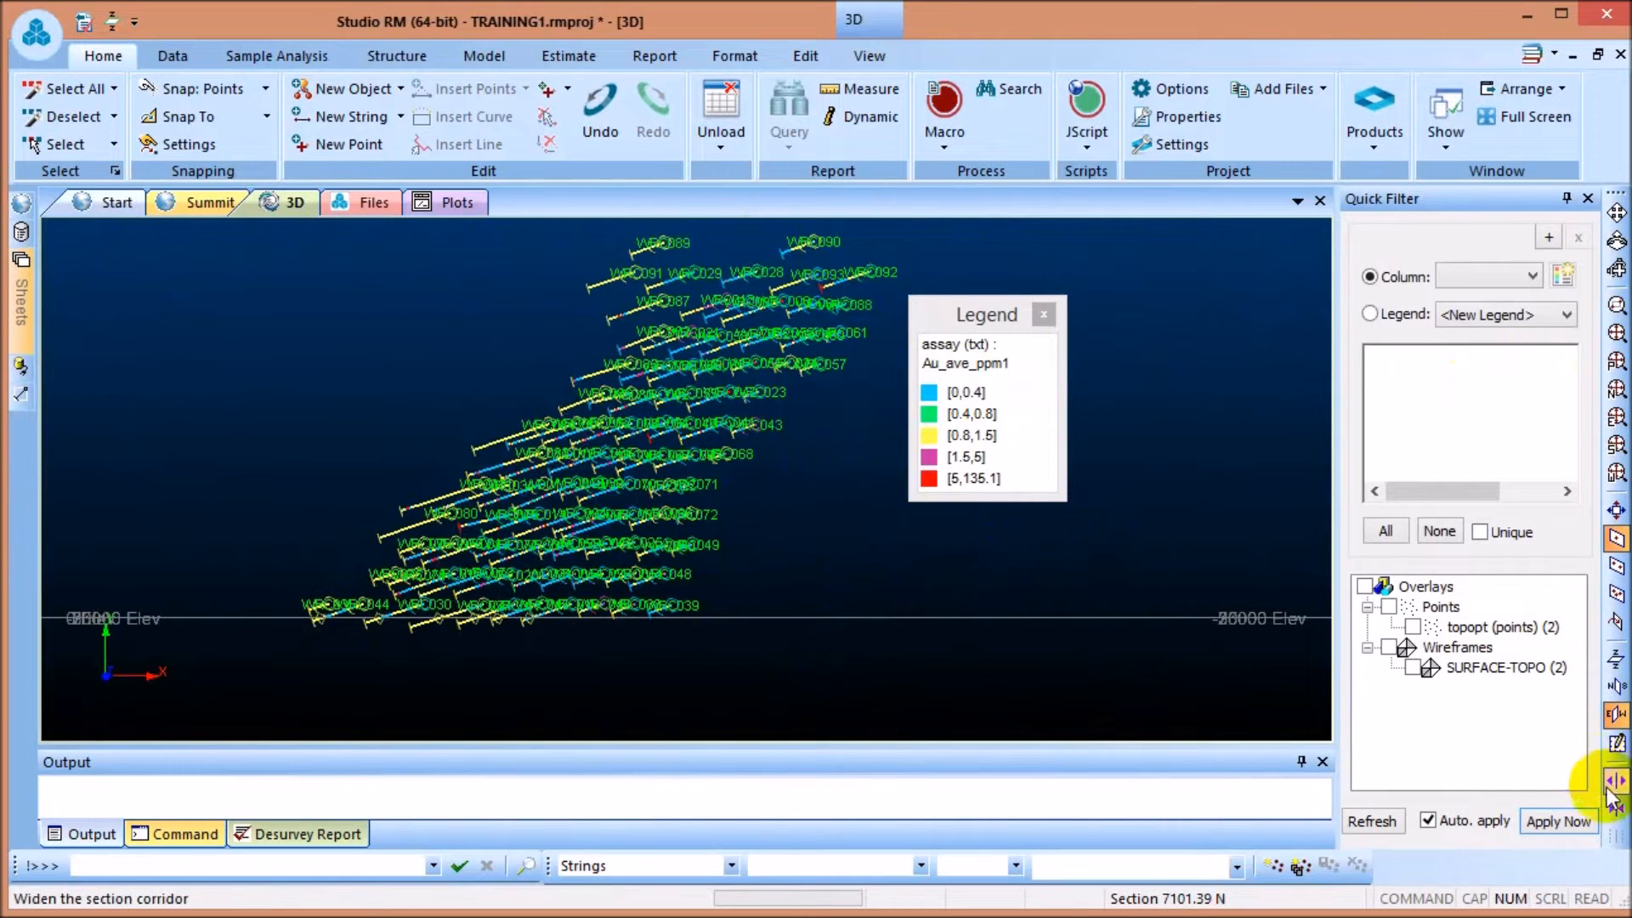
Open the section's properties, name it section1 and check its front and back section widths
left_click(1616, 744)
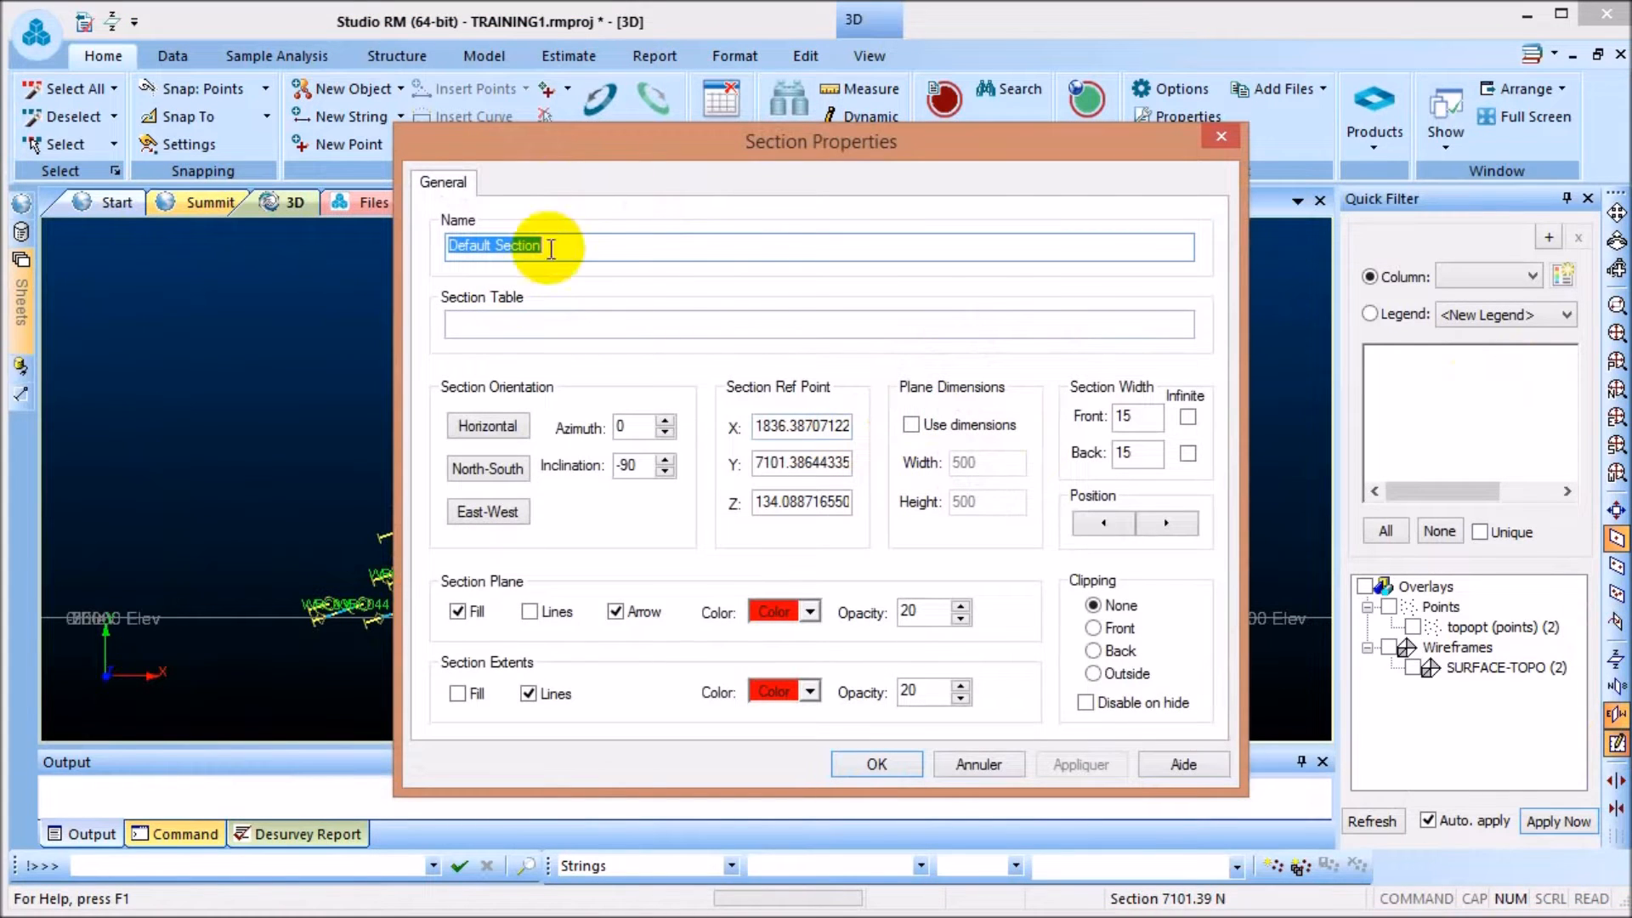
type("se")
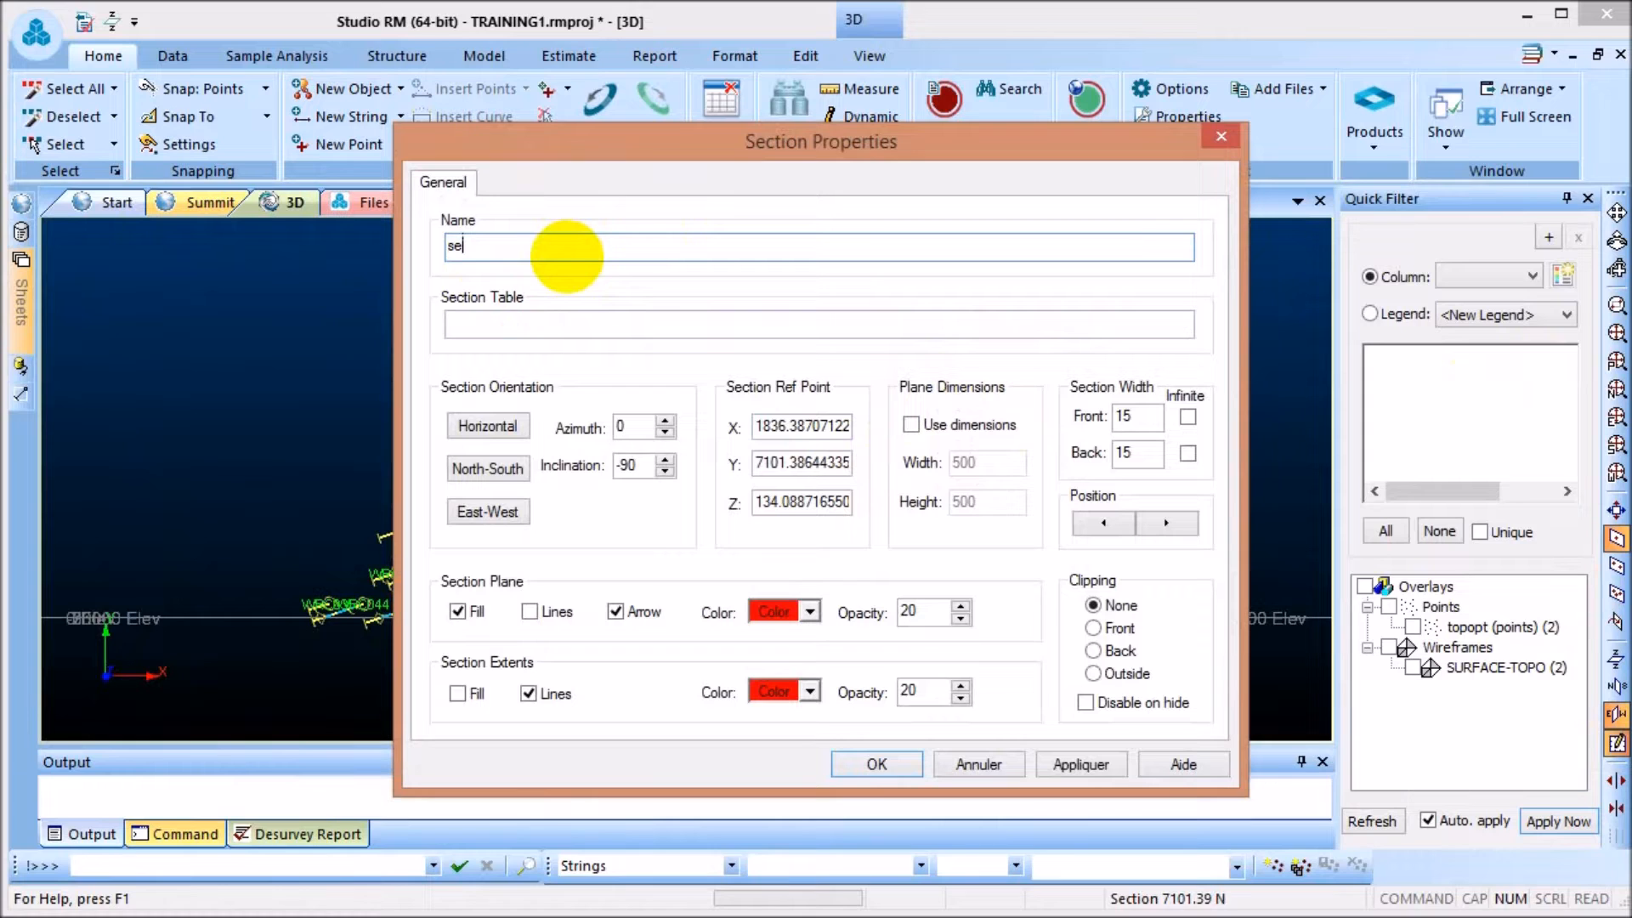
type("ction1")
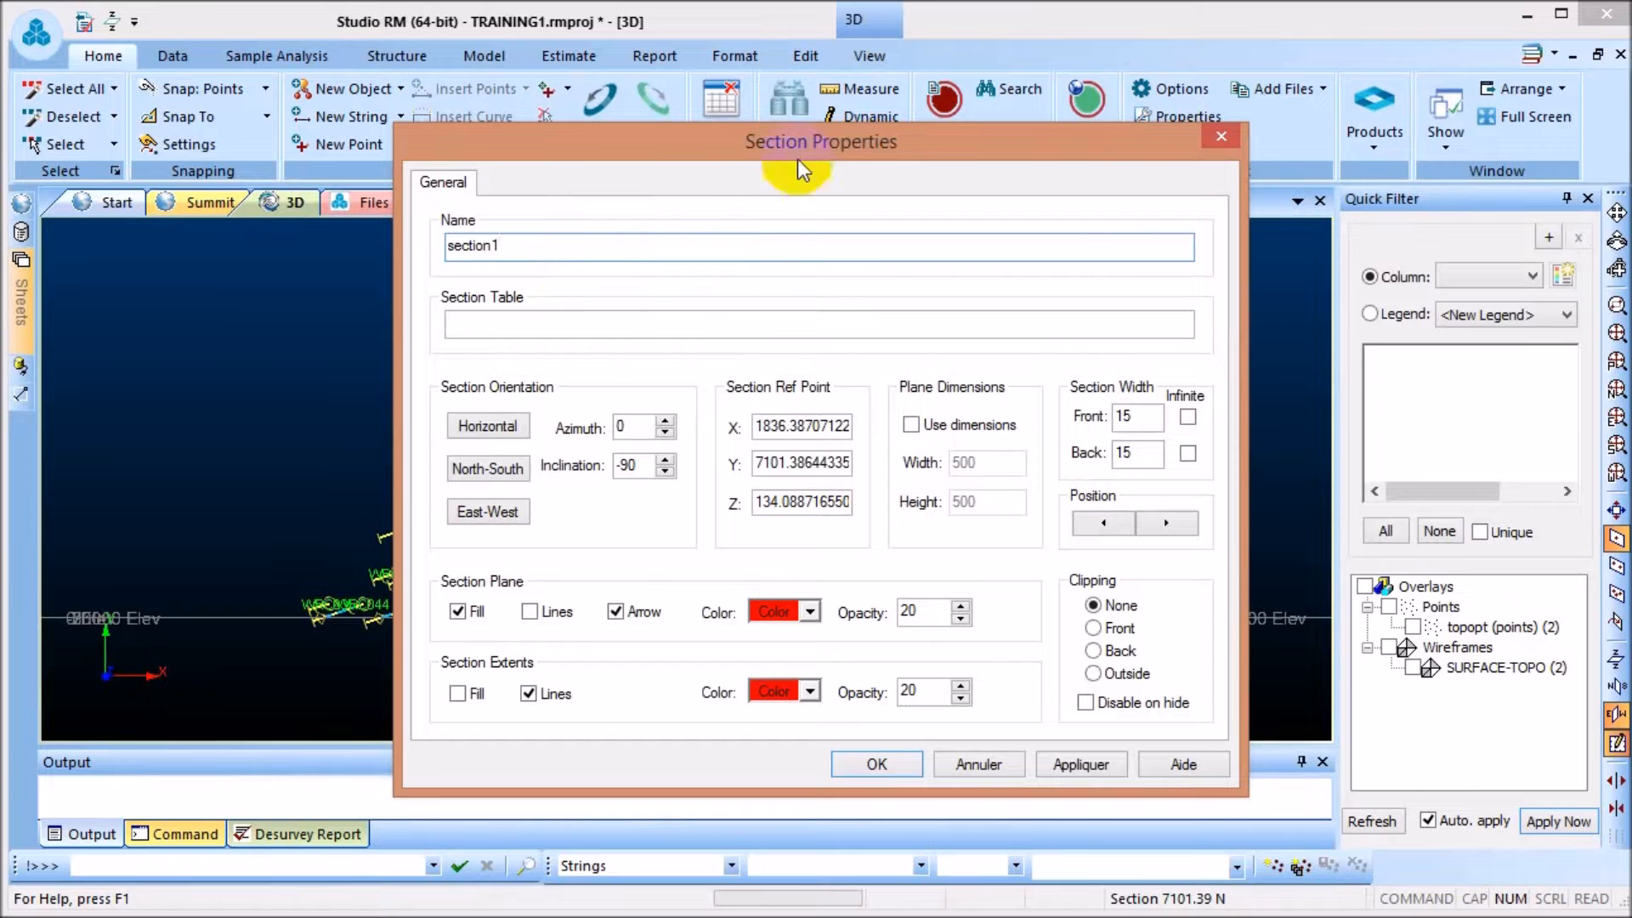
double_click(1129, 416)
left_click(1135, 455)
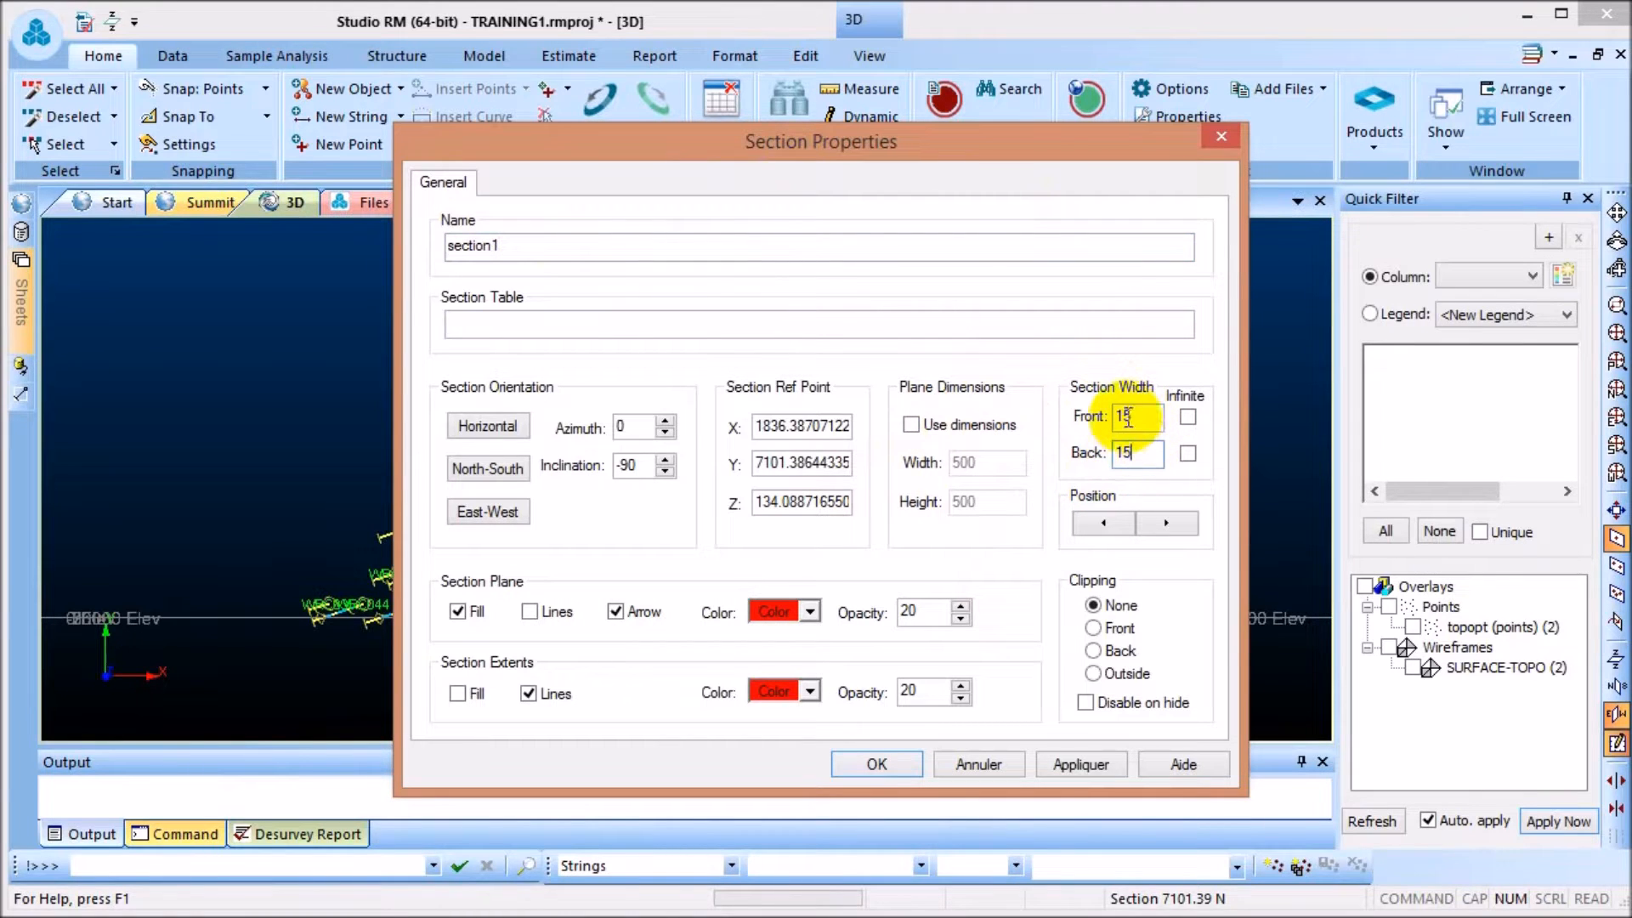
left_click(1143, 416)
left_click(1133, 457)
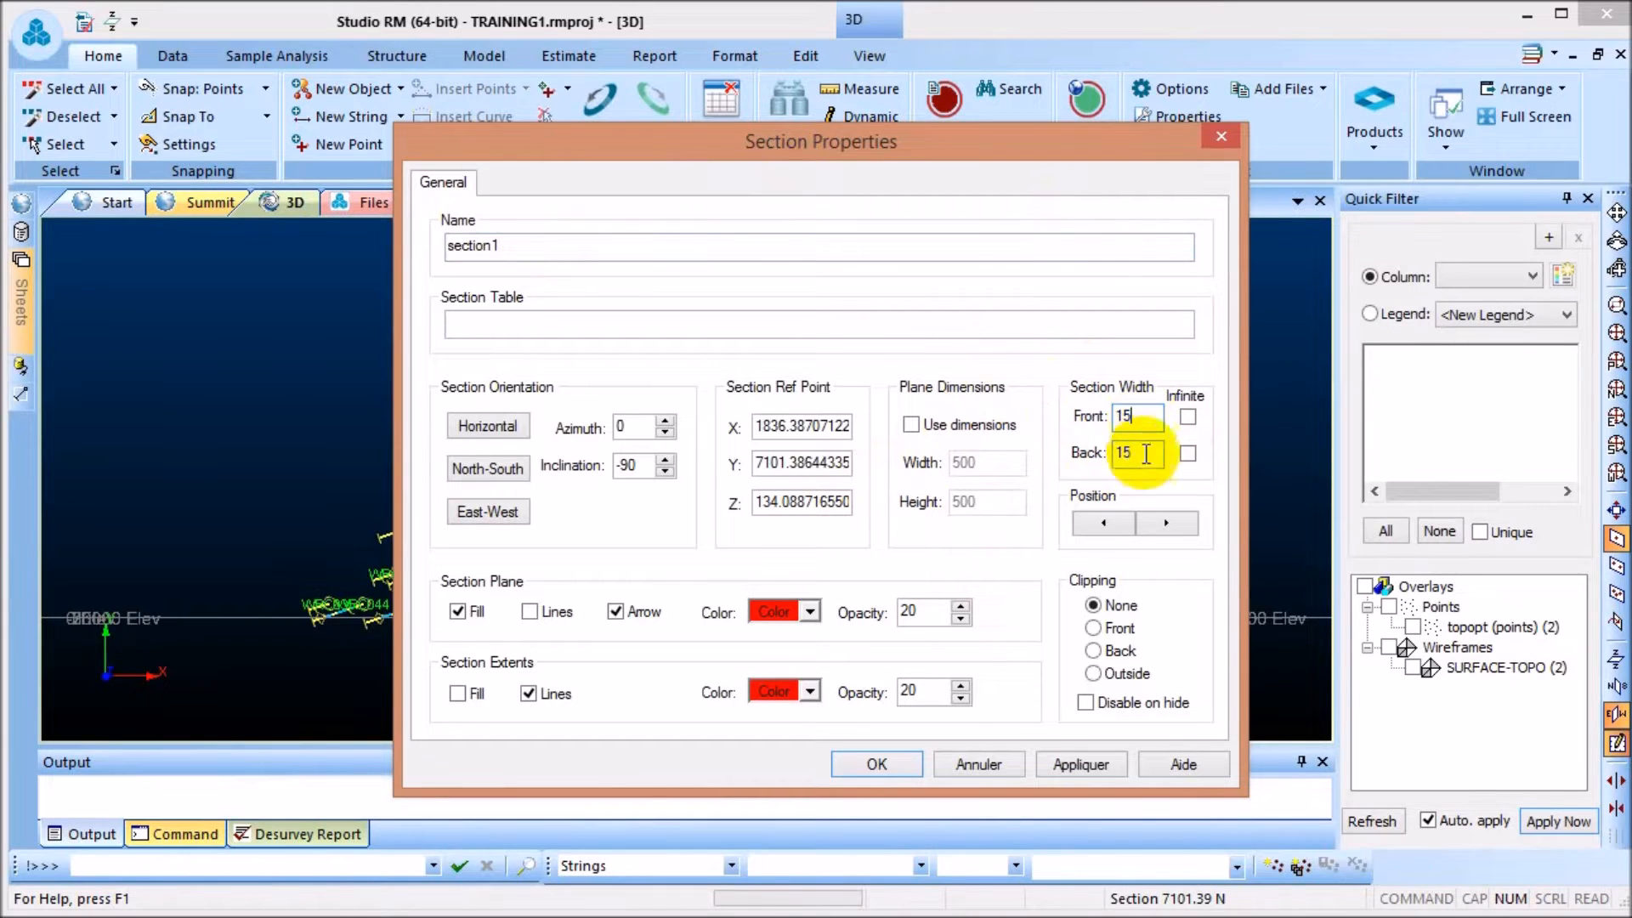
left_click(1135, 417)
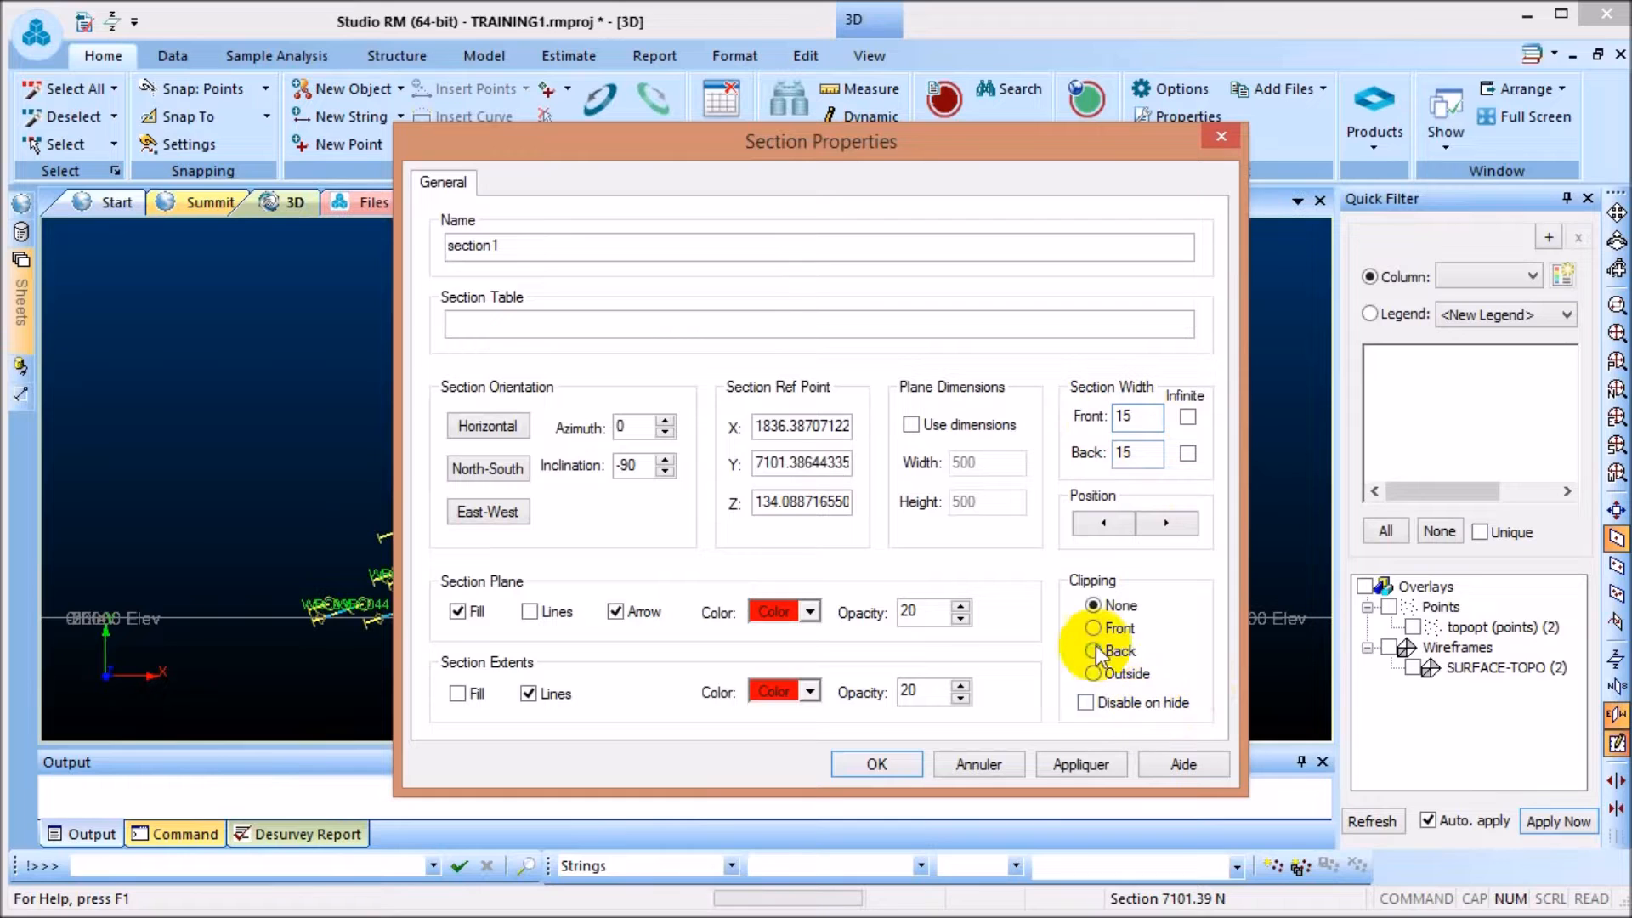
left_click(1138, 460)
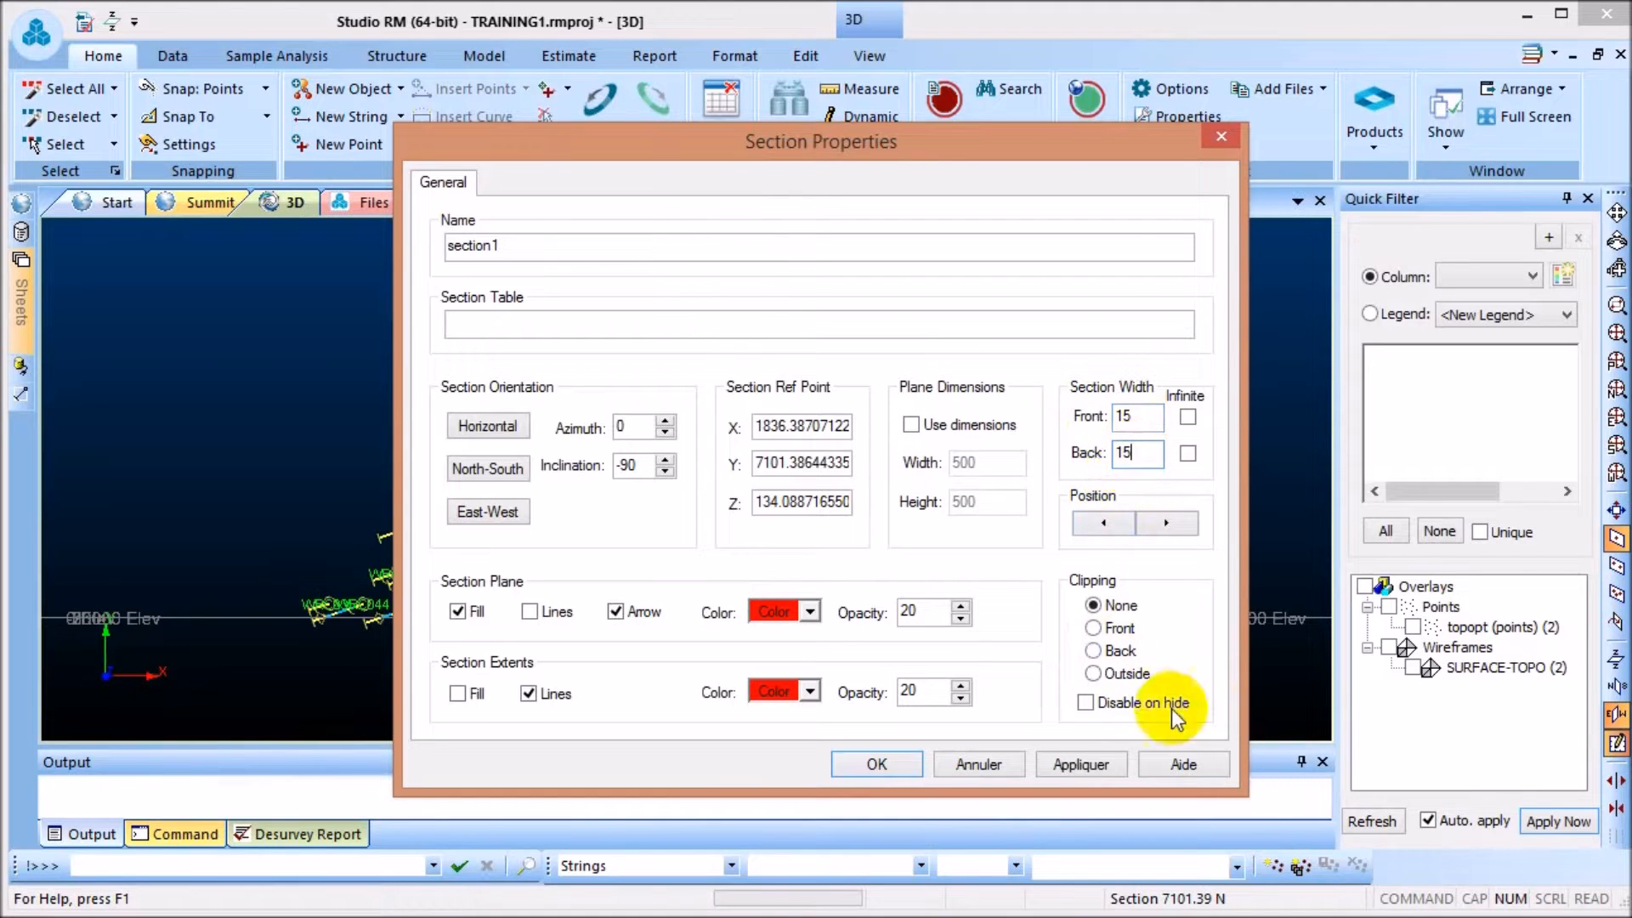
Set the section clipping to Outside, move the Section Properties dialog aside, and apply and accept the settings
left_click(1093, 675)
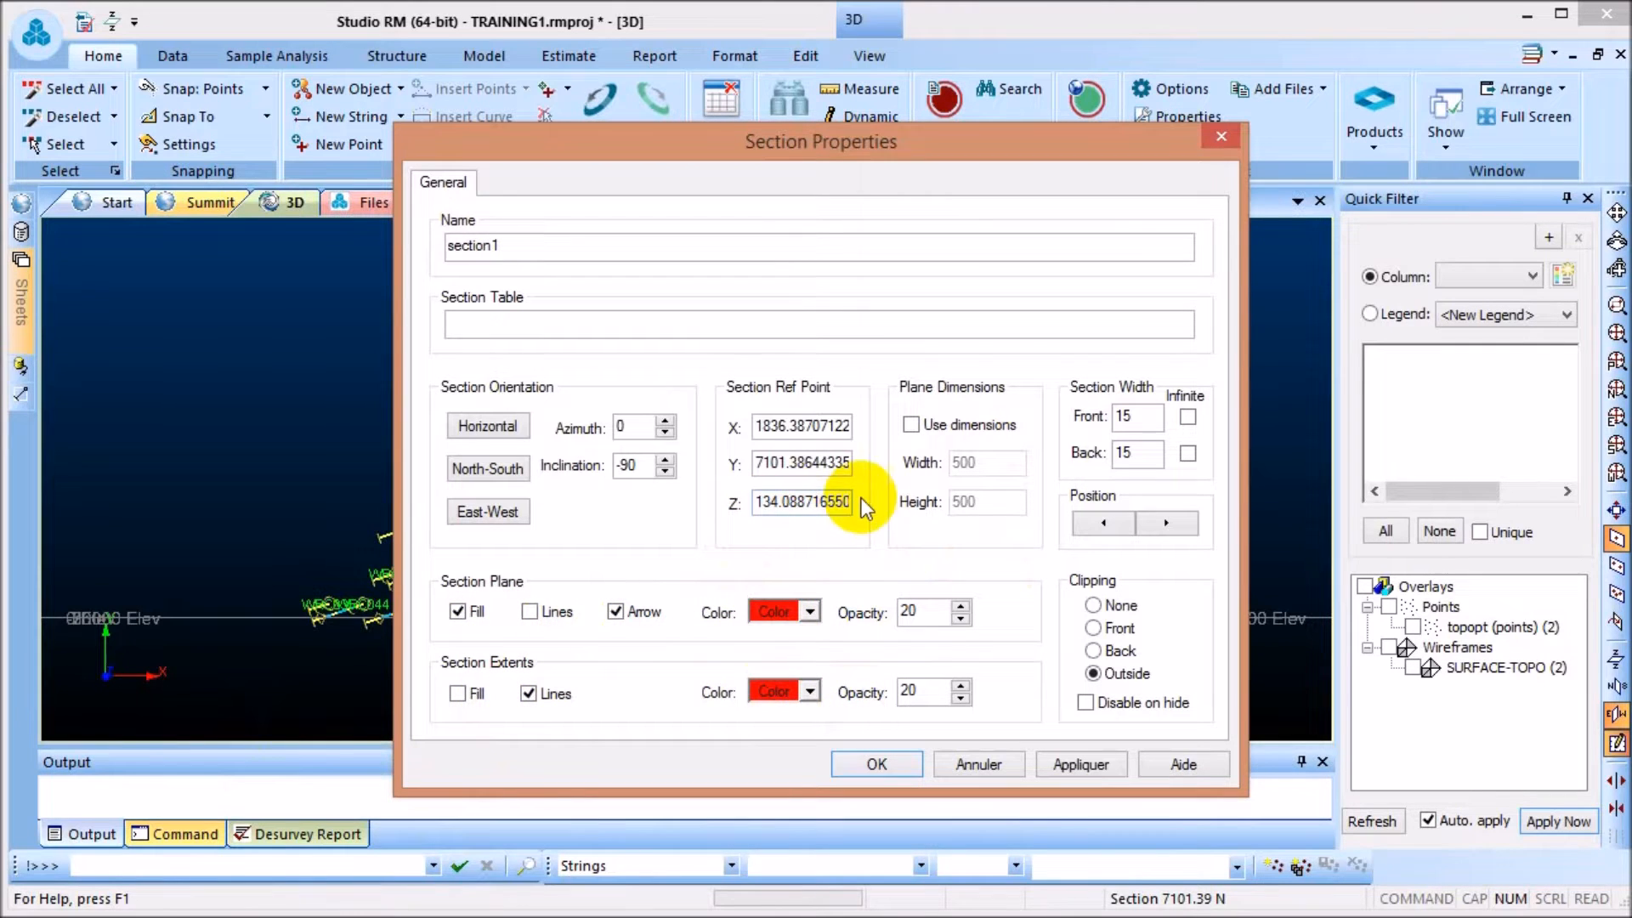
left_click_drag(837, 149, 1161, 91)
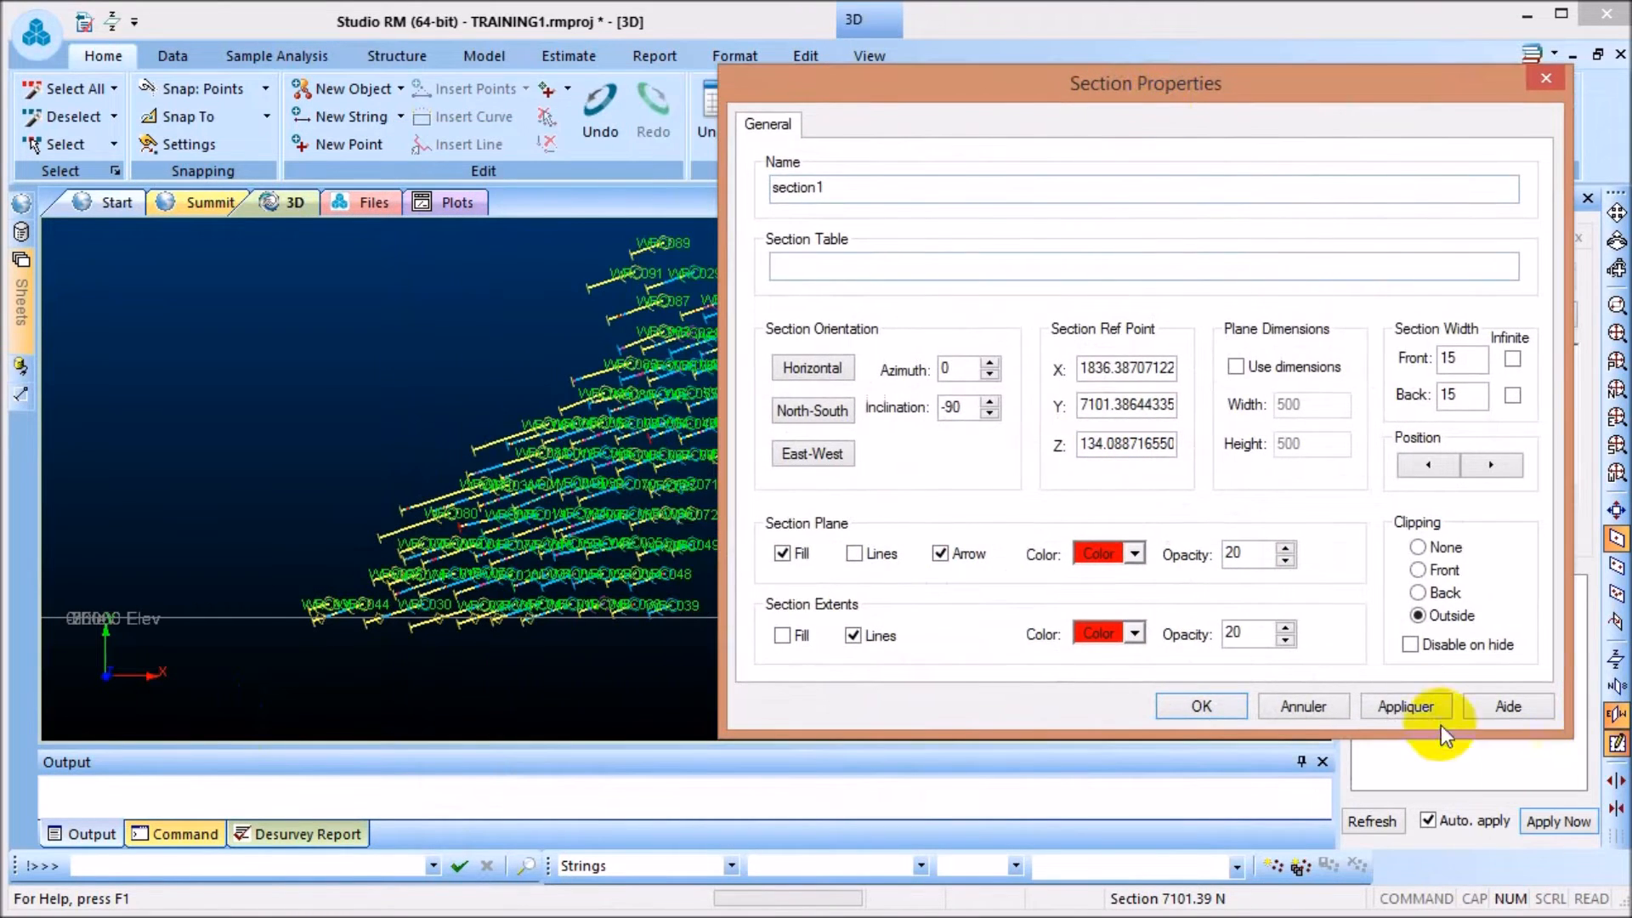
left_click(1415, 707)
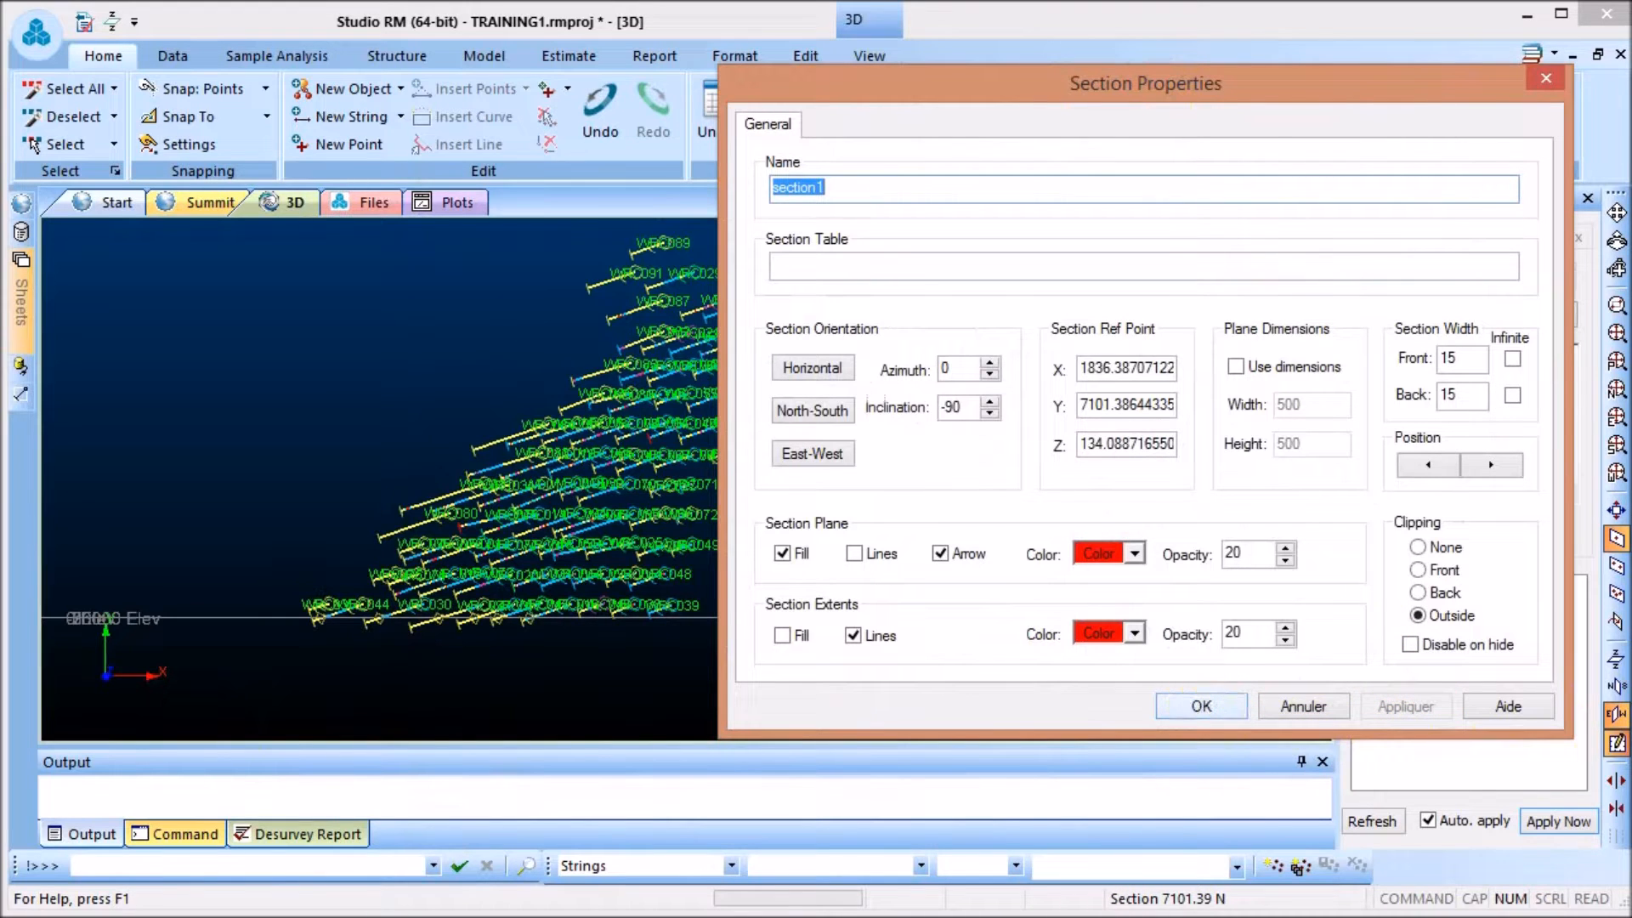
left_click(1201, 707)
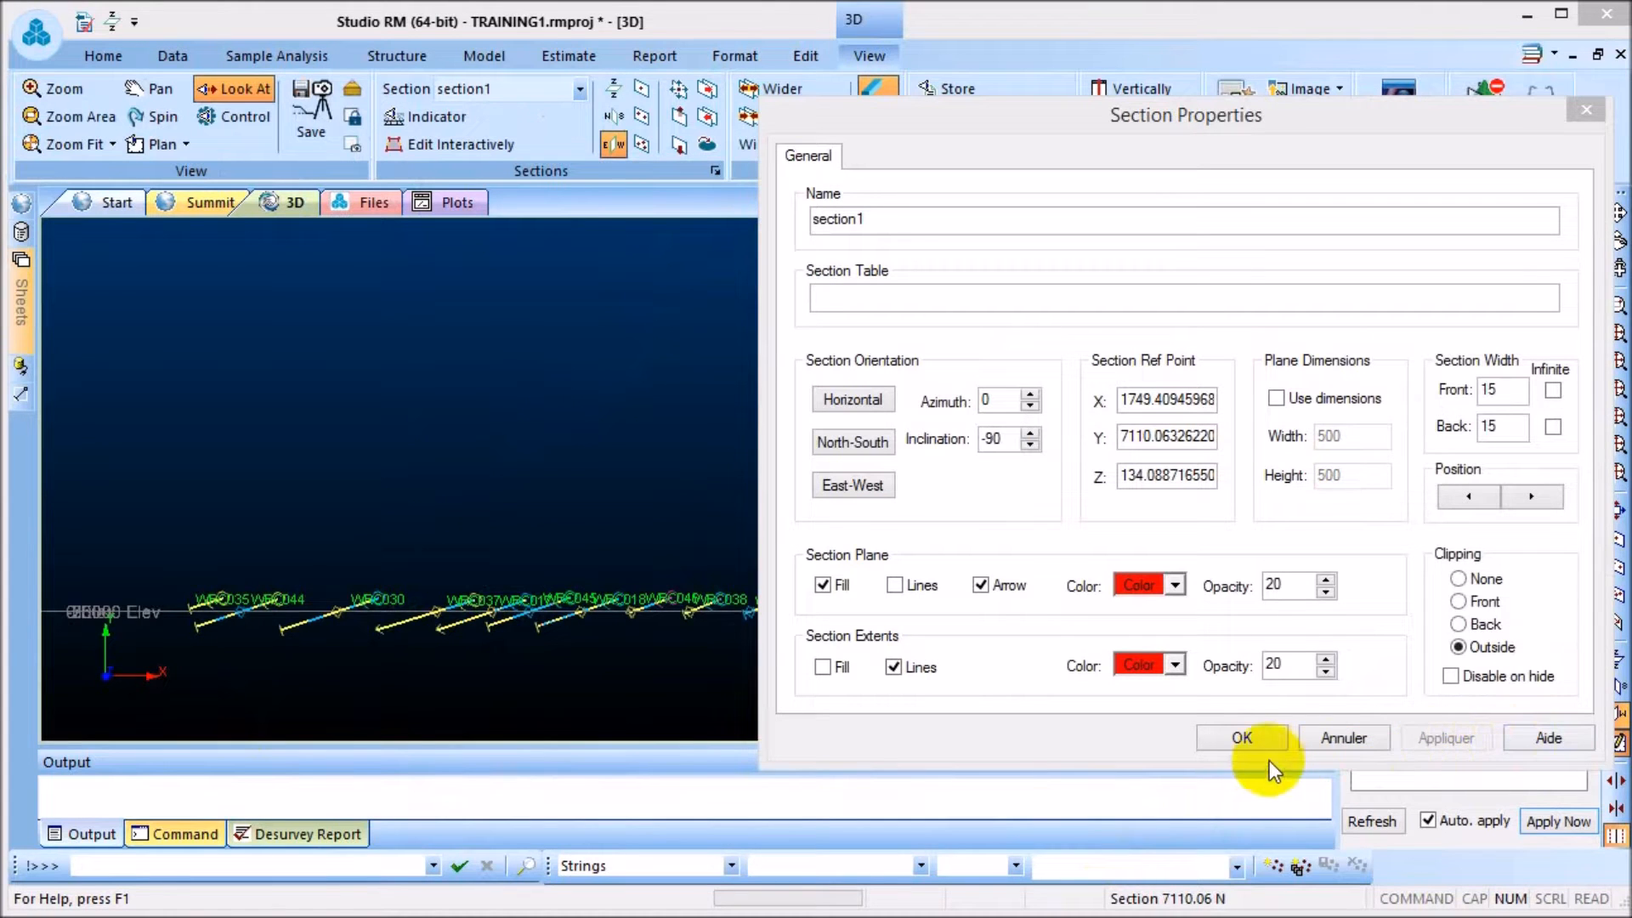
left_click(1244, 741)
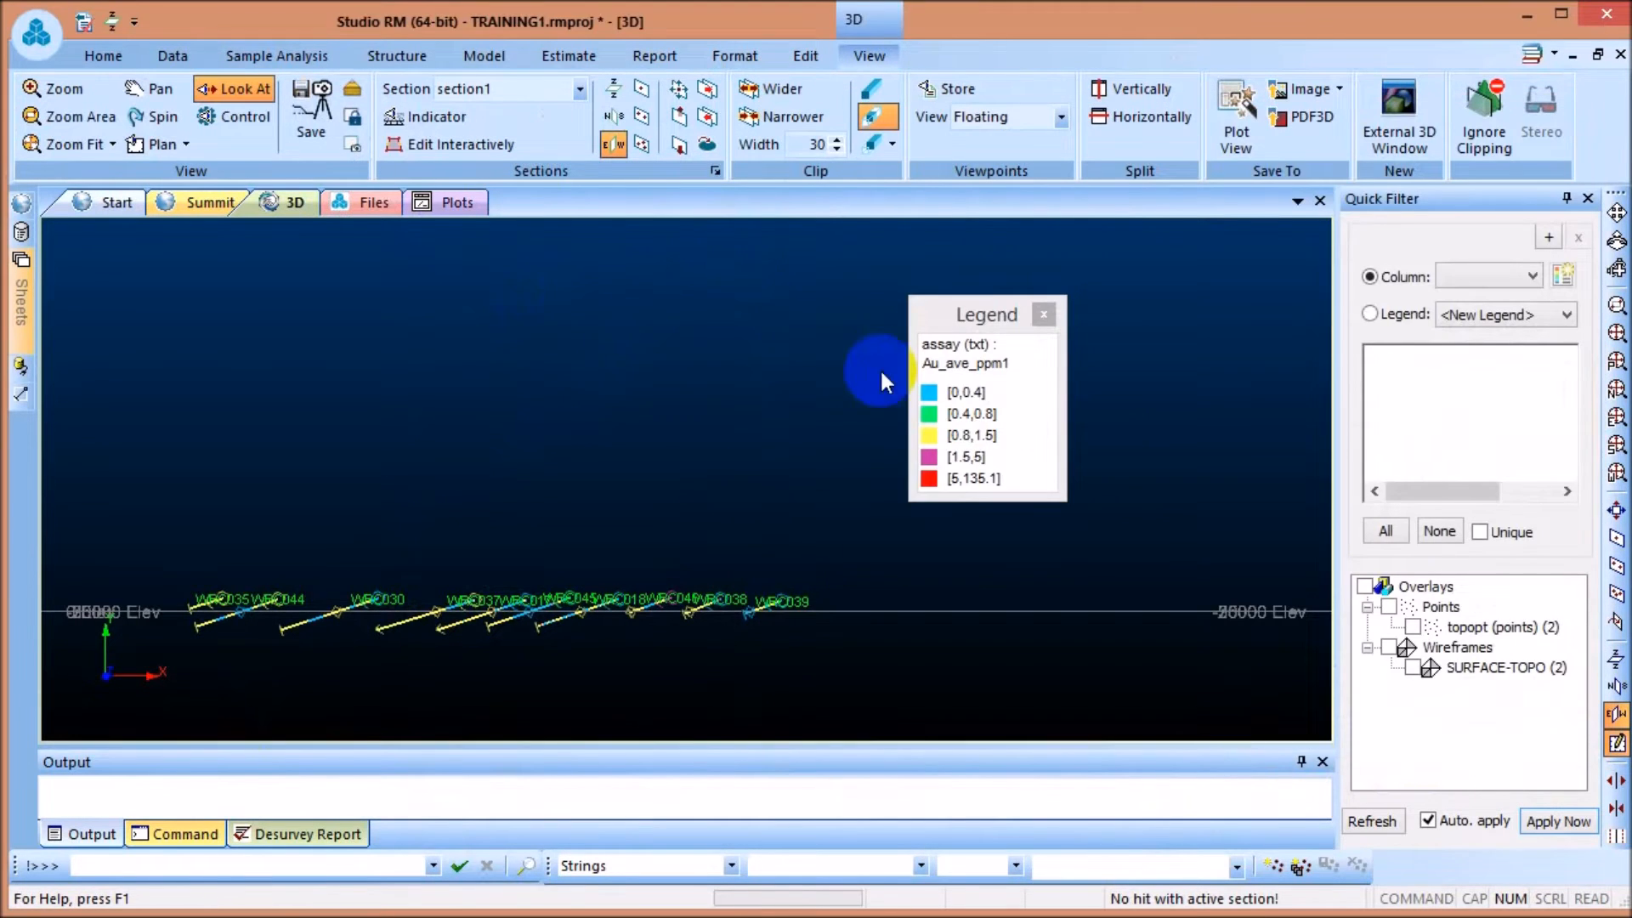
Align the view with the section1 plane and move the legend clear of the drillhole traces
scroll(570, 501, "up", 1)
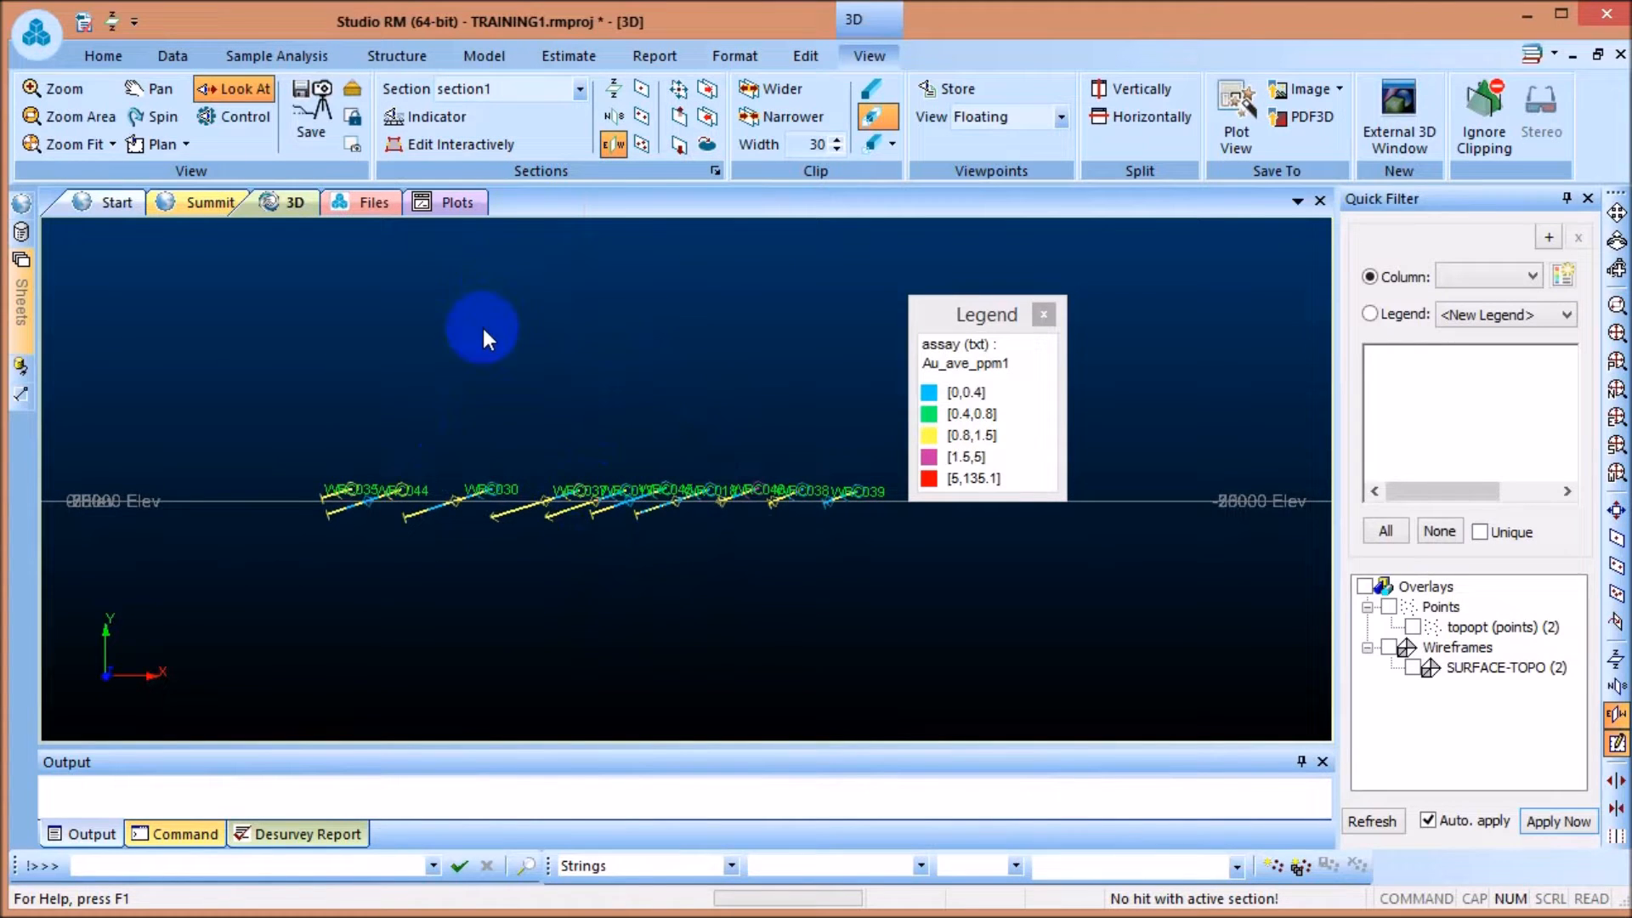
scroll(561, 525, "up", 2)
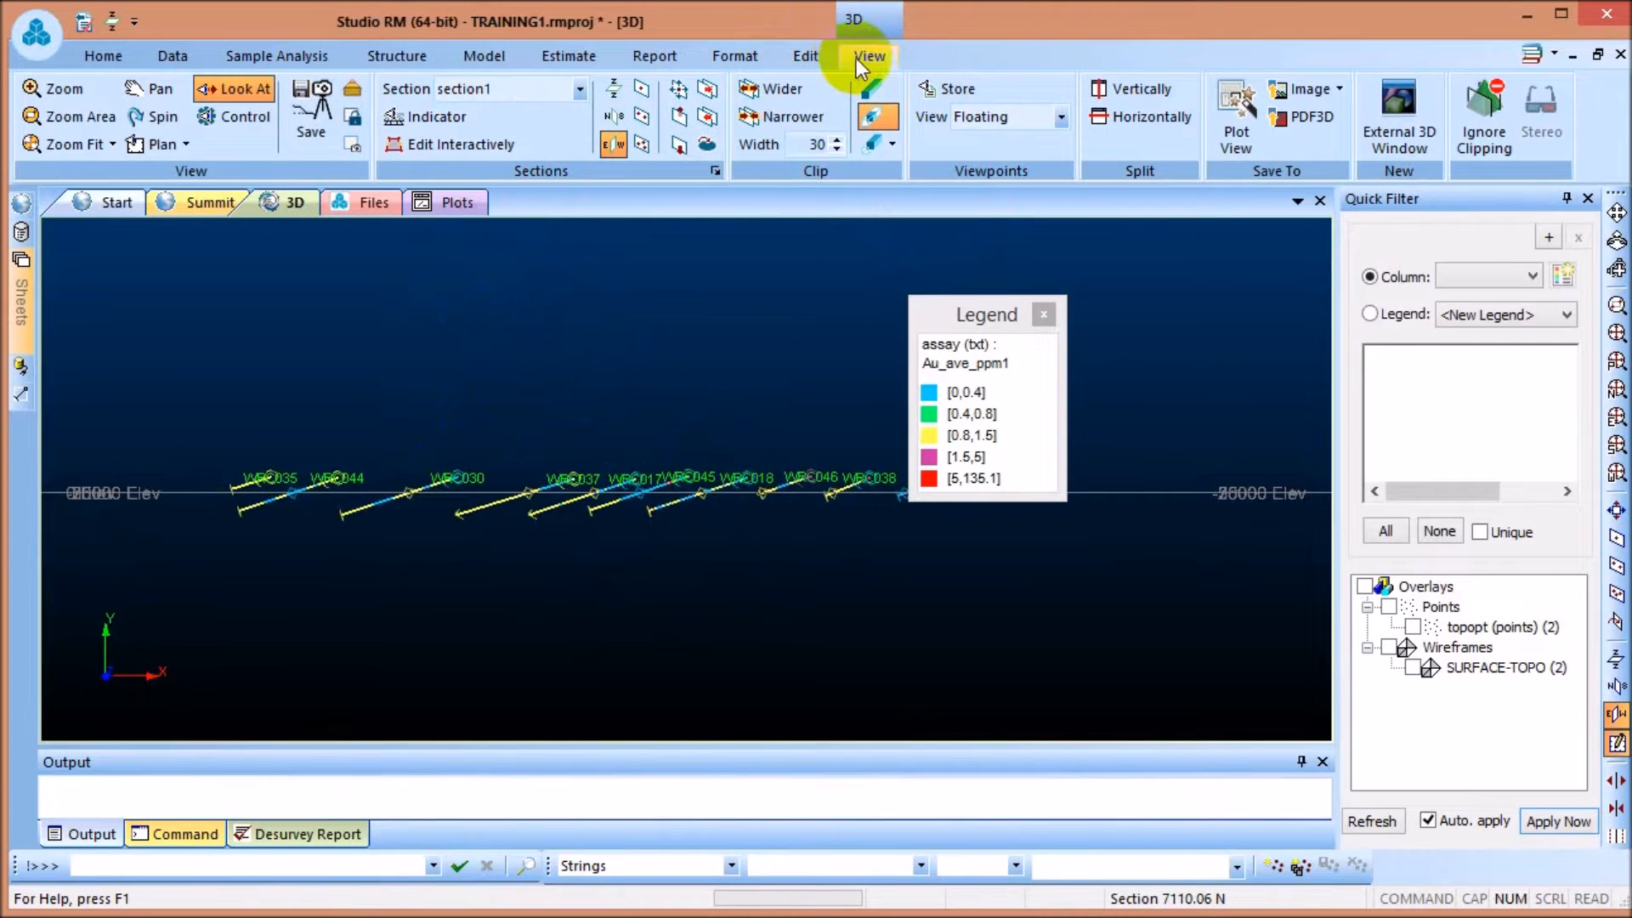
left_click(353, 145)
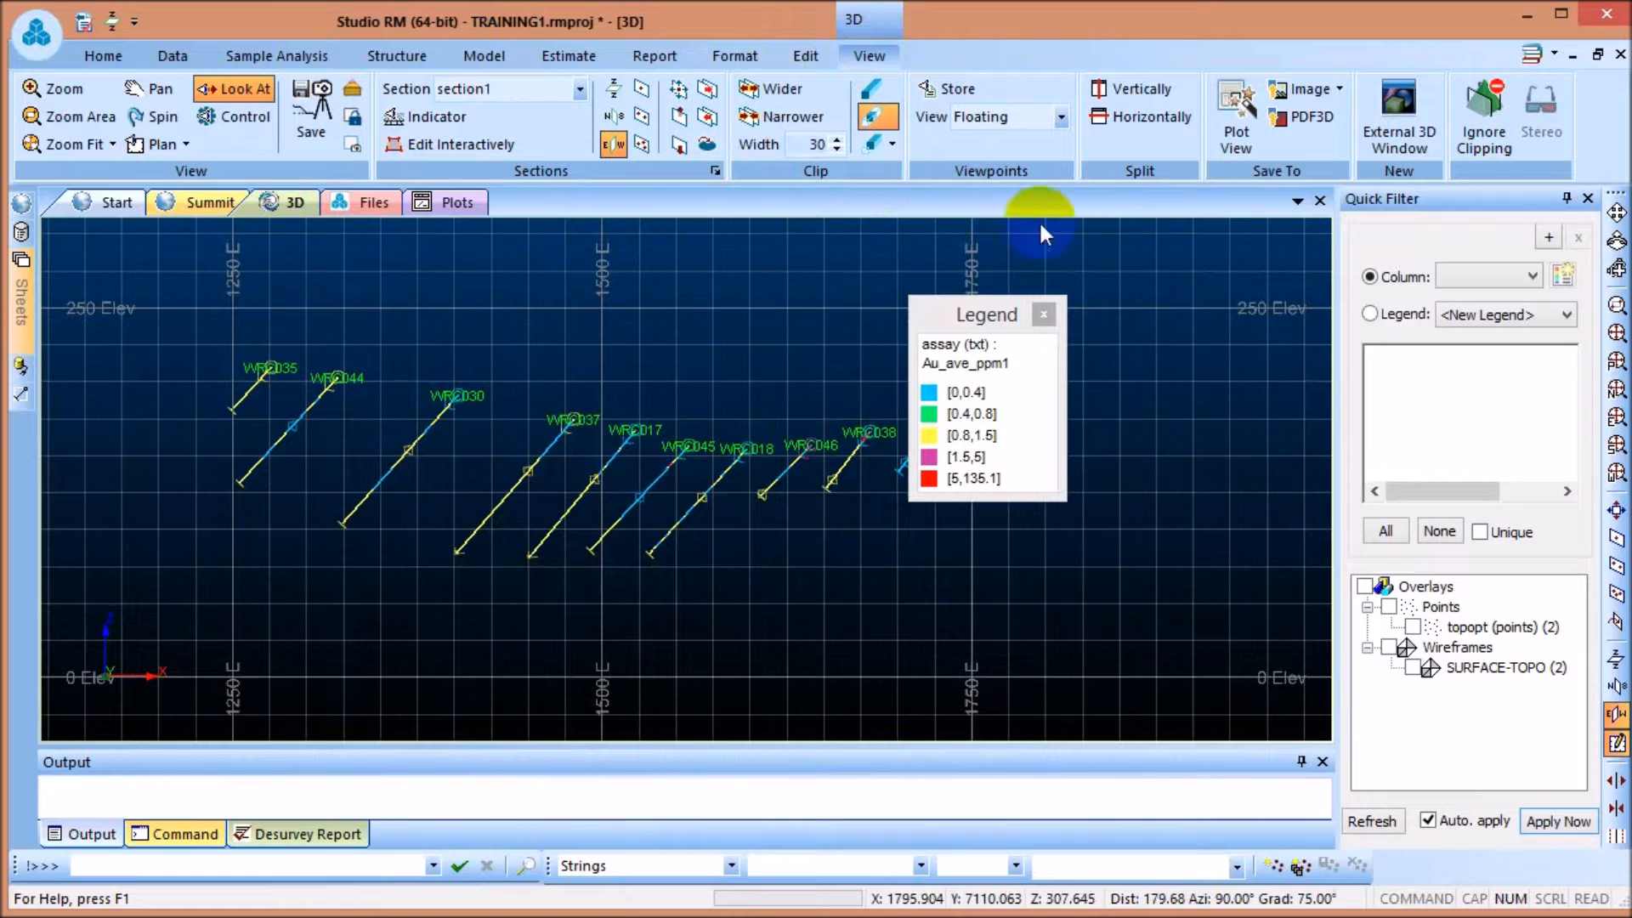
left_click_drag(966, 316, 1132, 259)
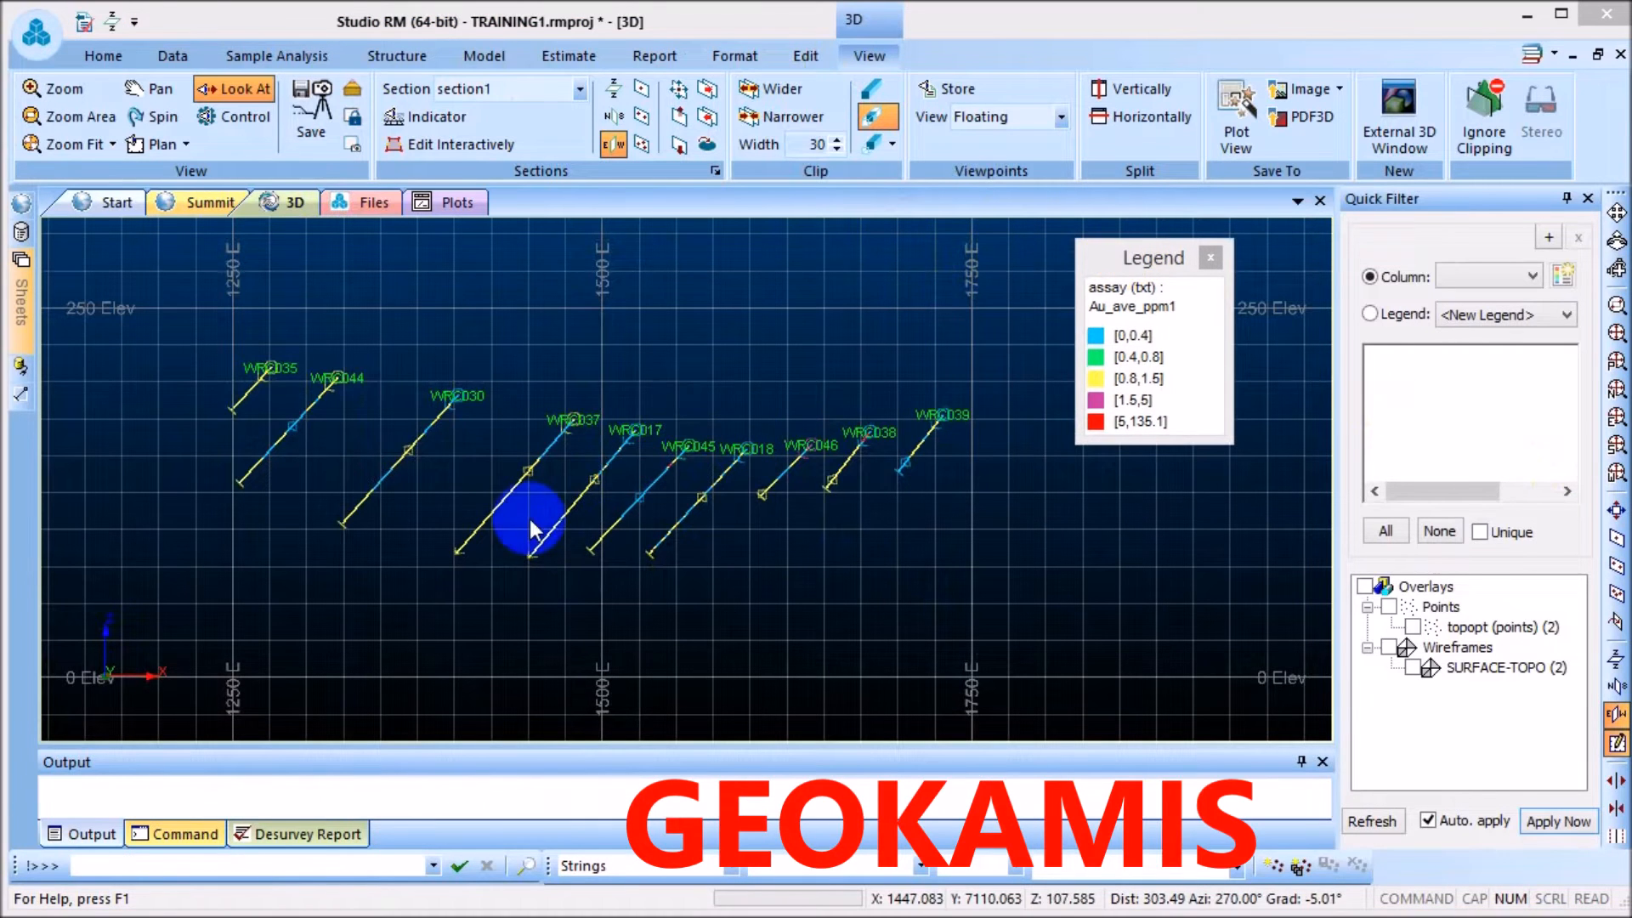
scroll(619, 453, "up", 1)
scroll(619, 452, "up", 1)
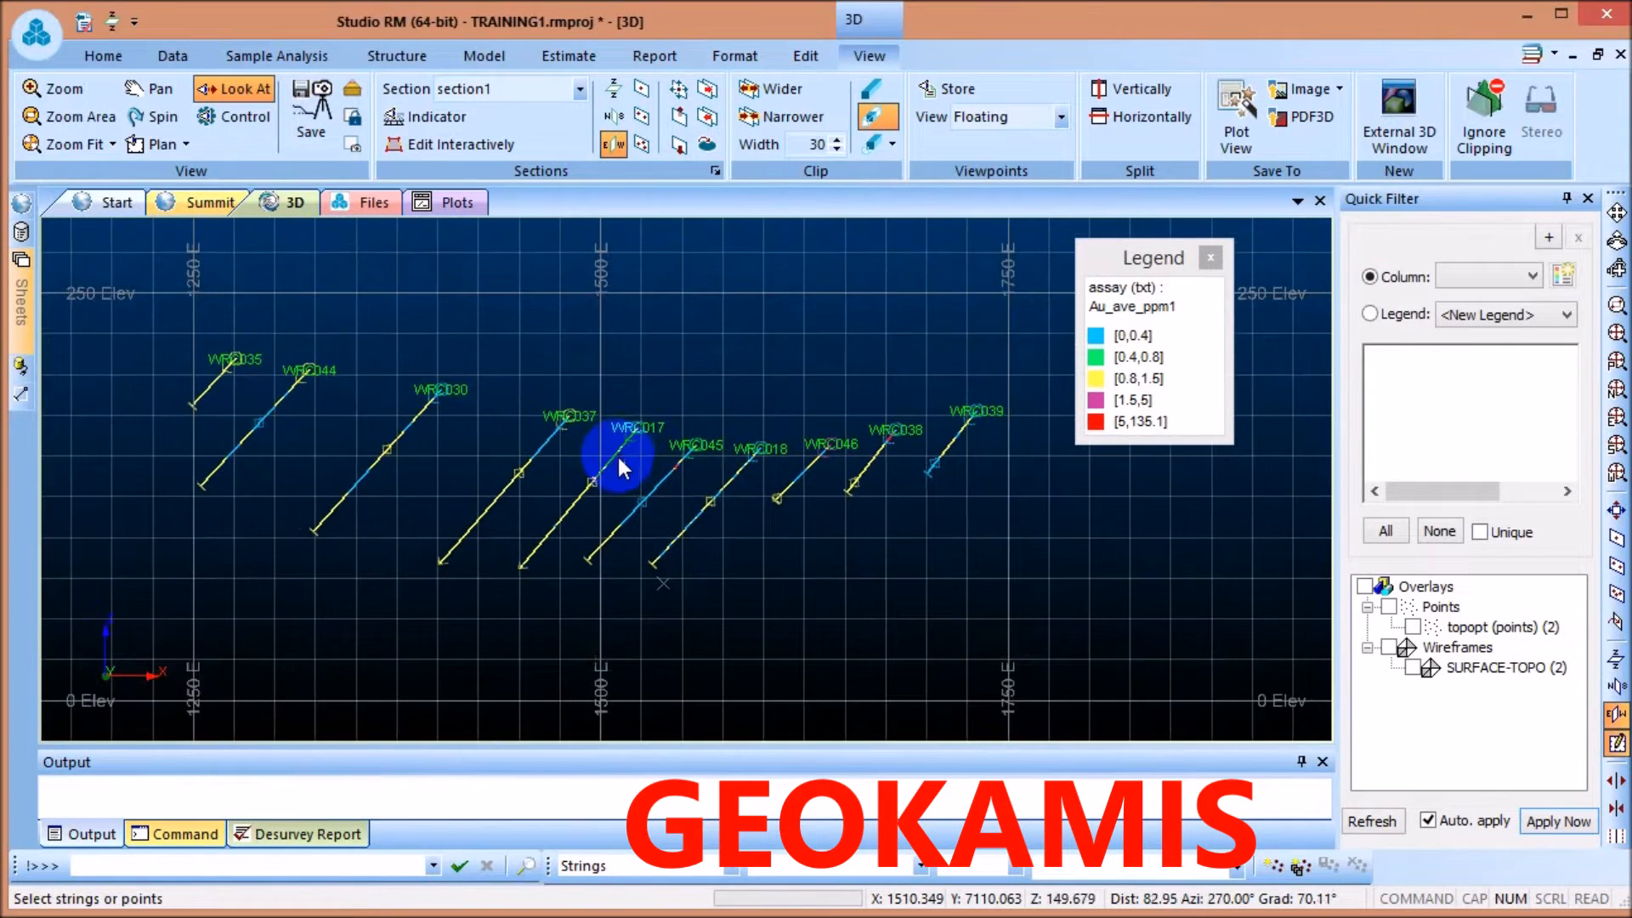
Move the section plane forward and back by one section, and forward and back by the move-plane distance
left_click(698, 92)
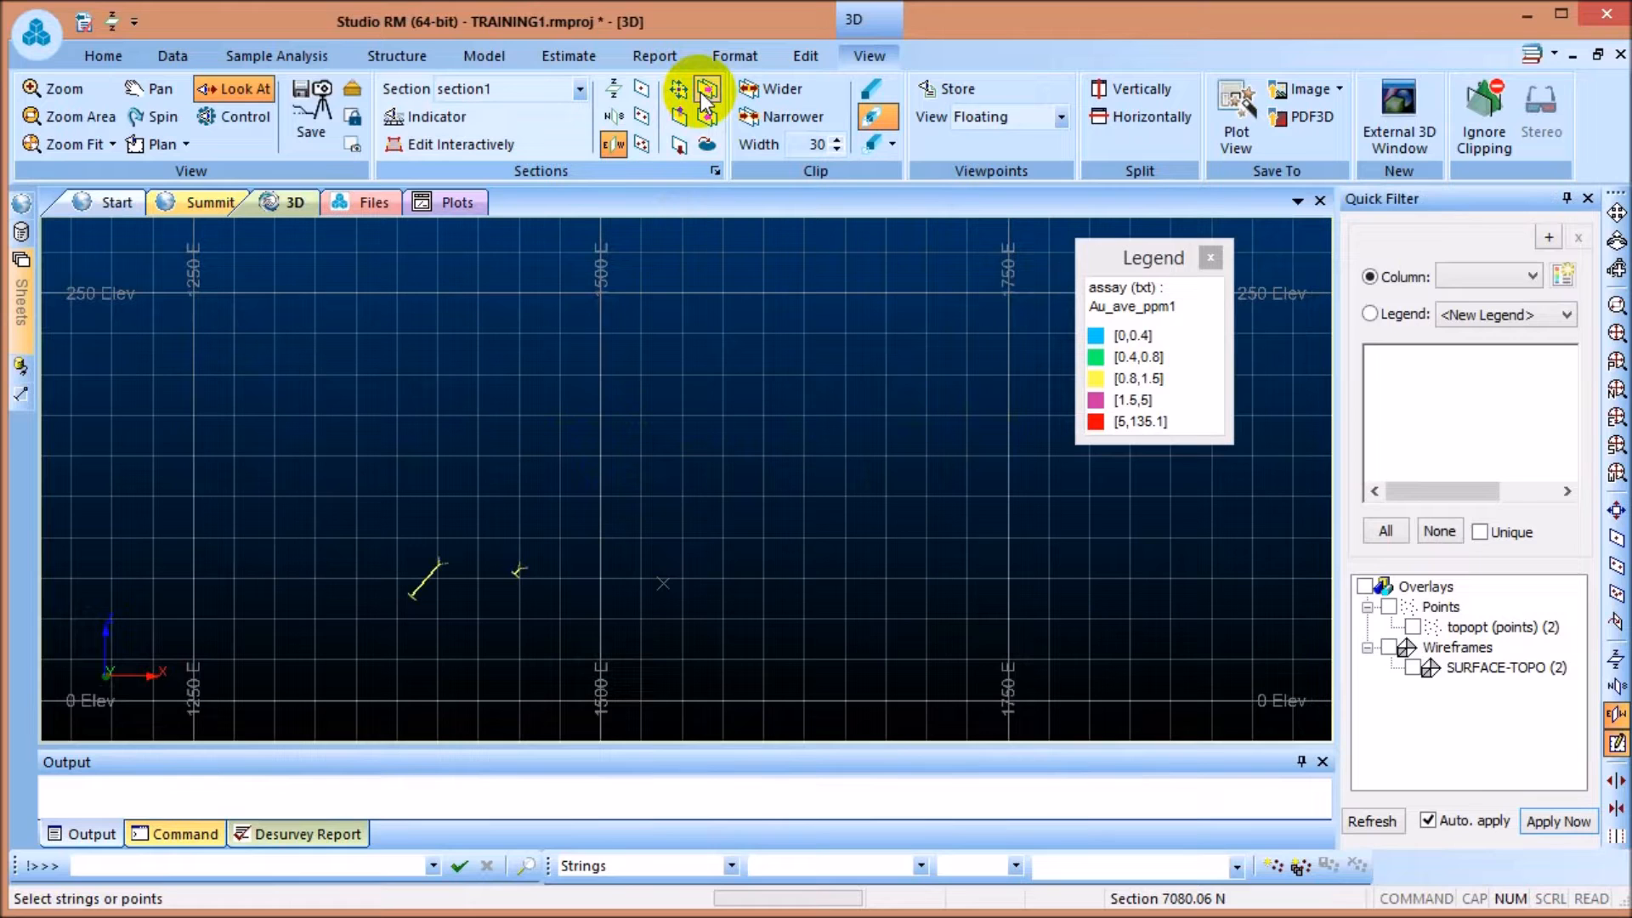
left_click(710, 119)
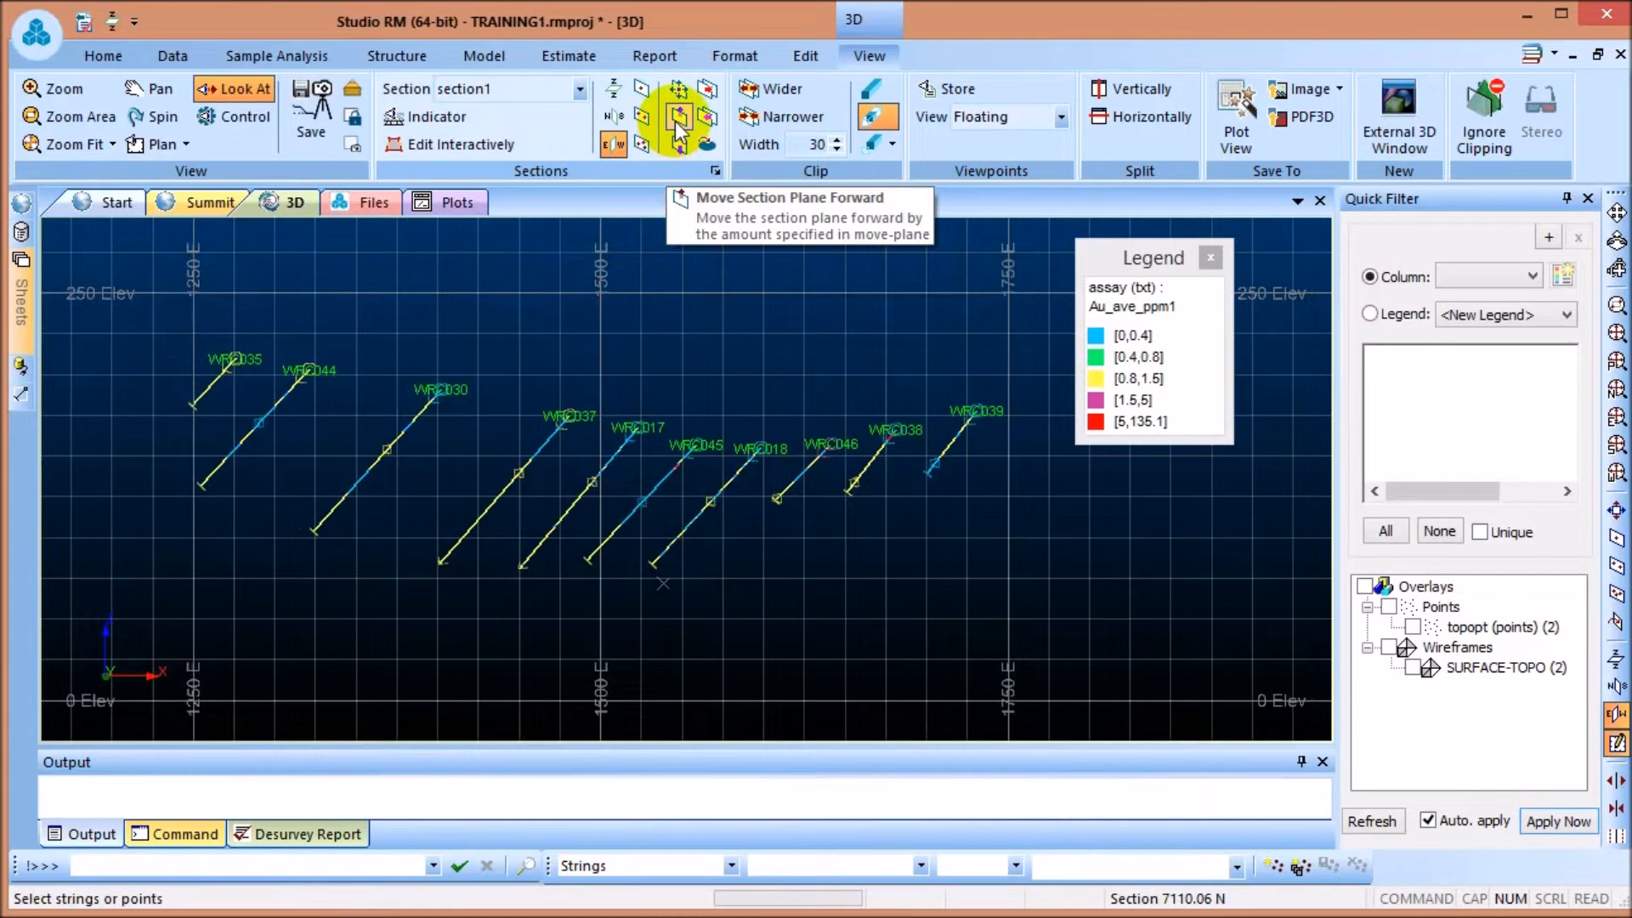
left_click(677, 121)
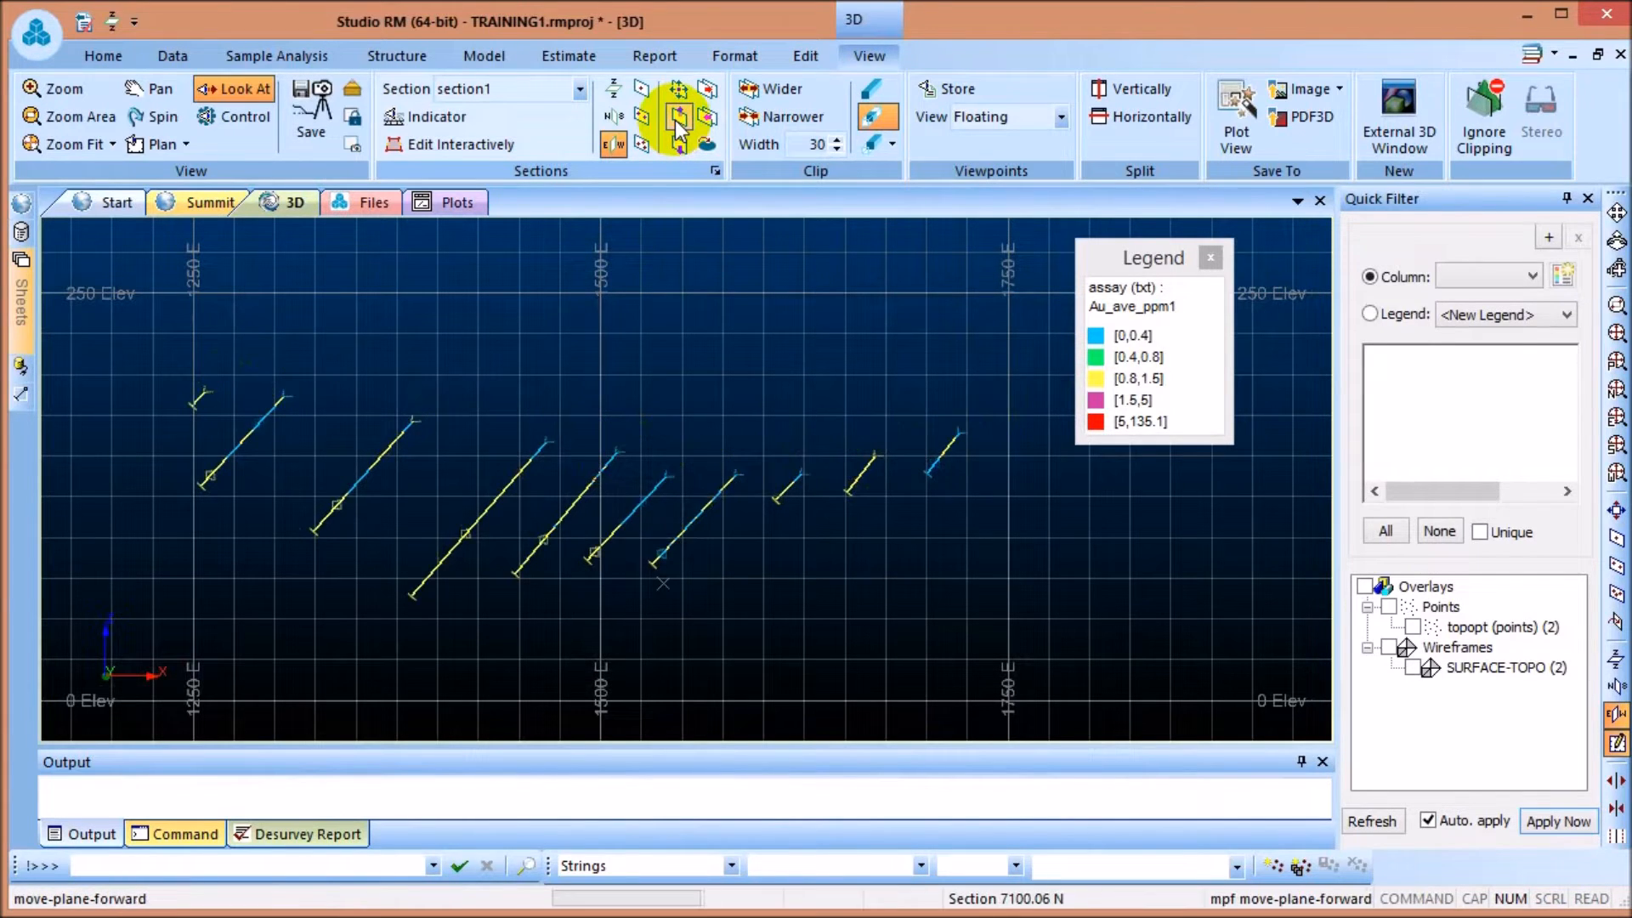
left_click(679, 146)
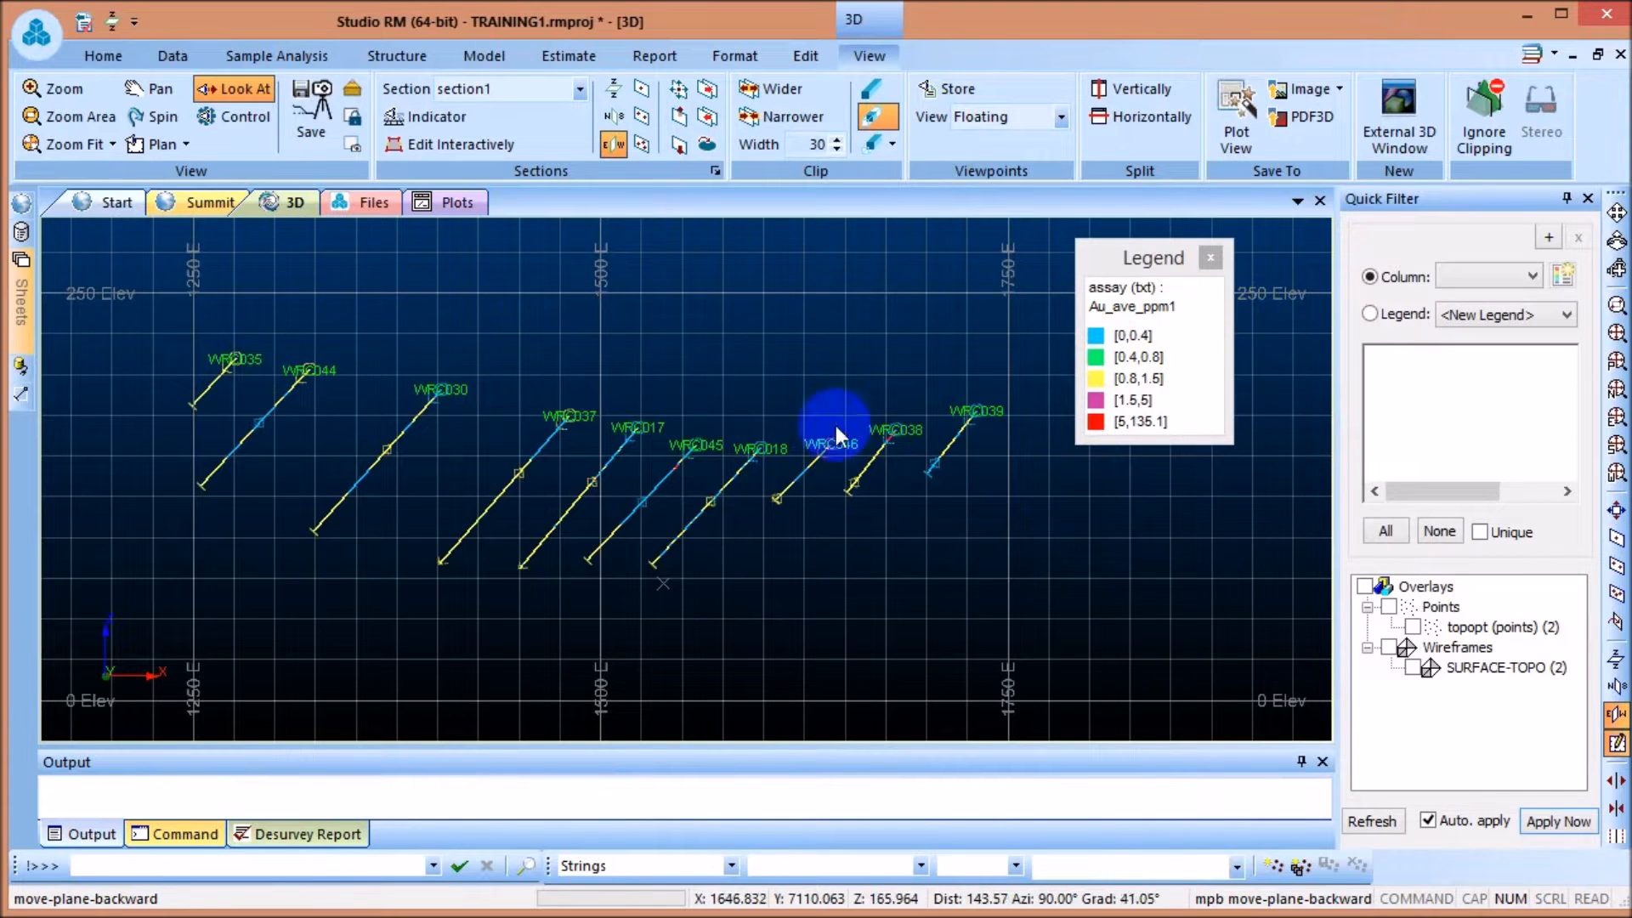
Start a new string with a first point just west of drillhole WRC035 and a second point on that hole just below its collar
left_click(393, 58)
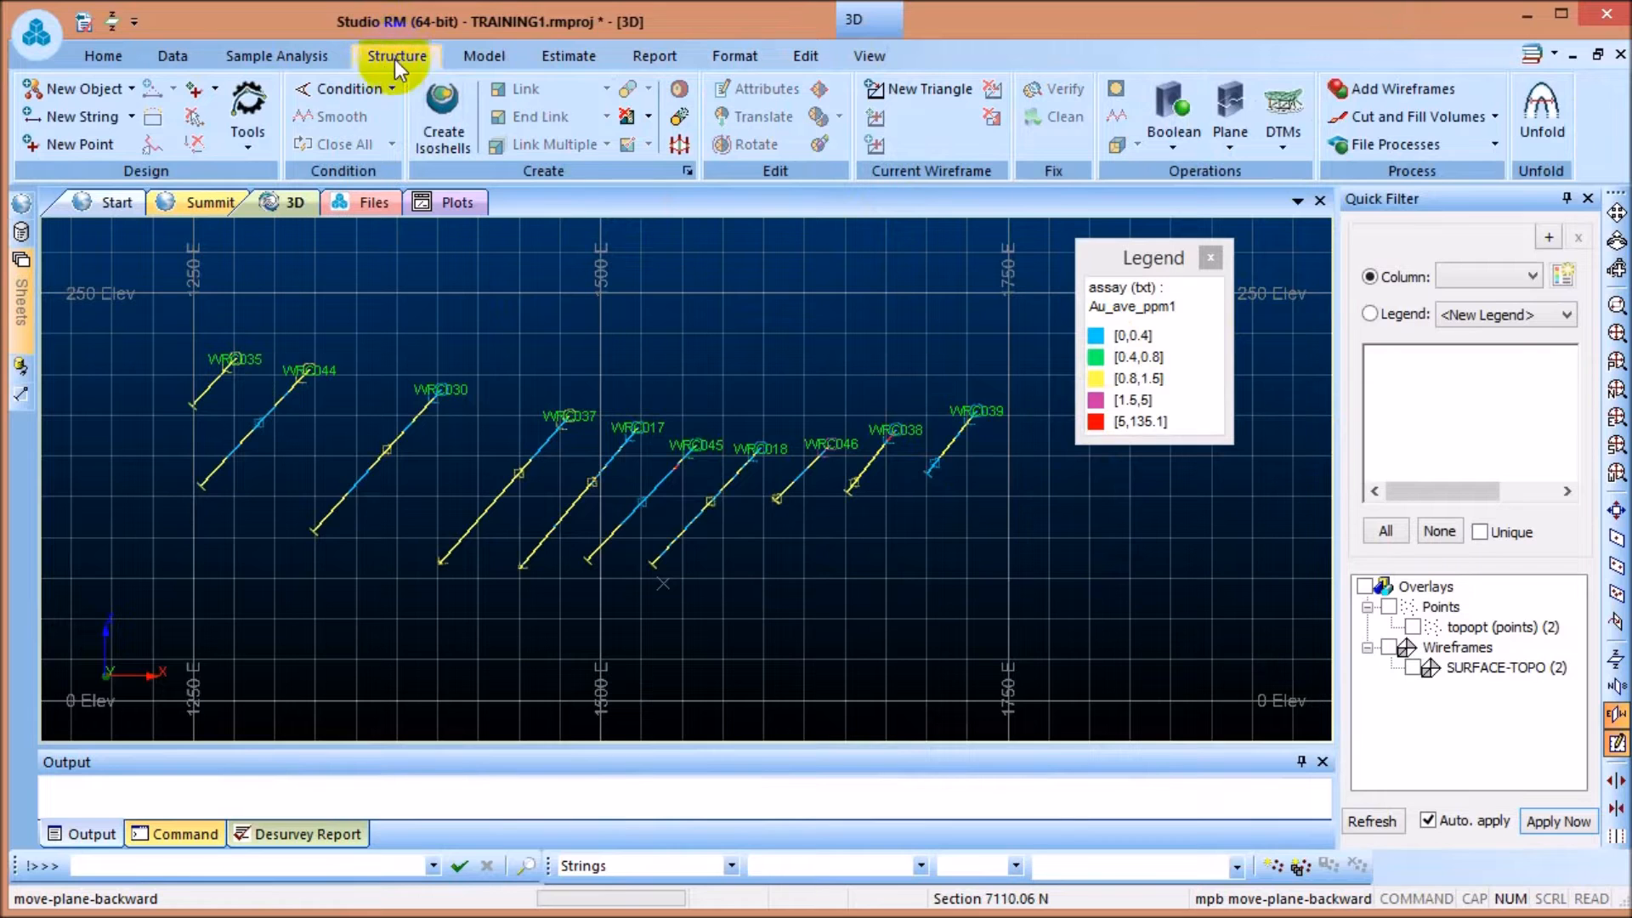
left_click(71, 120)
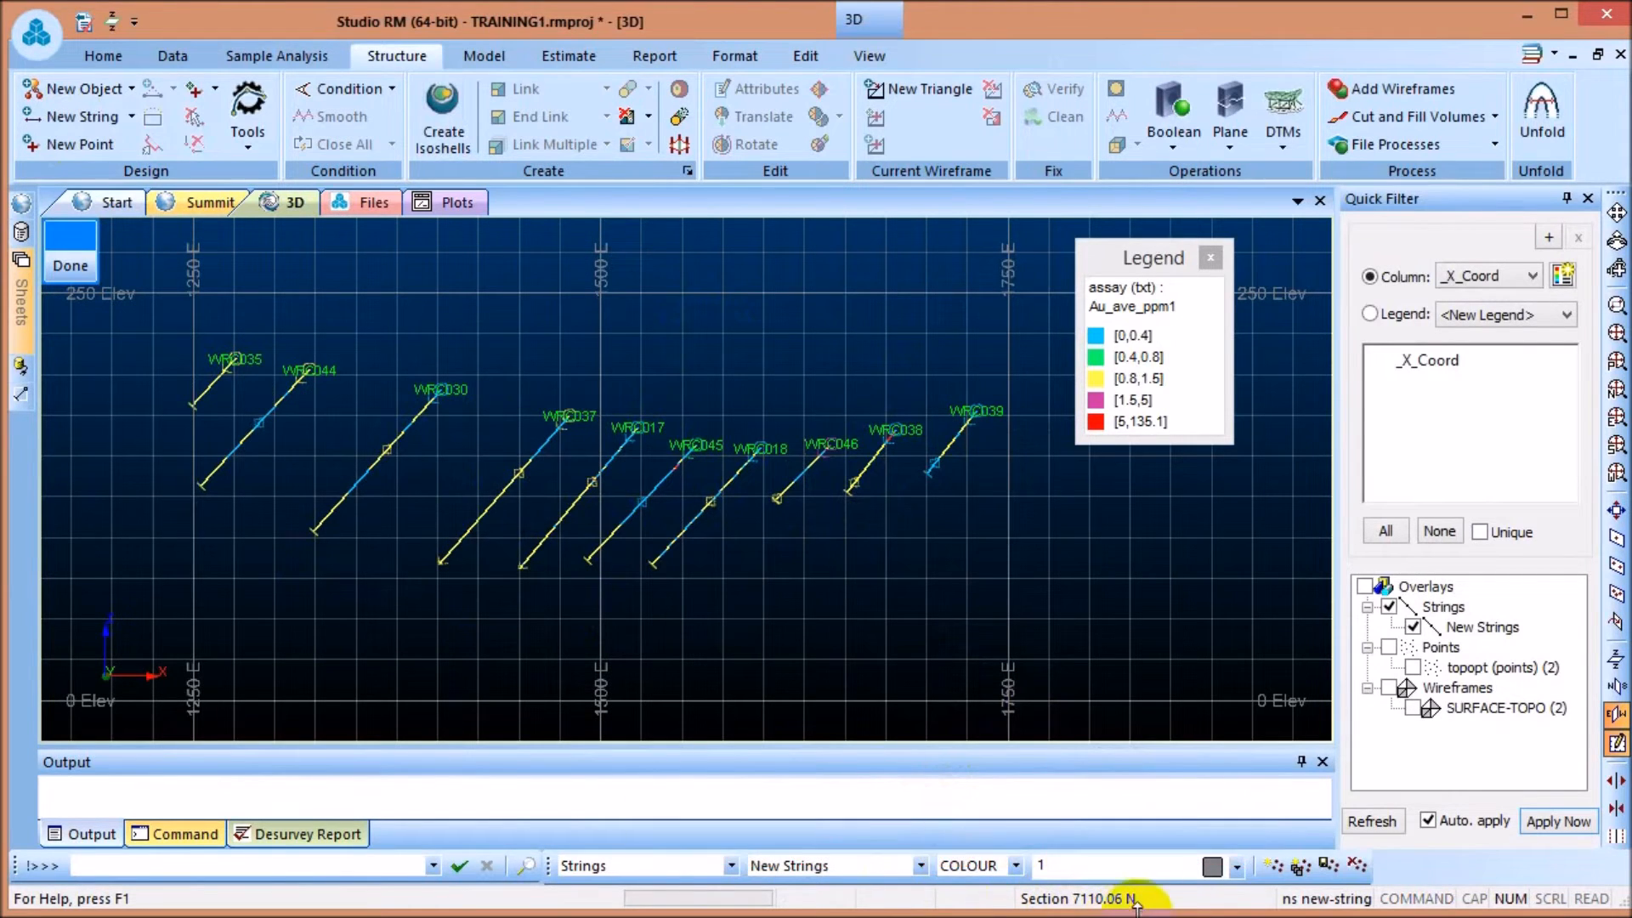
scroll(442, 520, "down", 3)
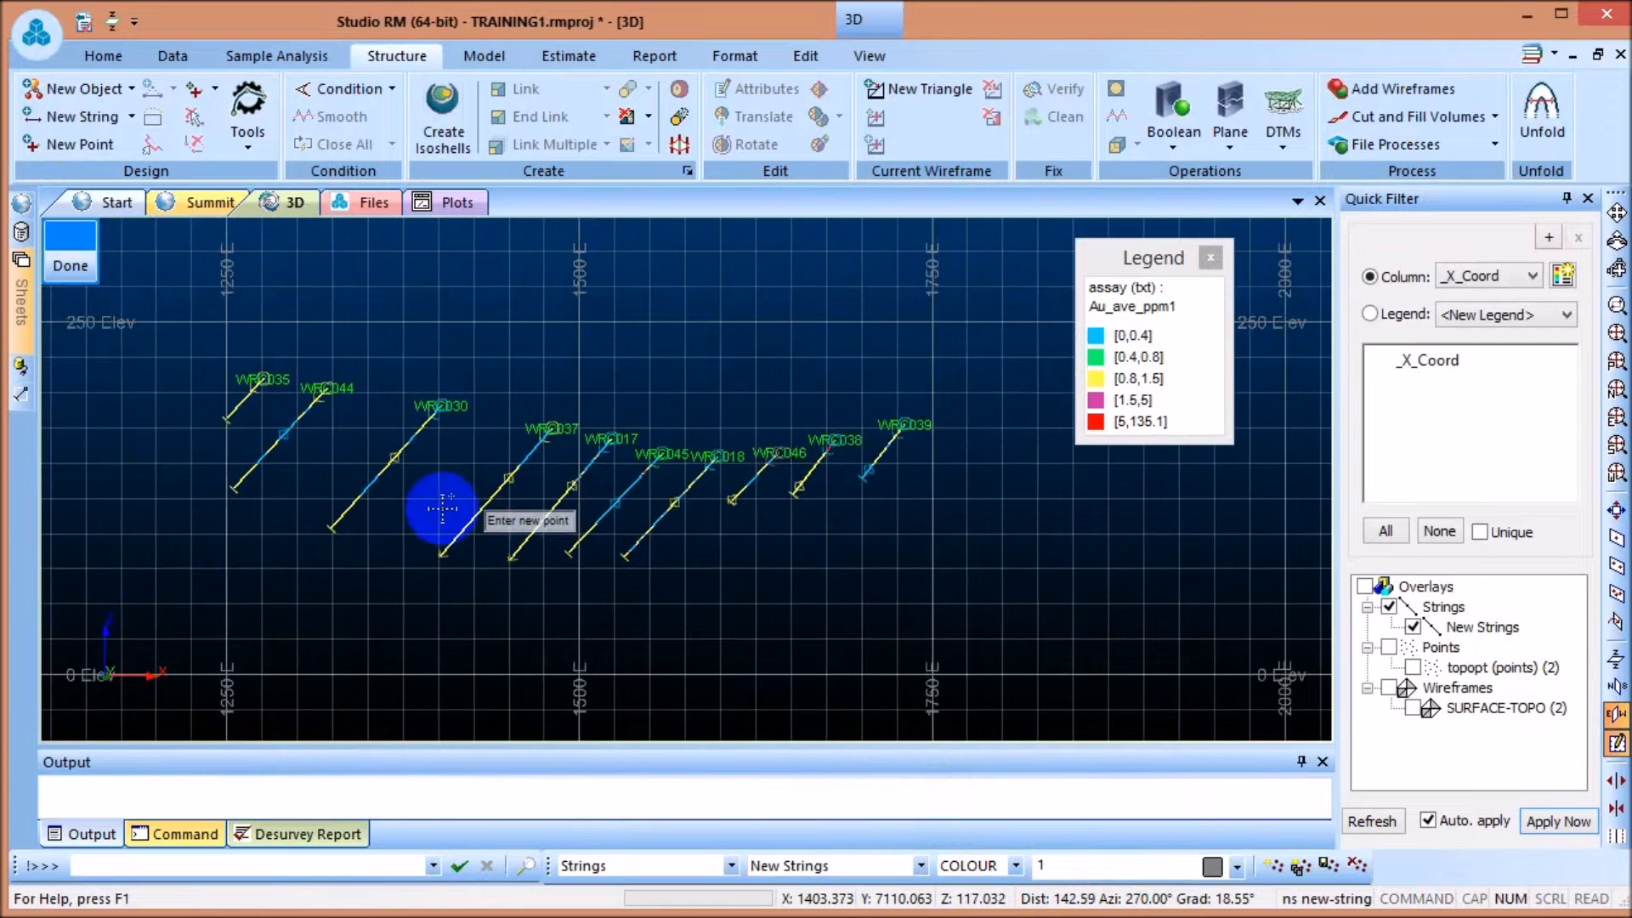
scroll(323, 433, "up", 3)
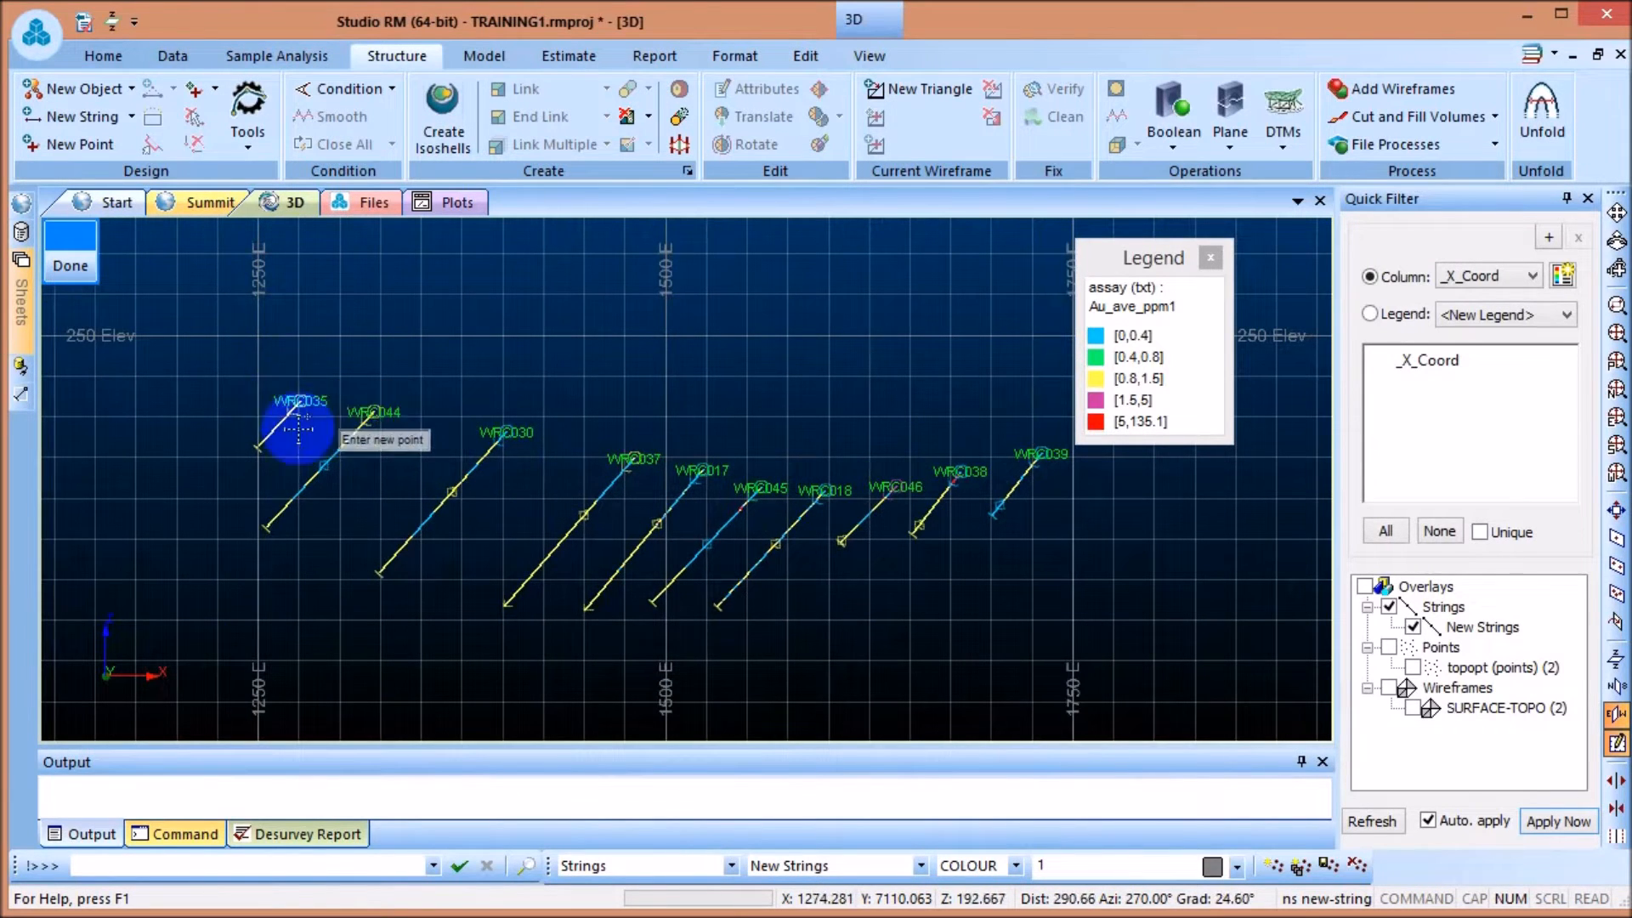
scroll(298, 429, "up", 4)
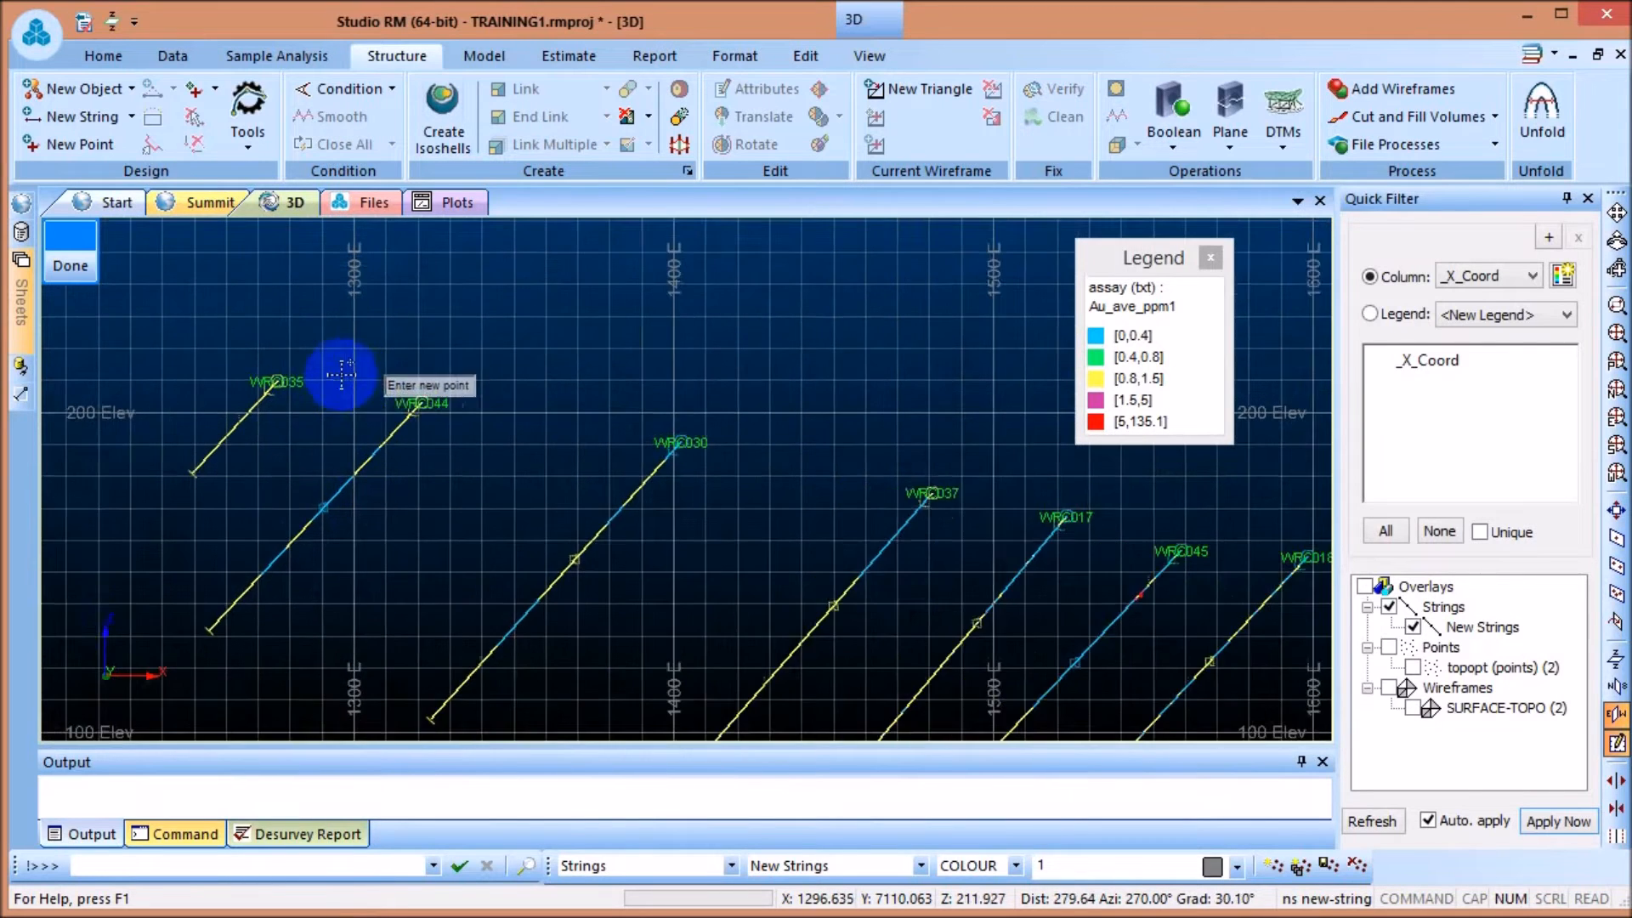
scroll(289, 368, "up", 1)
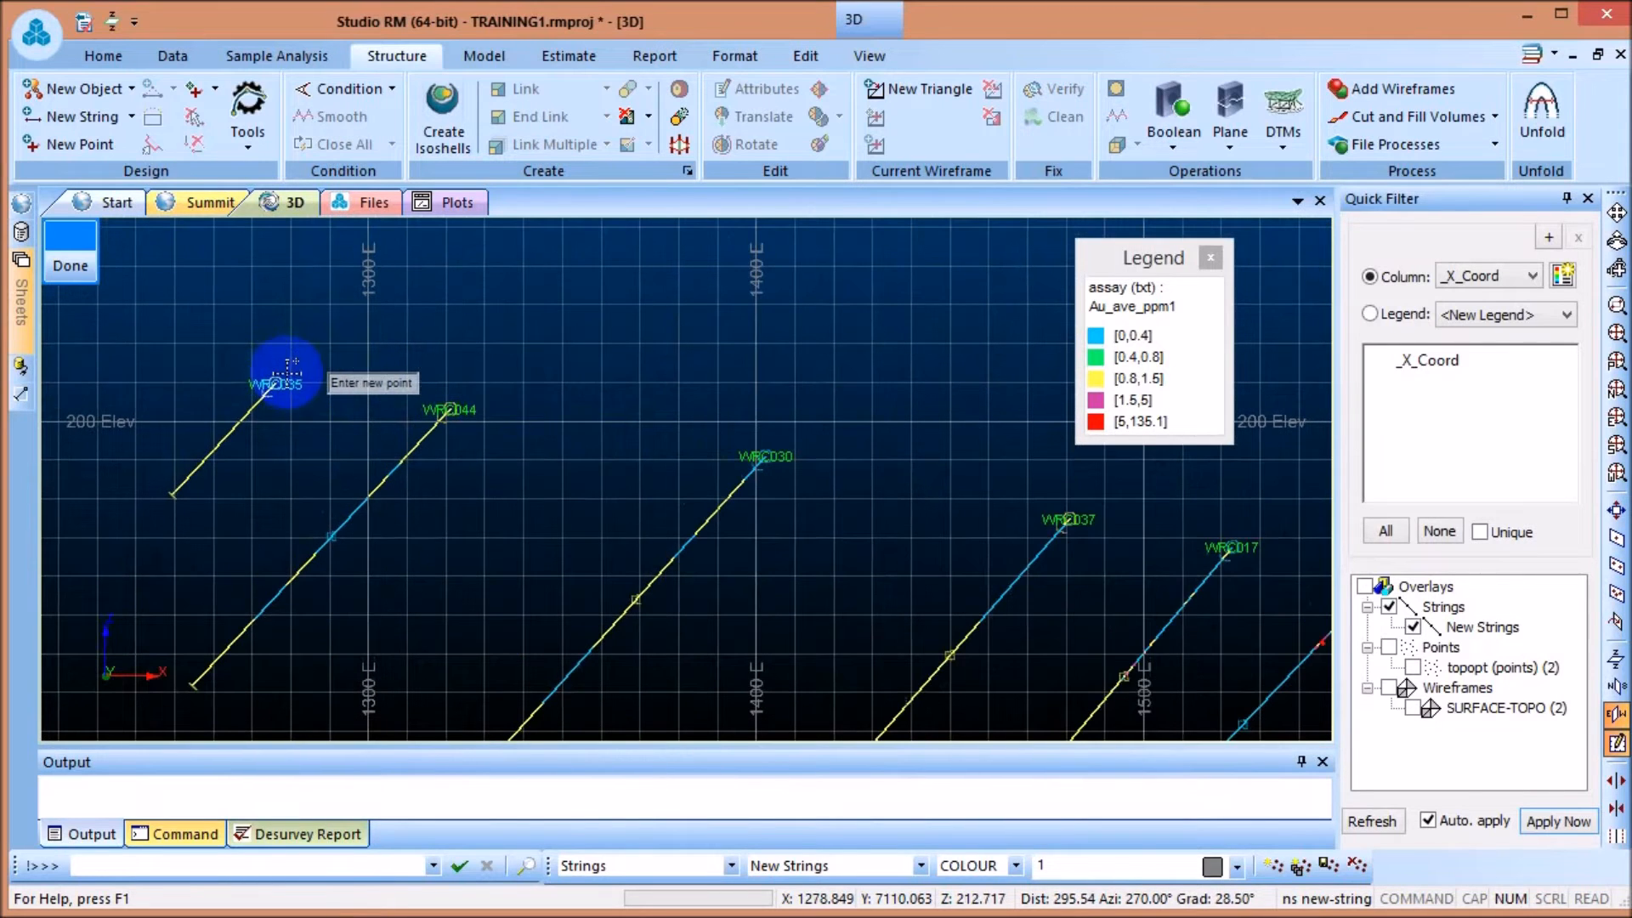
left_click(86, 388)
scroll(285, 406, "up", 3)
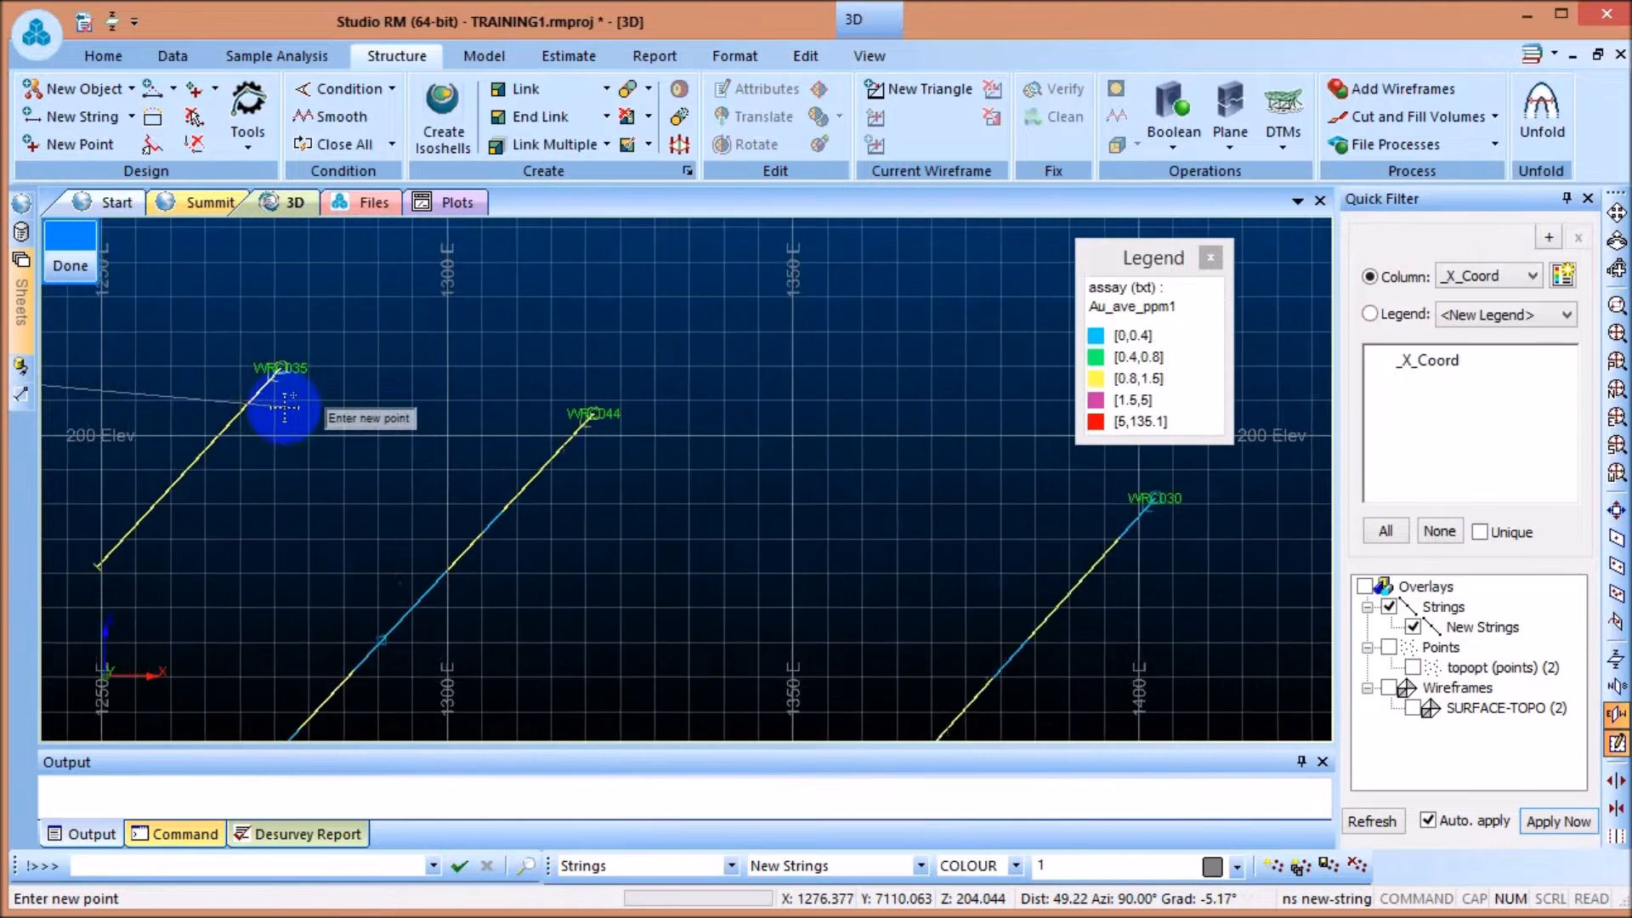
scroll(284, 406, "up", 1)
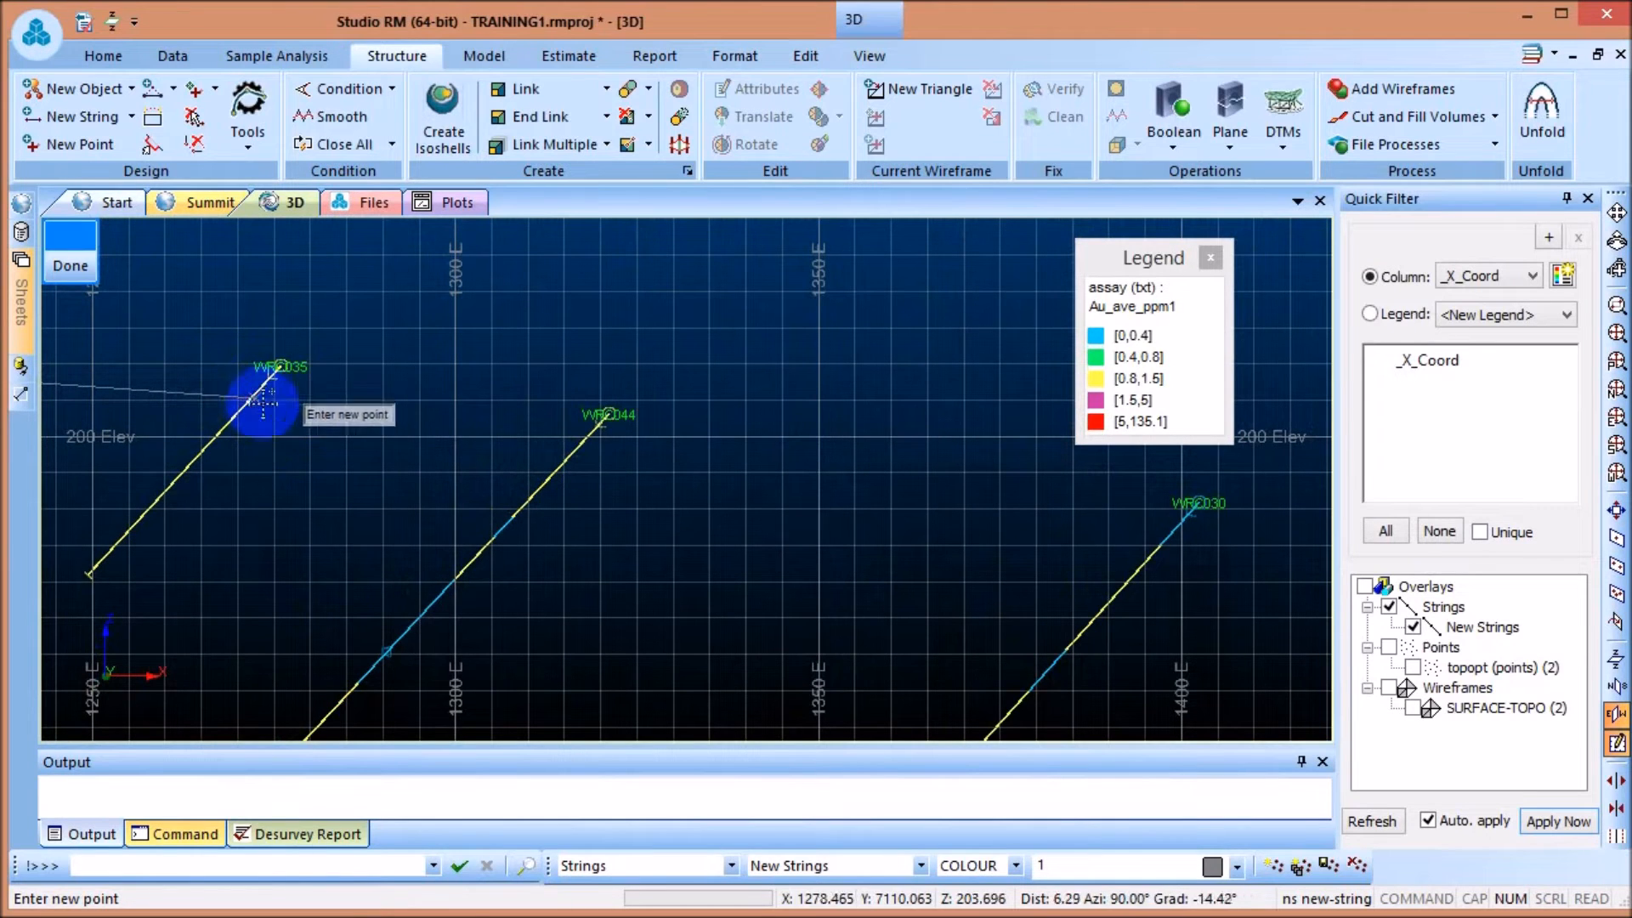
left_click(262, 398)
Extend the string east to drillhole WRC017, placing the point at the top of its upper 1.5–5 grade interval
scroll(390, 303, "down", 5)
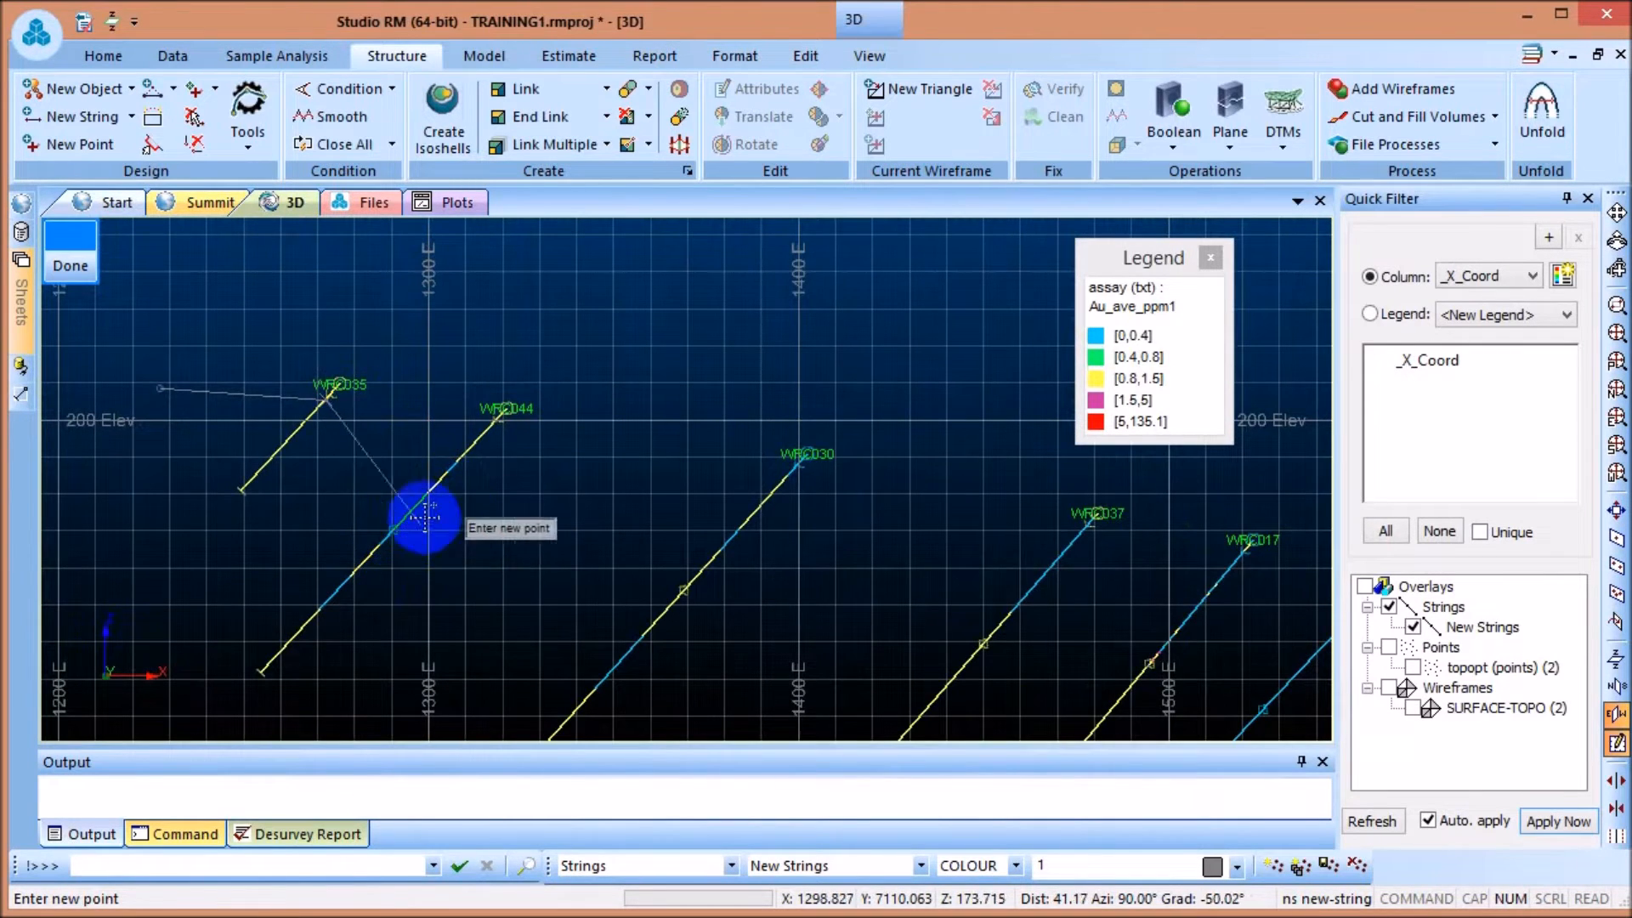
scroll(505, 460, "up", 3)
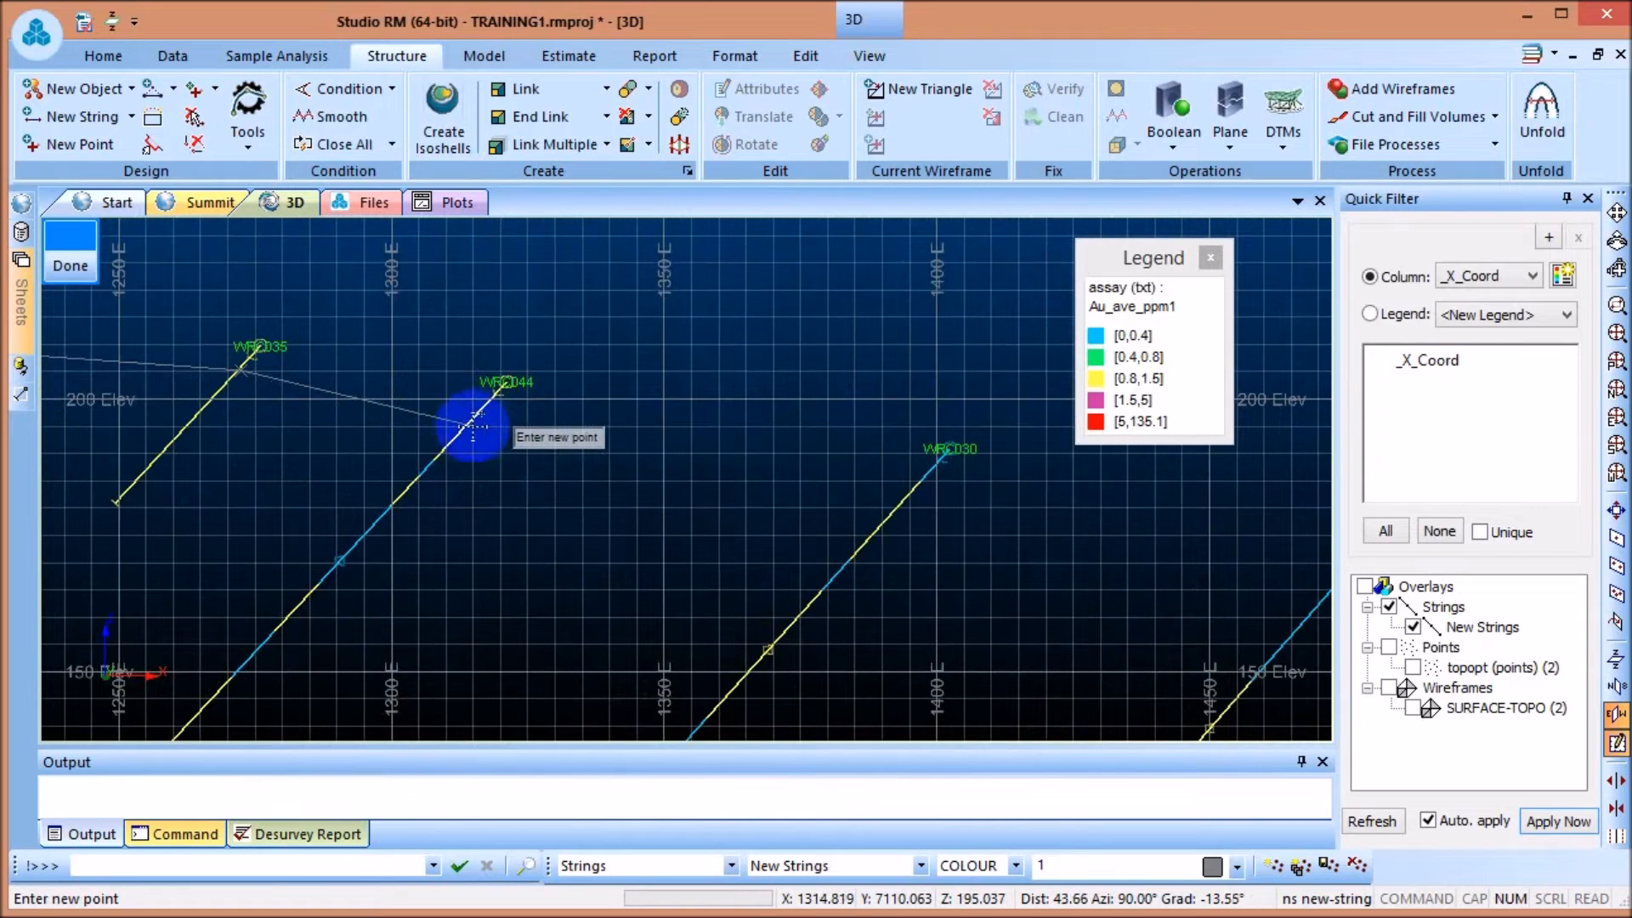
scroll(468, 431, "down", 4)
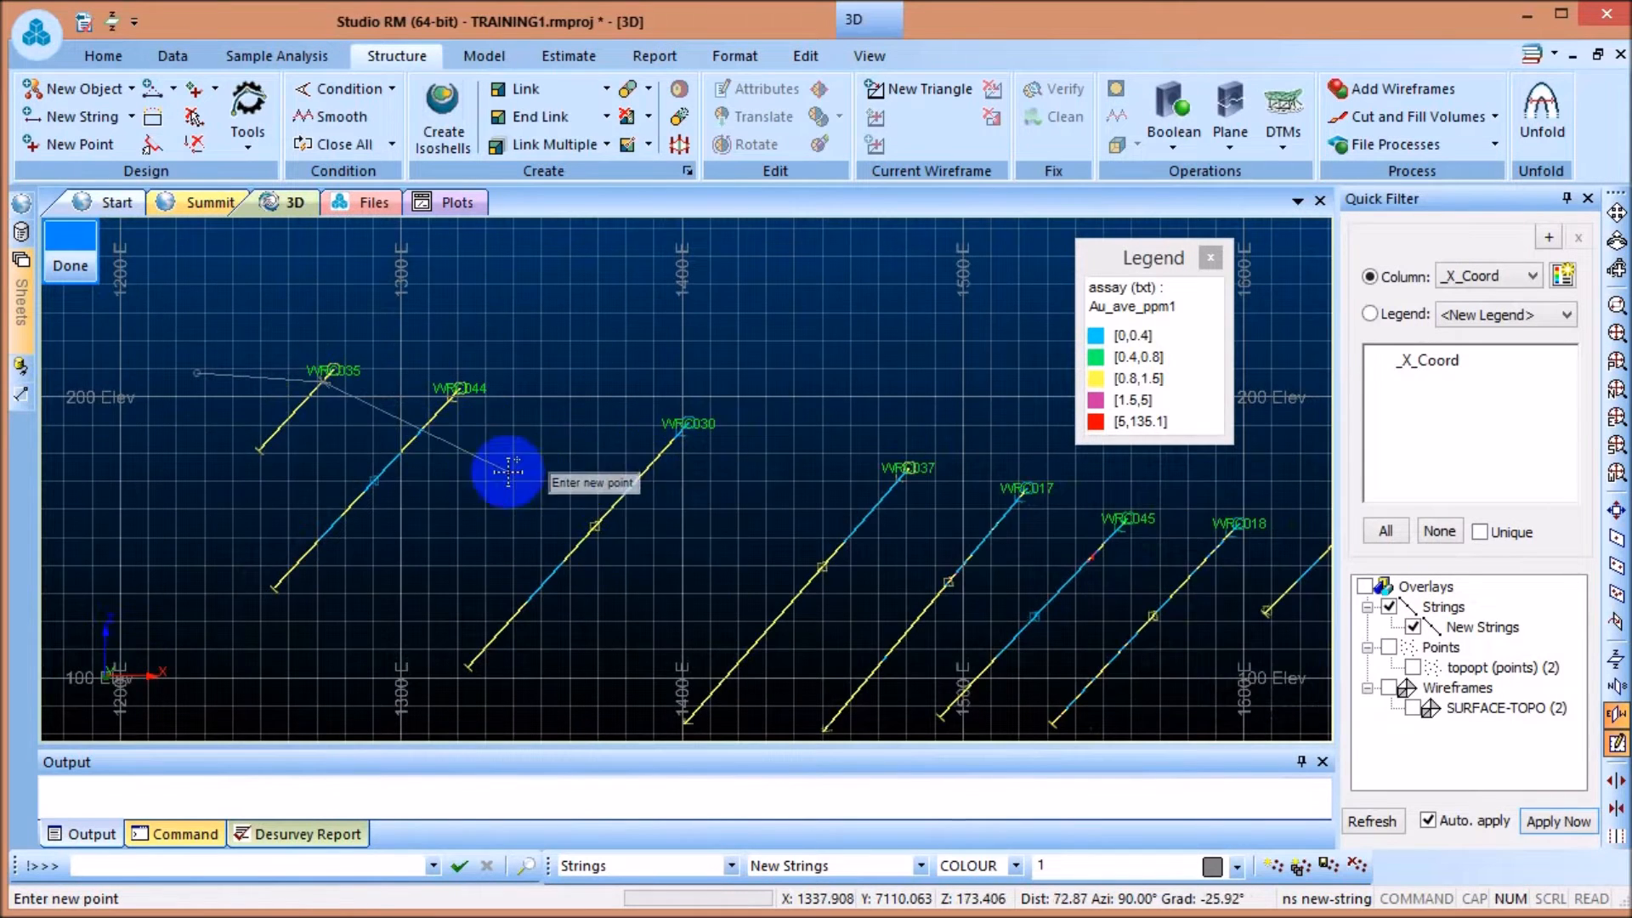
scroll(503, 467, "down", 2)
scroll(504, 457, "down", 1)
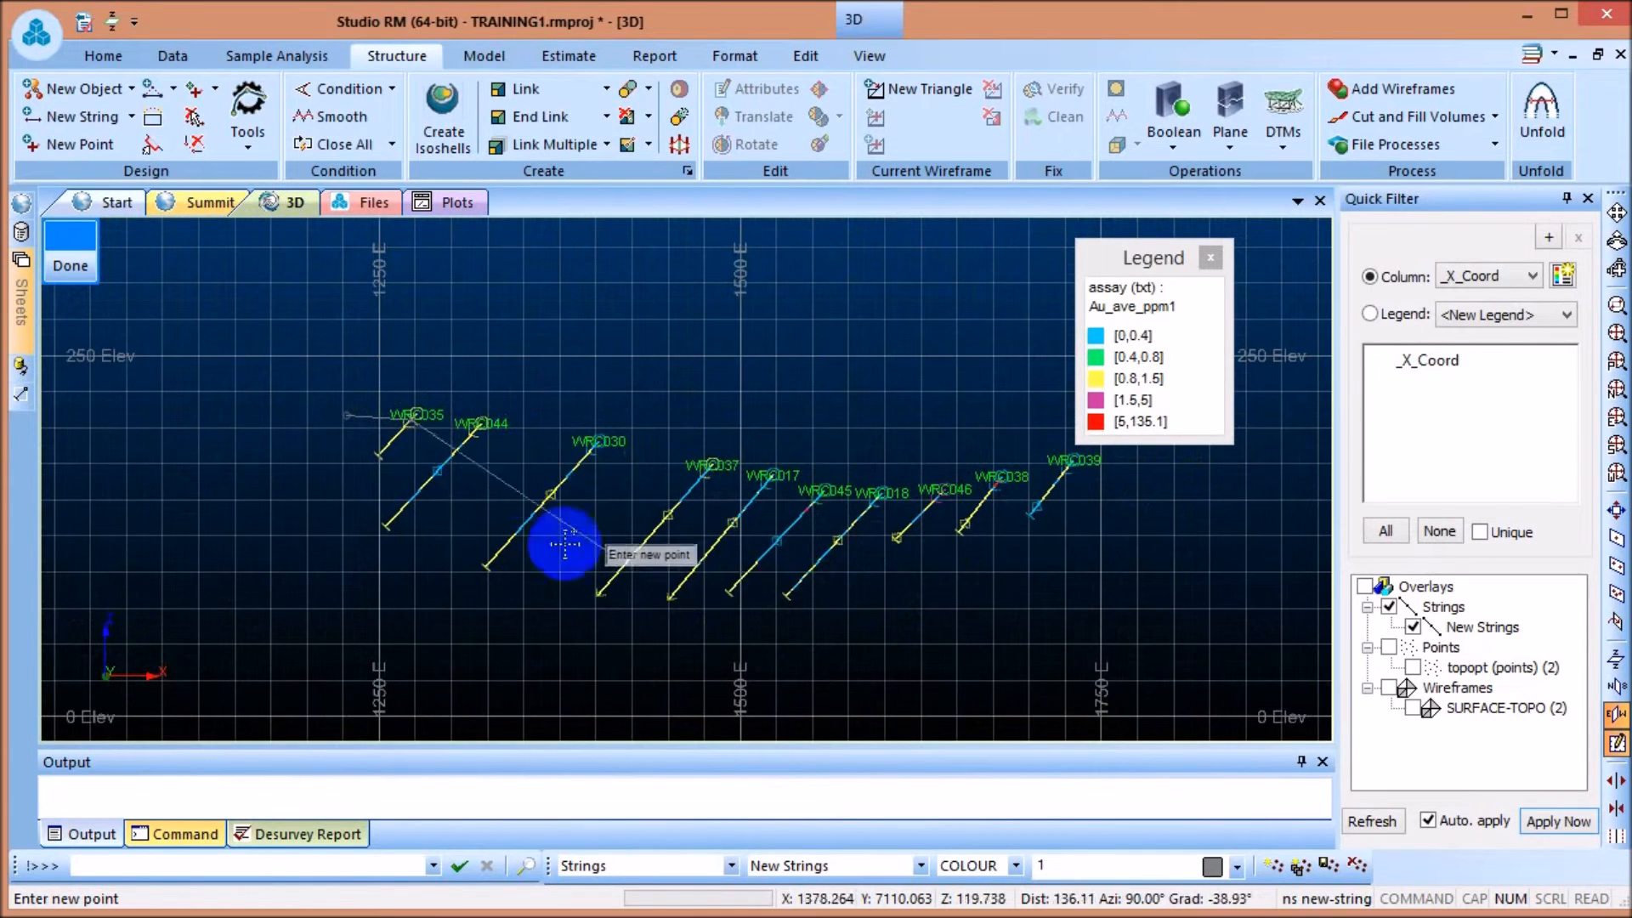
scroll(853, 511, "up", 2)
scroll(808, 506, "up", 1)
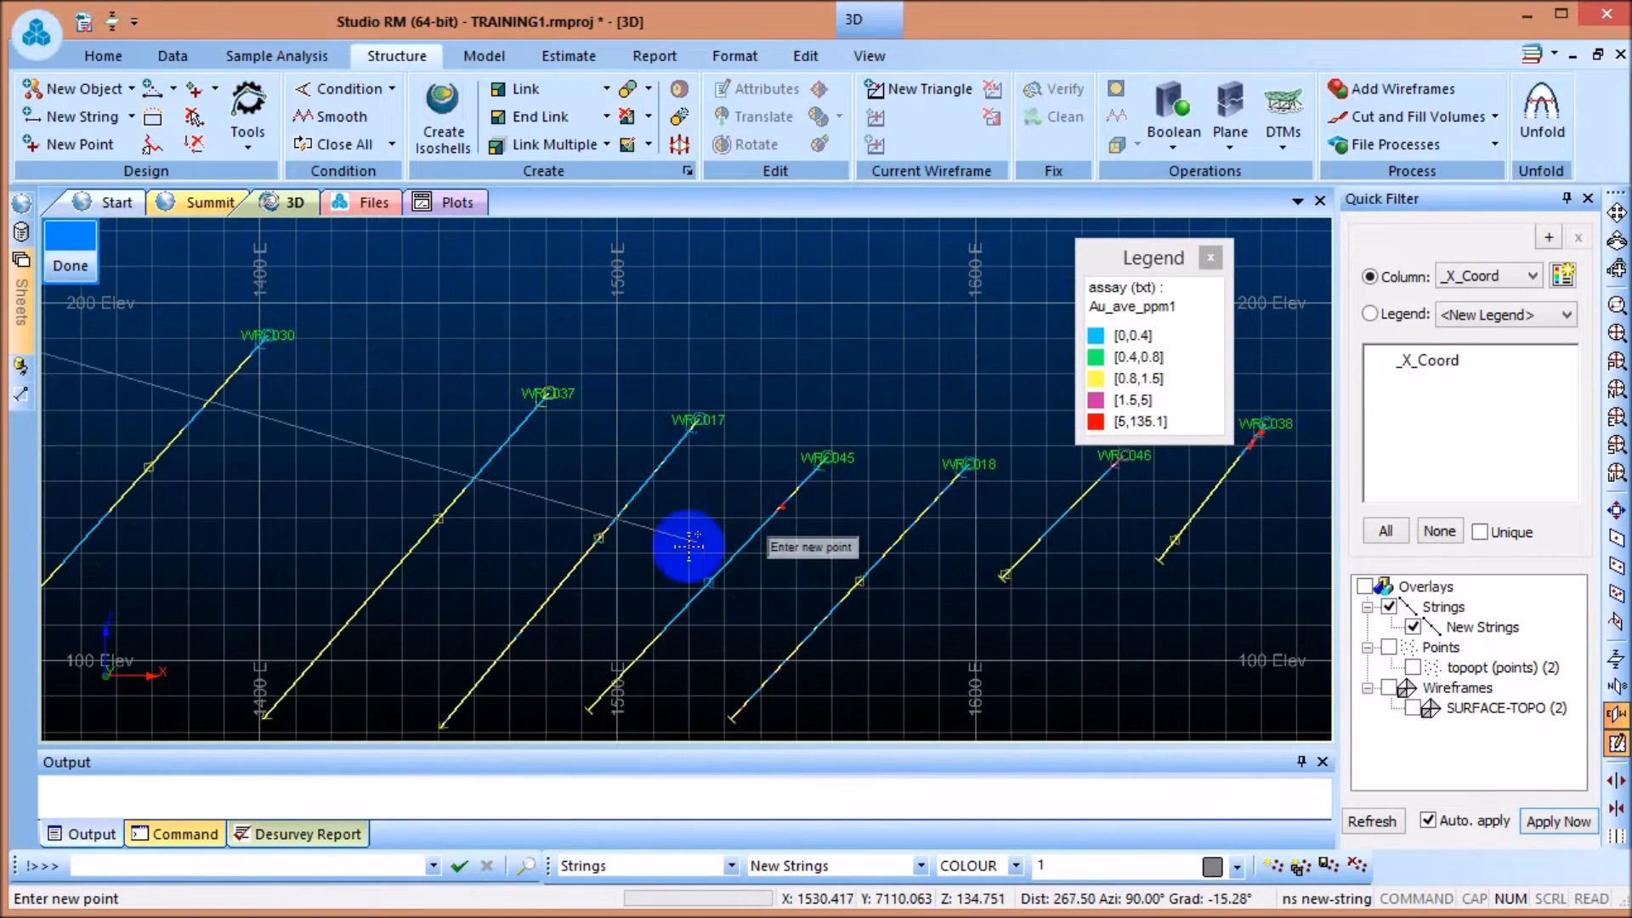
scroll(595, 534, "up", 4)
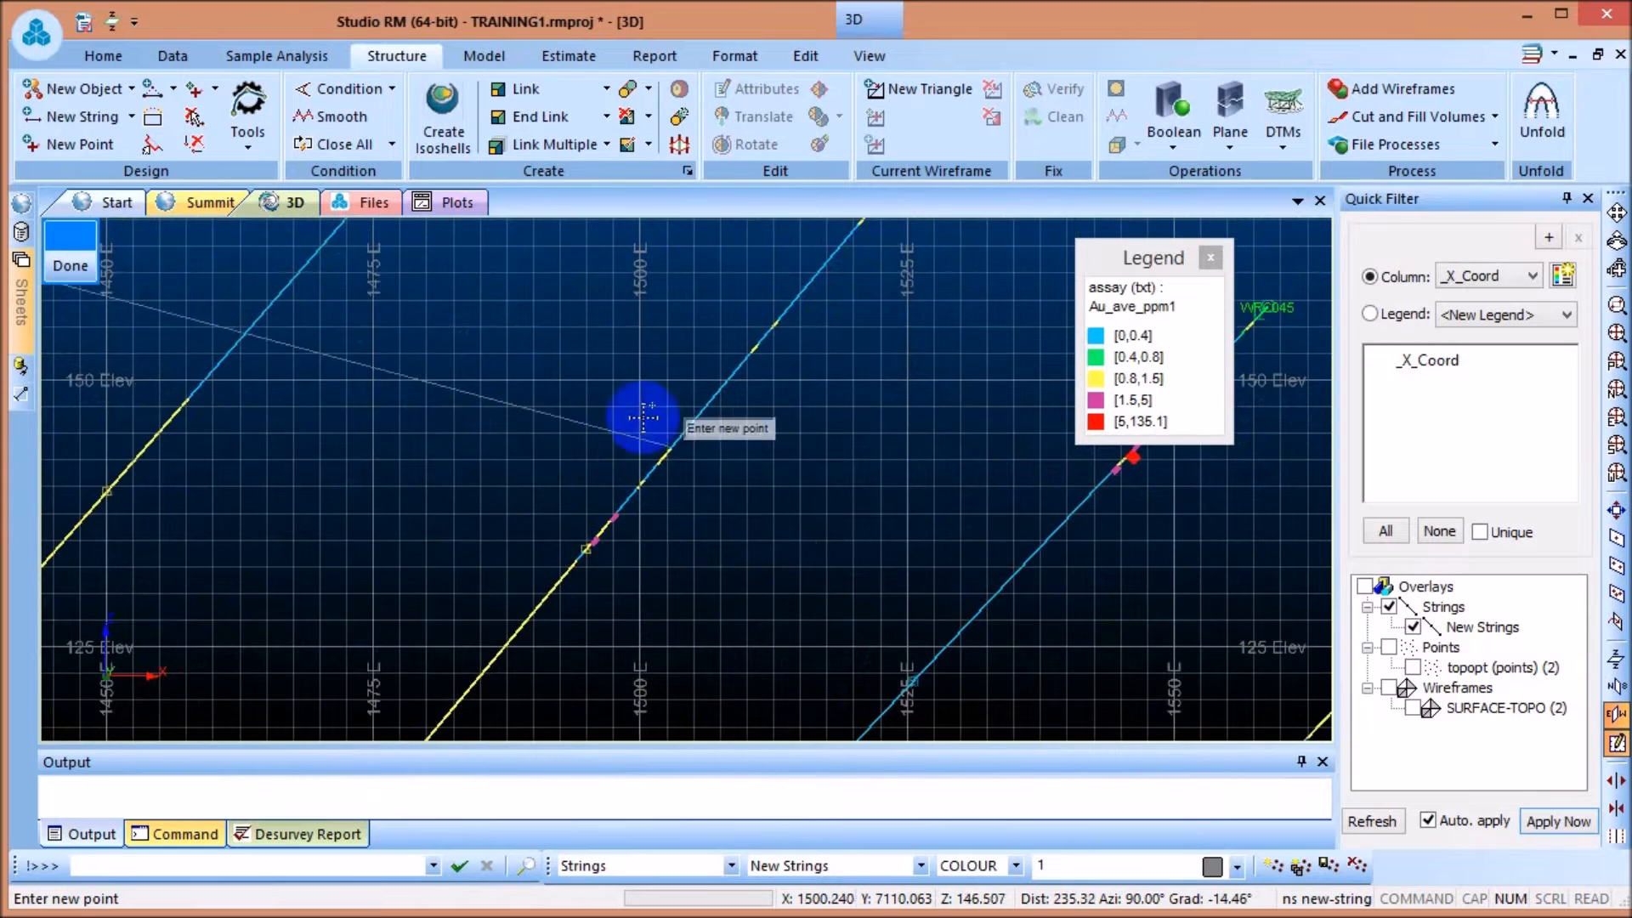
scroll(595, 529, "up", 1)
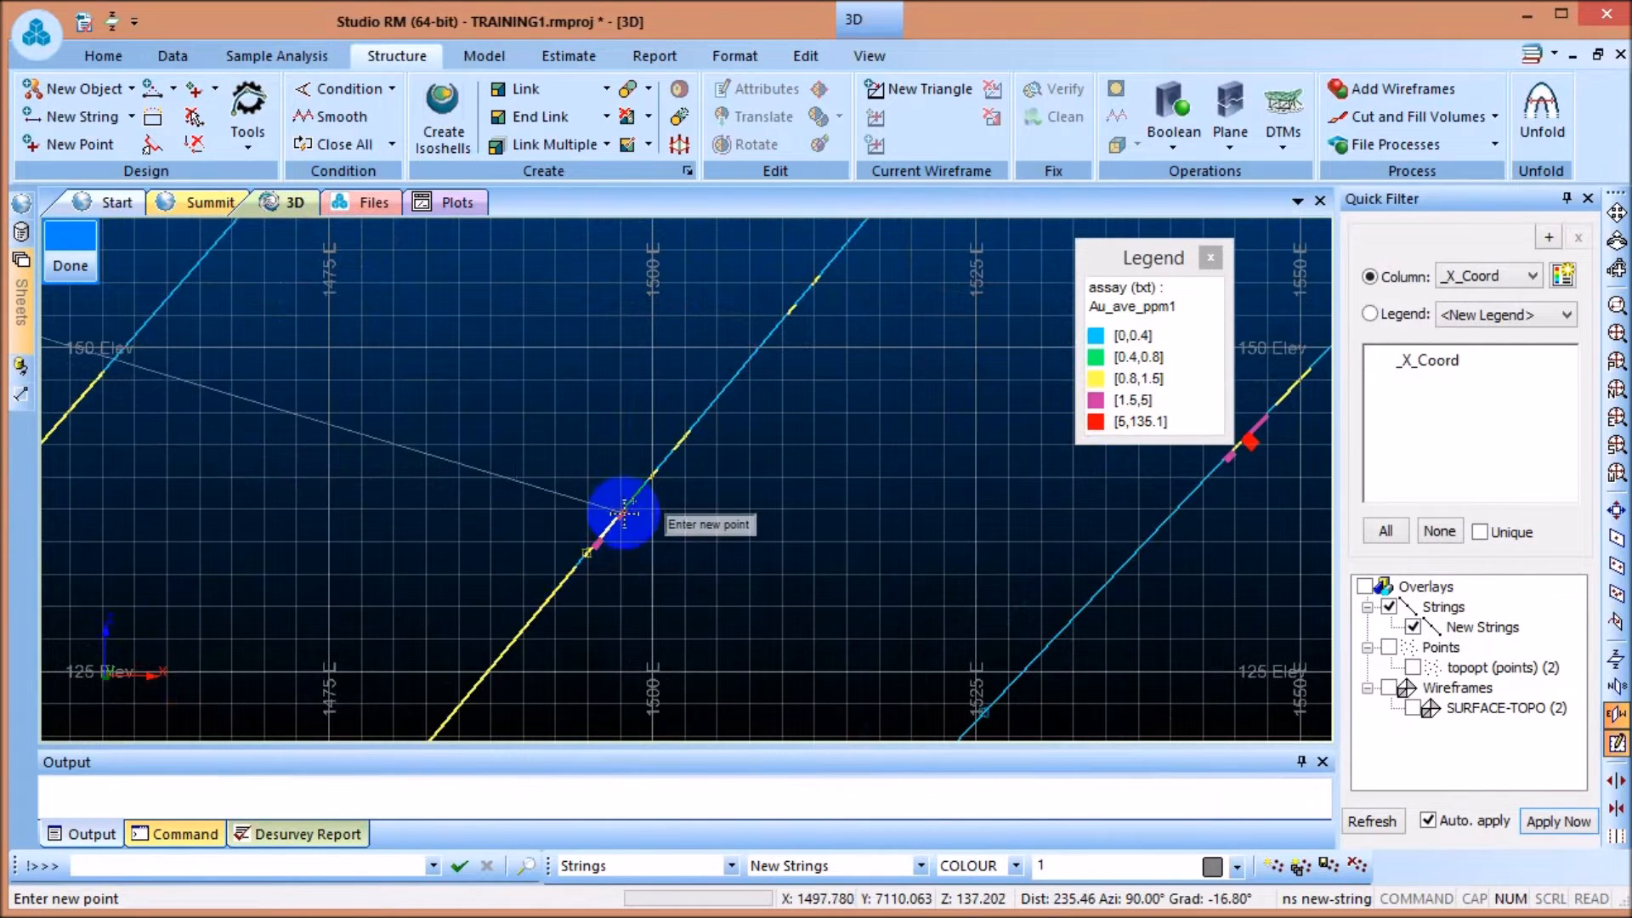
scroll(624, 512, "up", 3)
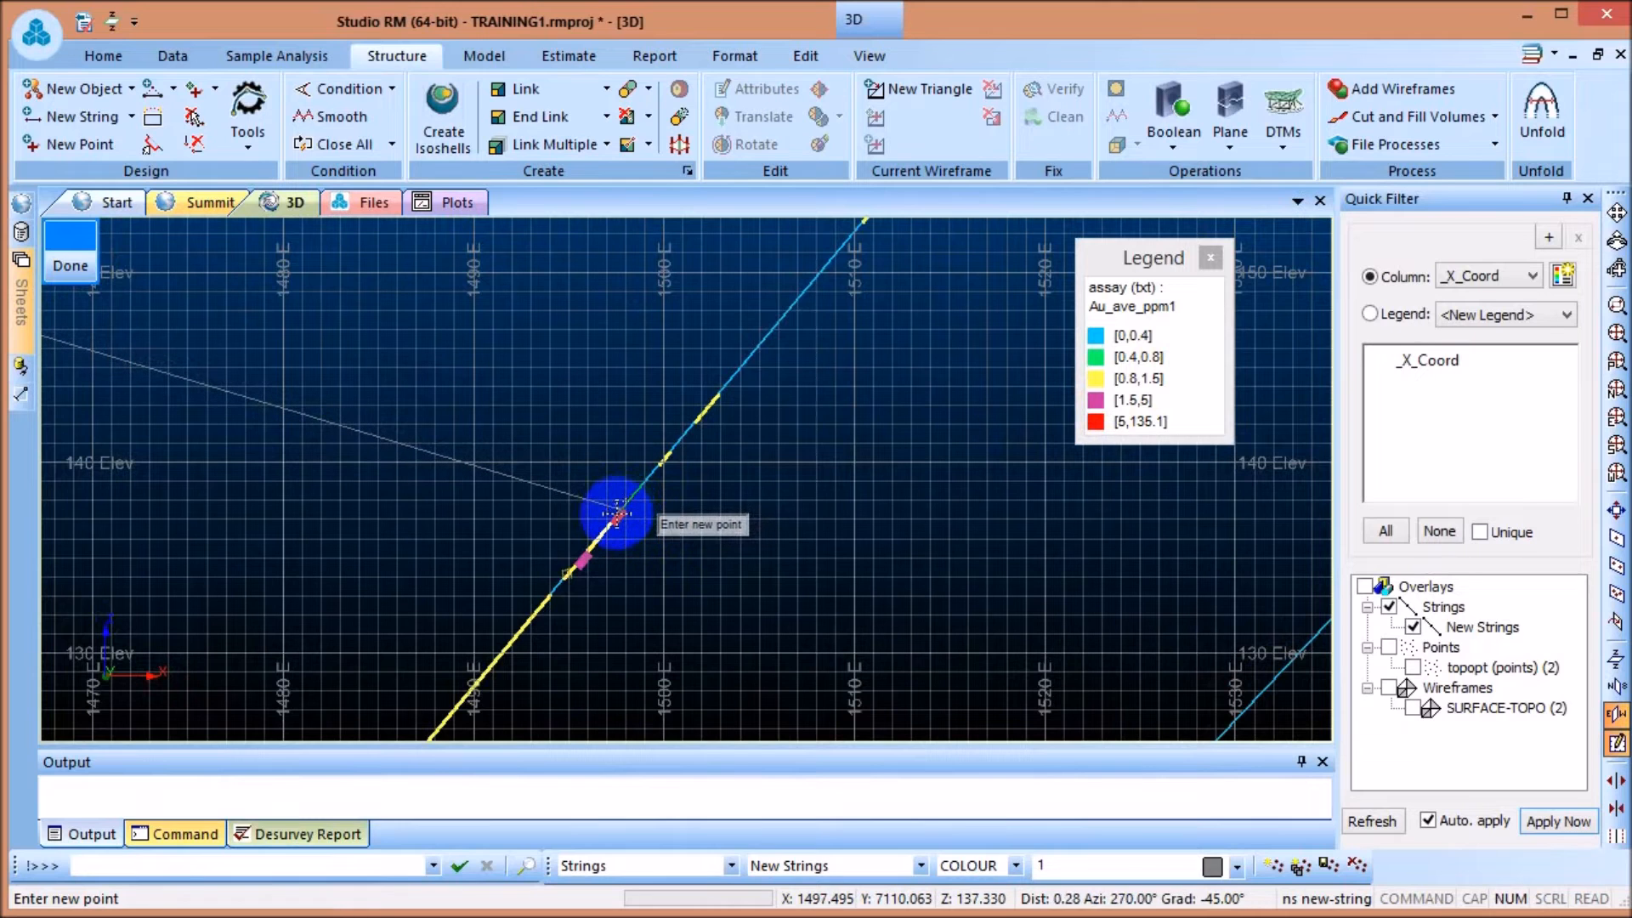
Add a string point on drillhole WRC045 at the top of the yellow interval above its high-grade zone
scroll(690, 474, "down", 3)
scroll(717, 470, "down", 5)
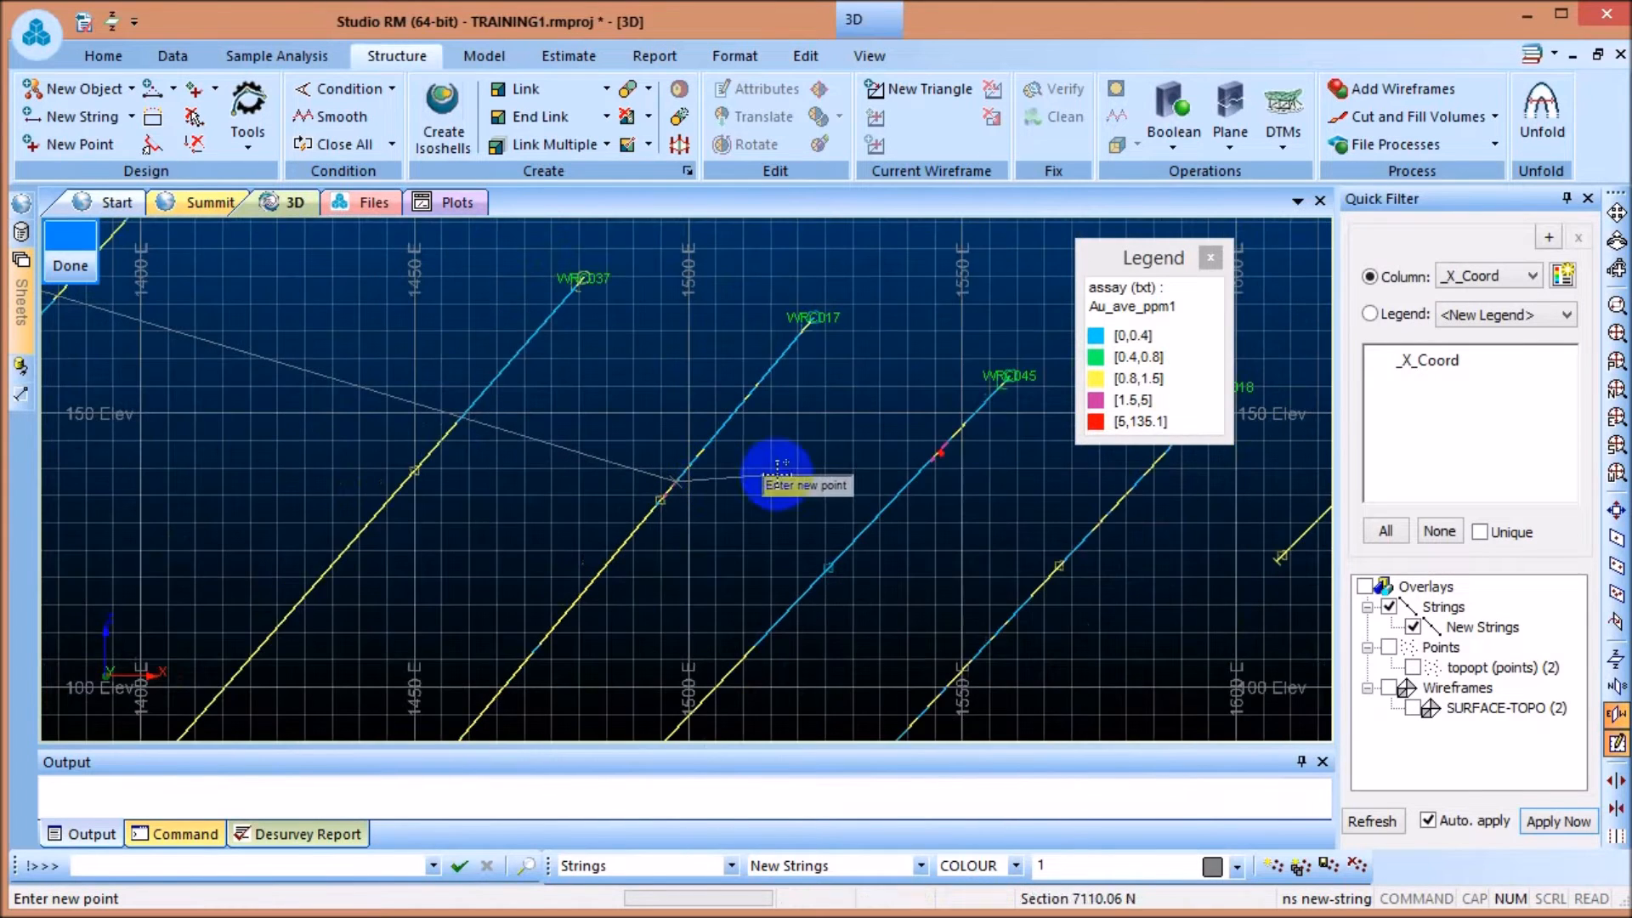
scroll(976, 428, "up", 2)
scroll(982, 425, "up", 5)
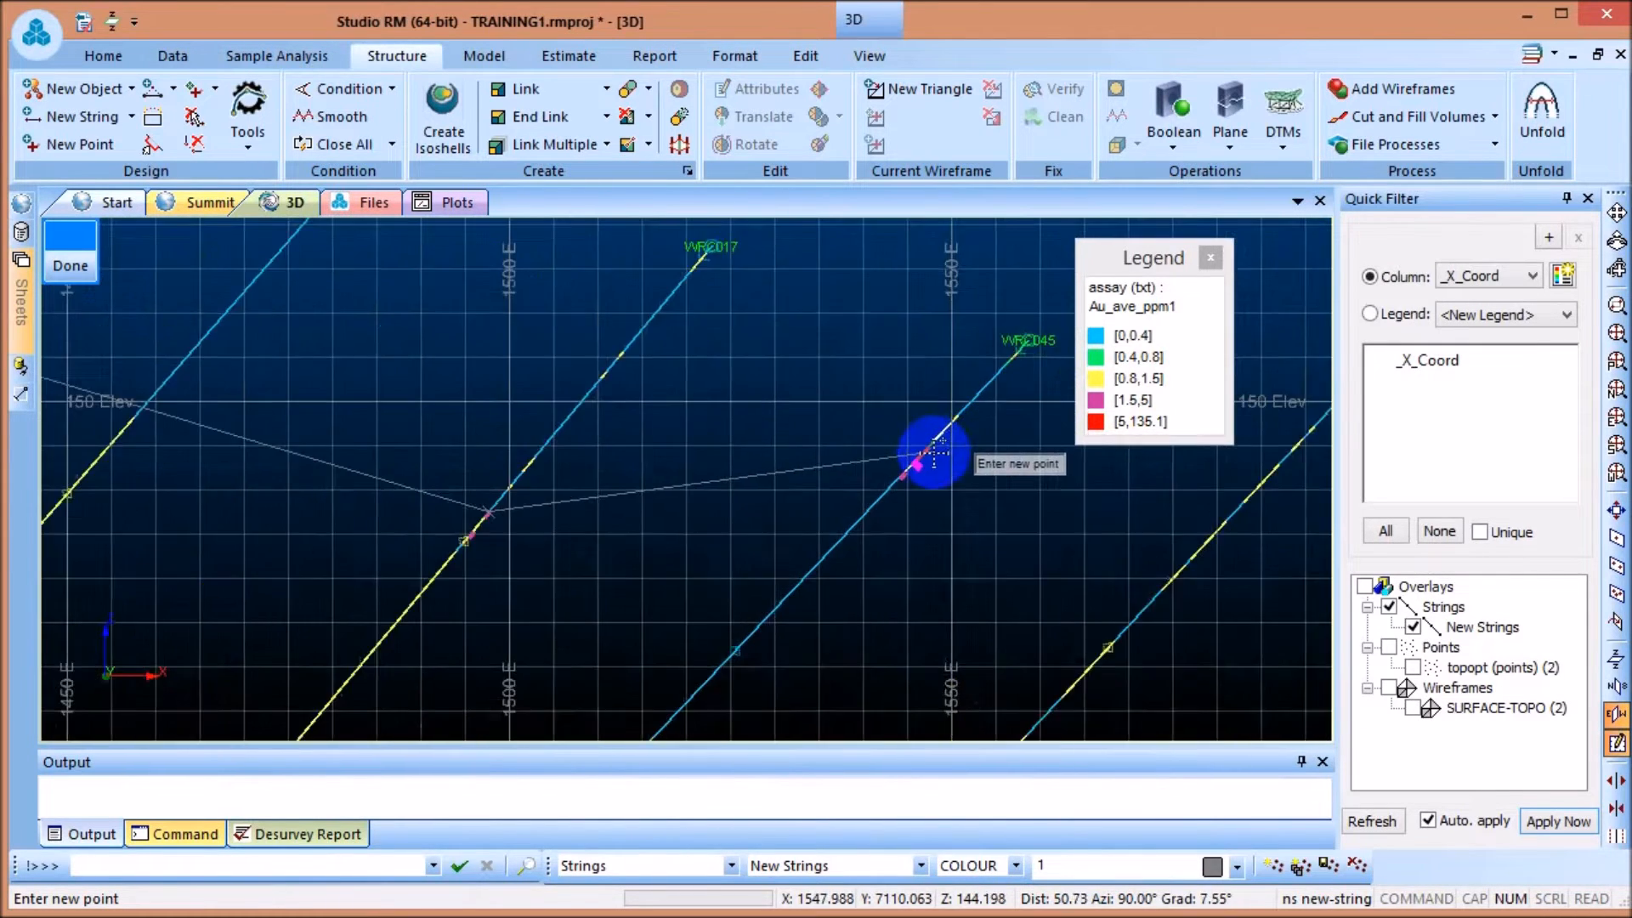
scroll(924, 459, "up", 1)
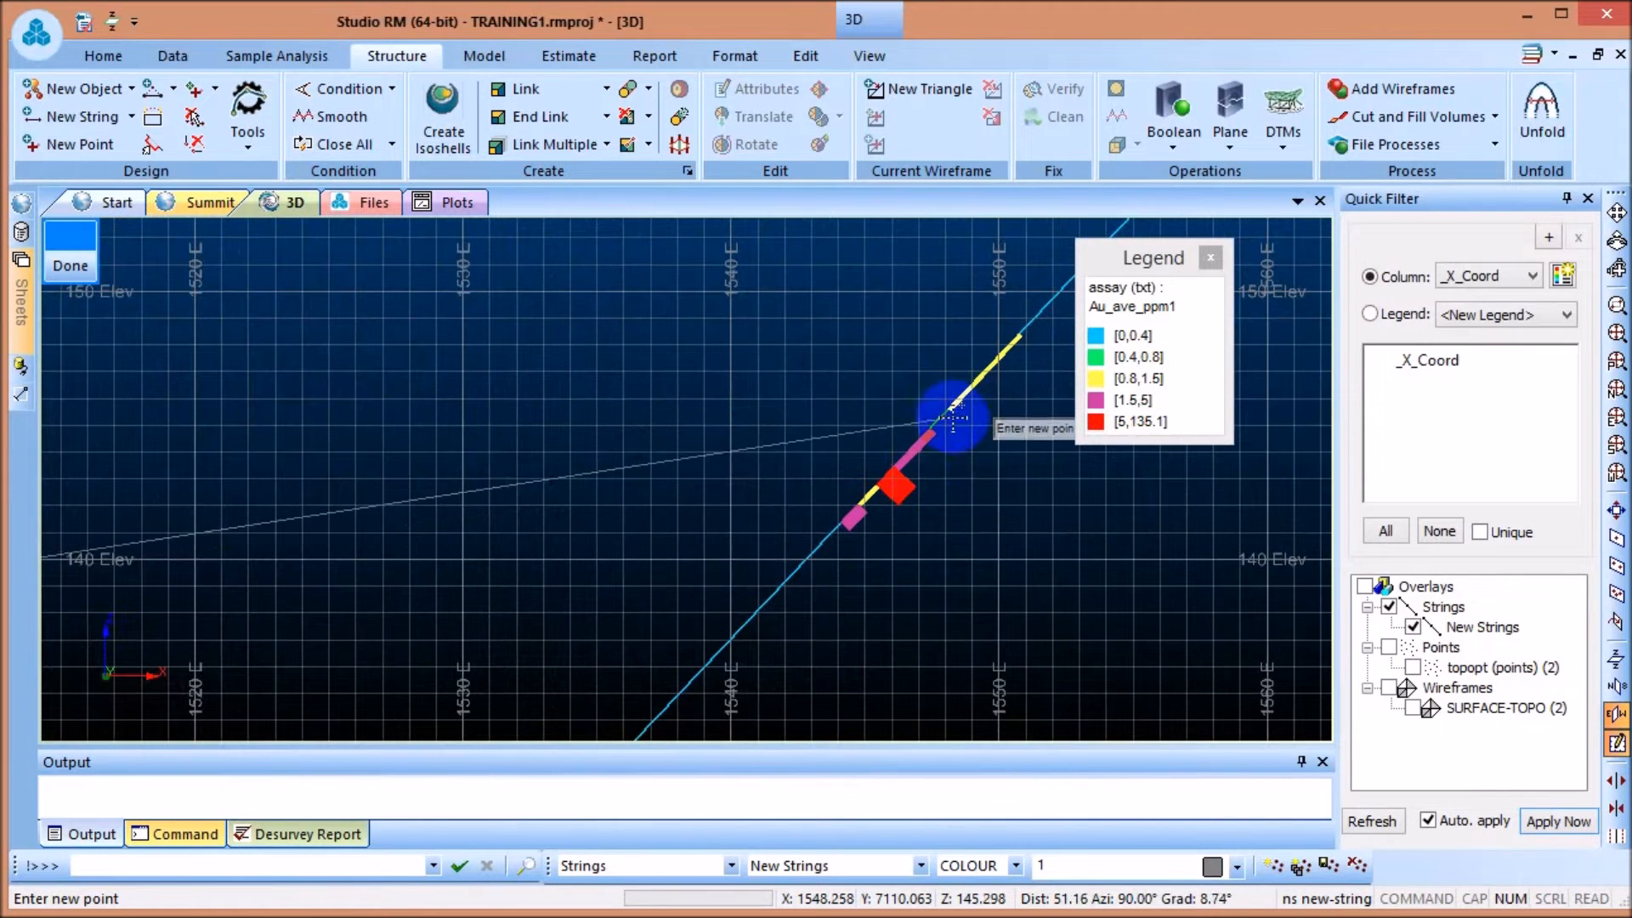
left_click(1017, 338)
Continue the string's upper edge through the tops of the high-grade intervals on drillholes WRC046 and WRC038
scroll(865, 412, "down", 8)
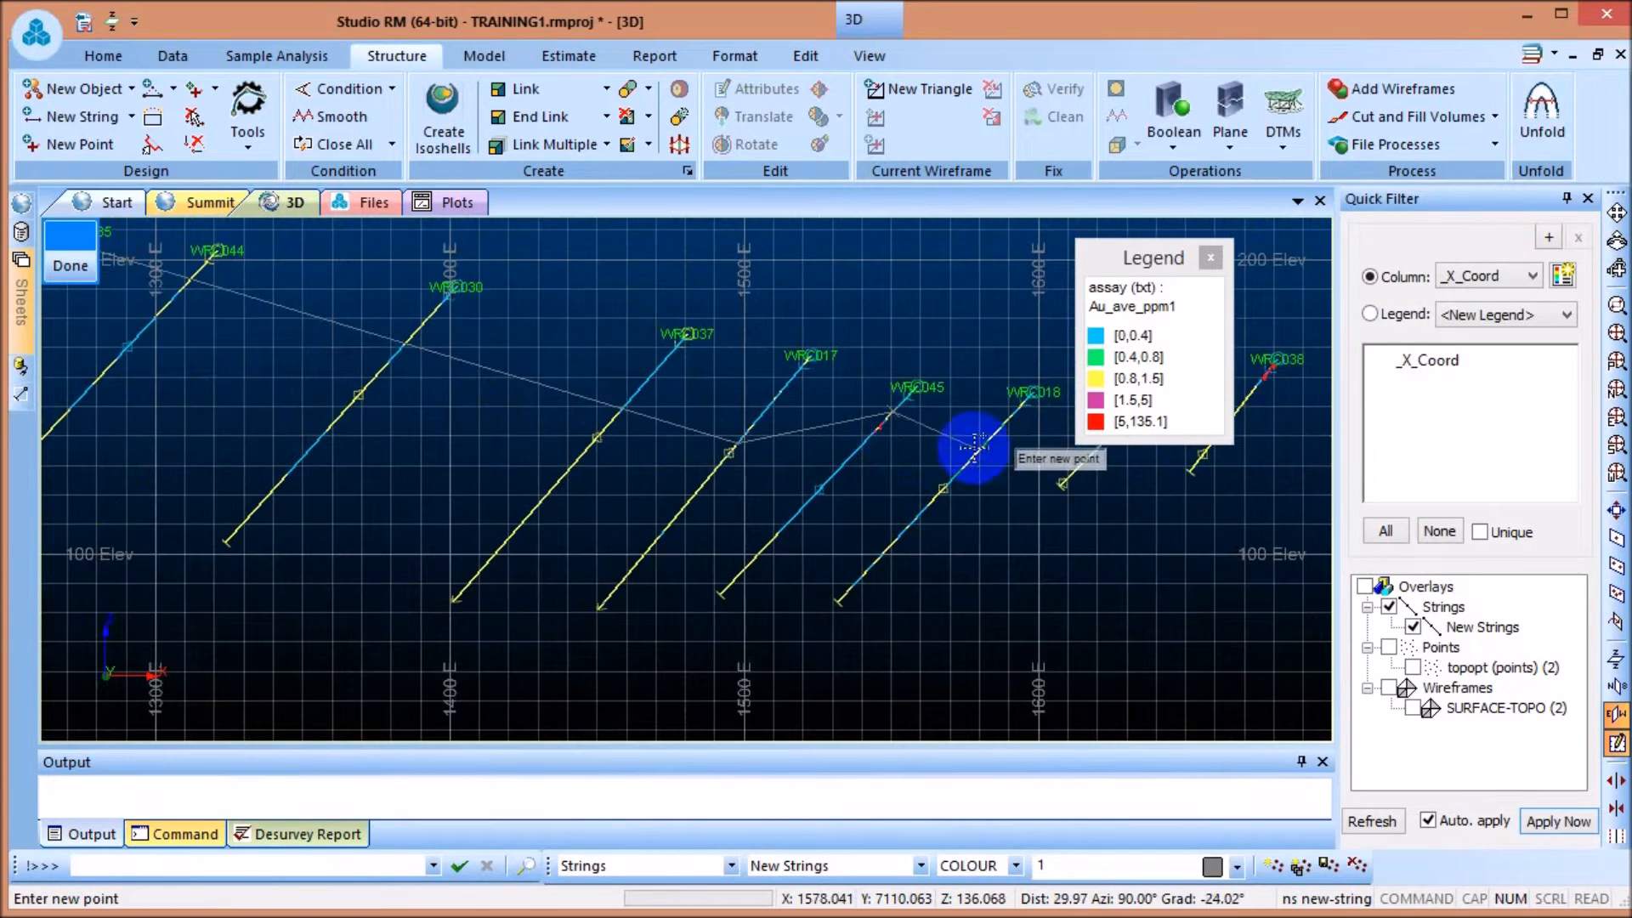
scroll(1001, 425, "up", 1)
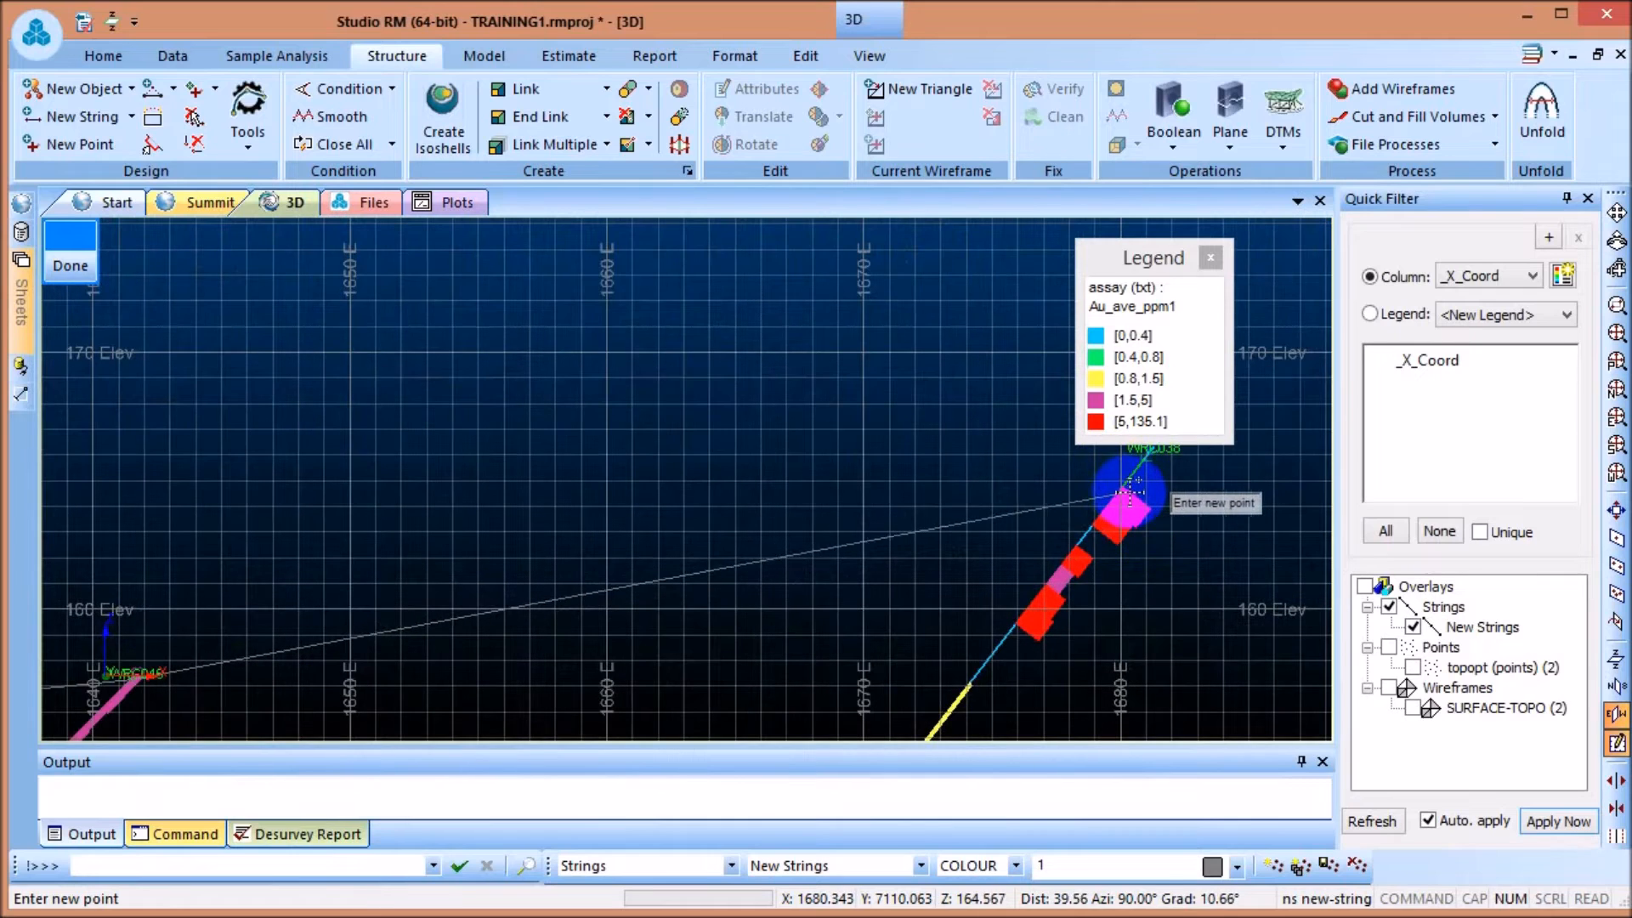
scroll(1105, 483, "down", 5)
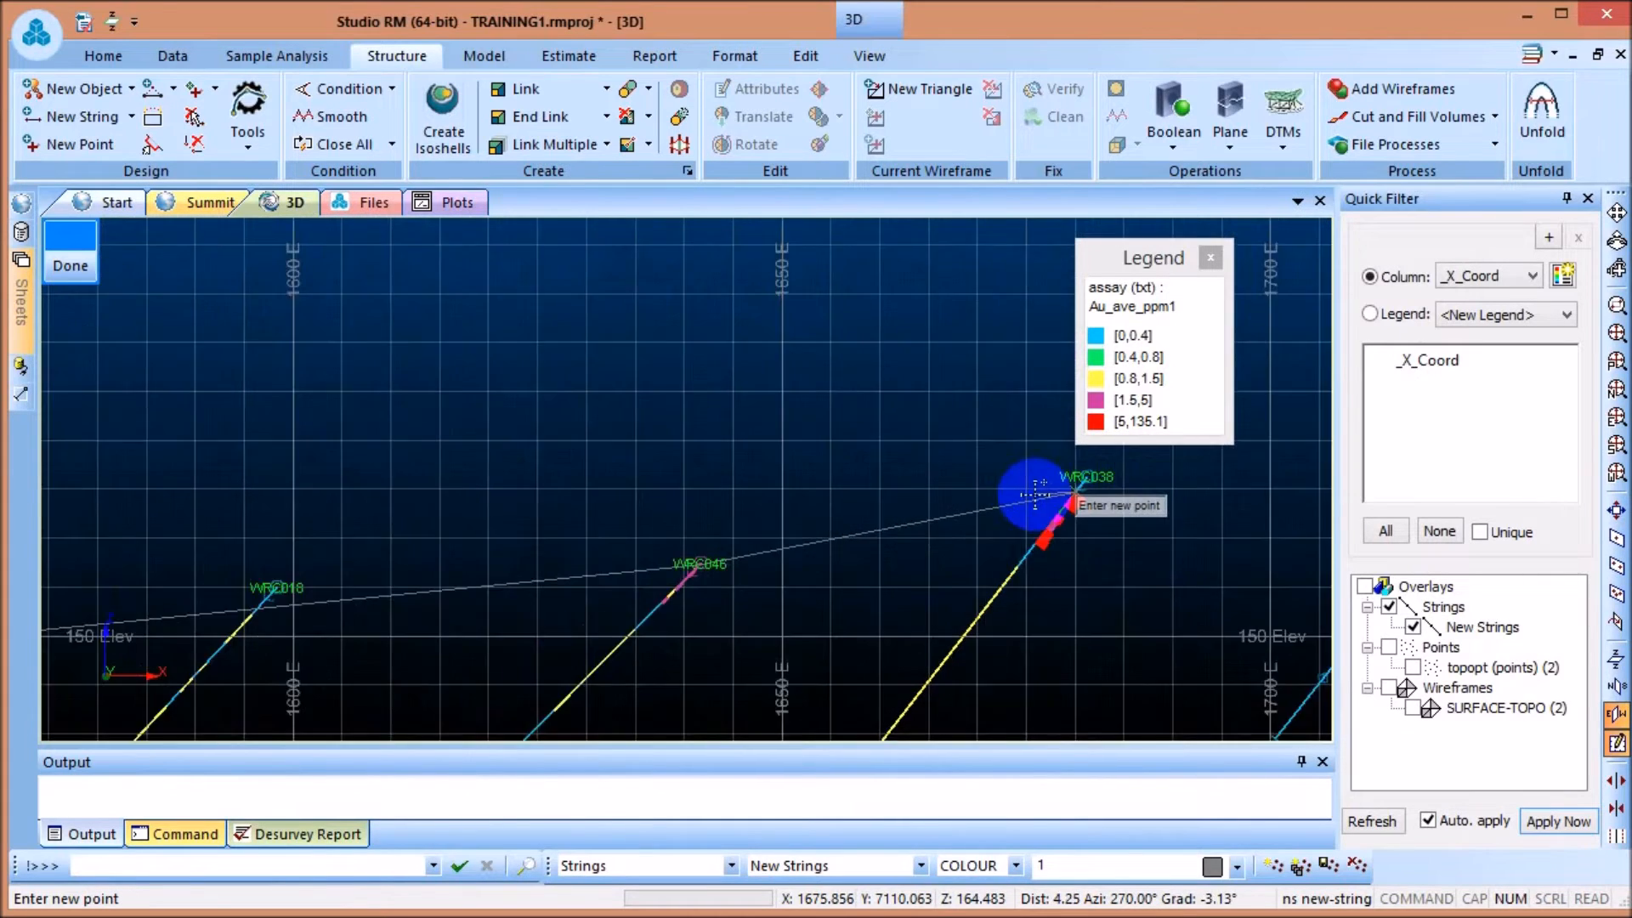
Add a string point at the top of the yellow interval on drillhole WRC039 and another just east of that hole
scroll(1056, 489, "down", 4)
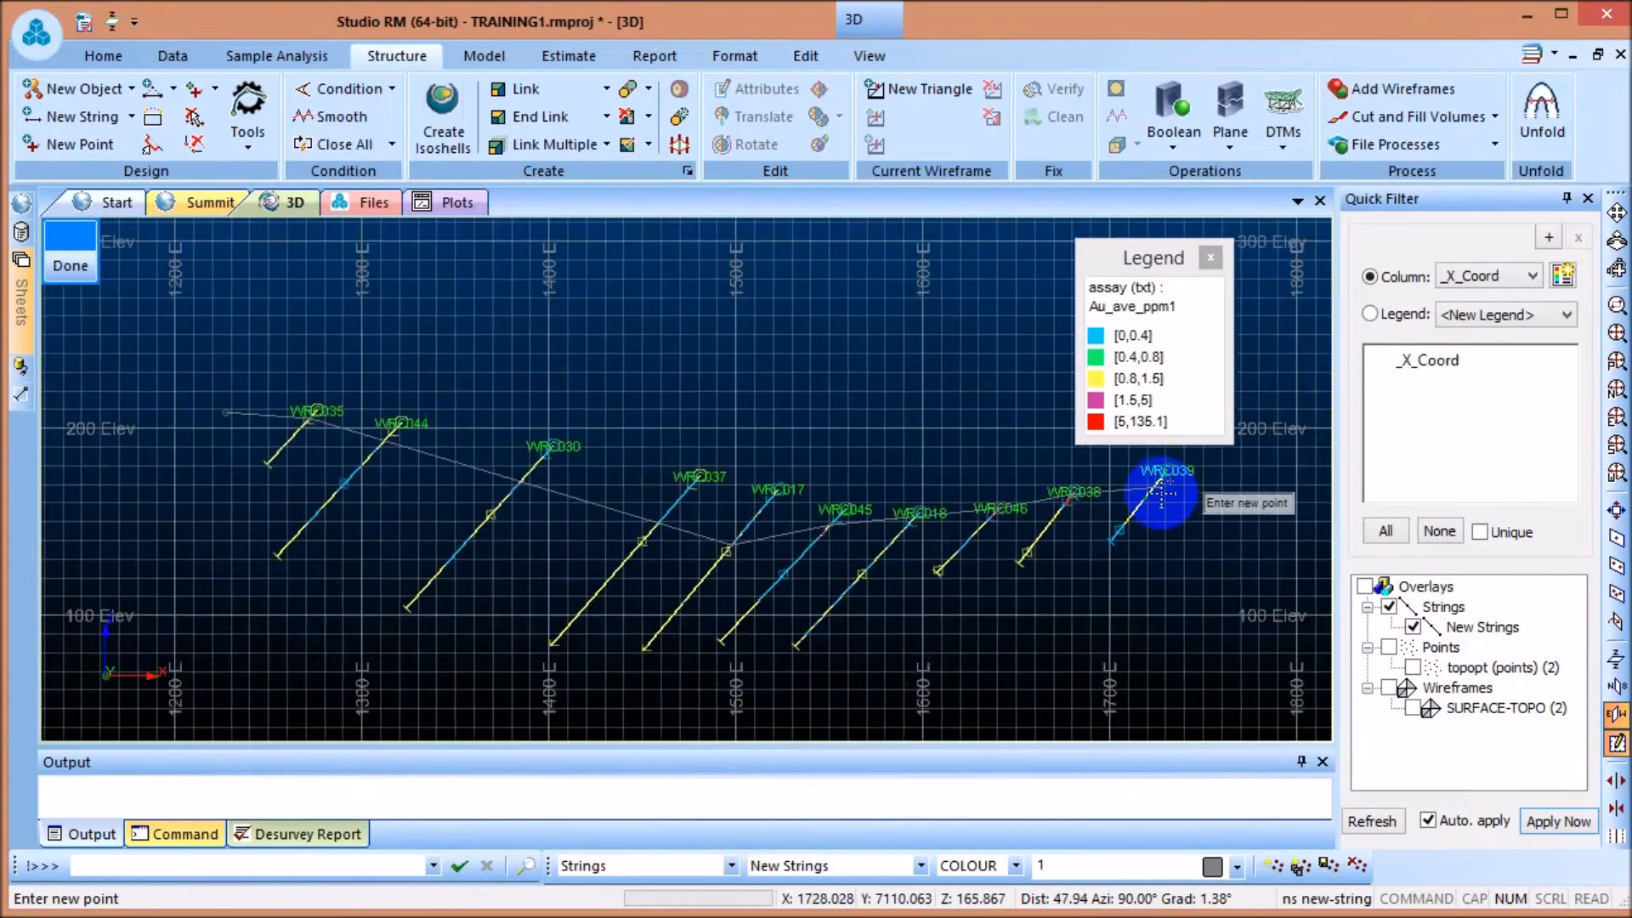
scroll(1183, 459, "up", 2)
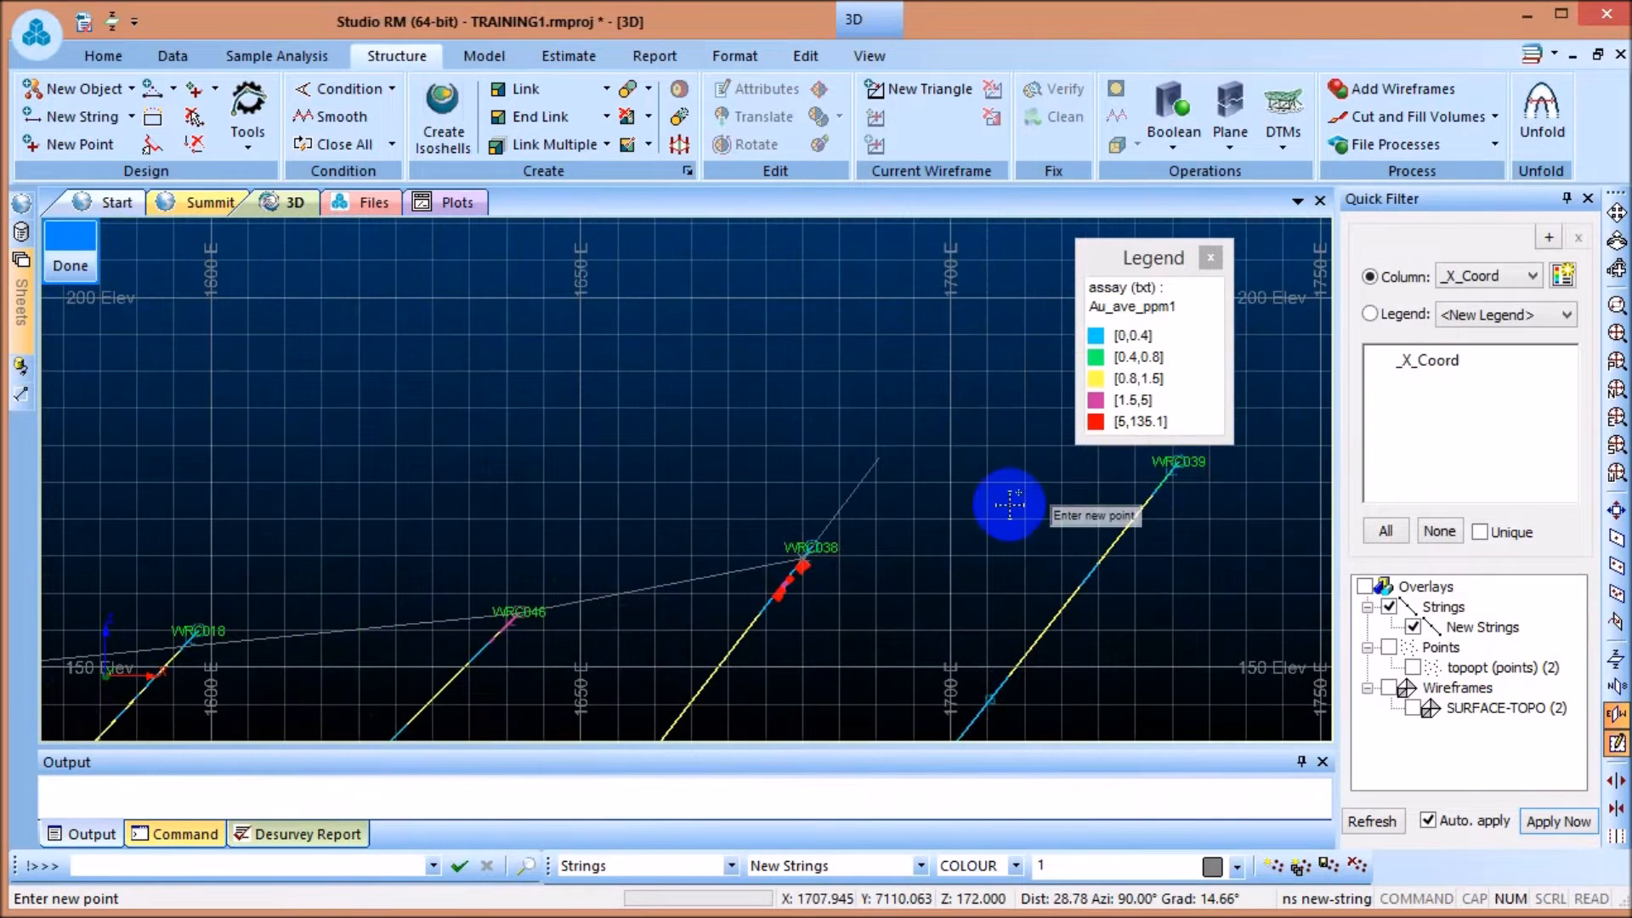
scroll(1154, 522, "up", 2)
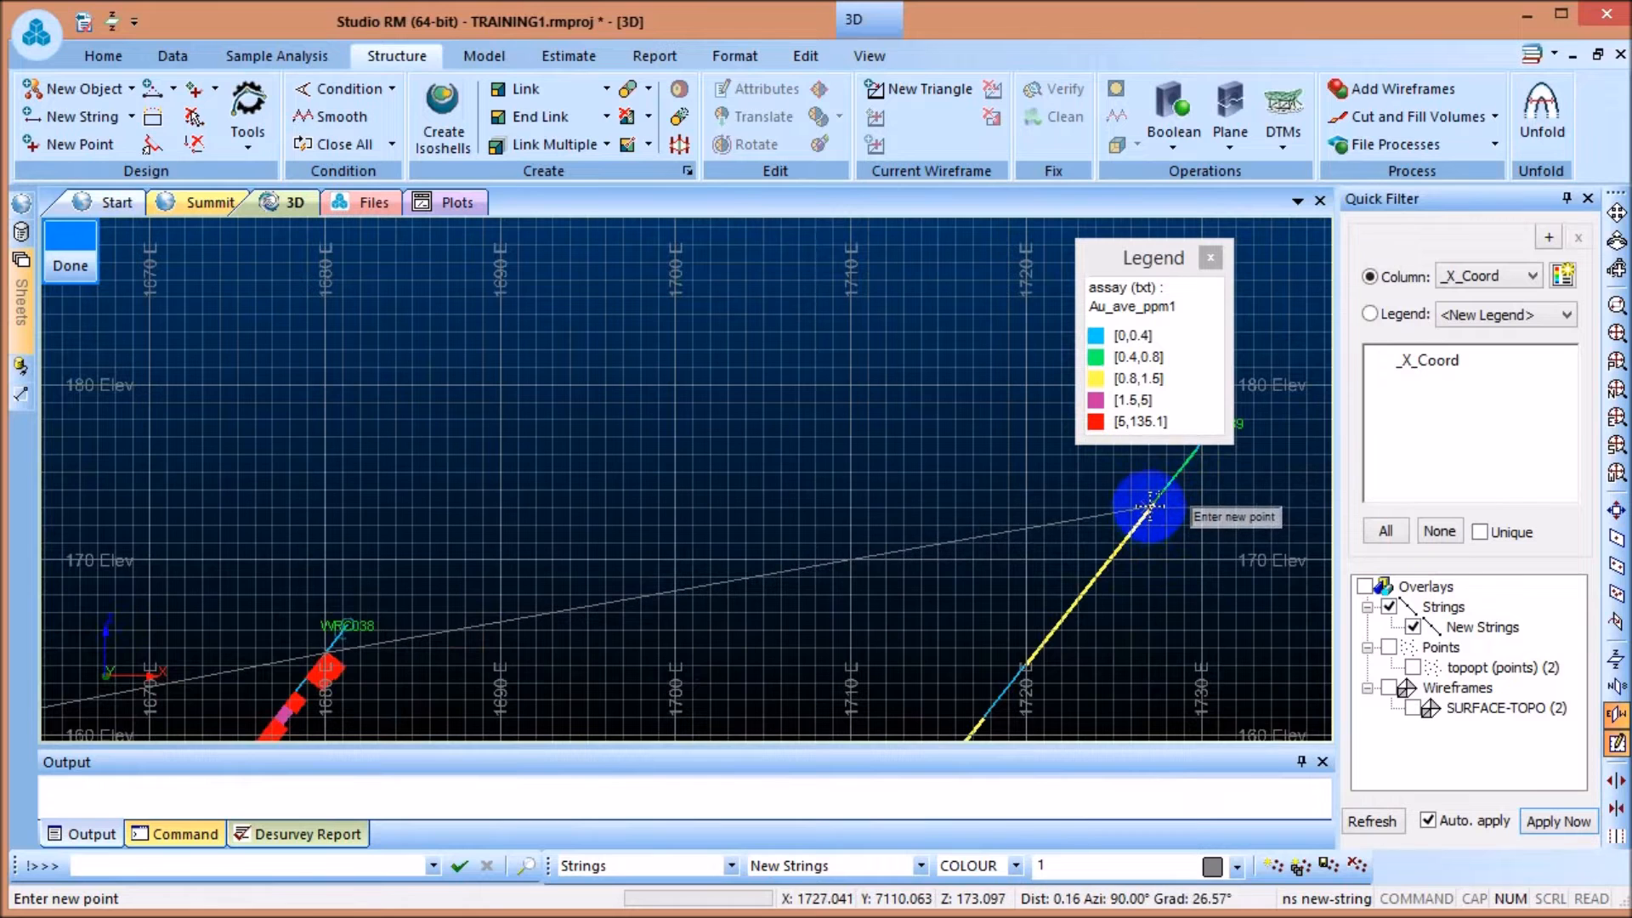
scroll(1149, 506, "down", 2)
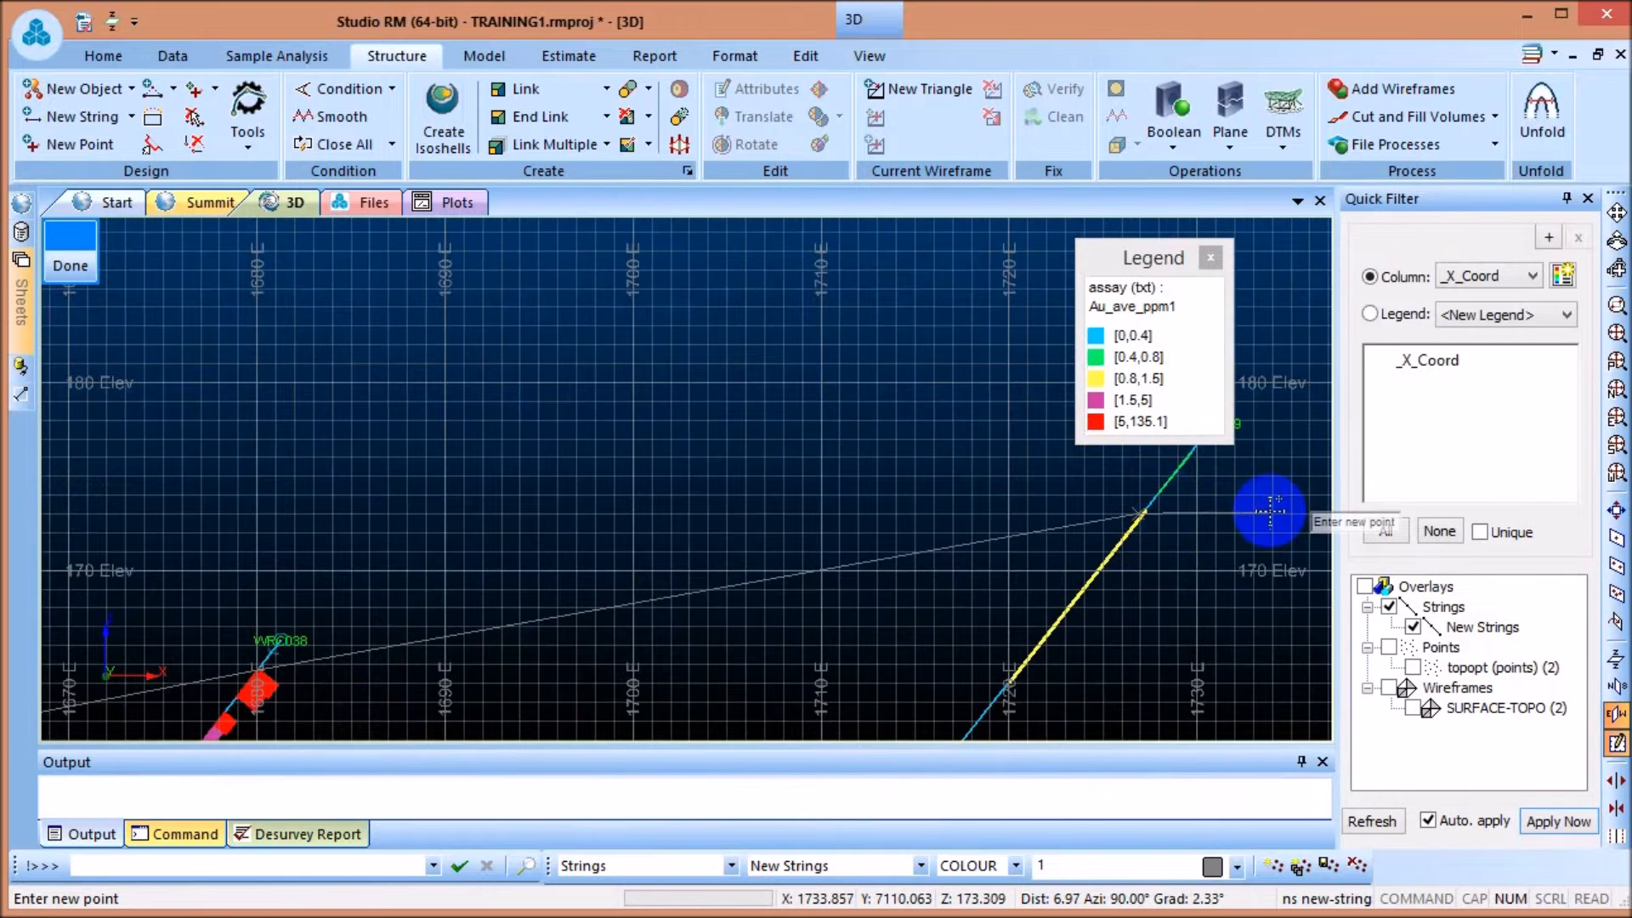
left_click(1312, 487)
Turn the string back west below WRC039's yellow interval and carry it to the base of the high-grade zone on WRC038
left_click(1284, 707)
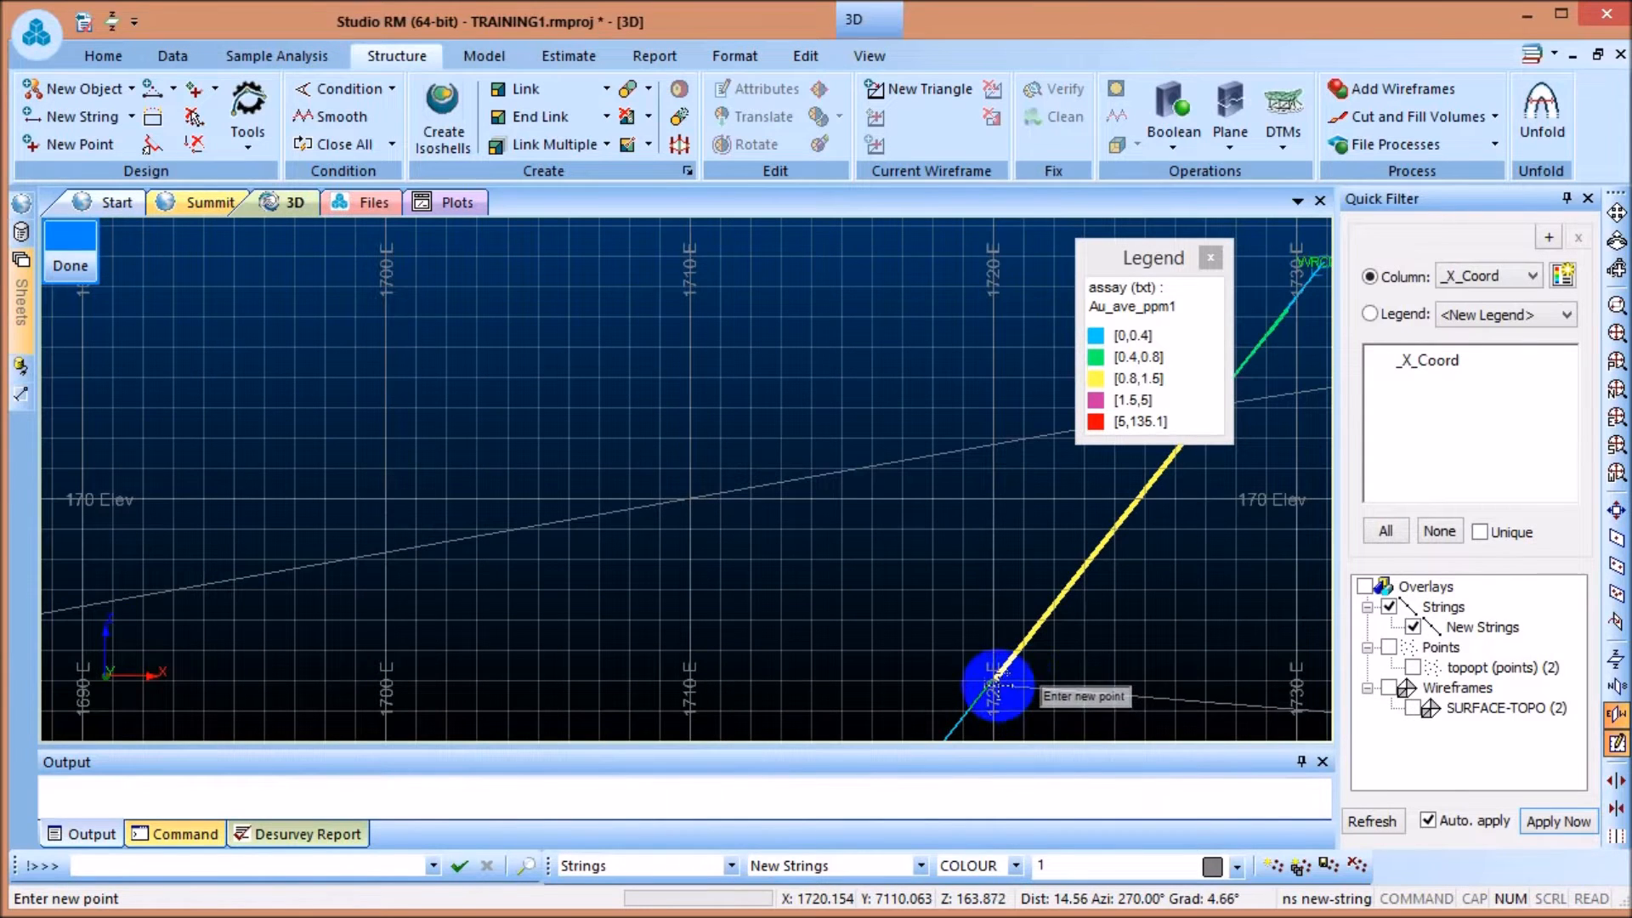
scroll(986, 611, "down", 5)
scroll(1093, 591, "down", 5)
scroll(904, 670, "up", 4)
scroll(979, 618, "up", 4)
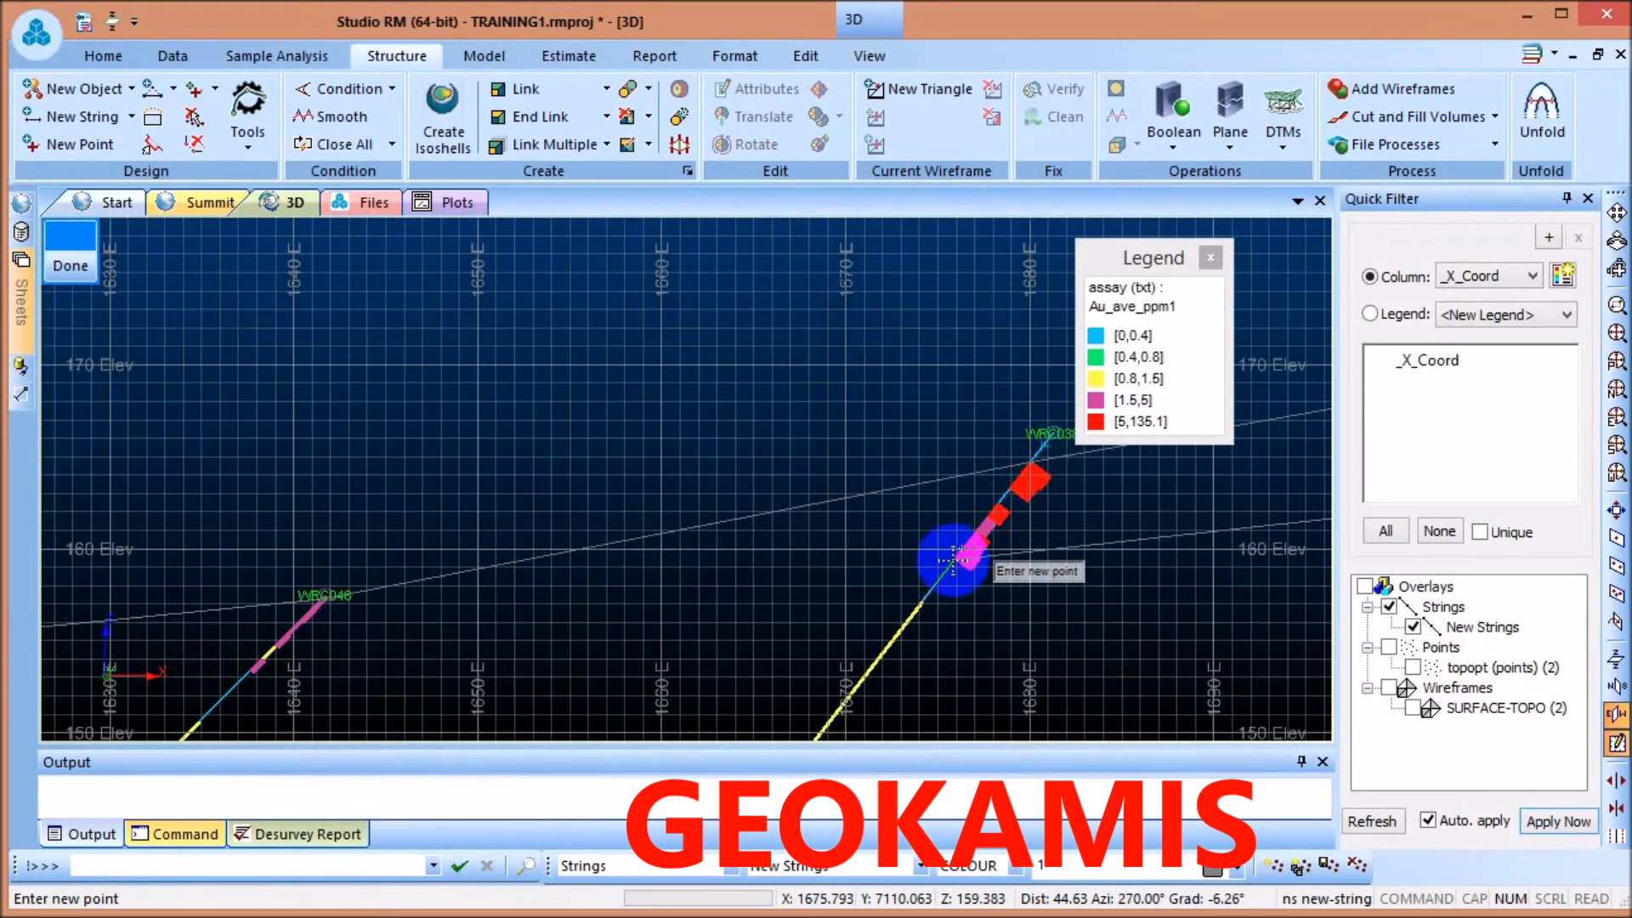
Add a string point on drillhole WRC046 at the base of its 1.5–5 grade interval
scroll(954, 544, "down", 3)
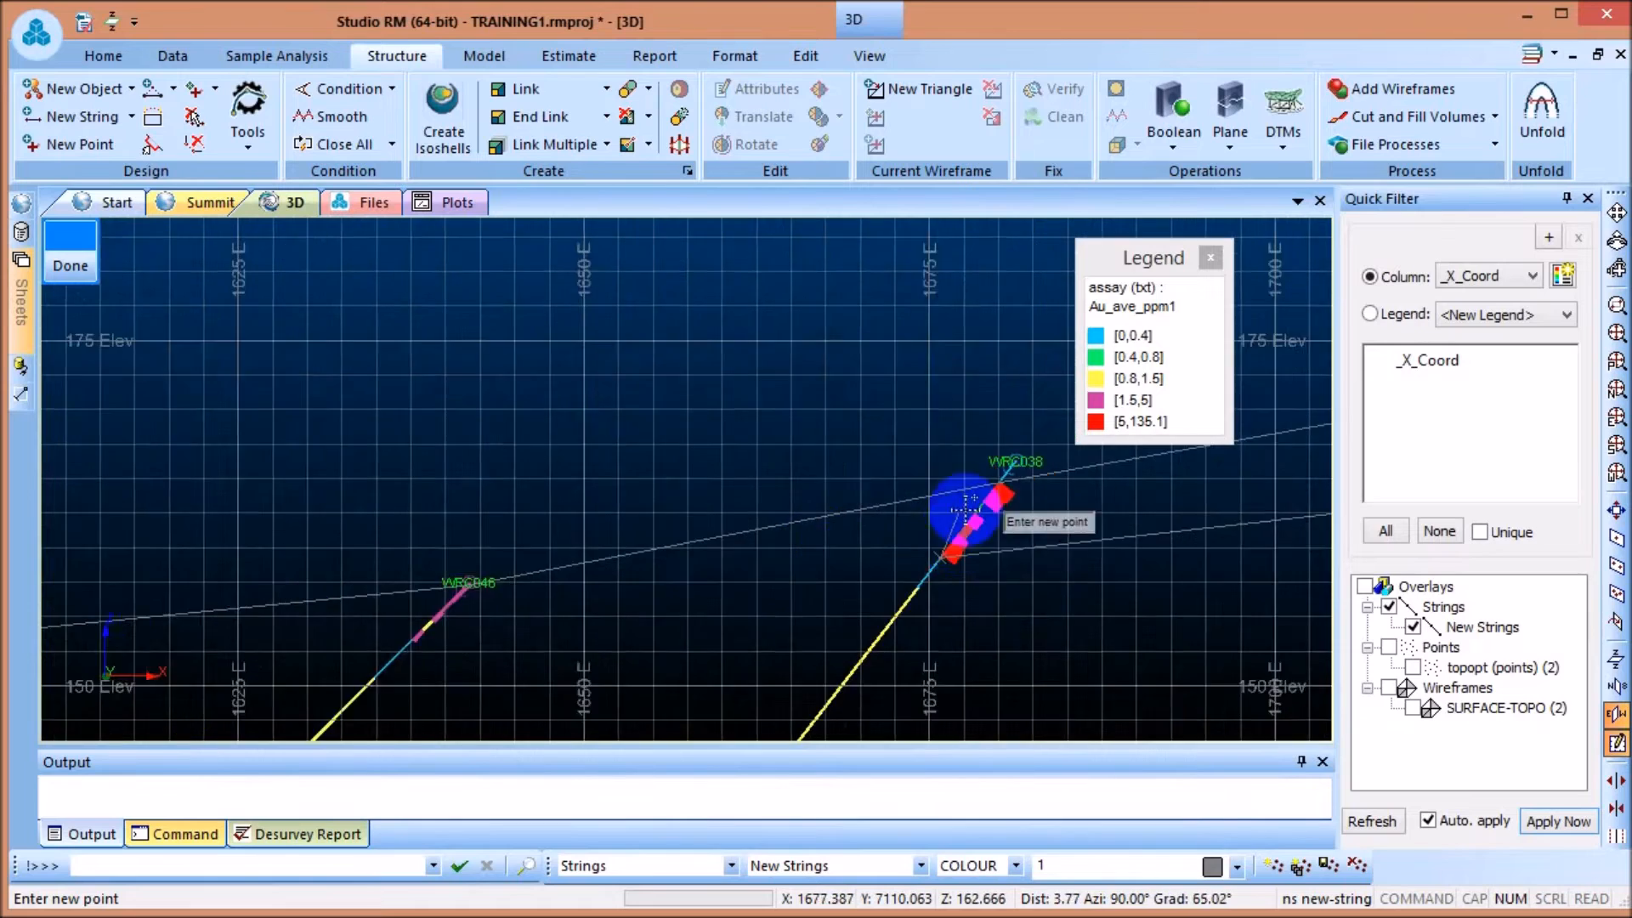
scroll(746, 627, "up", 6)
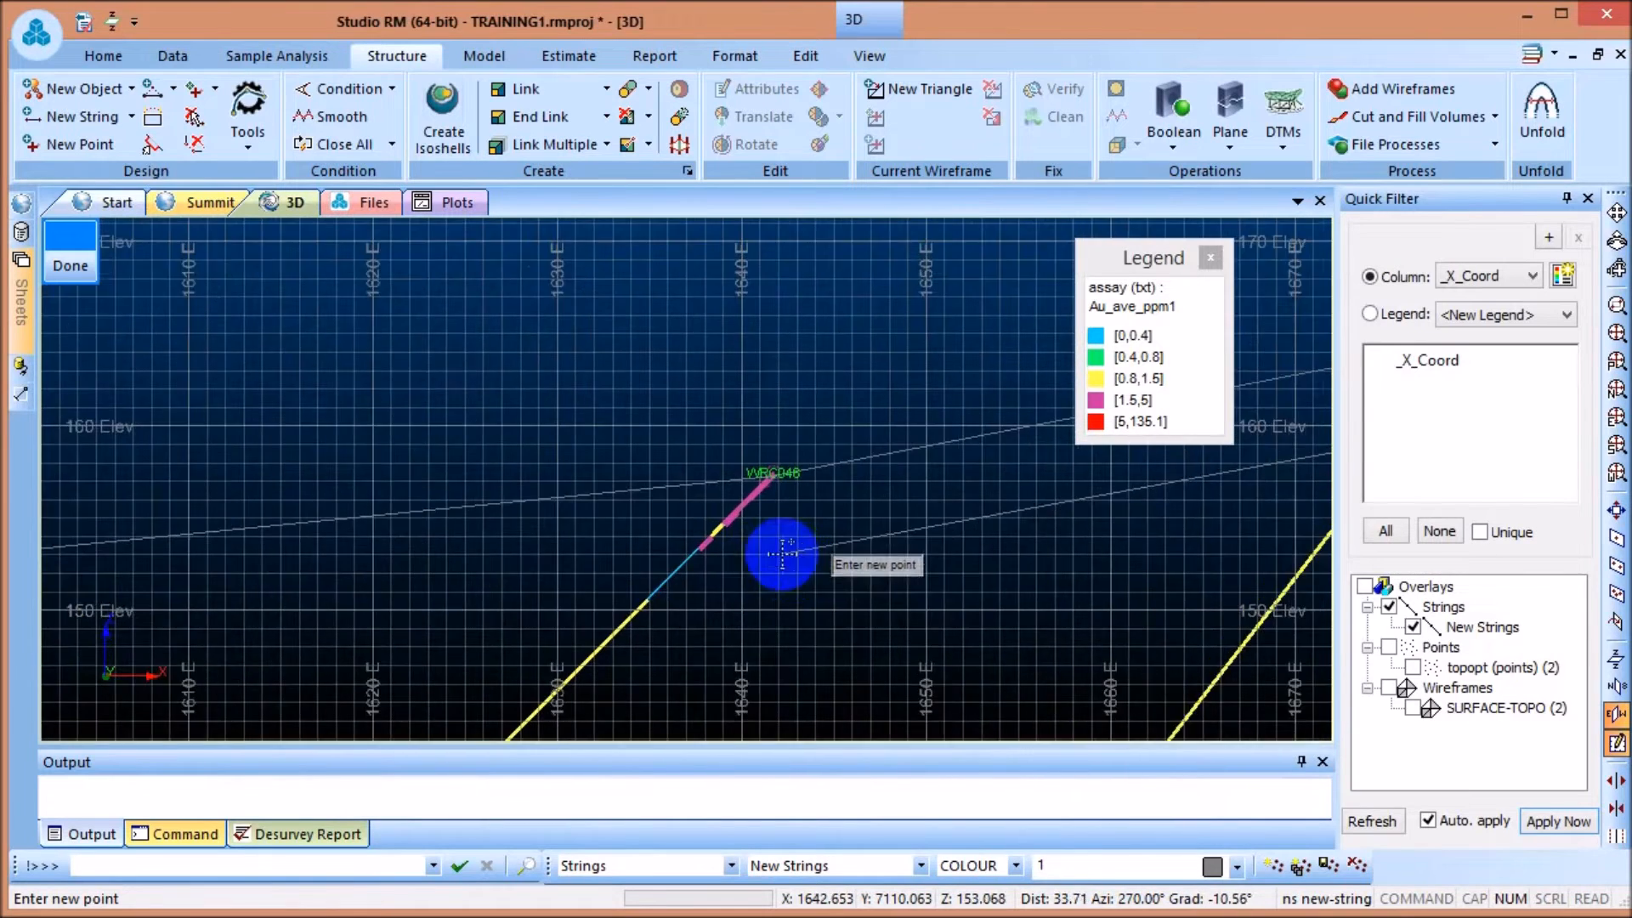
scroll(736, 542, "up", 1)
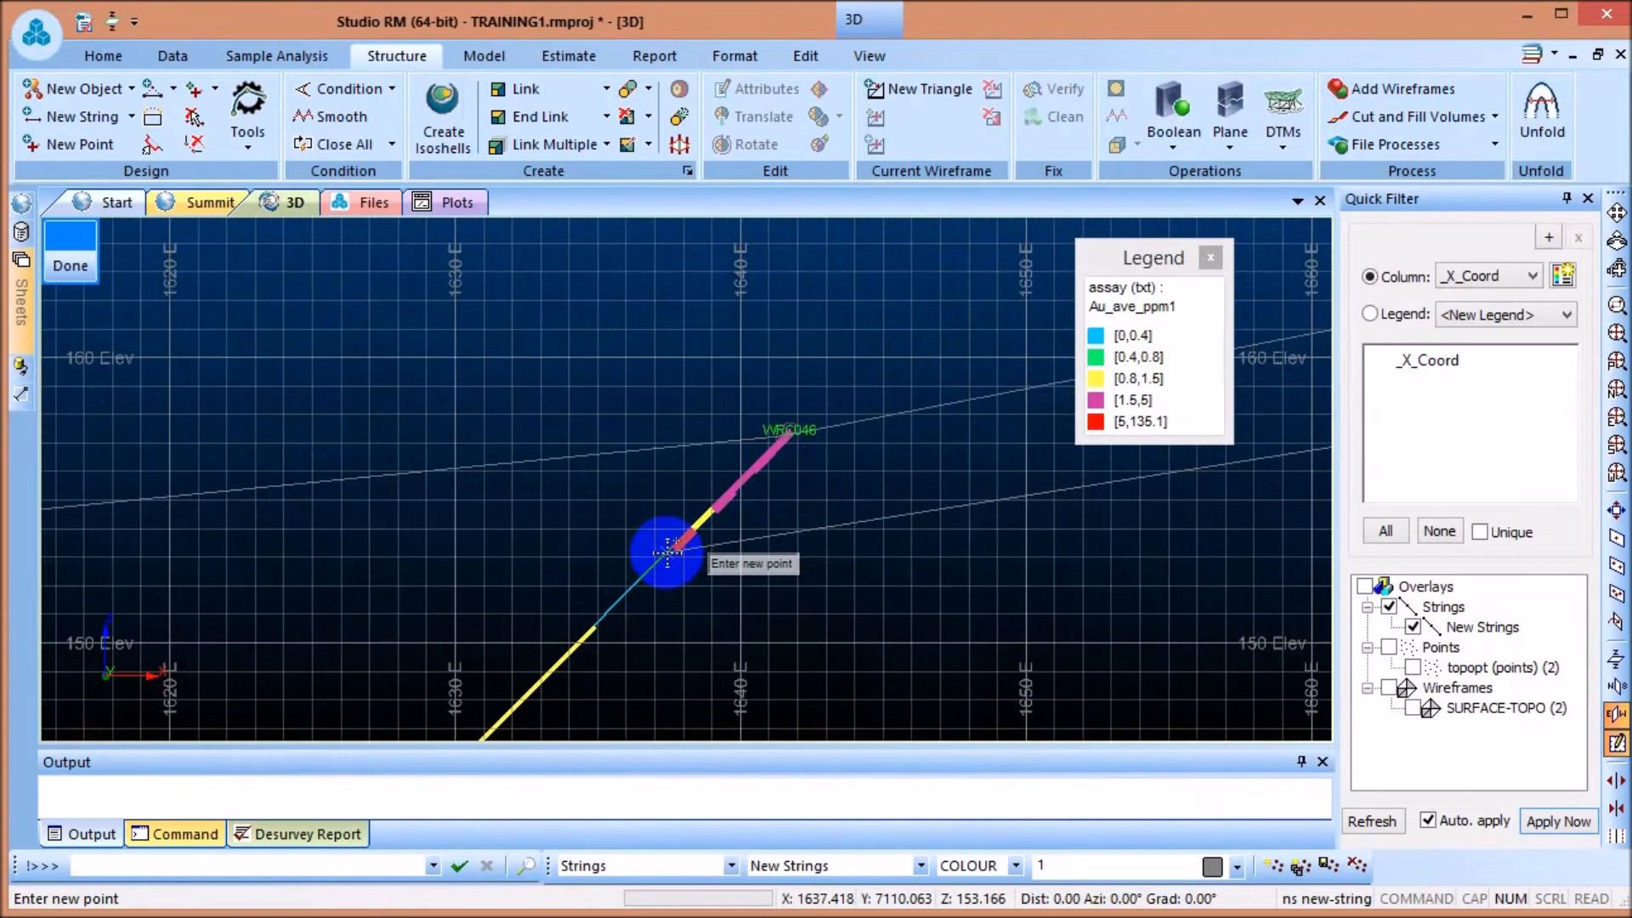
Extend the string's lower edge west past WRC018 to the base of the high-grade zone on drillhole WRC045
scroll(896, 547, "down", 8)
scroll(810, 604, "down", 2)
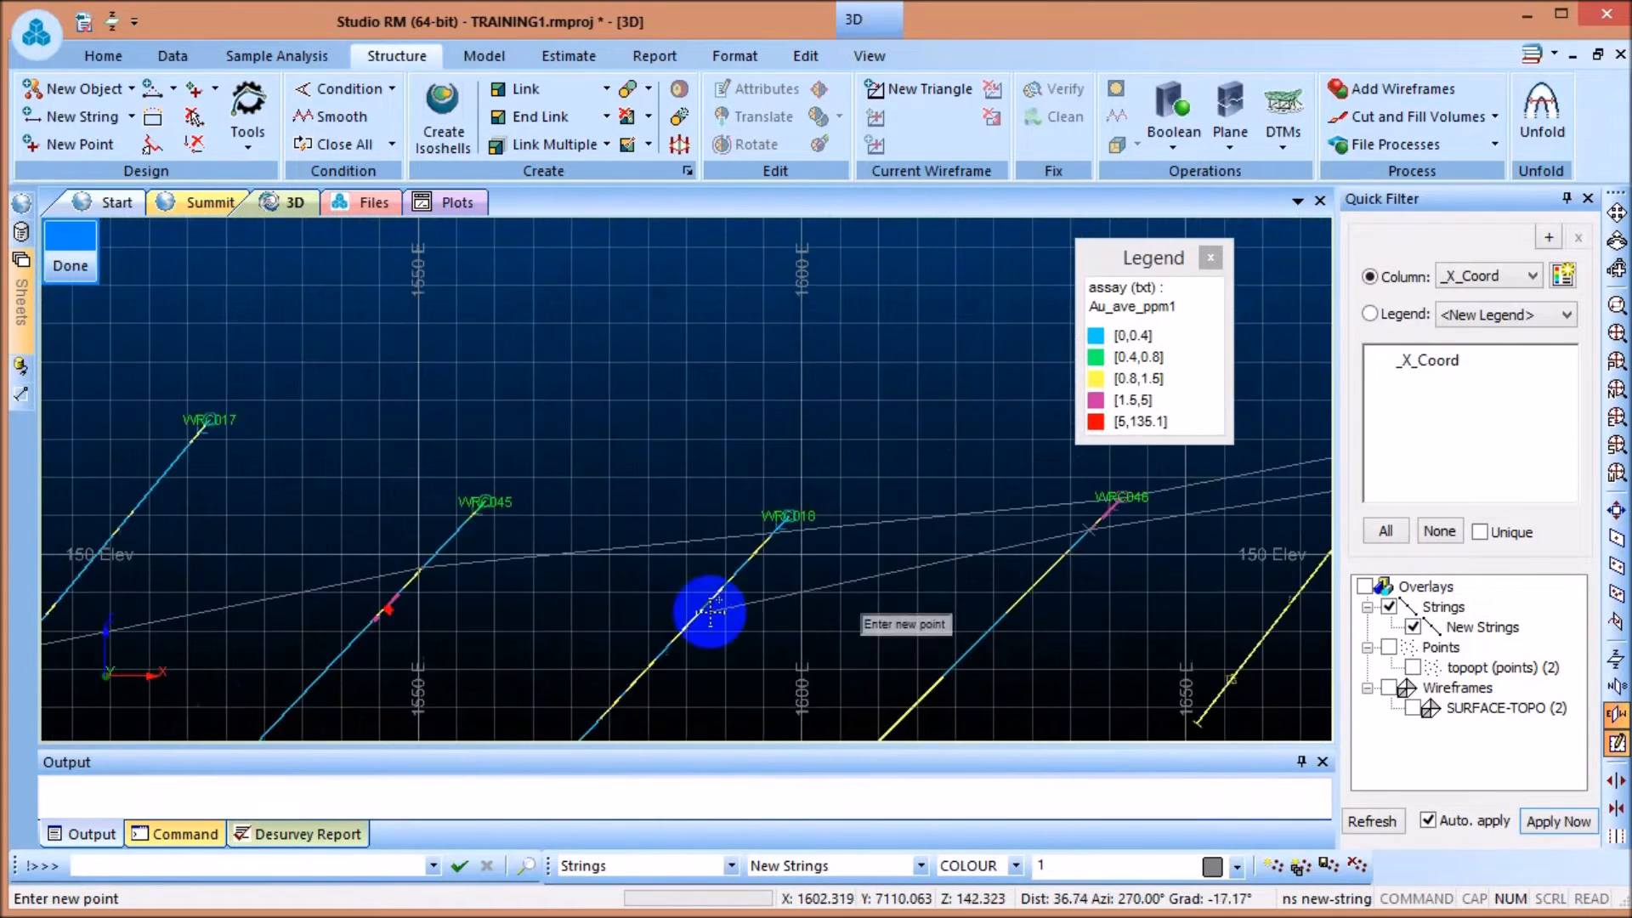
scroll(799, 602, "down", 2)
scroll(537, 616, "up", 2)
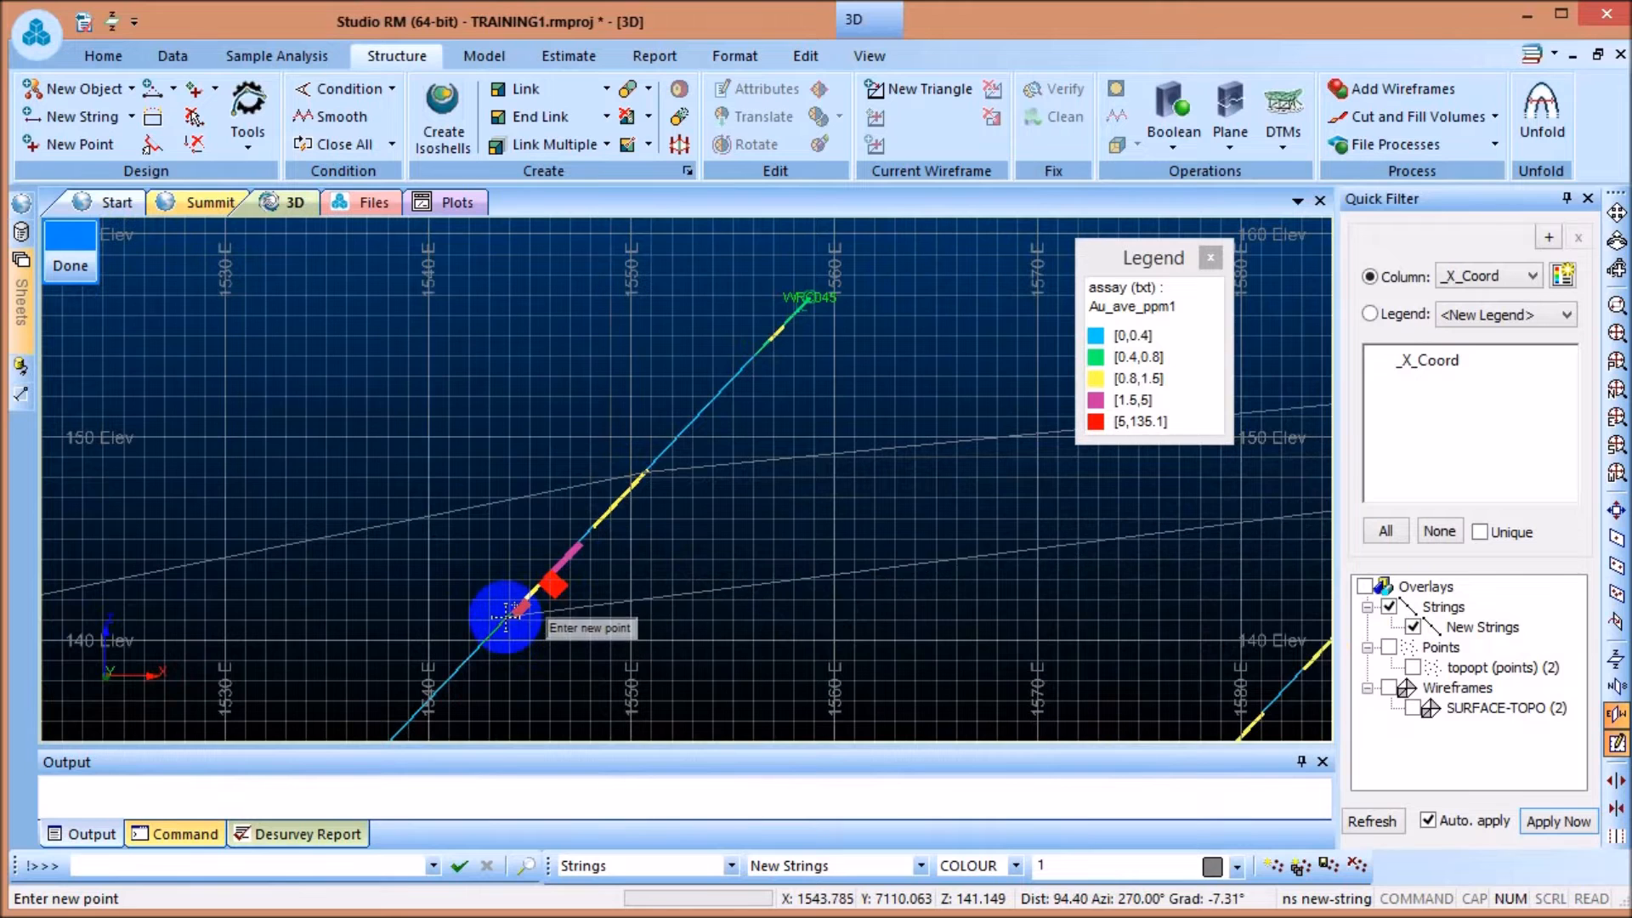
Add a string point on drillhole WRC017 just below its lower 1.5–5 grade interval
scroll(518, 553, "down", 3)
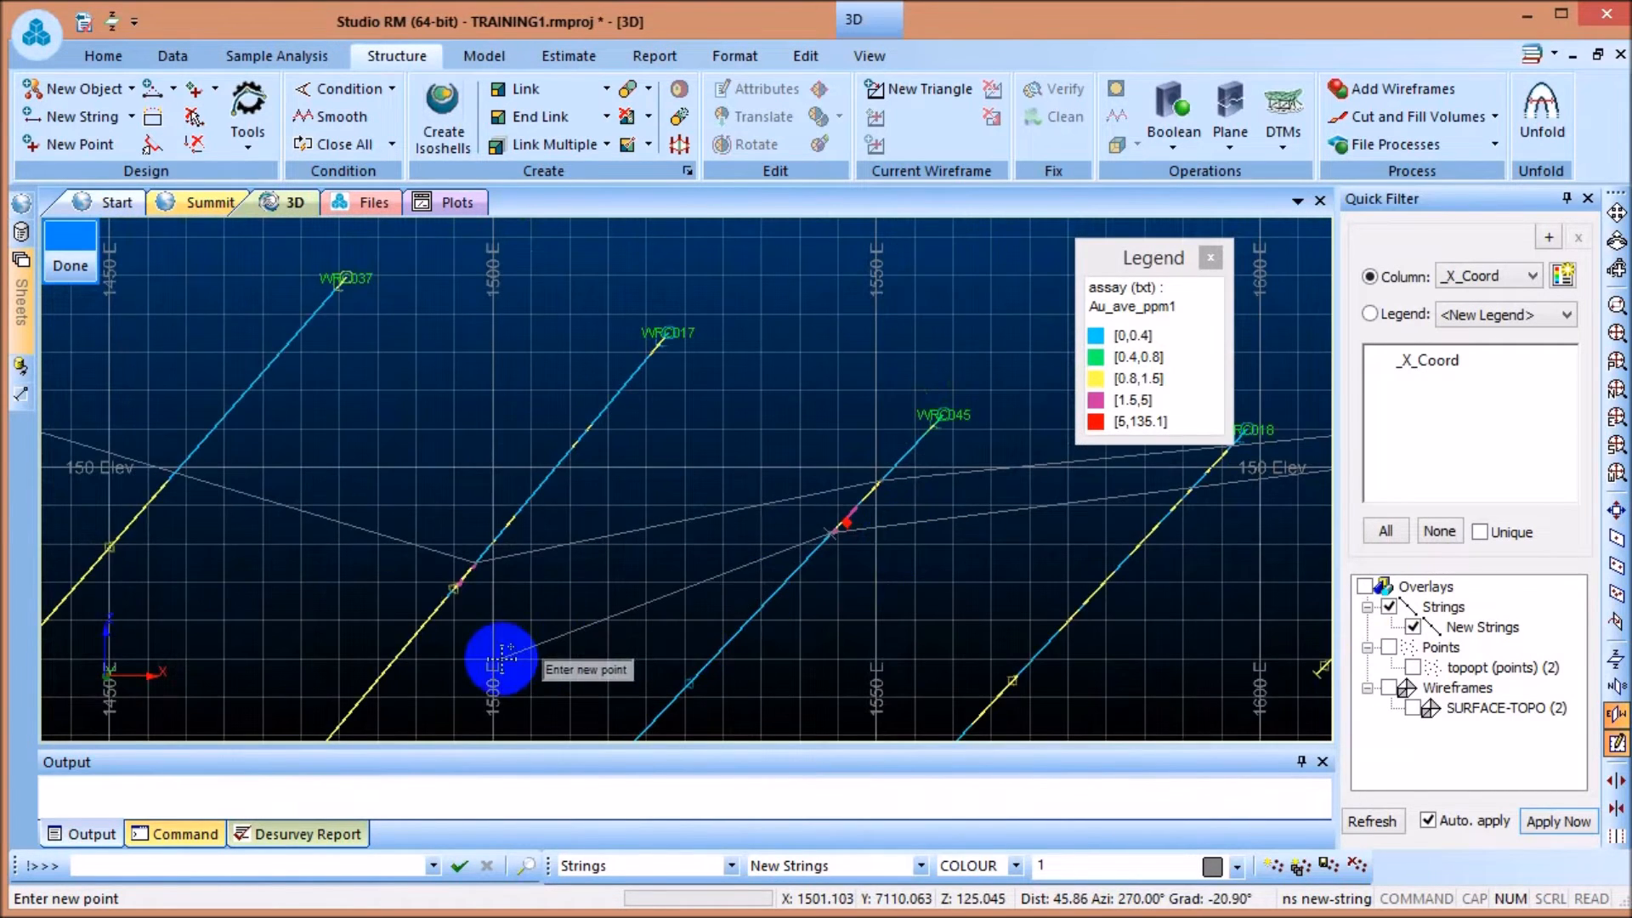
scroll(431, 587, "up", 5)
scroll(485, 565, "up", 1)
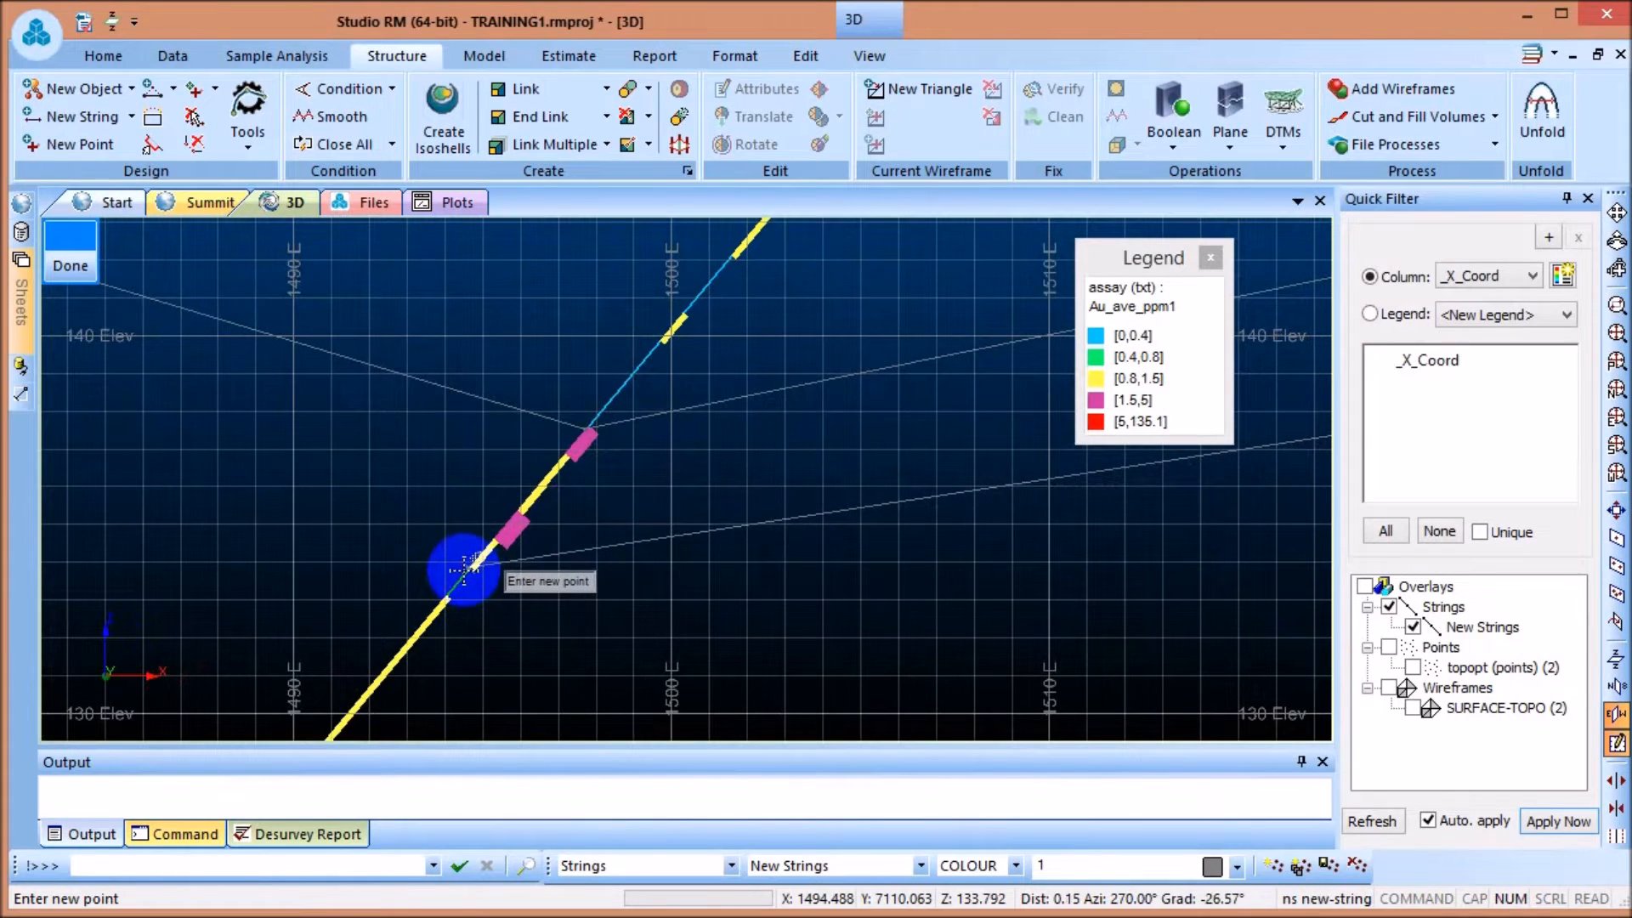
Extend the string's lower edge west through the lower part of drillhole WRC035 and add an end point beyond it
scroll(703, 477, "down", 4)
scroll(575, 565, "down", 5)
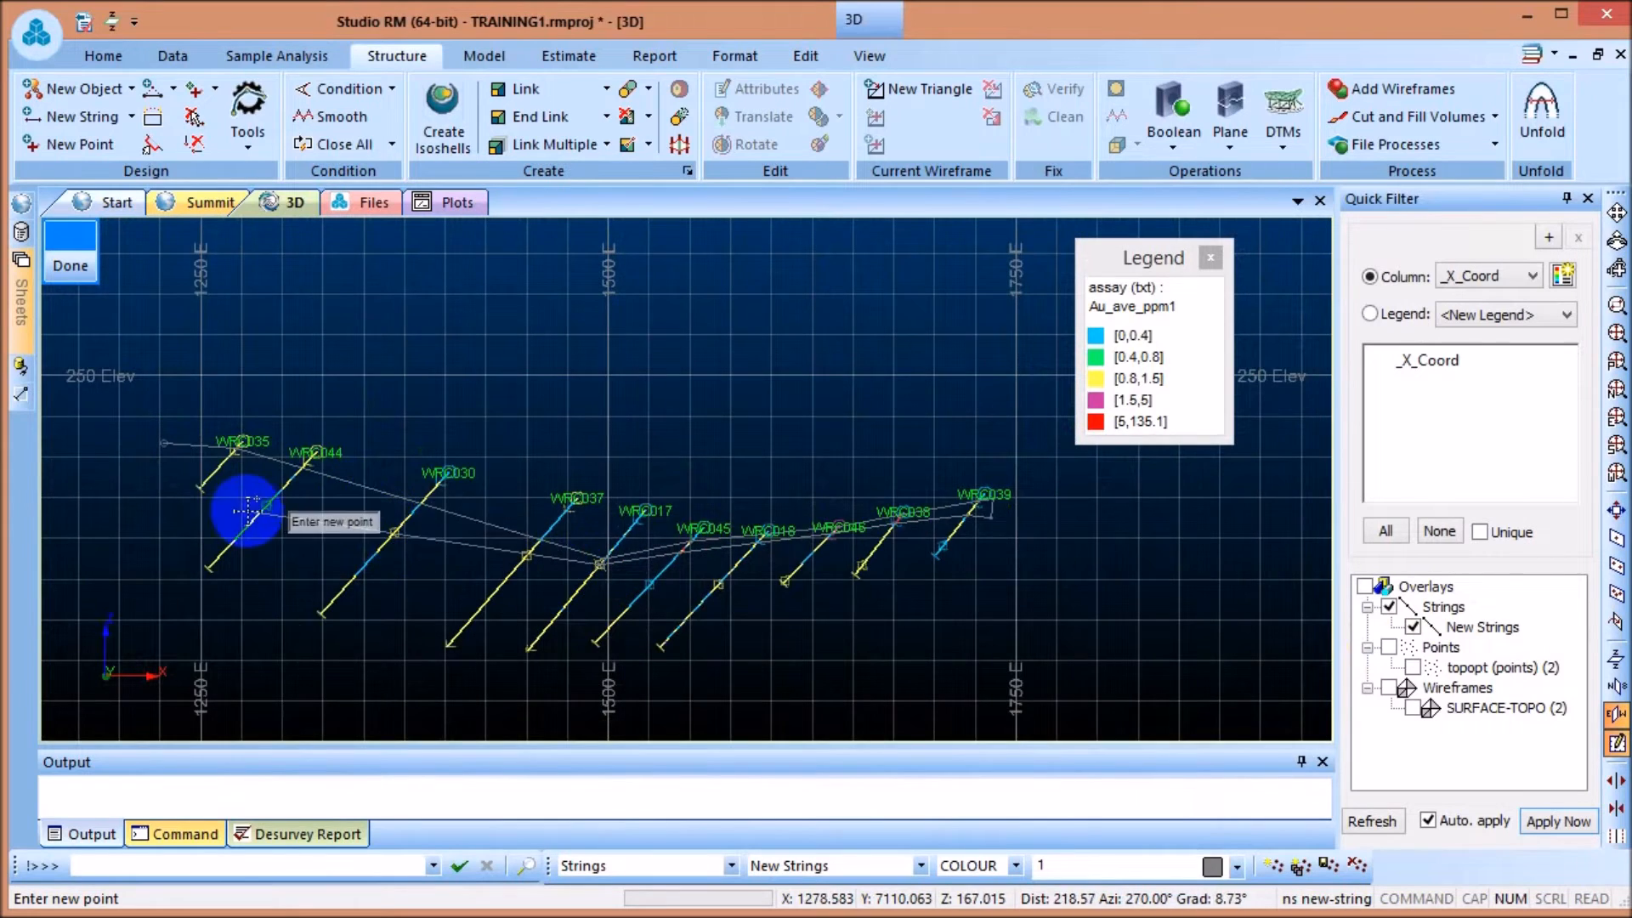
scroll(247, 510, "up", 3)
scroll(240, 504, "up", 3)
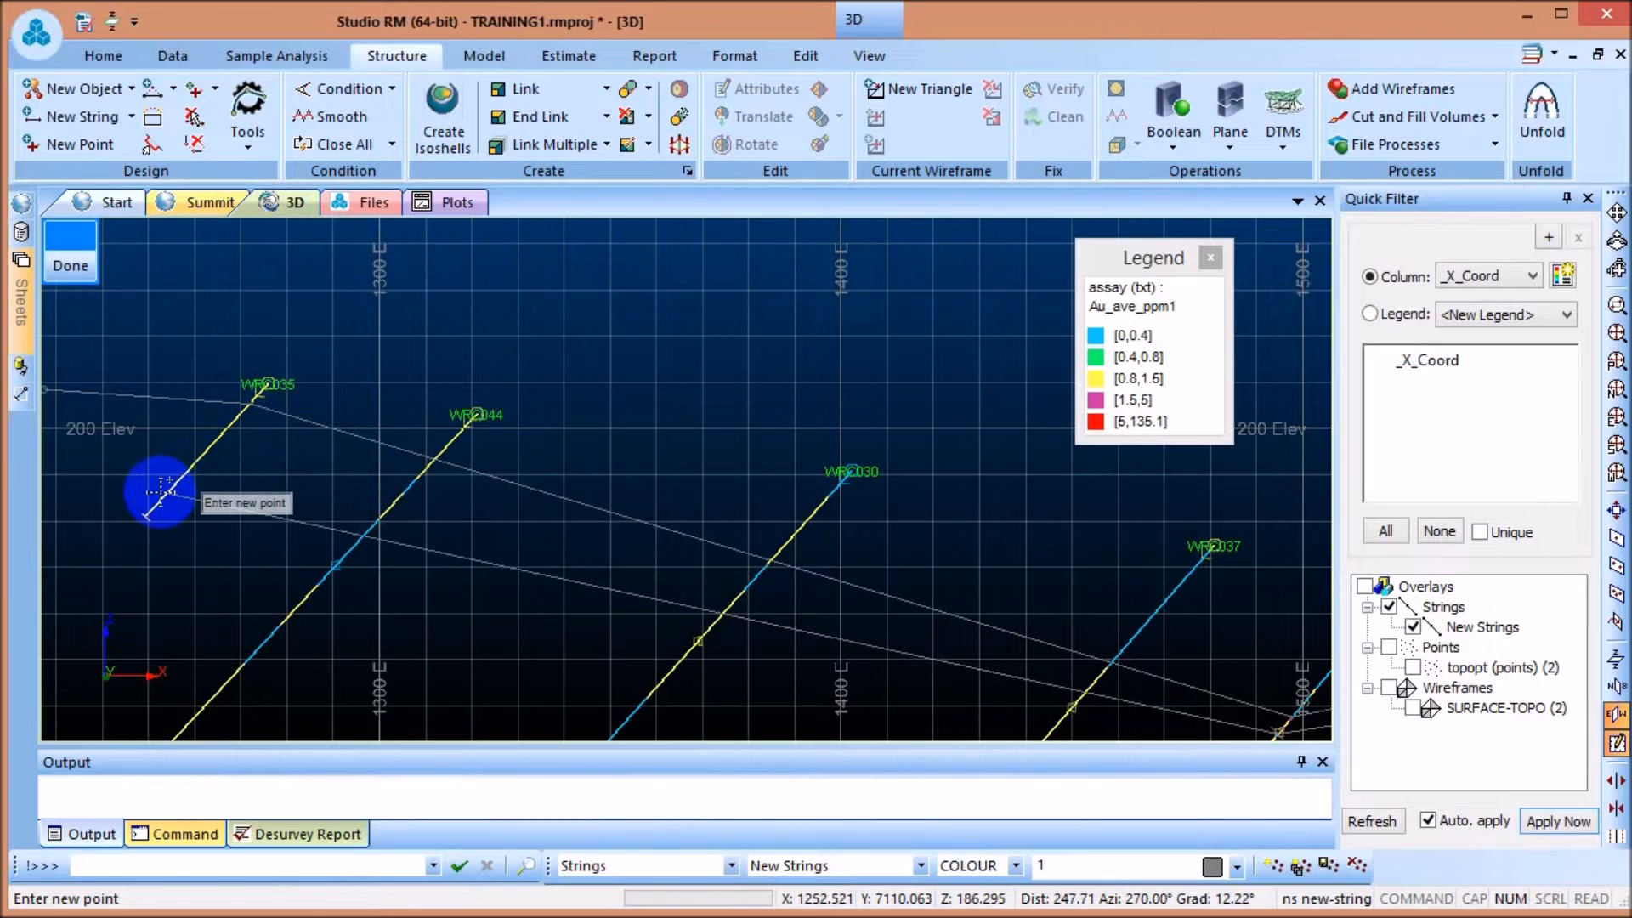
scroll(681, 416, "down", 3)
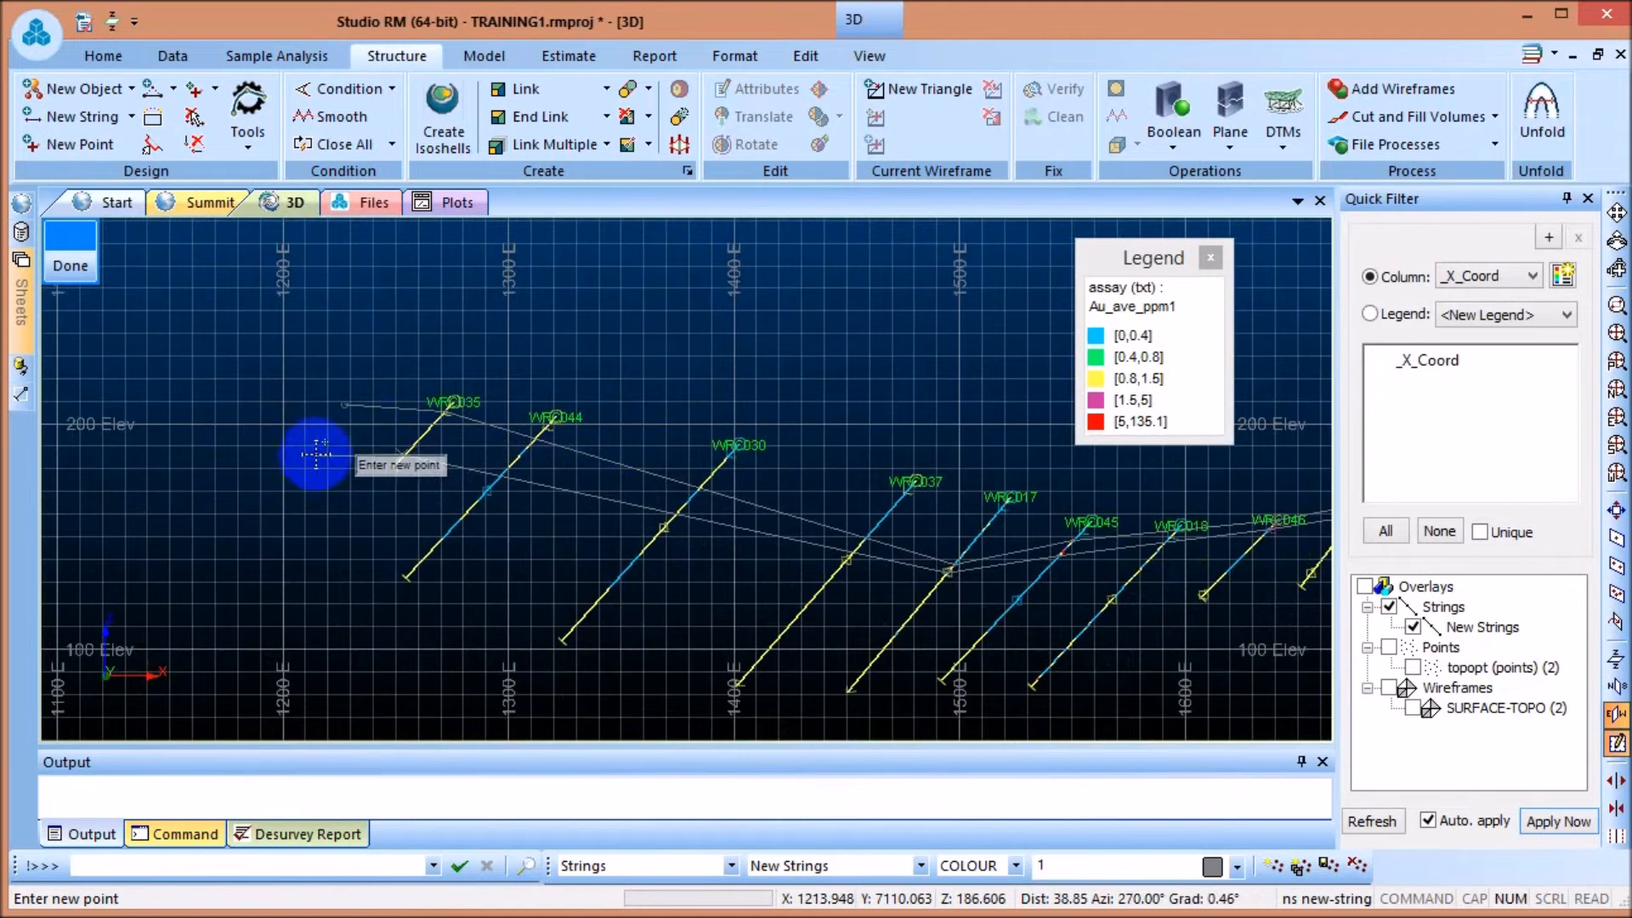
left_click(301, 444)
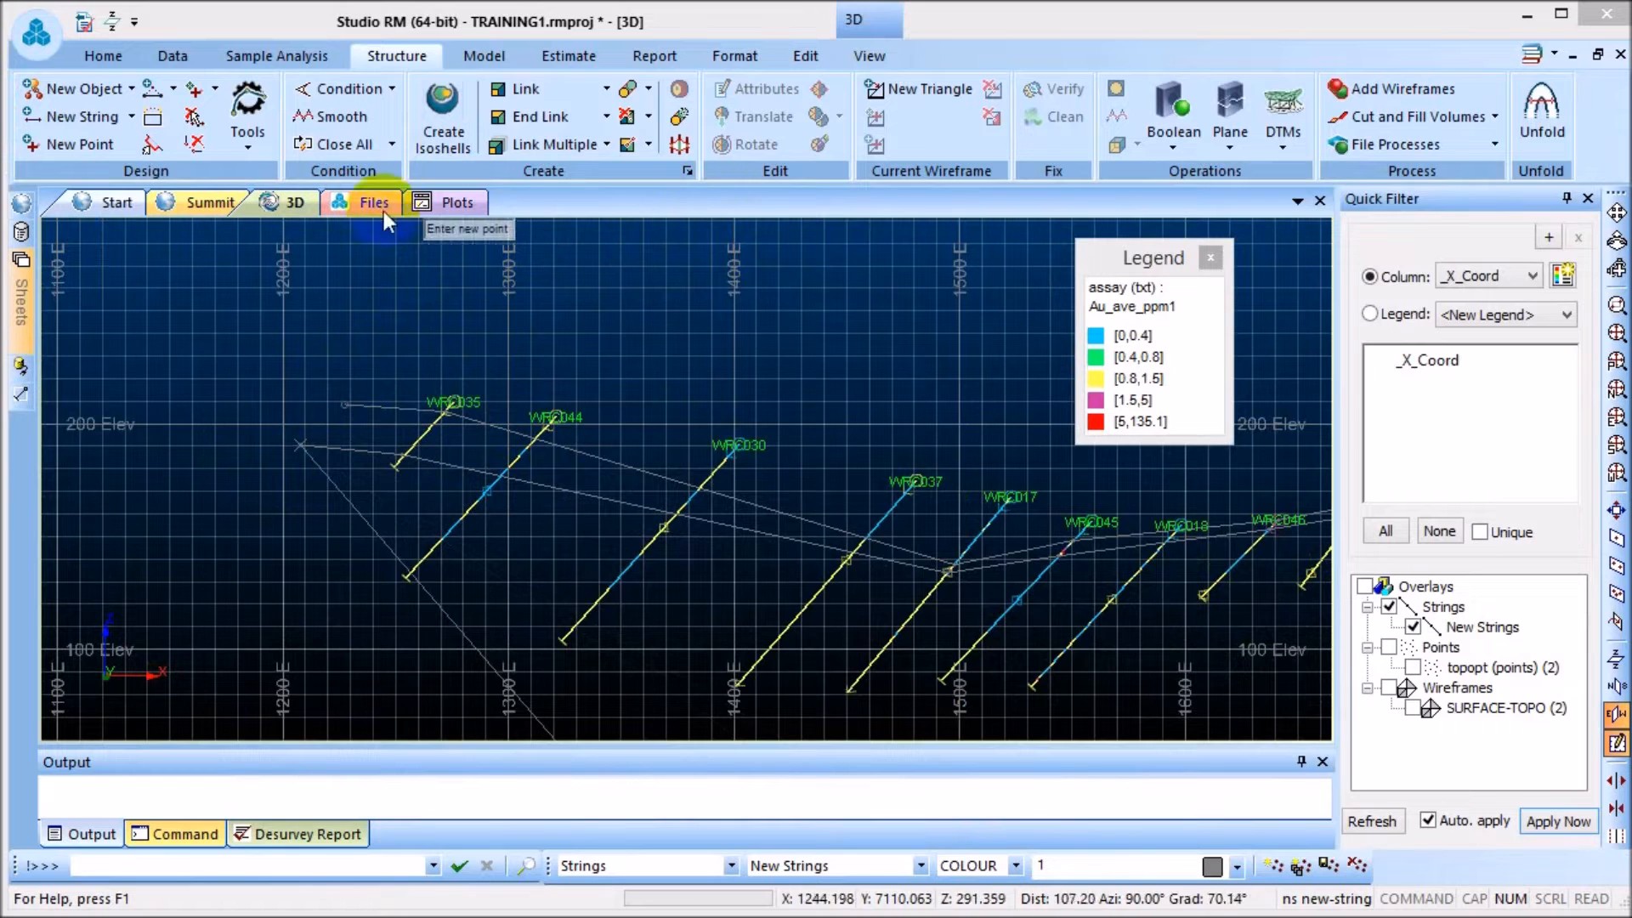
Finish digitizing and close the string into an outline at its western end beyond WRC035
left_click(804, 56)
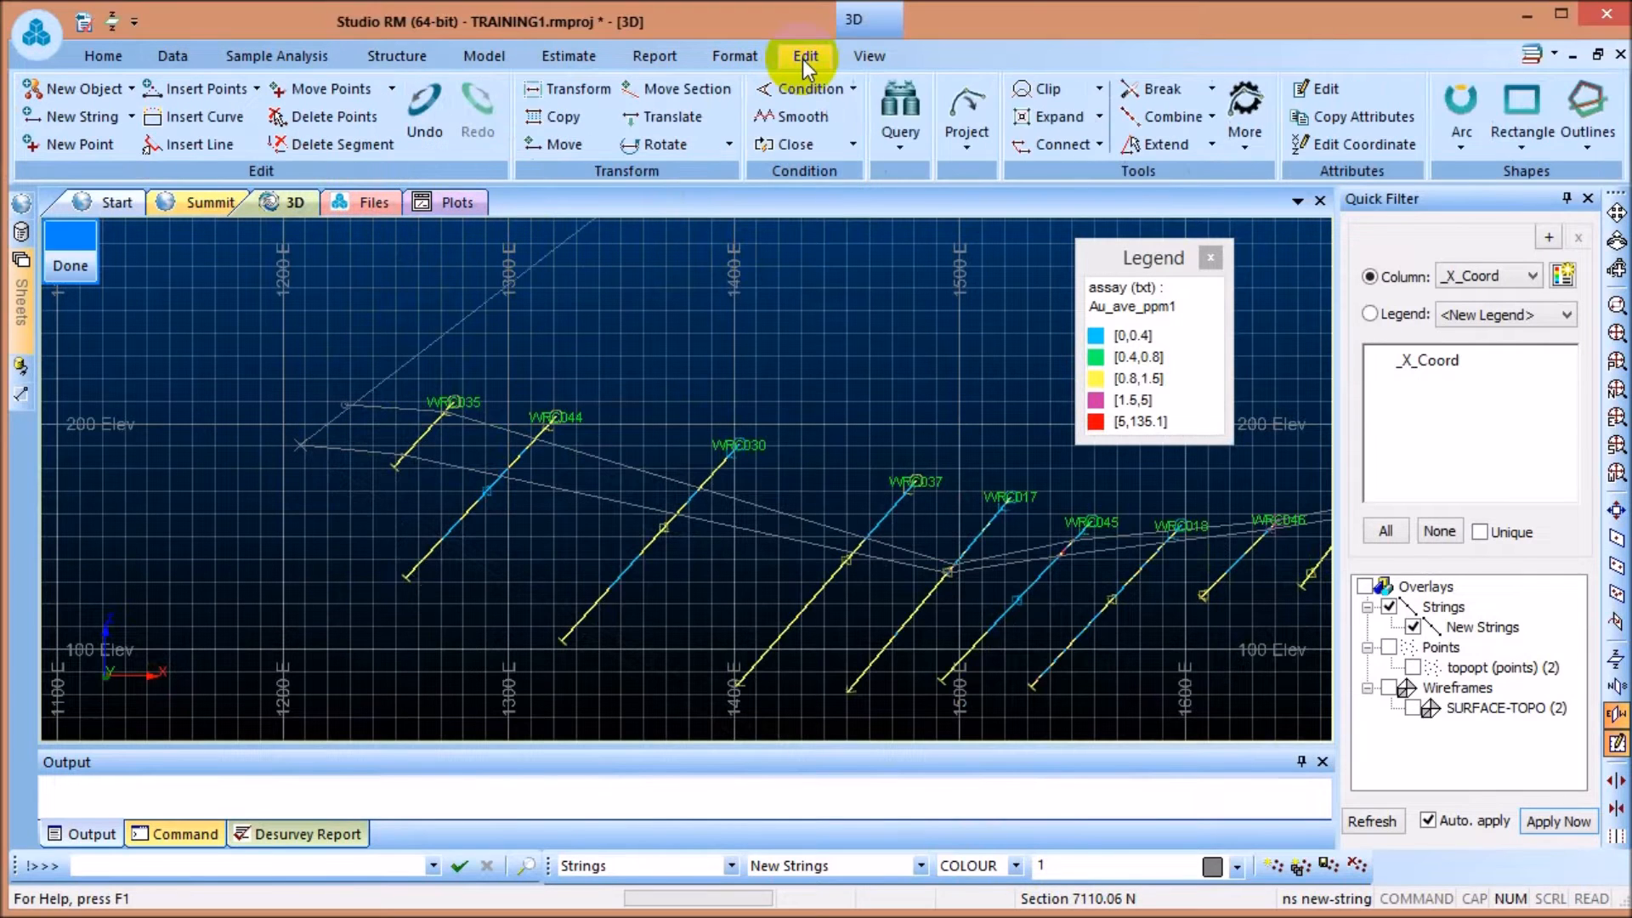
left_click(783, 145)
left_click(429, 423)
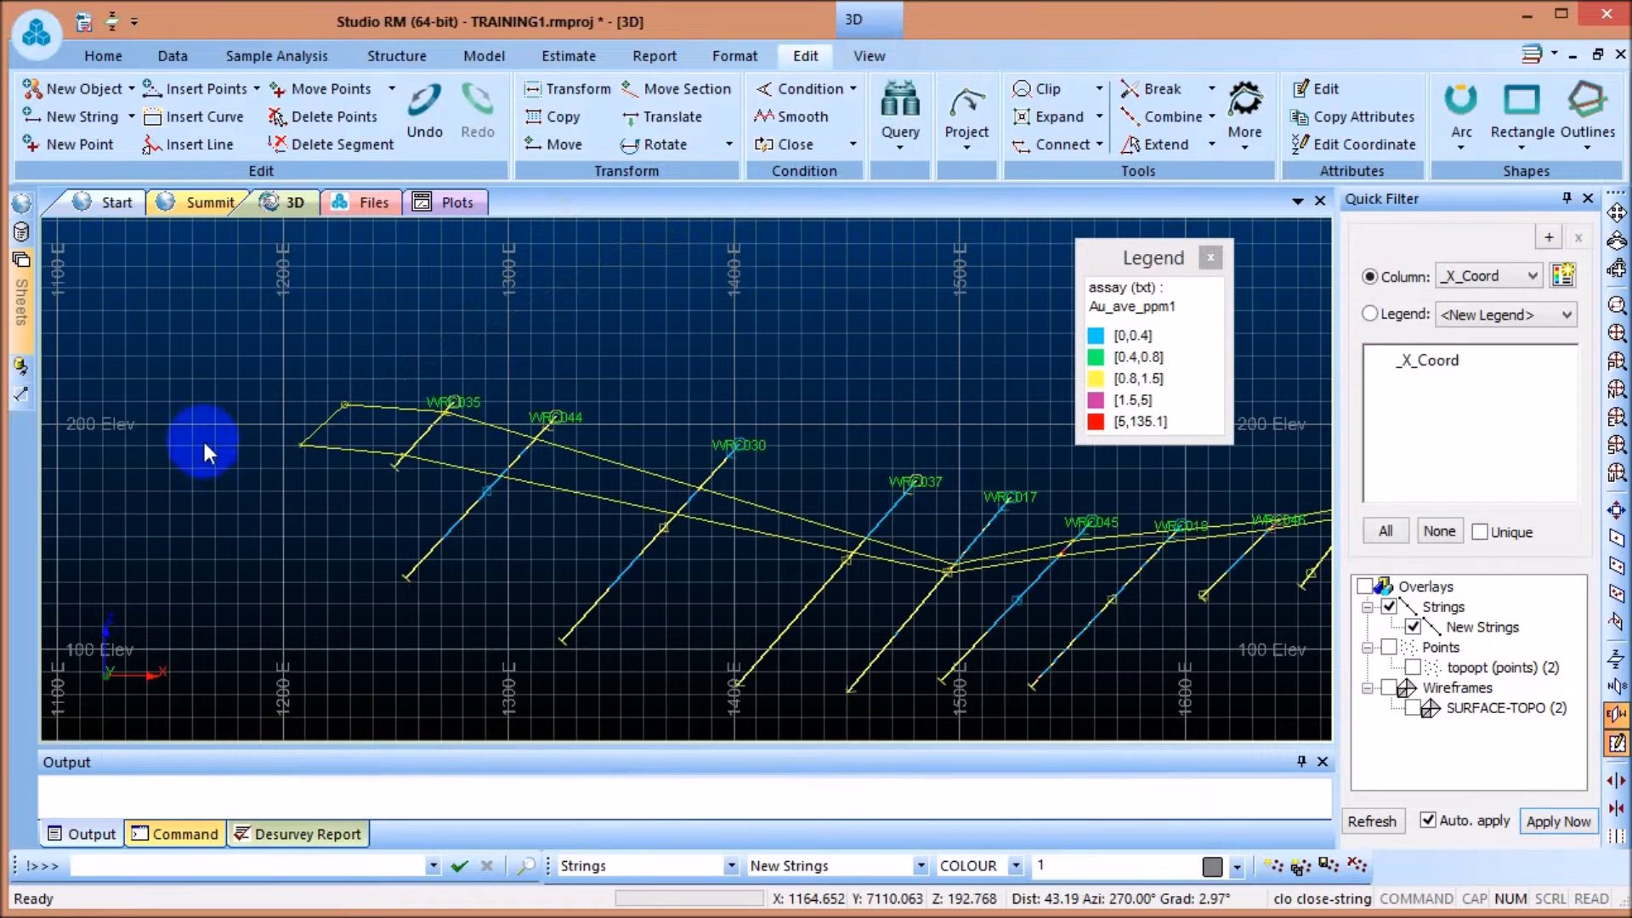
scroll(195, 429, "down", 3)
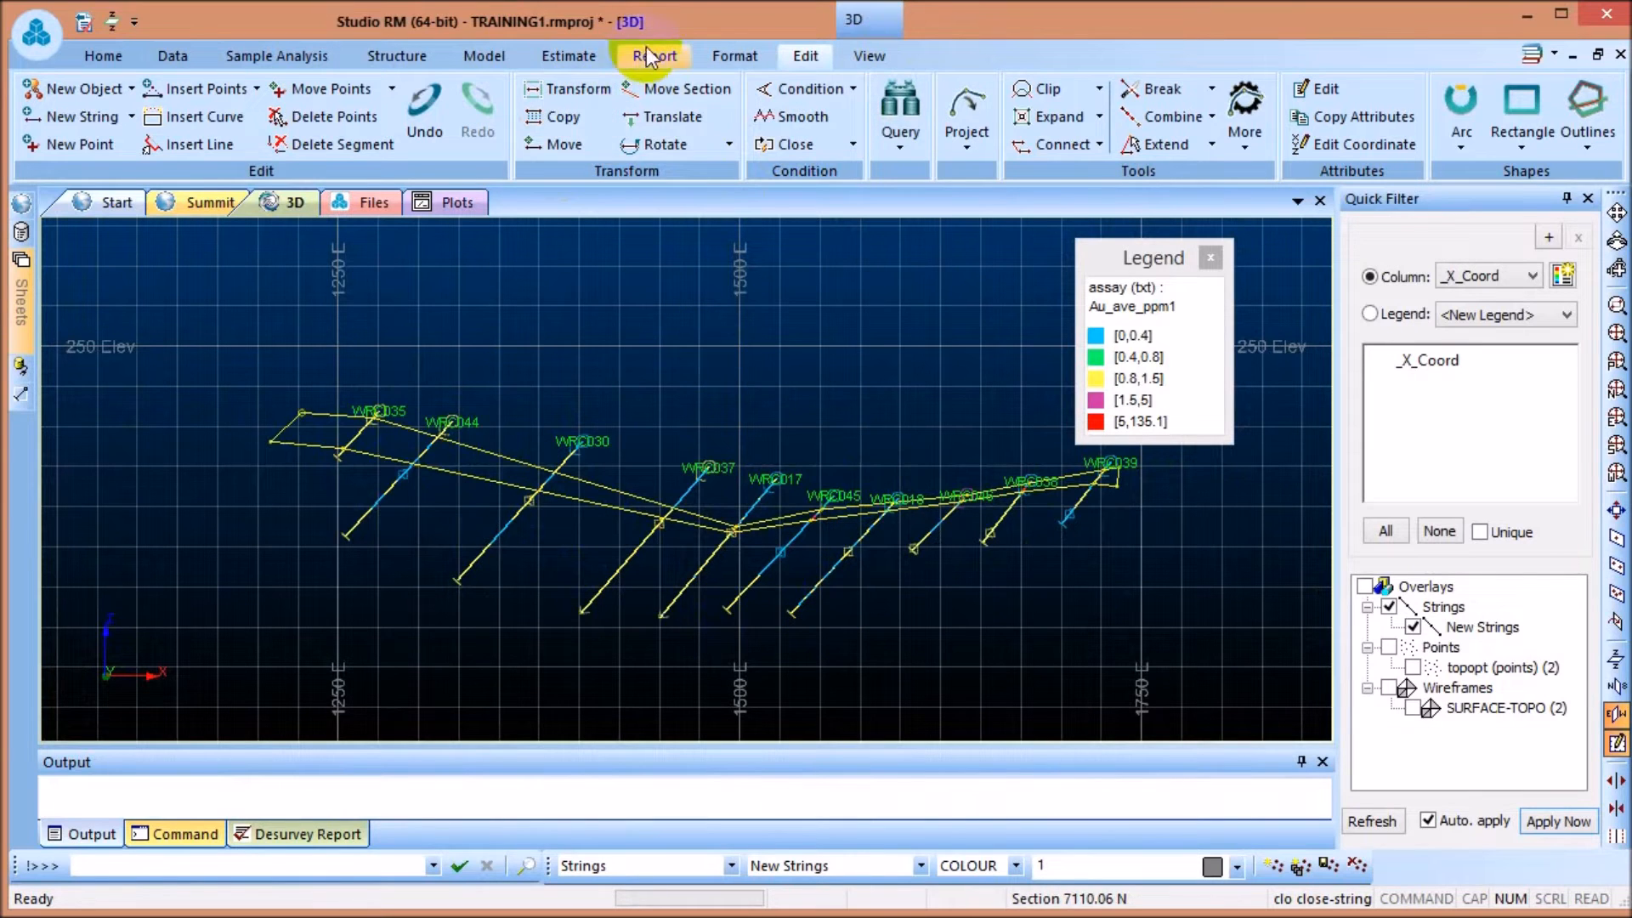
Step through the parallel sections at 7080.06 N and 7050.06 N to check for drillholes, and return to 7110.06 N
left_click(414, 56)
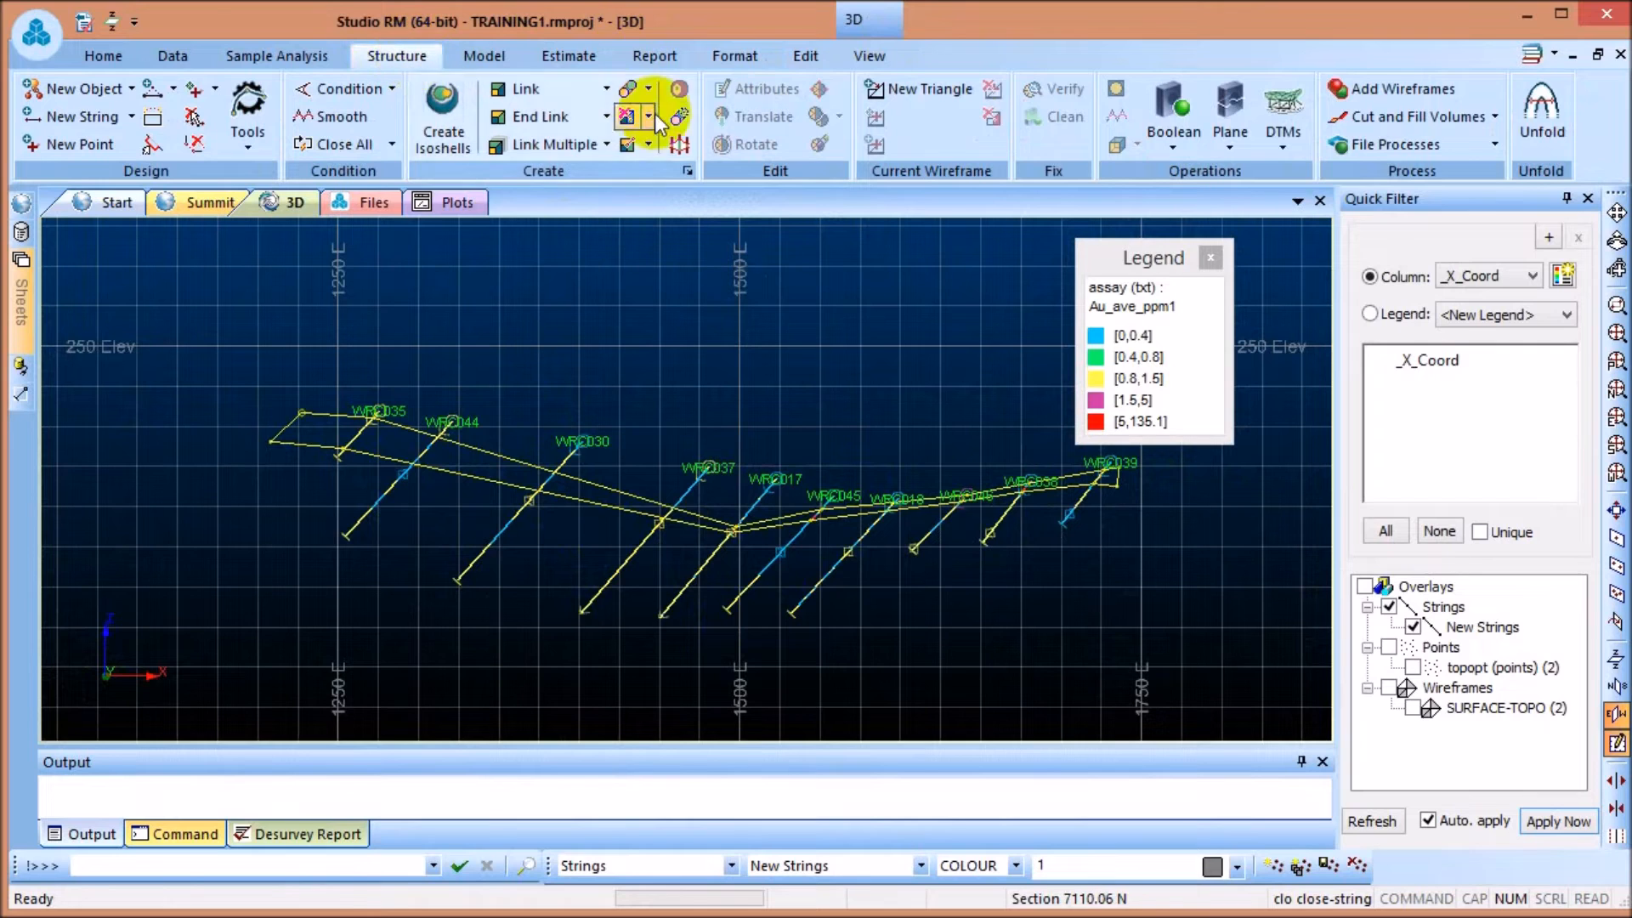
left_click(870, 56)
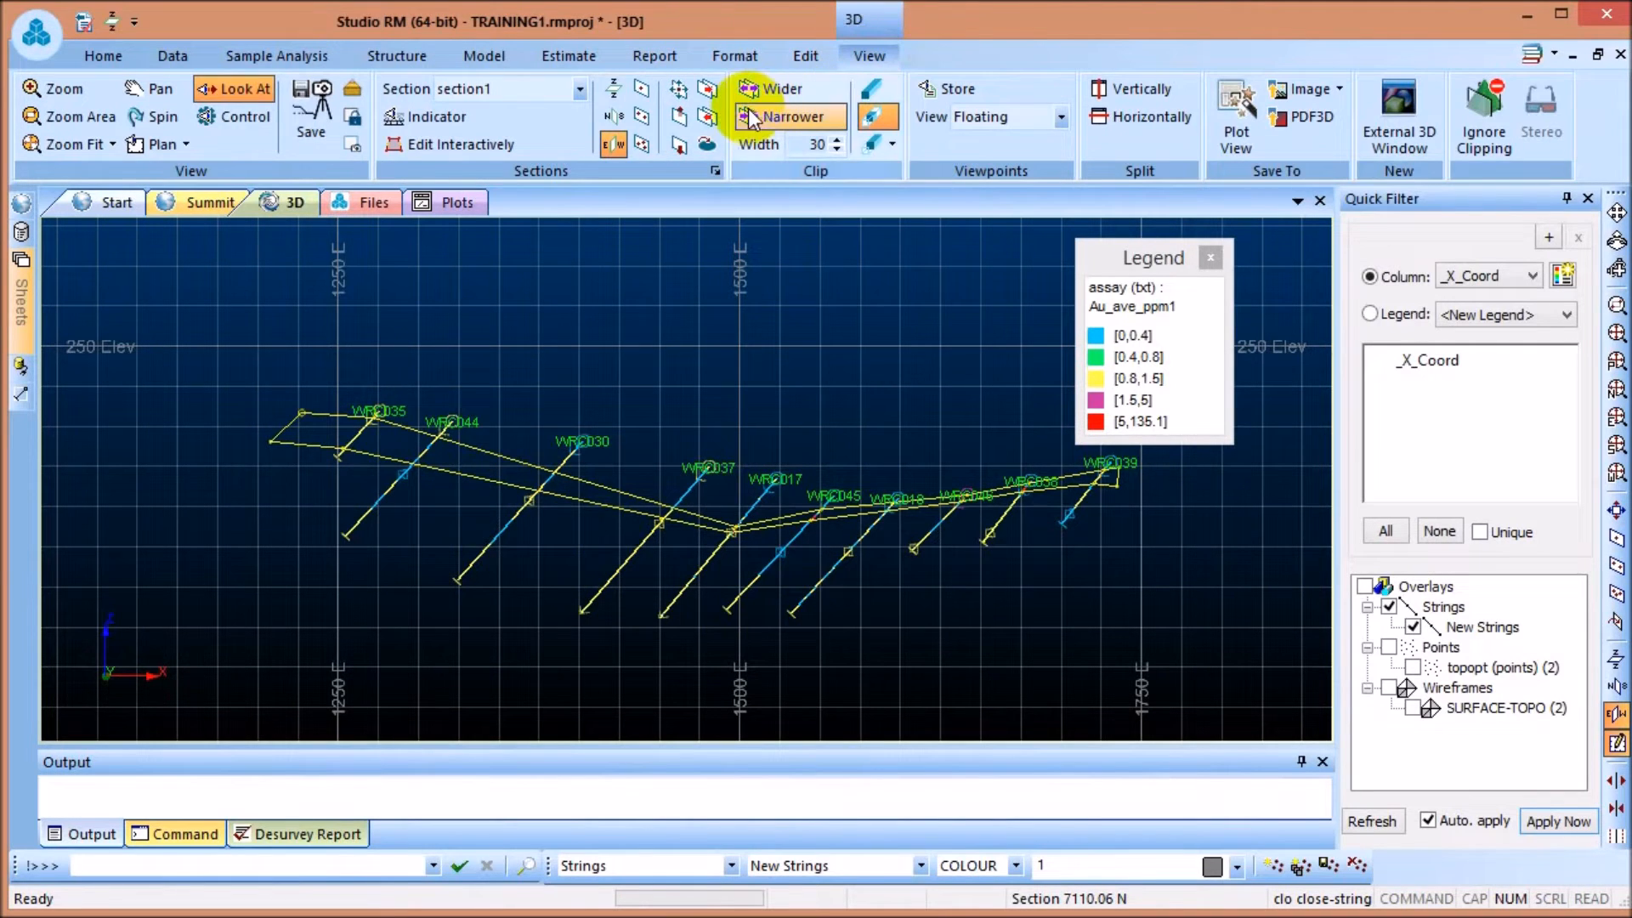
left_click(707, 88)
scroll(629, 611, "down", 3)
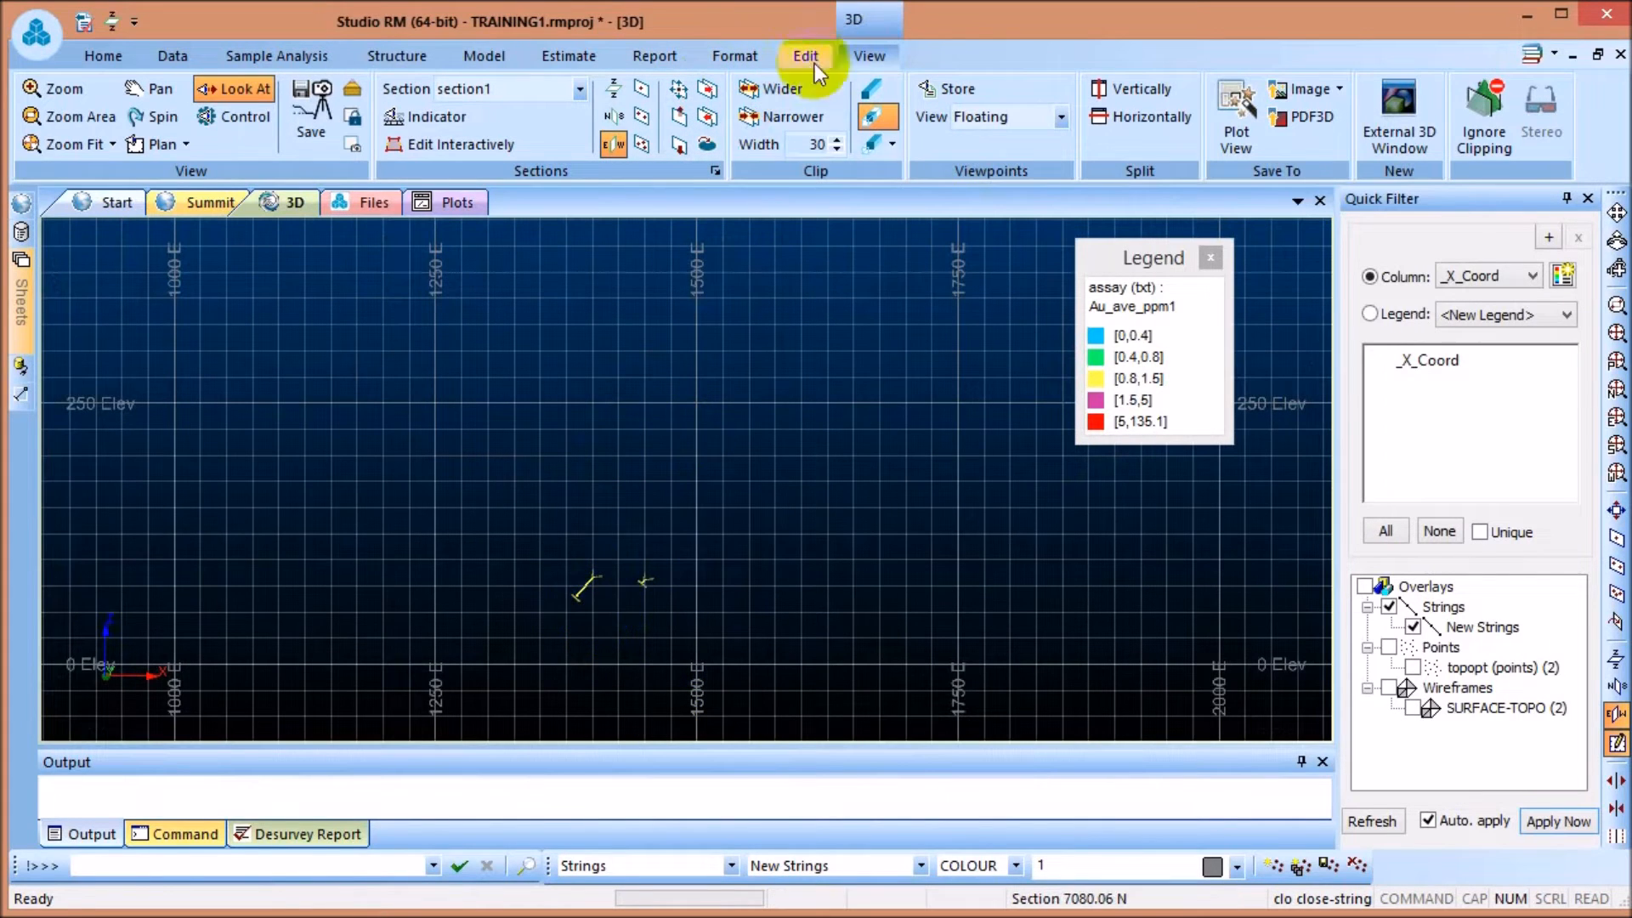
left_click(707, 120)
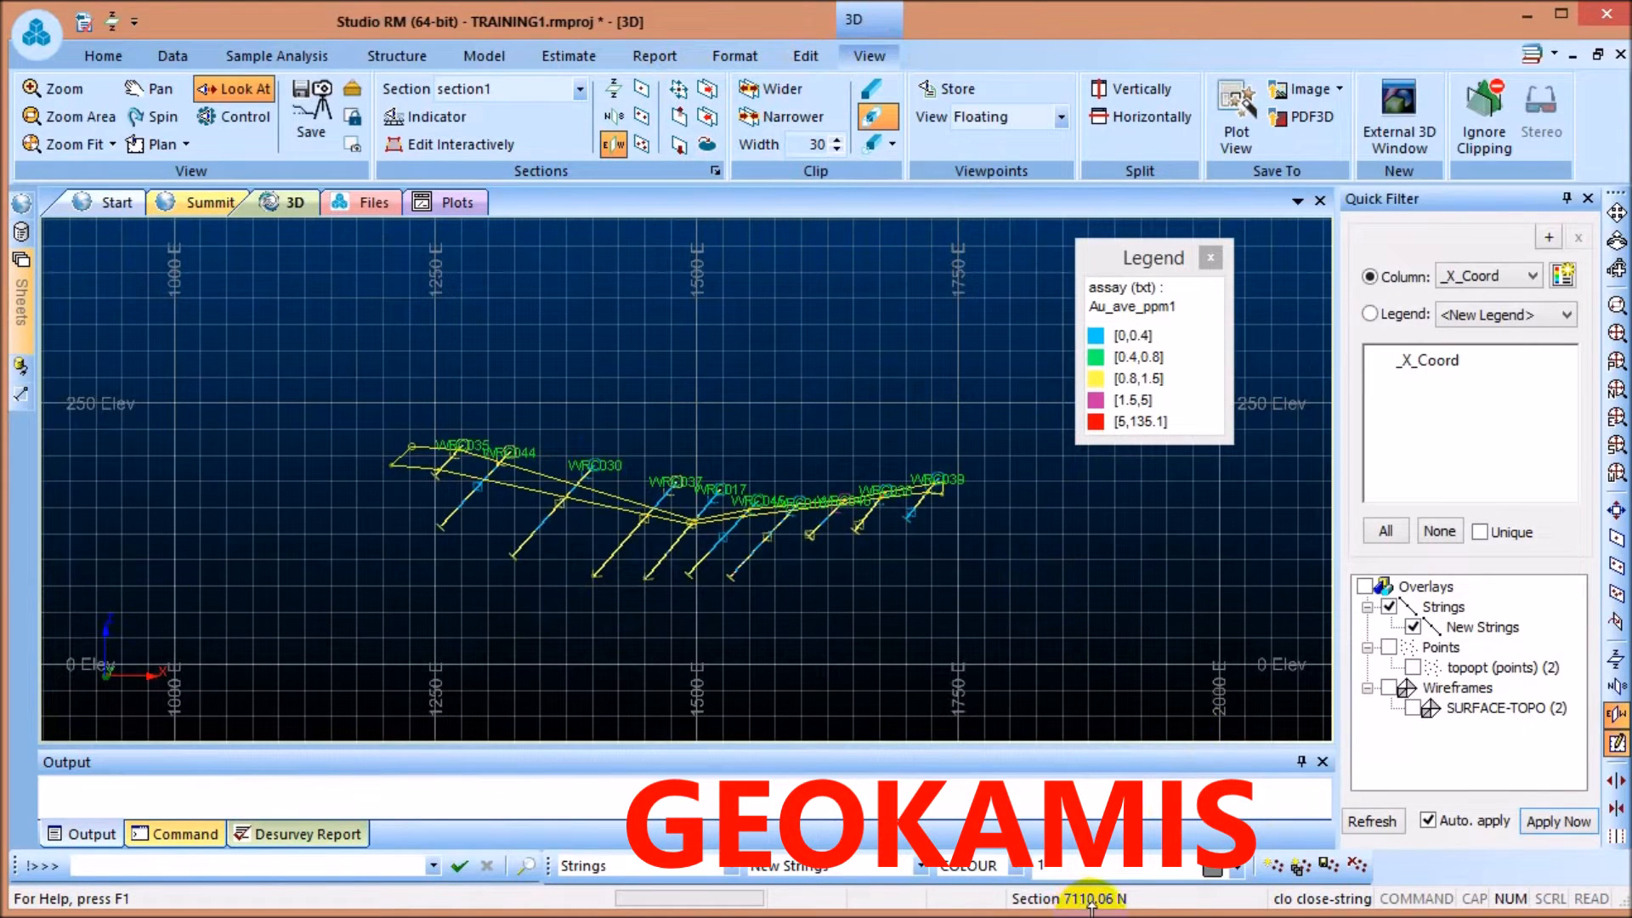
left_click(708, 95)
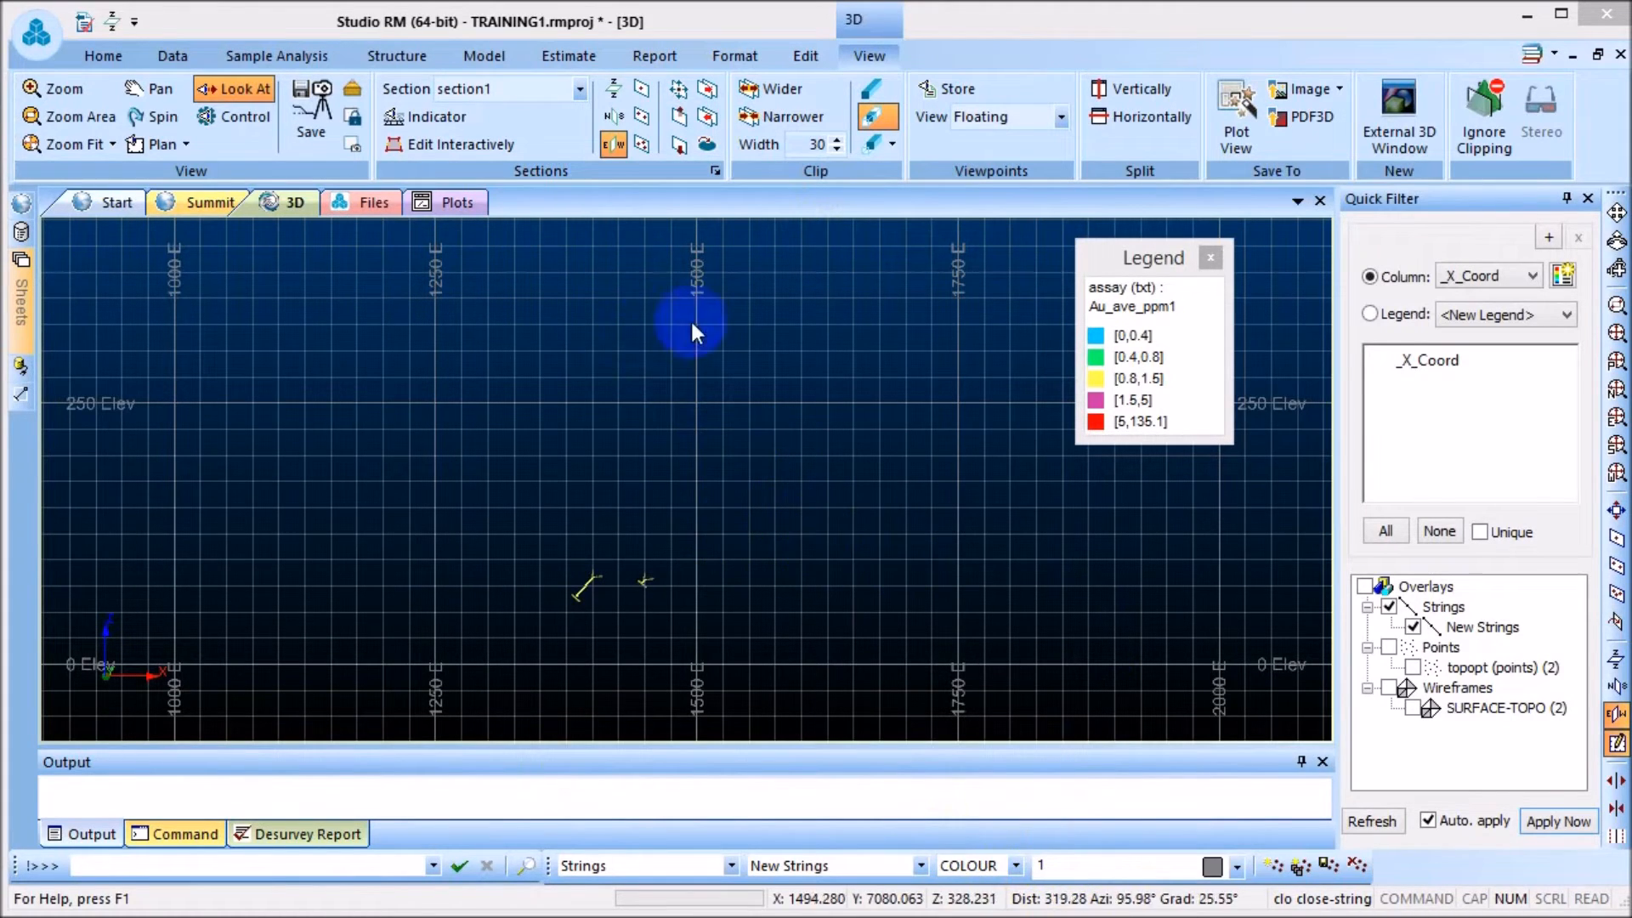
left_click(709, 98)
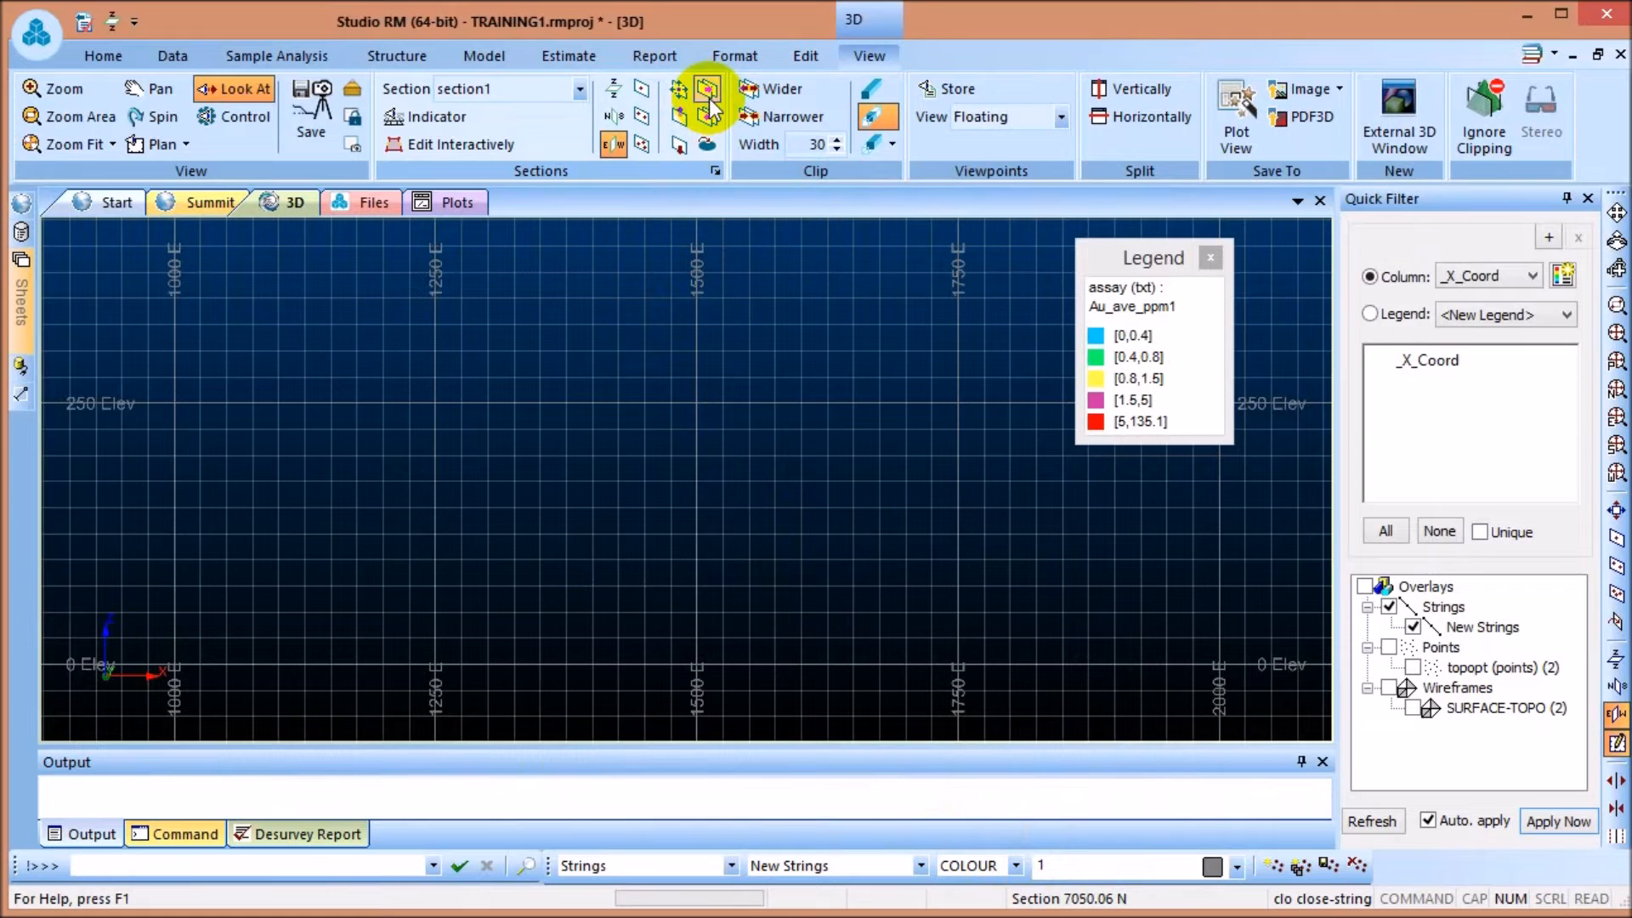
left_click(706, 119)
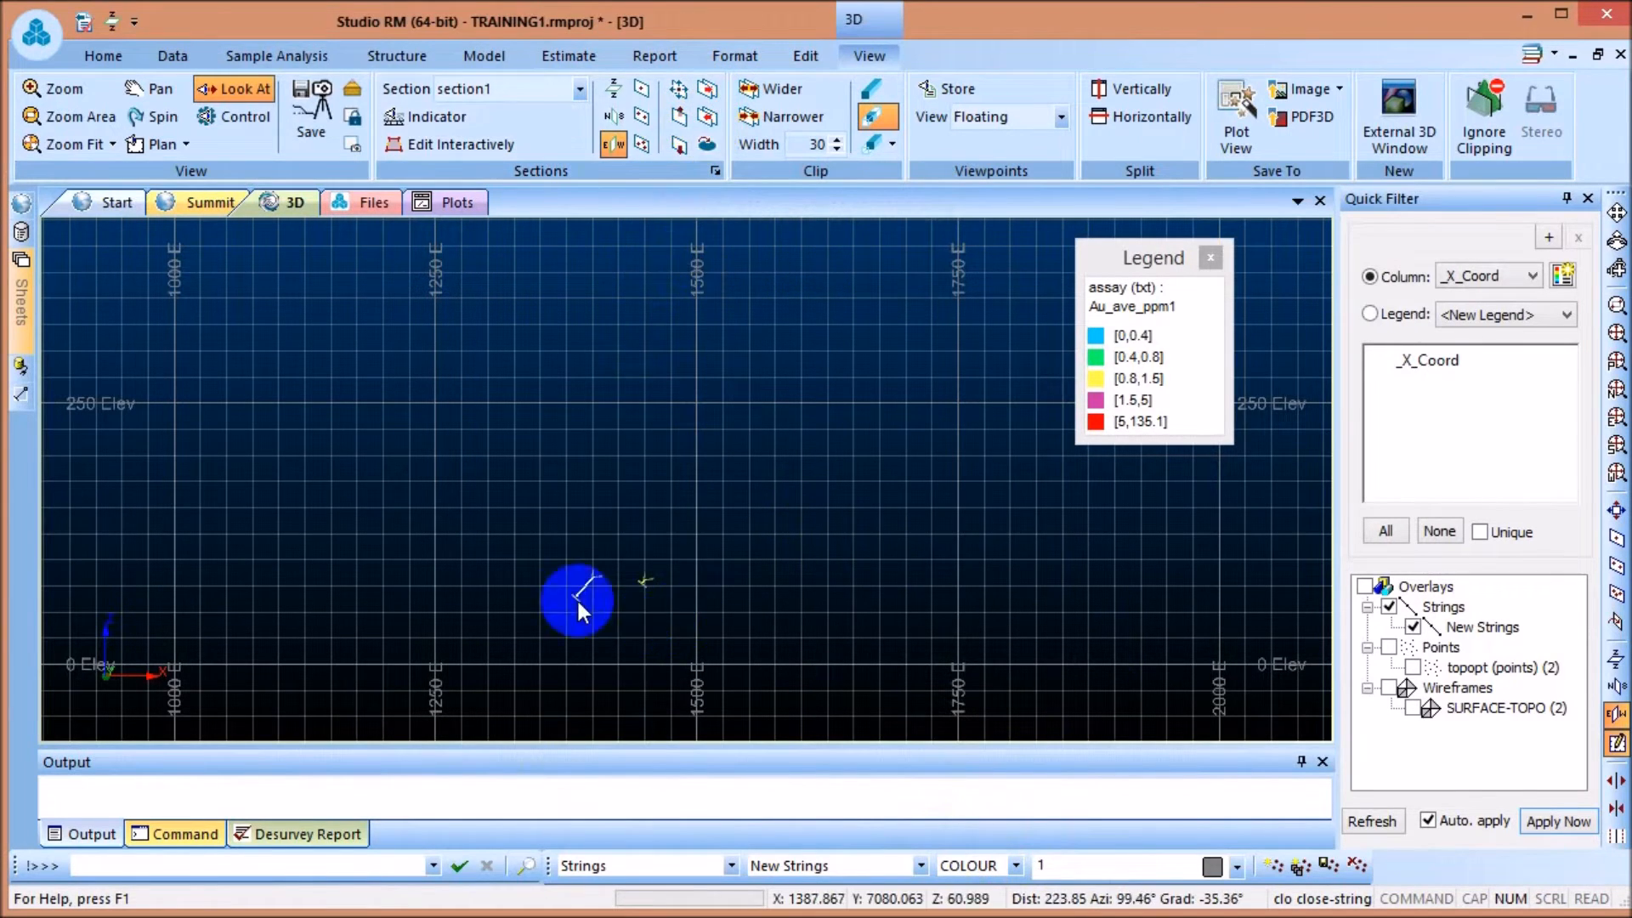
scroll(578, 598, "up", 7)
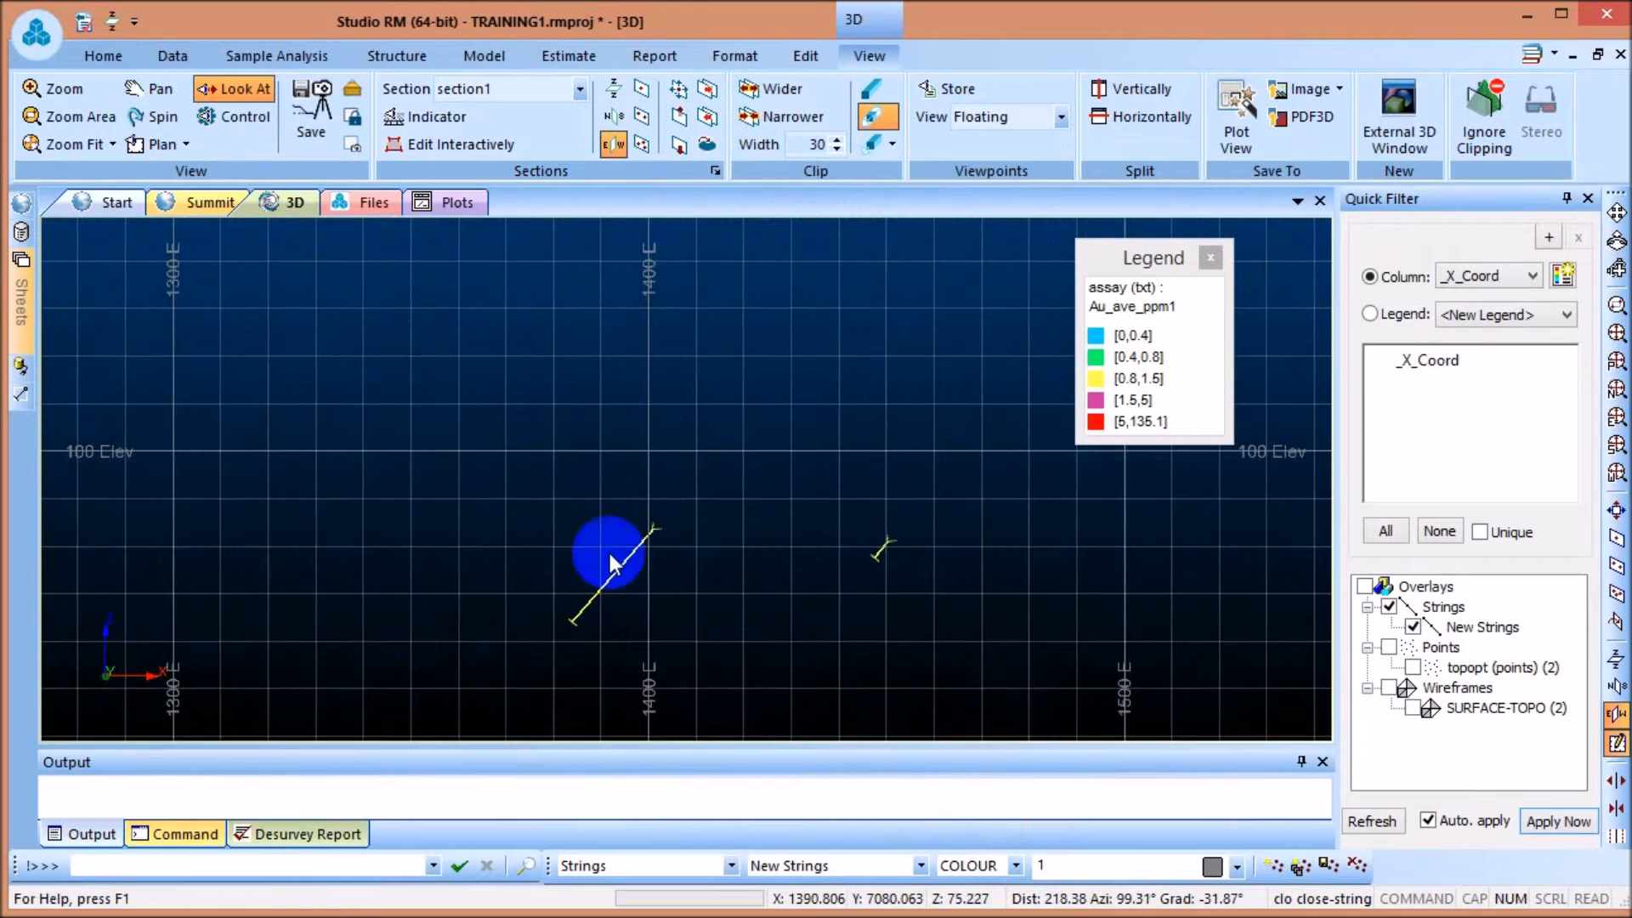
left_click(709, 123)
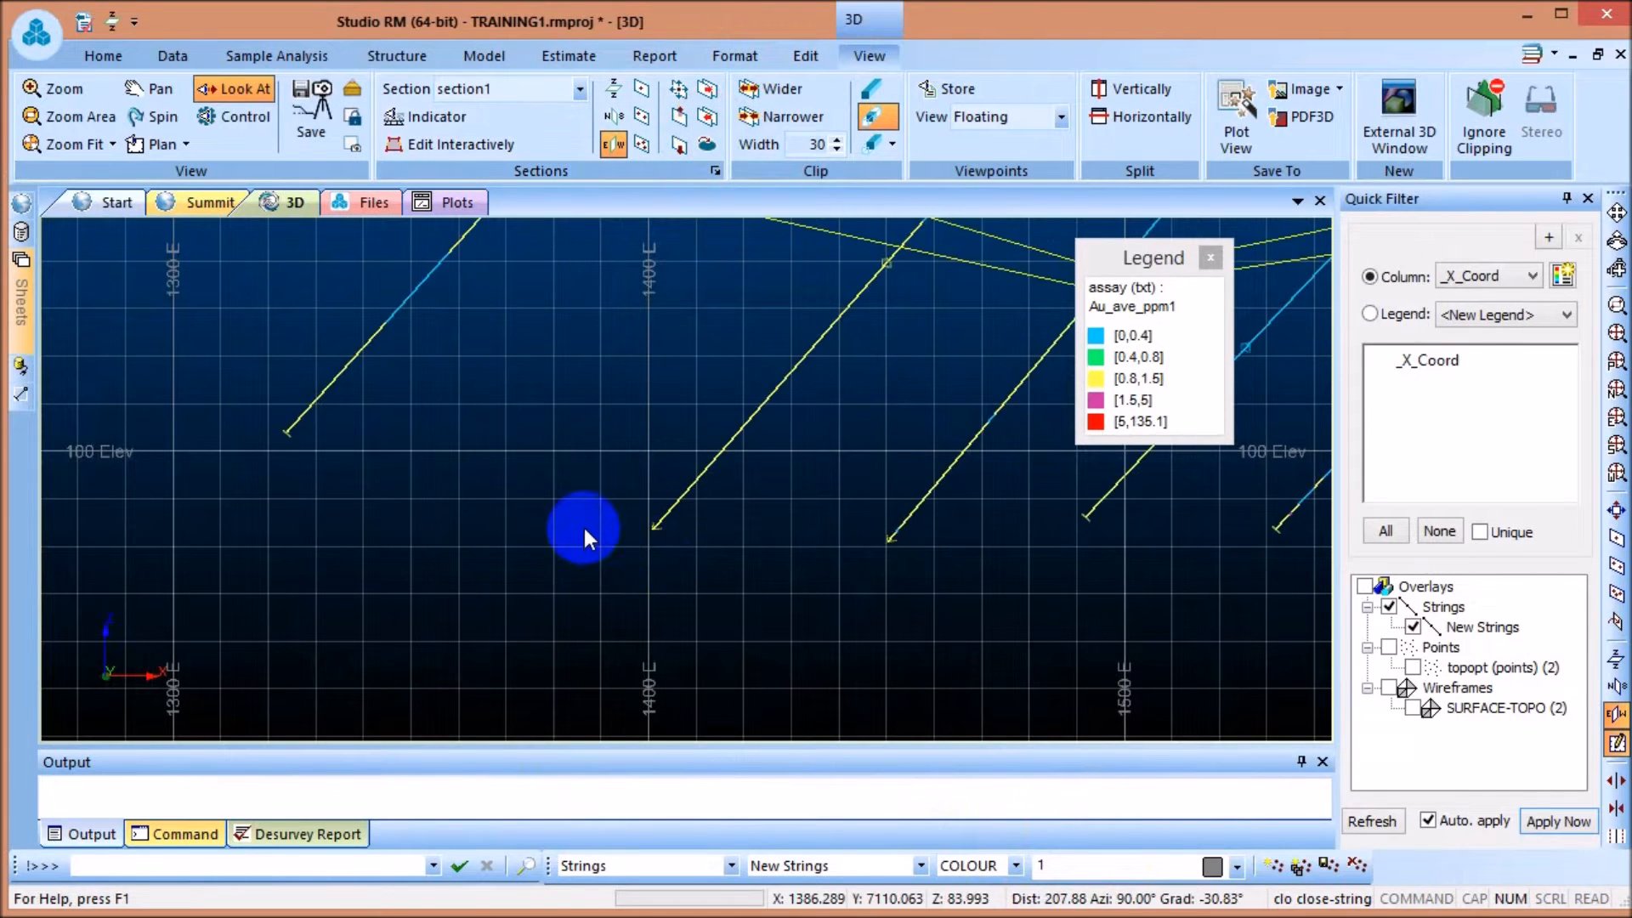
scroll(579, 527, "down", 4)
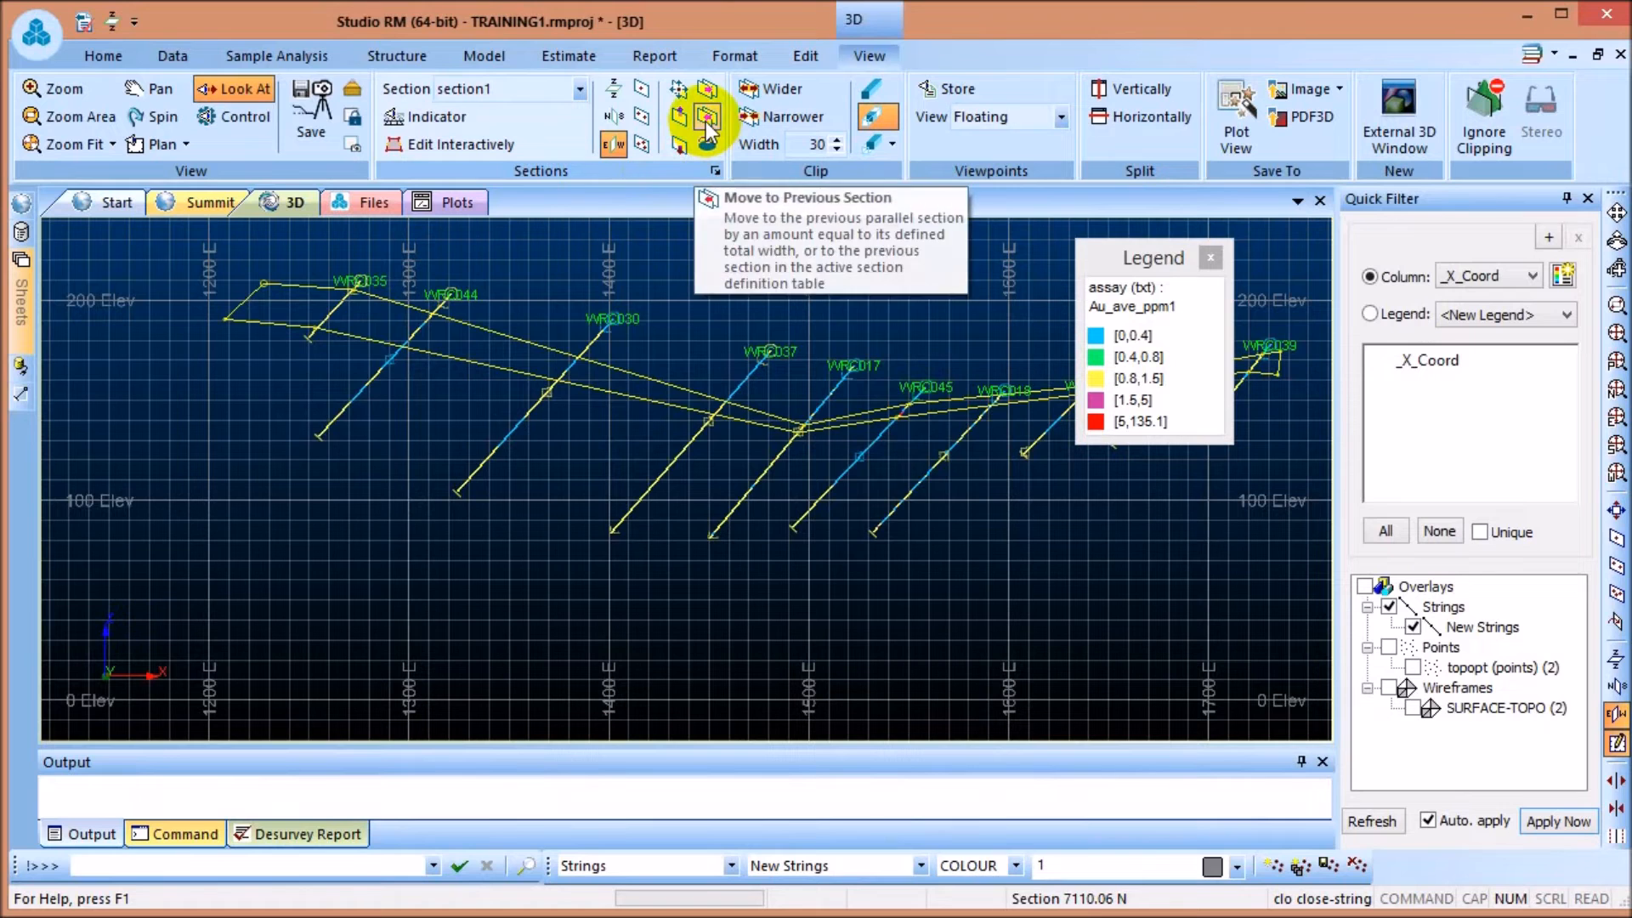
Move the view to the parallel section at 7140.06 N and examine the high-grade intervals on its western drillholes
left_click(706, 123)
scroll(777, 557, "down", 1)
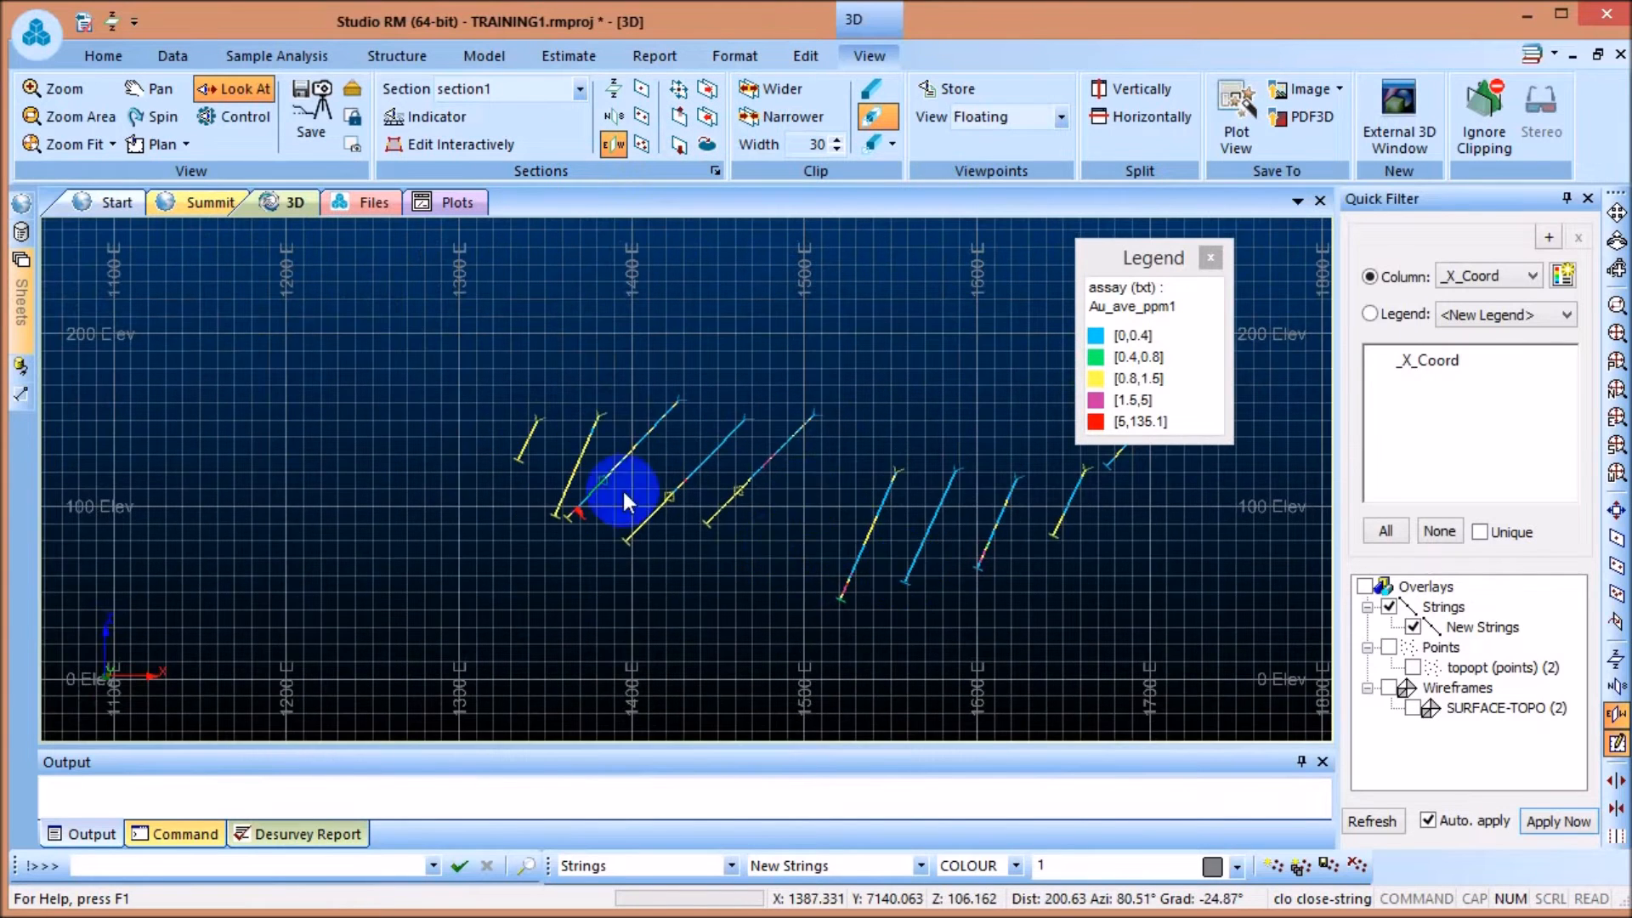
scroll(429, 520, "down", 3)
scroll(958, 513, "up", 1)
scroll(396, 512, "up", 4)
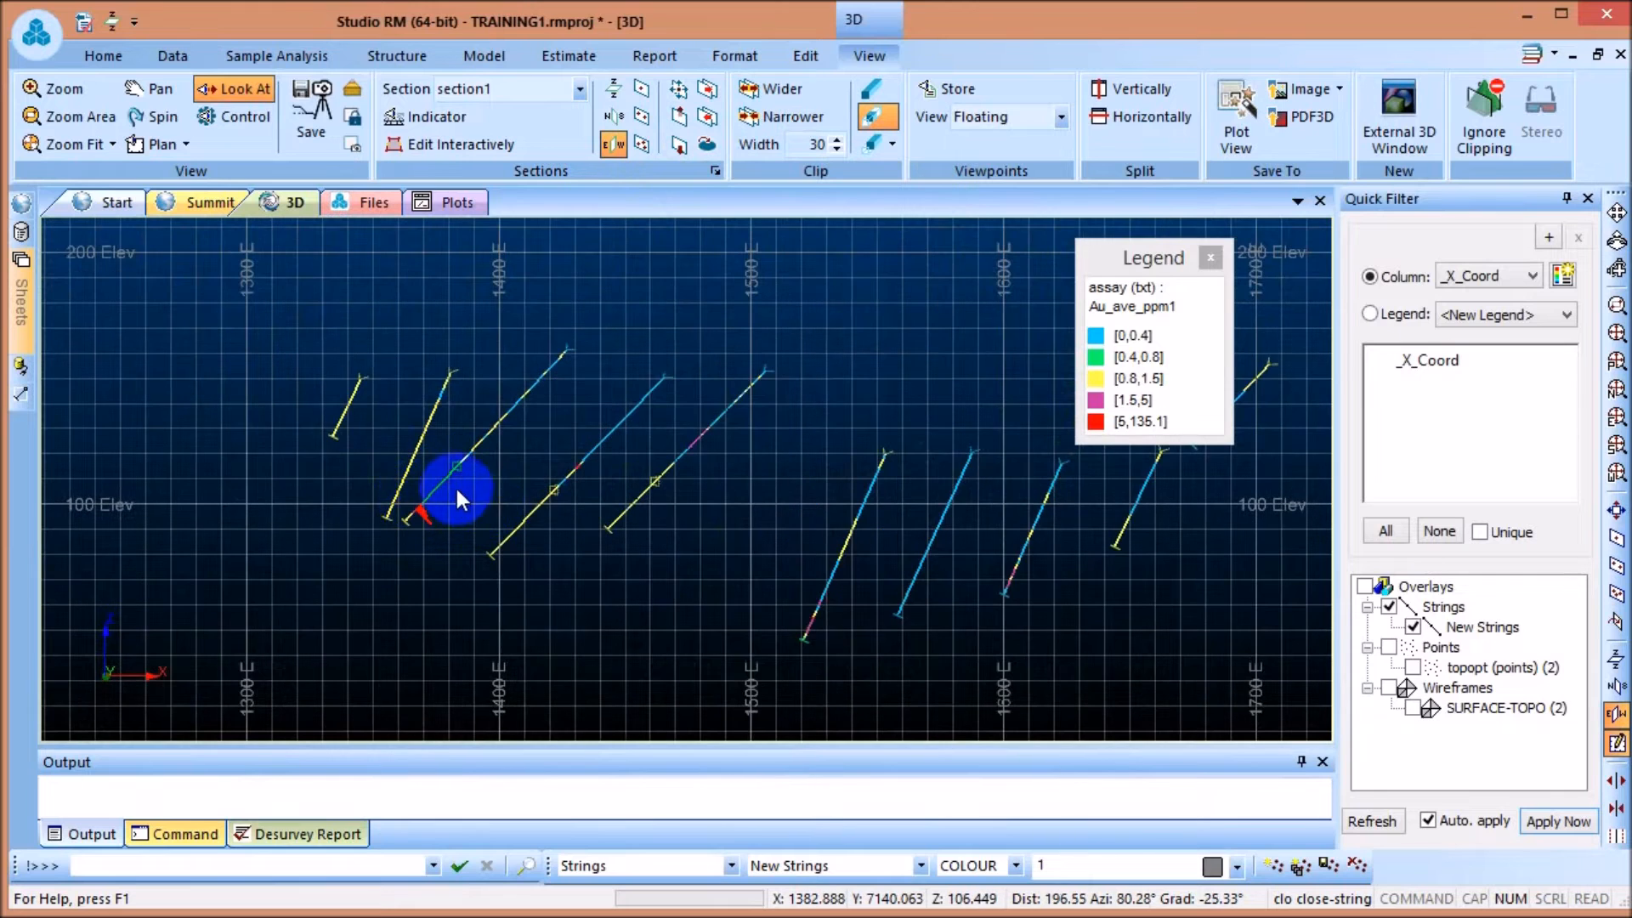
scroll(455, 488, "up", 4)
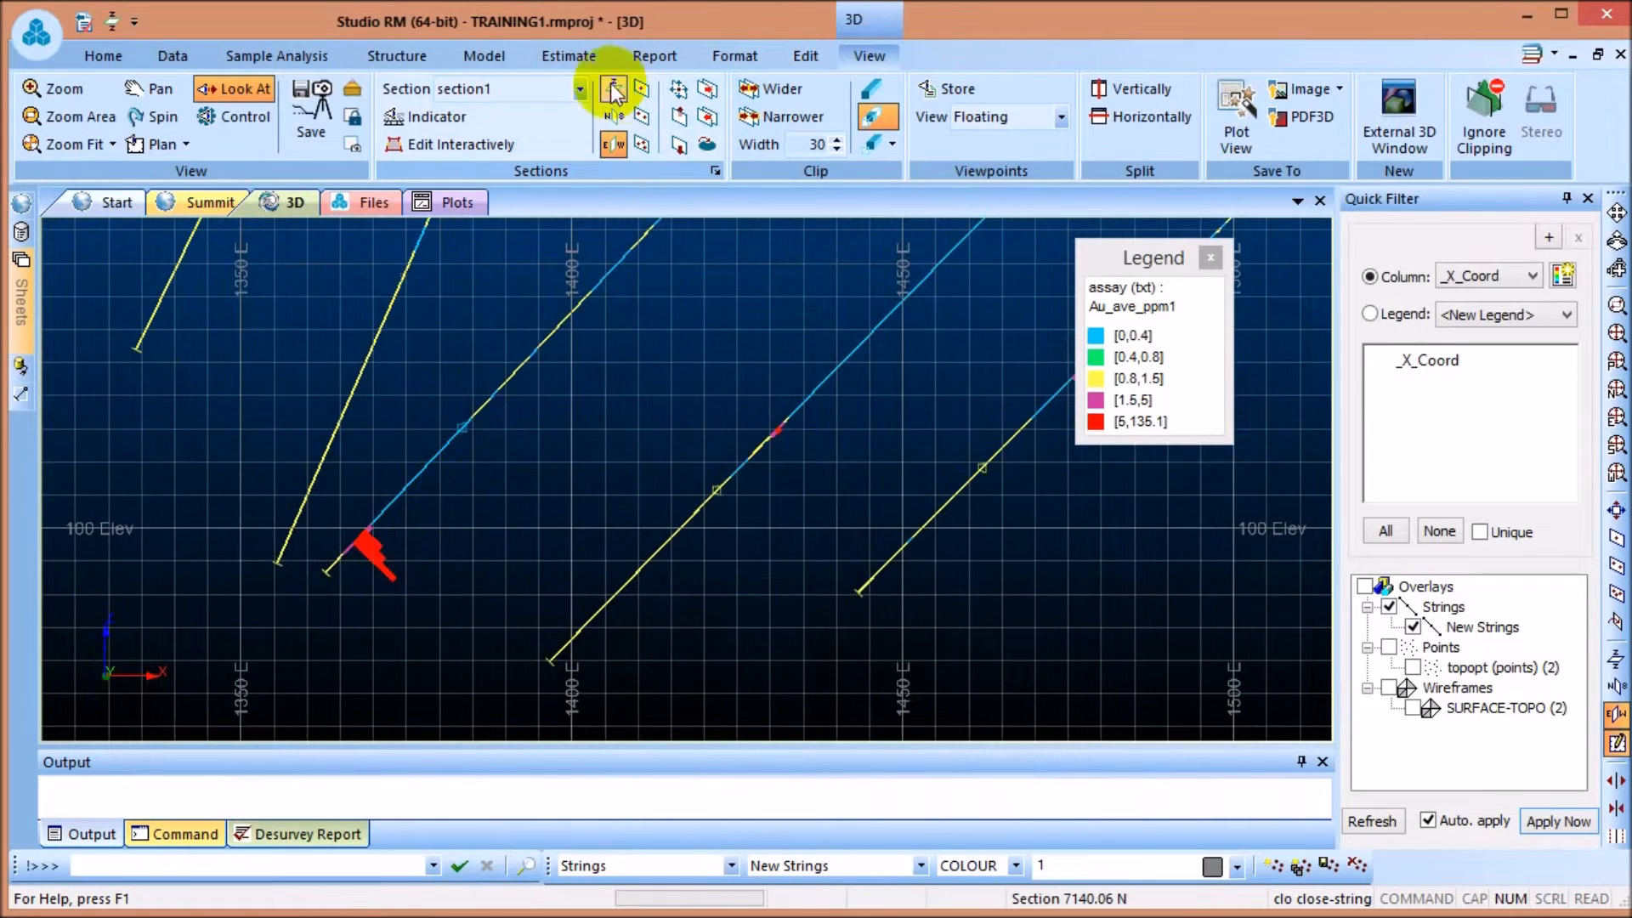
Start a new string west of the deep western drillholes and carry it to the top of the first red high-grade interval
left_click(813, 60)
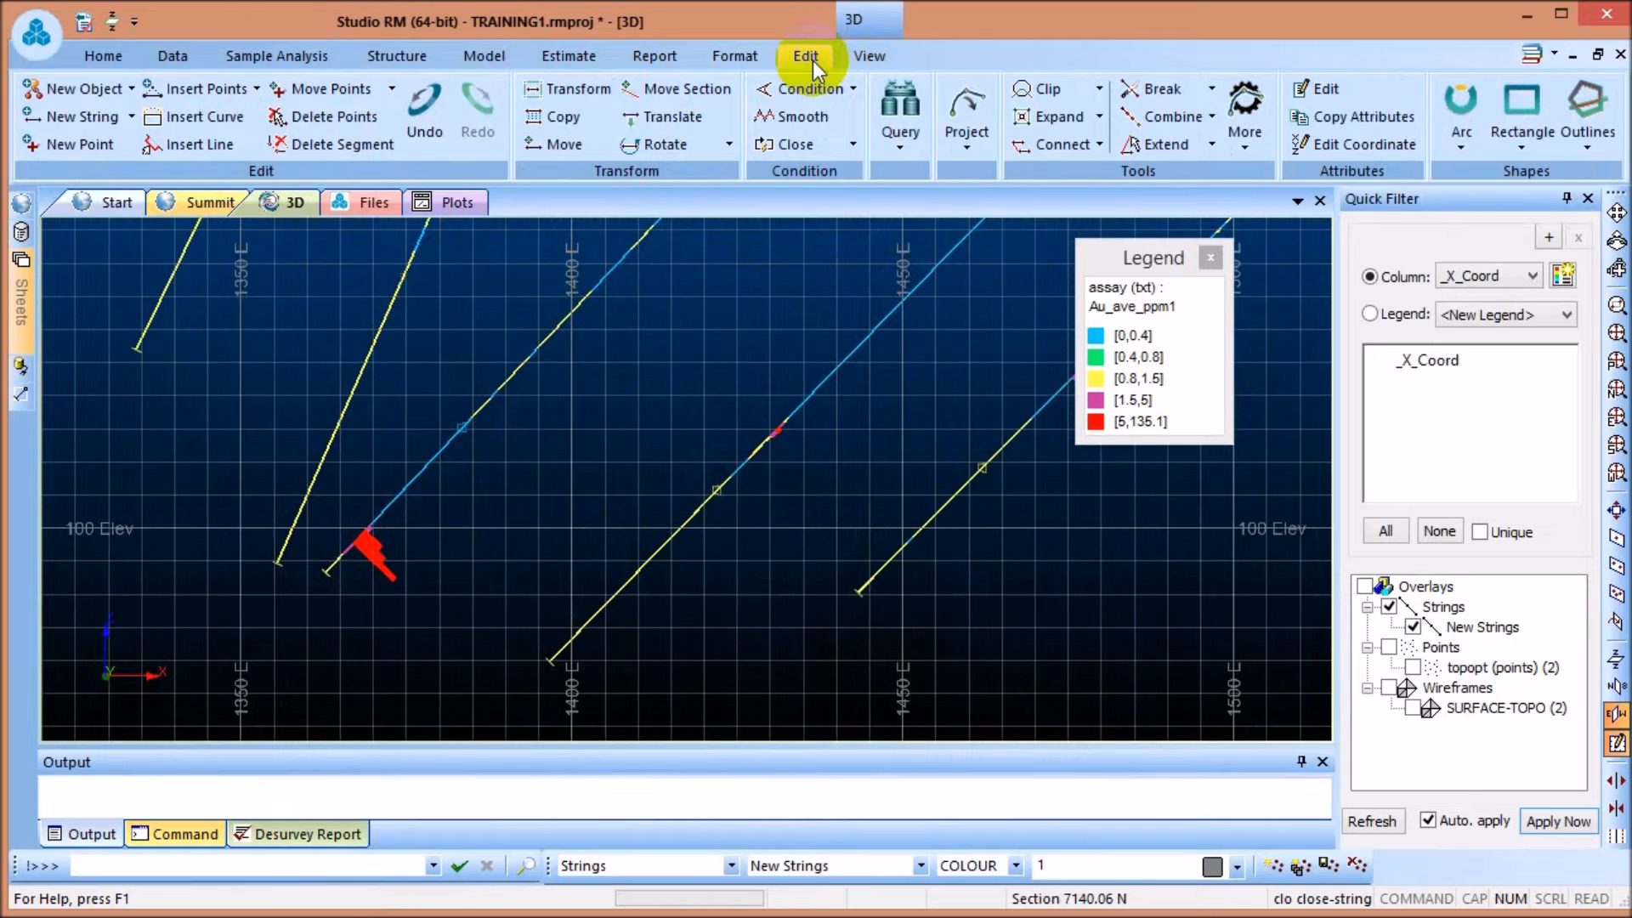
left_click(83, 117)
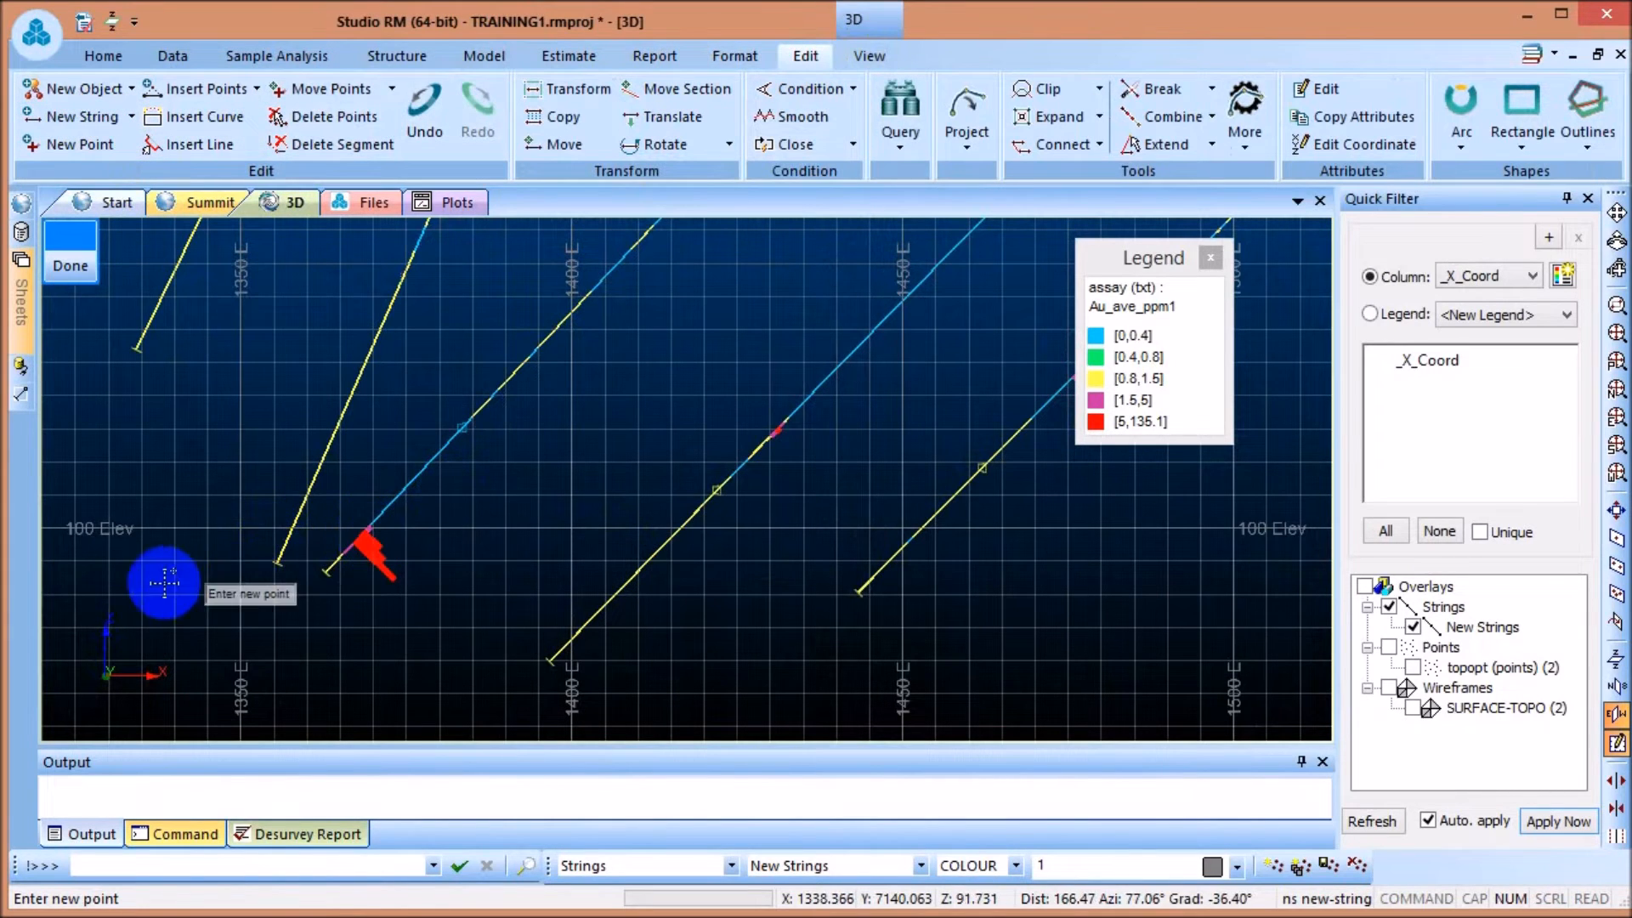
left_click(177, 513)
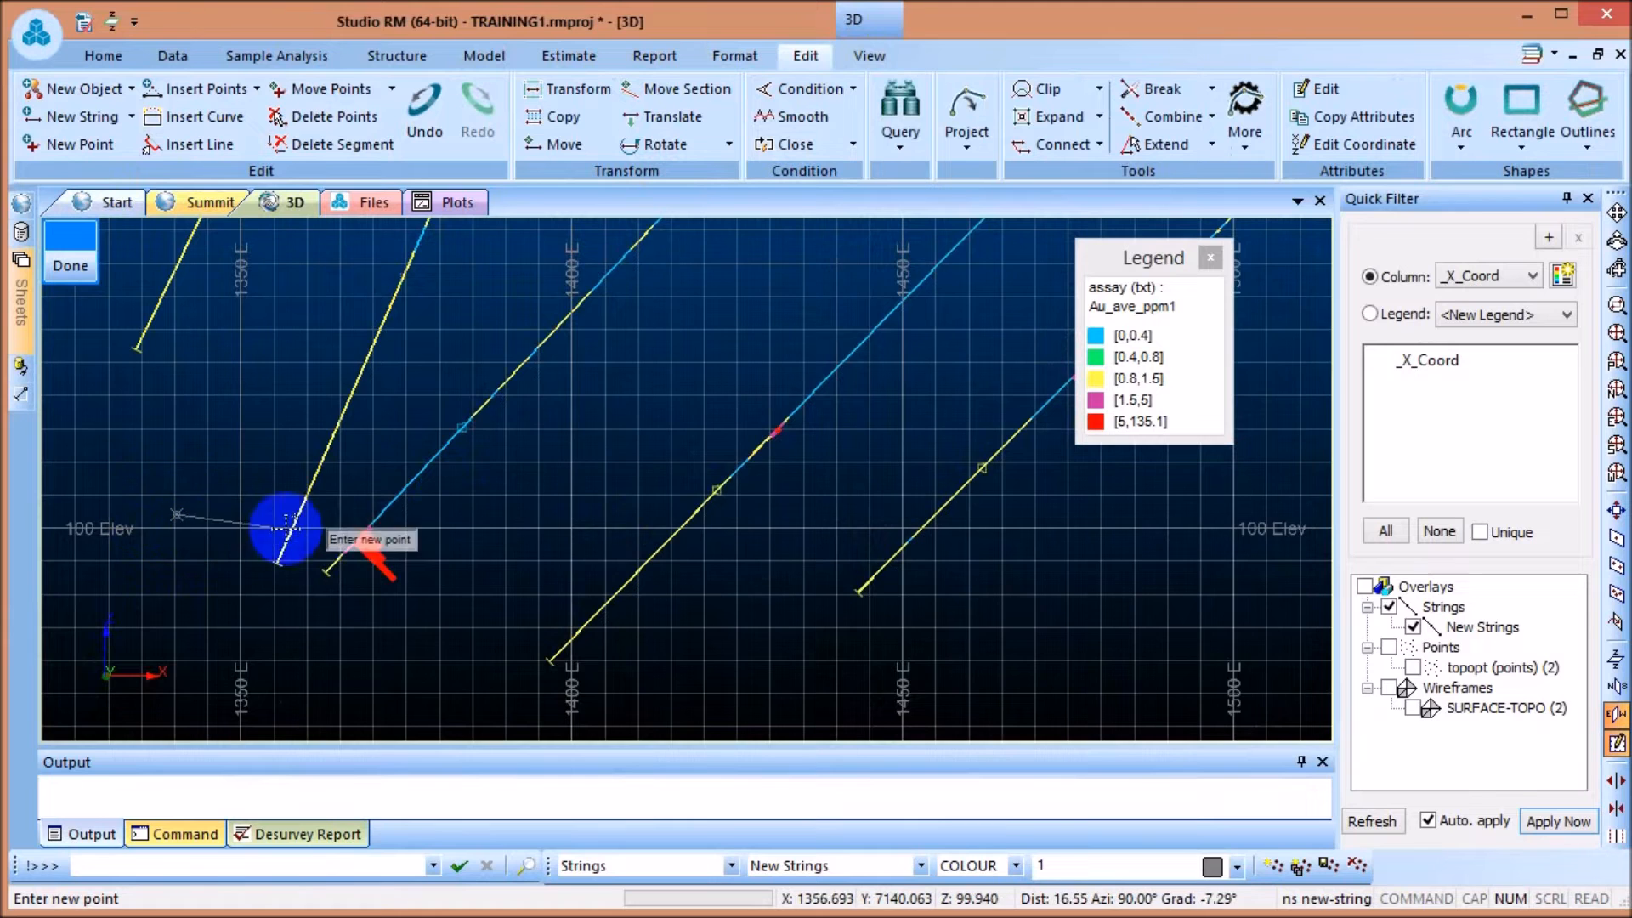
scroll(421, 533, "up", 2)
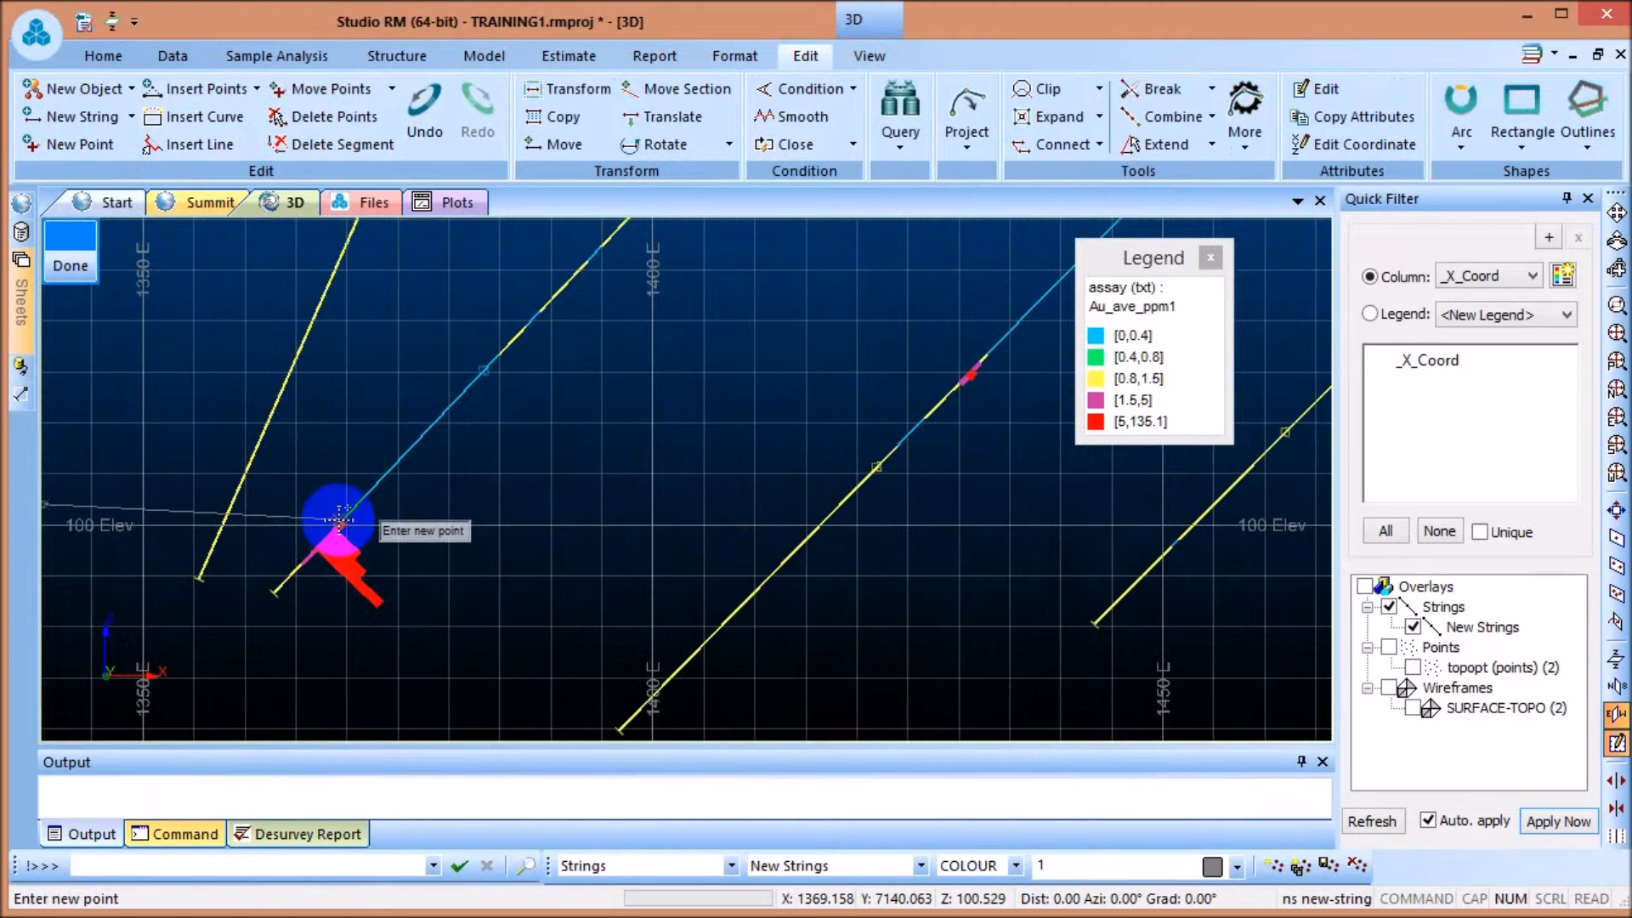
Add a string point above the red high-grade interval on the next drillhole east, near 1433 E
scroll(493, 408, "down", 5)
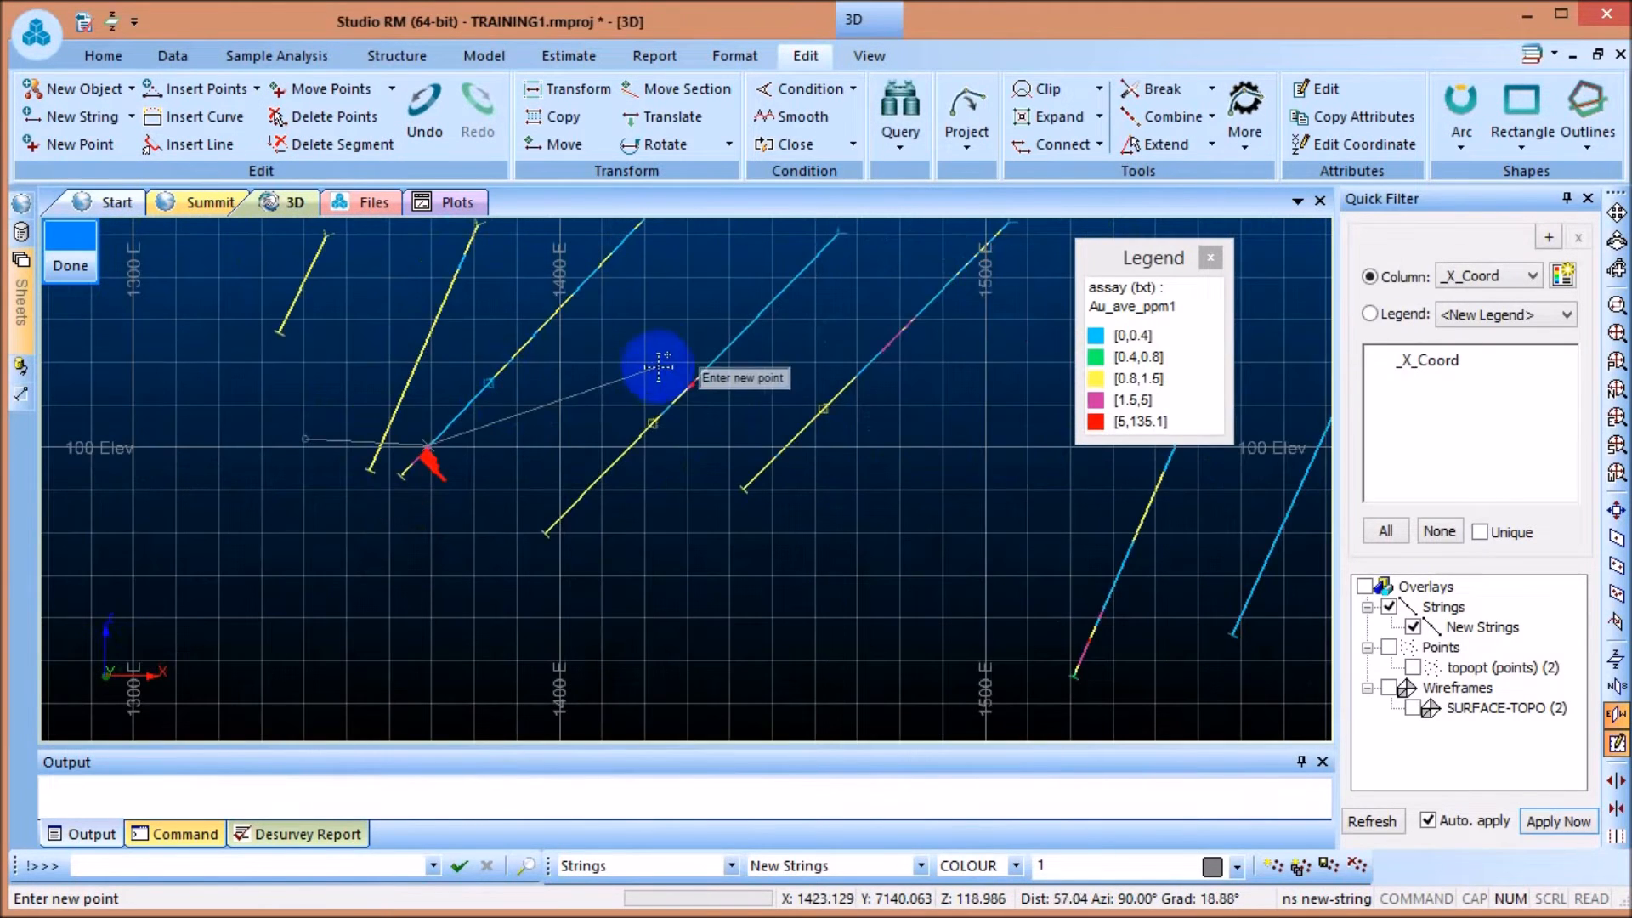
scroll(695, 353, "up", 5)
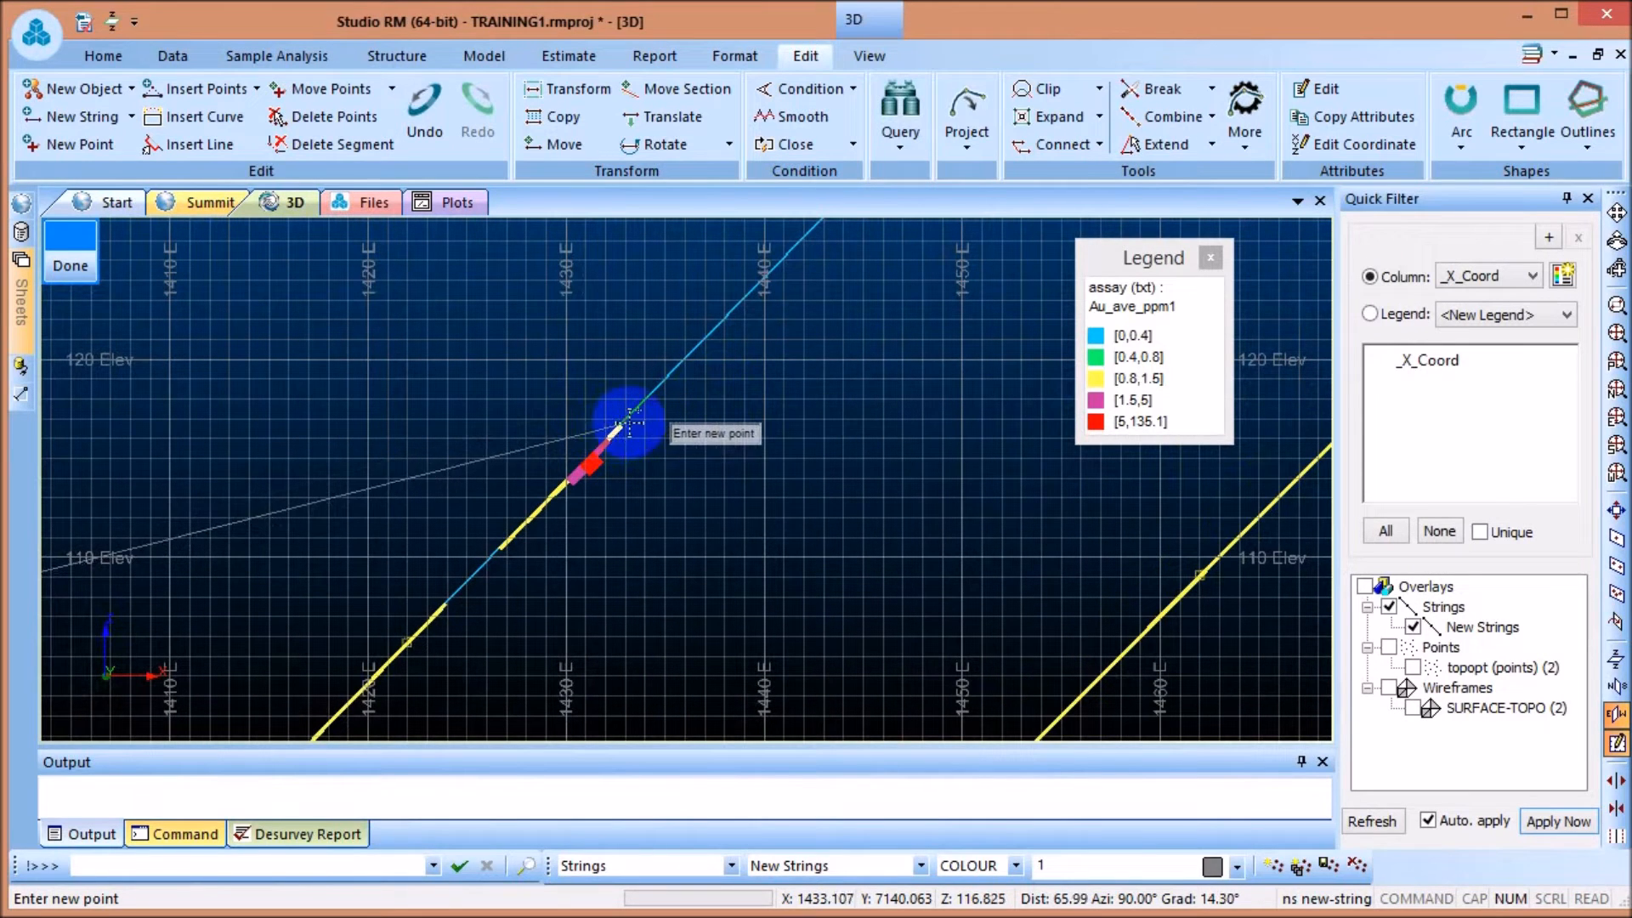
scroll(614, 428, "down", 5)
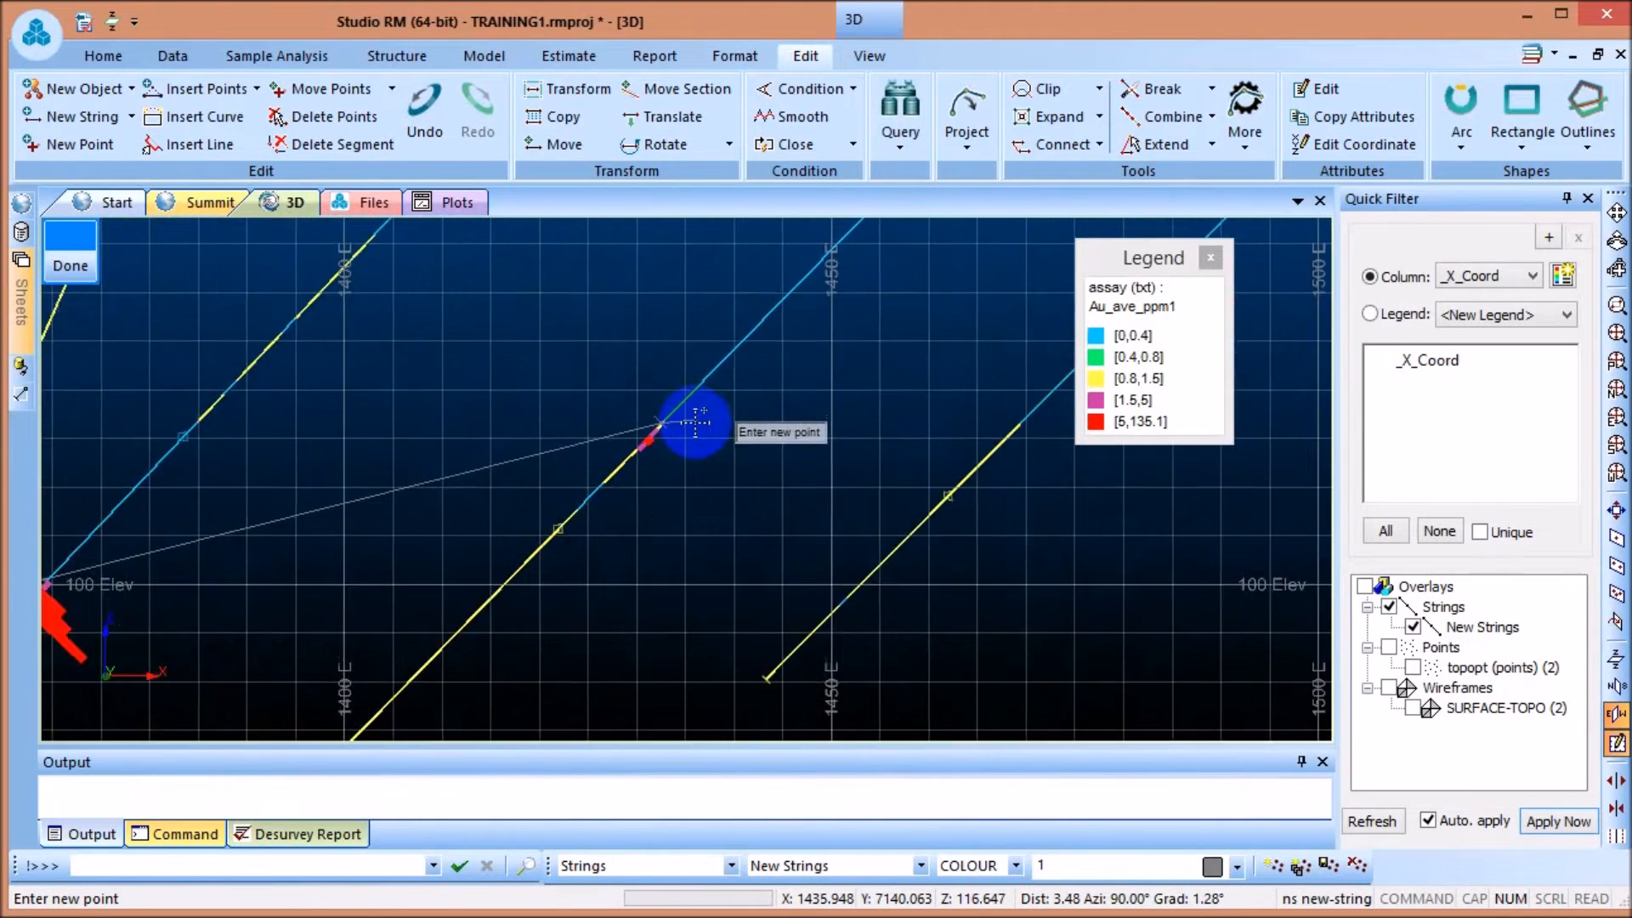
Extend the string's upper edge to the top of the 1.5–5 grade zone on the drillhole near 1484 E
scroll(850, 351, "up", 6)
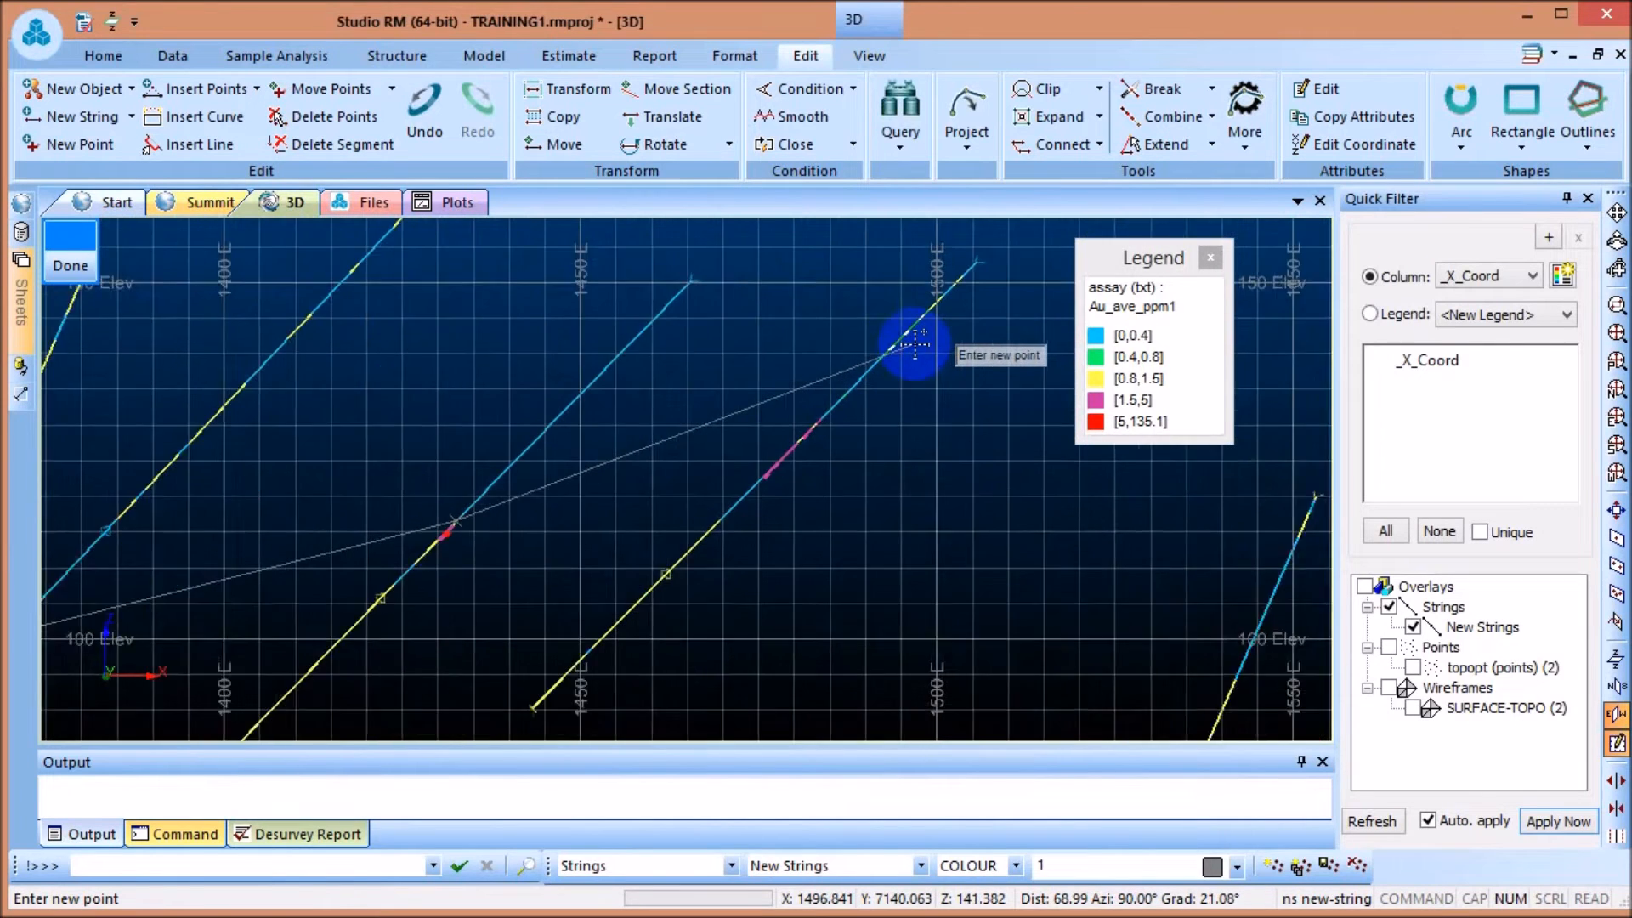
scroll(778, 468, "up", 2)
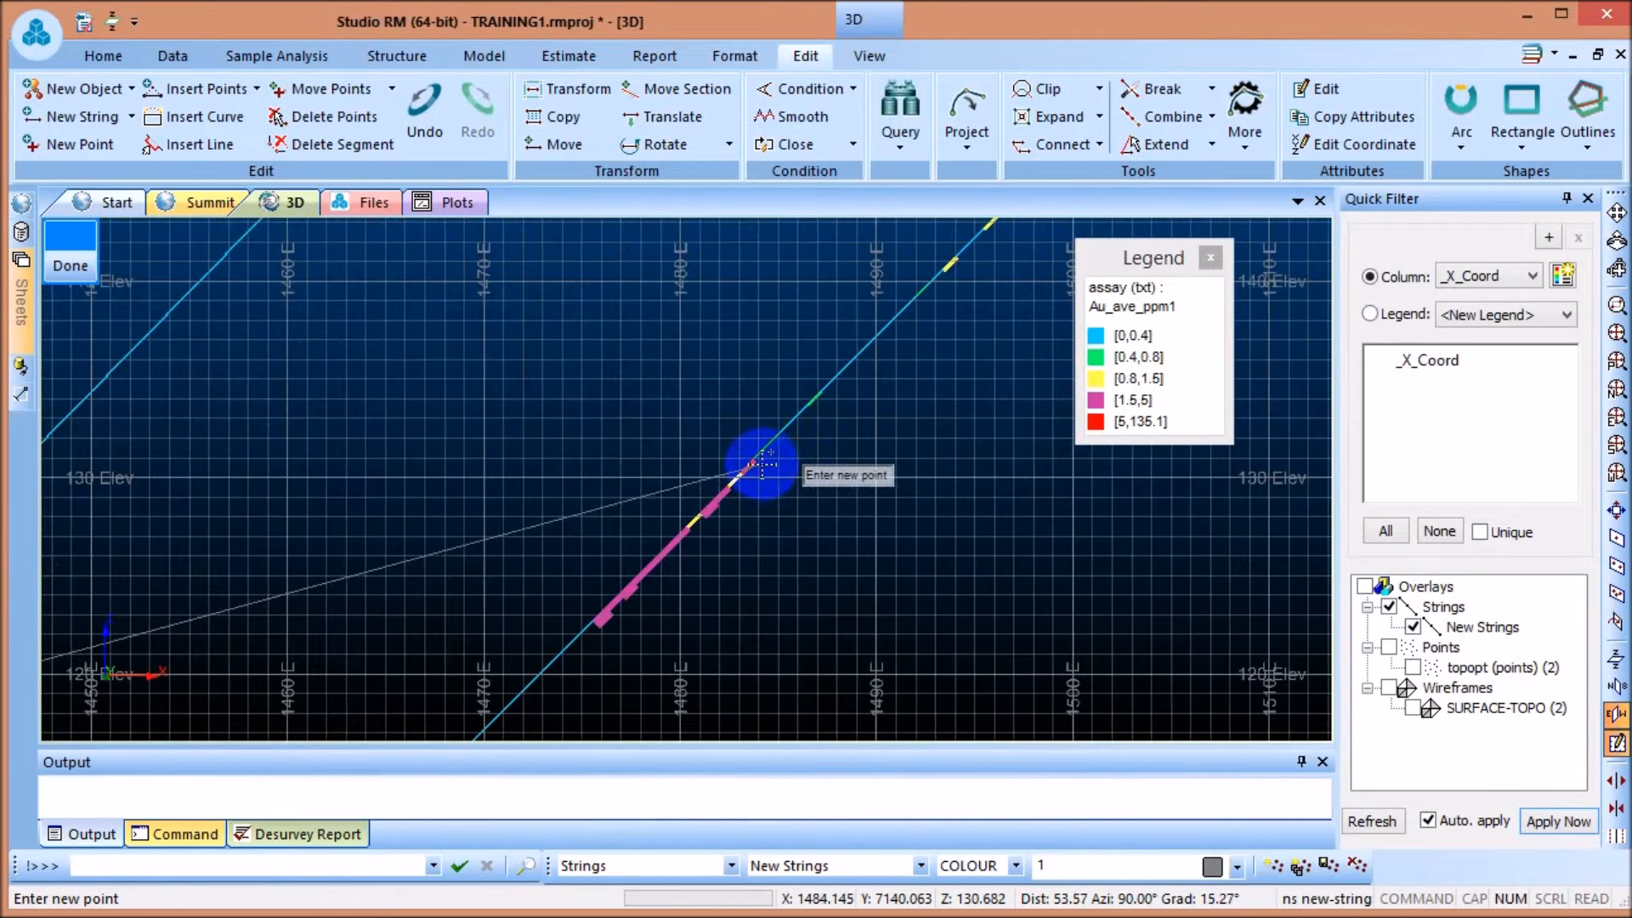
left_click(751, 462)
key("ctrl+s")
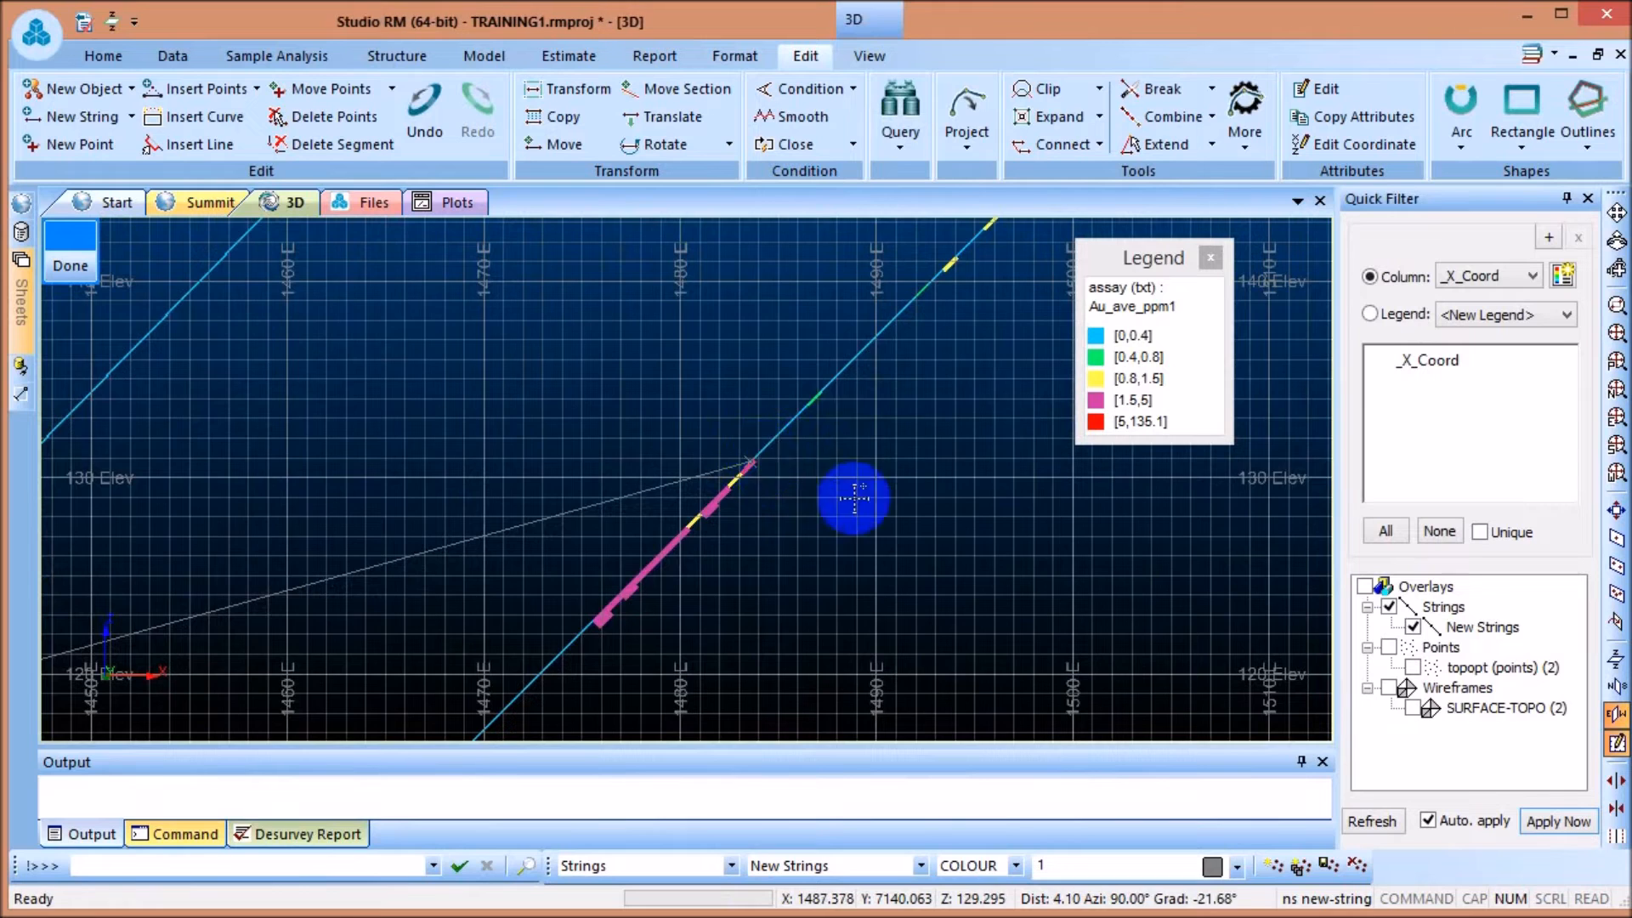
Extend the string's upper edge to the top of the 1.5–5 grade interval on the drillhole near 1605 E
scroll(766, 460, "down", 8)
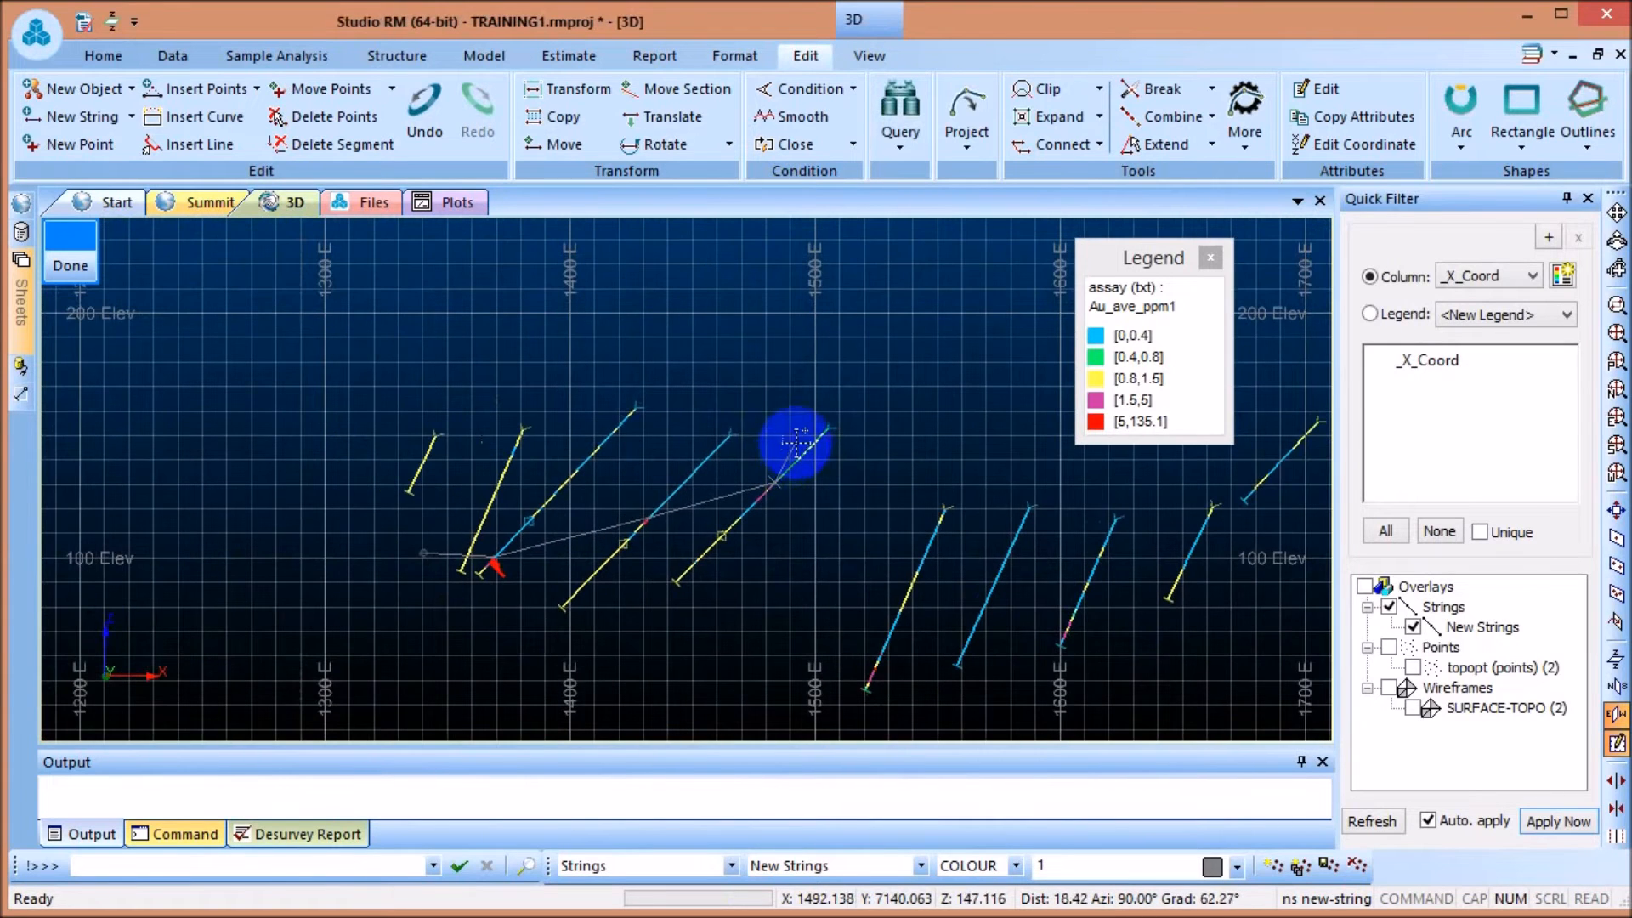
scroll(963, 455, "up", 2)
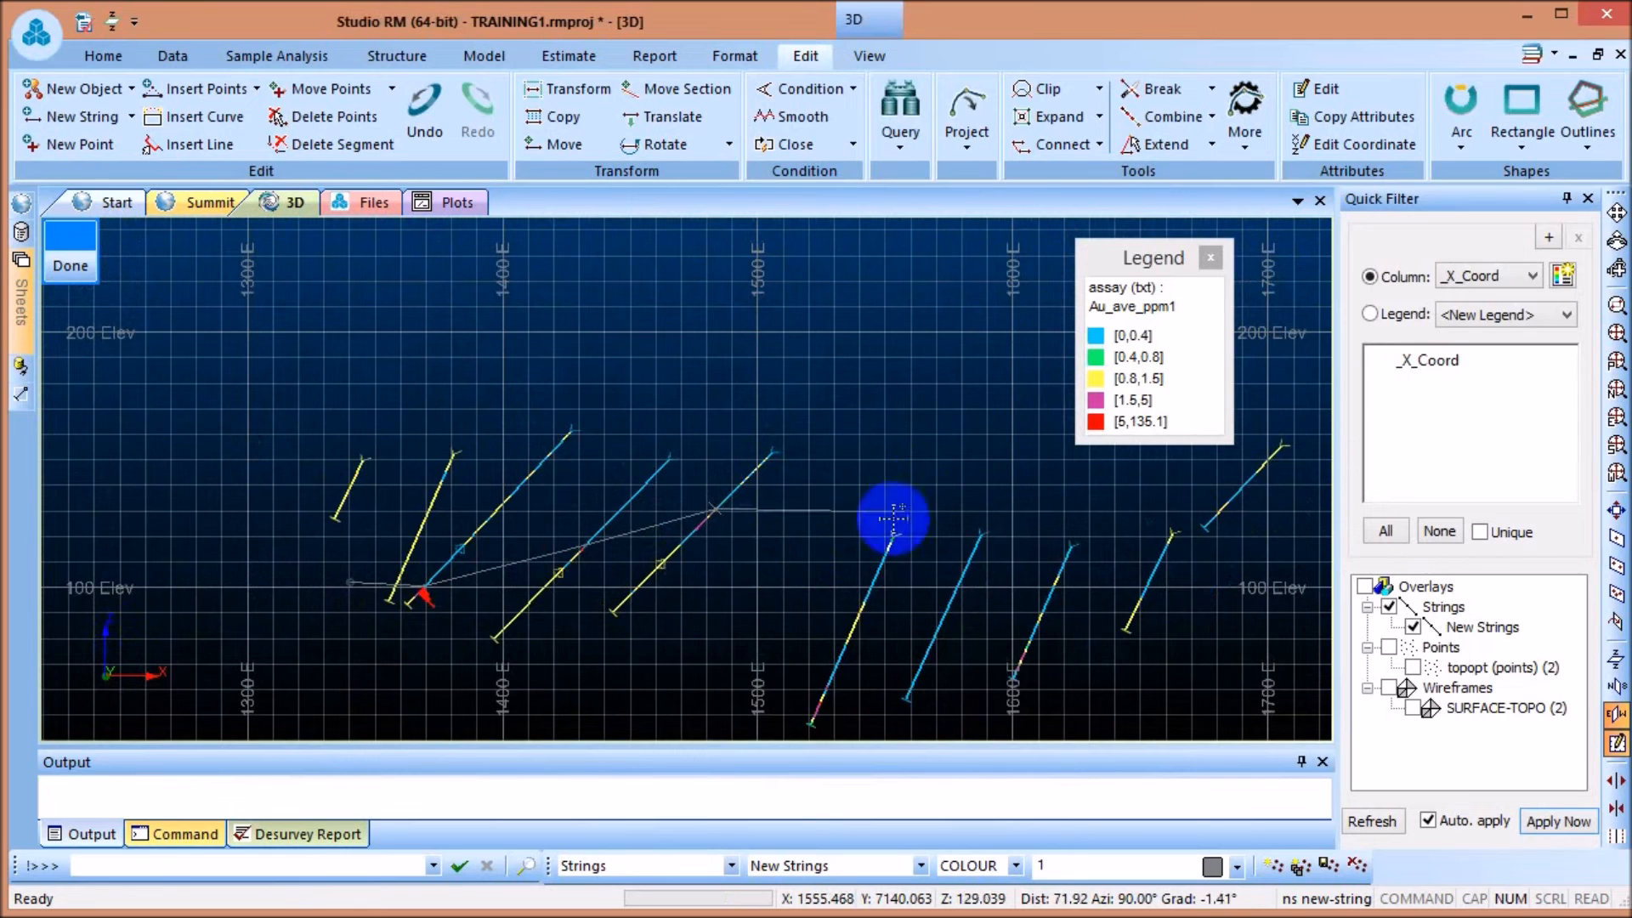
scroll(867, 523, "down", 1)
scroll(1003, 599, "up", 4)
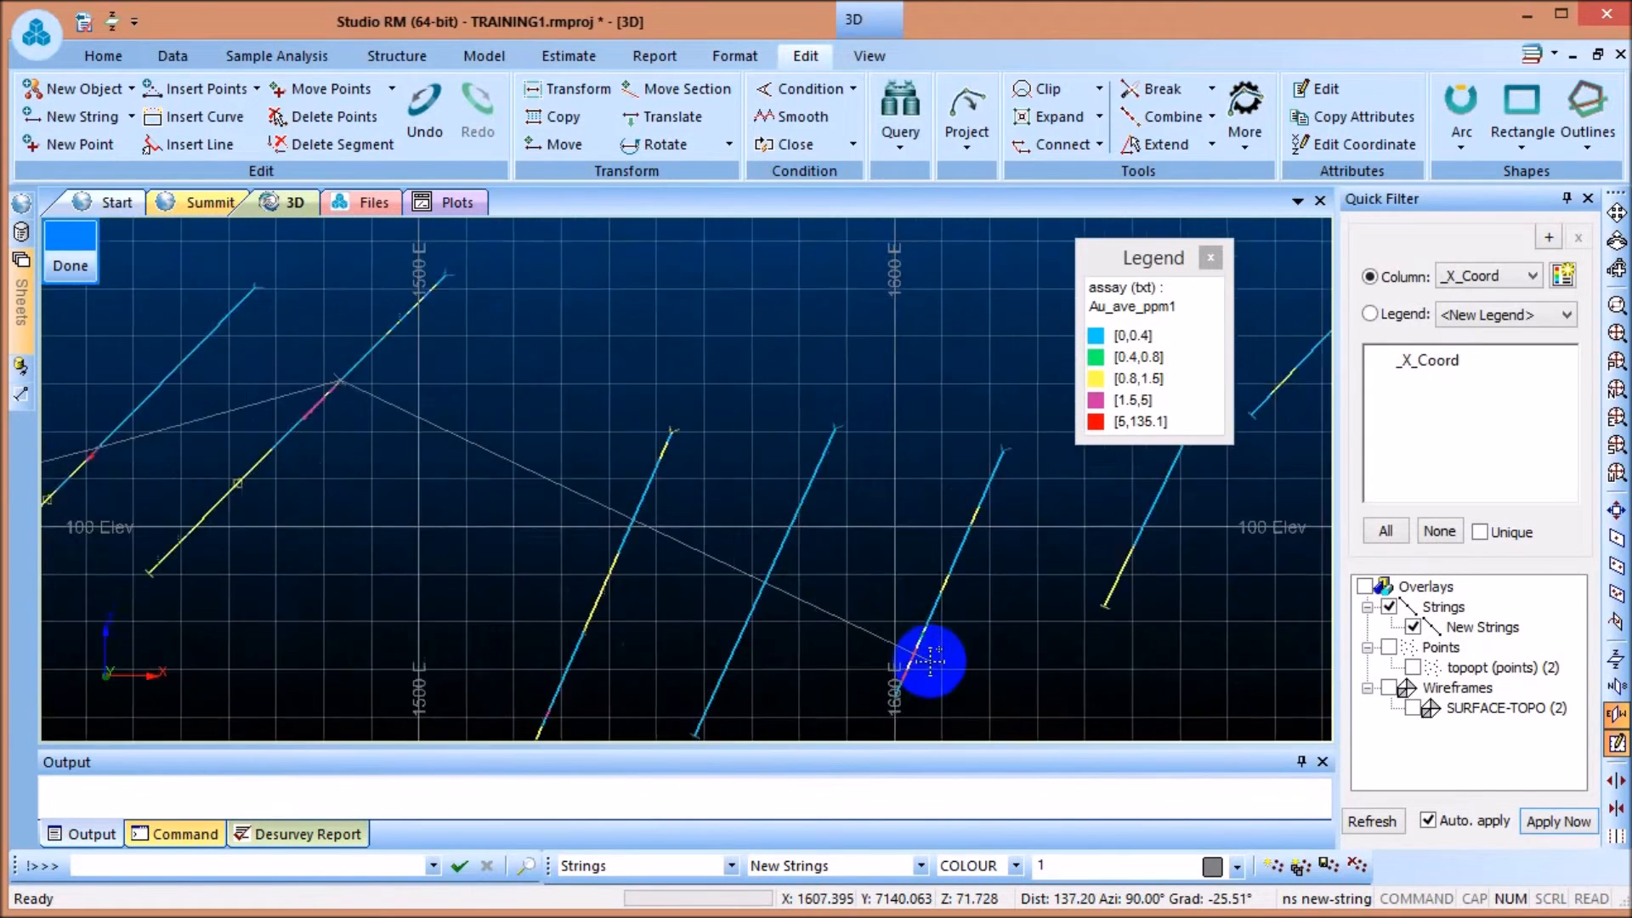
scroll(931, 663, "up", 2)
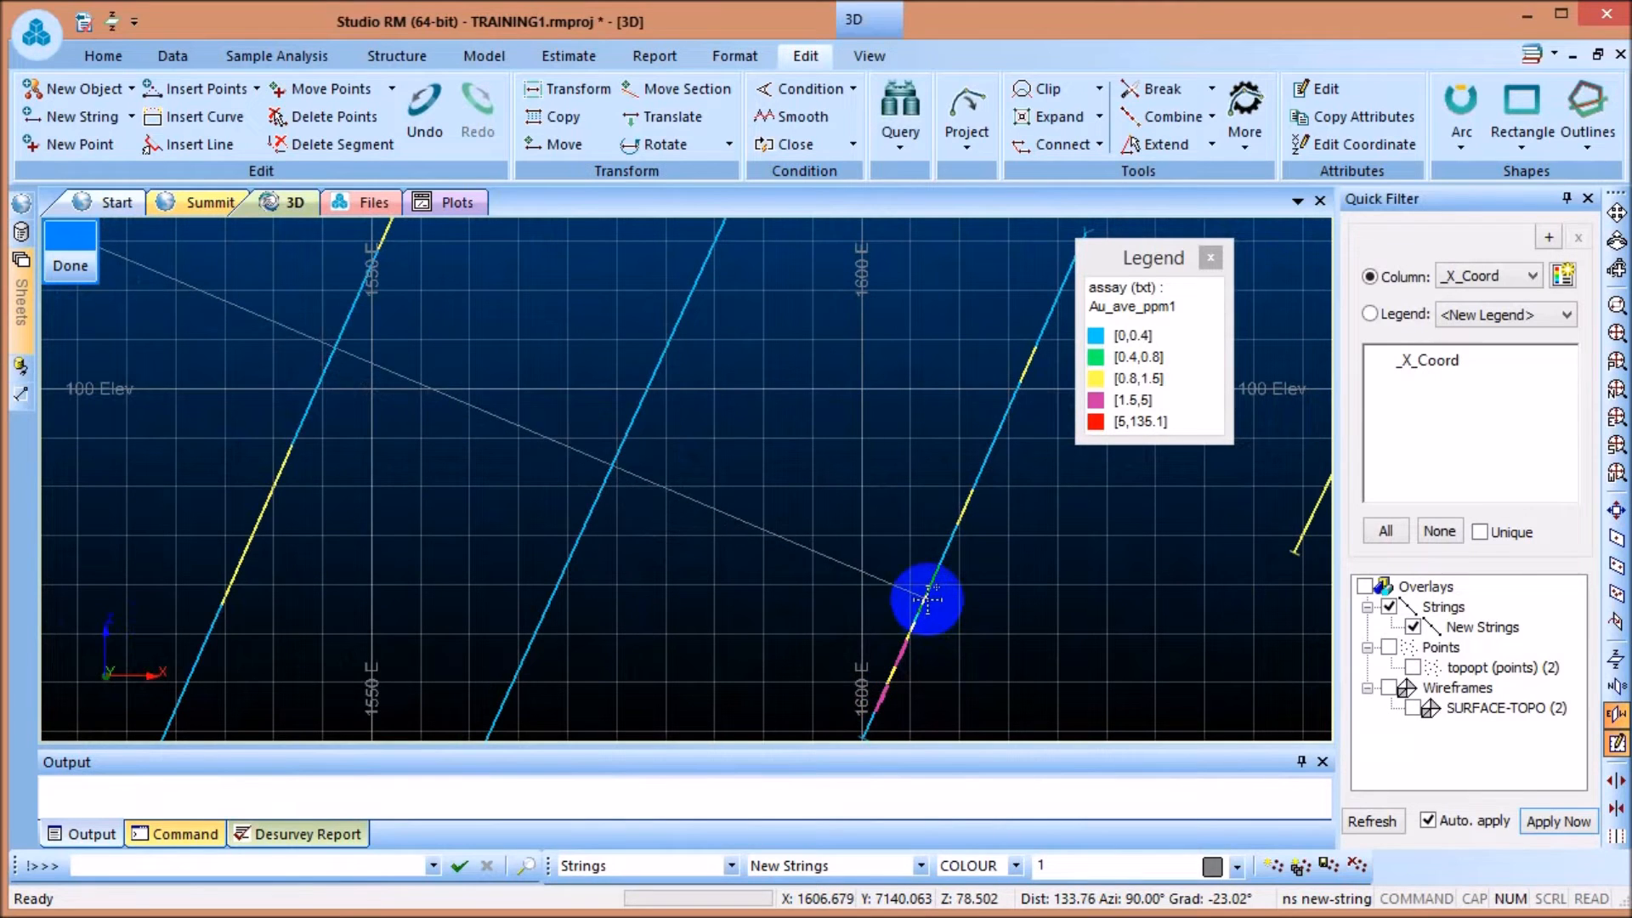
scroll(944, 612, "up", 2)
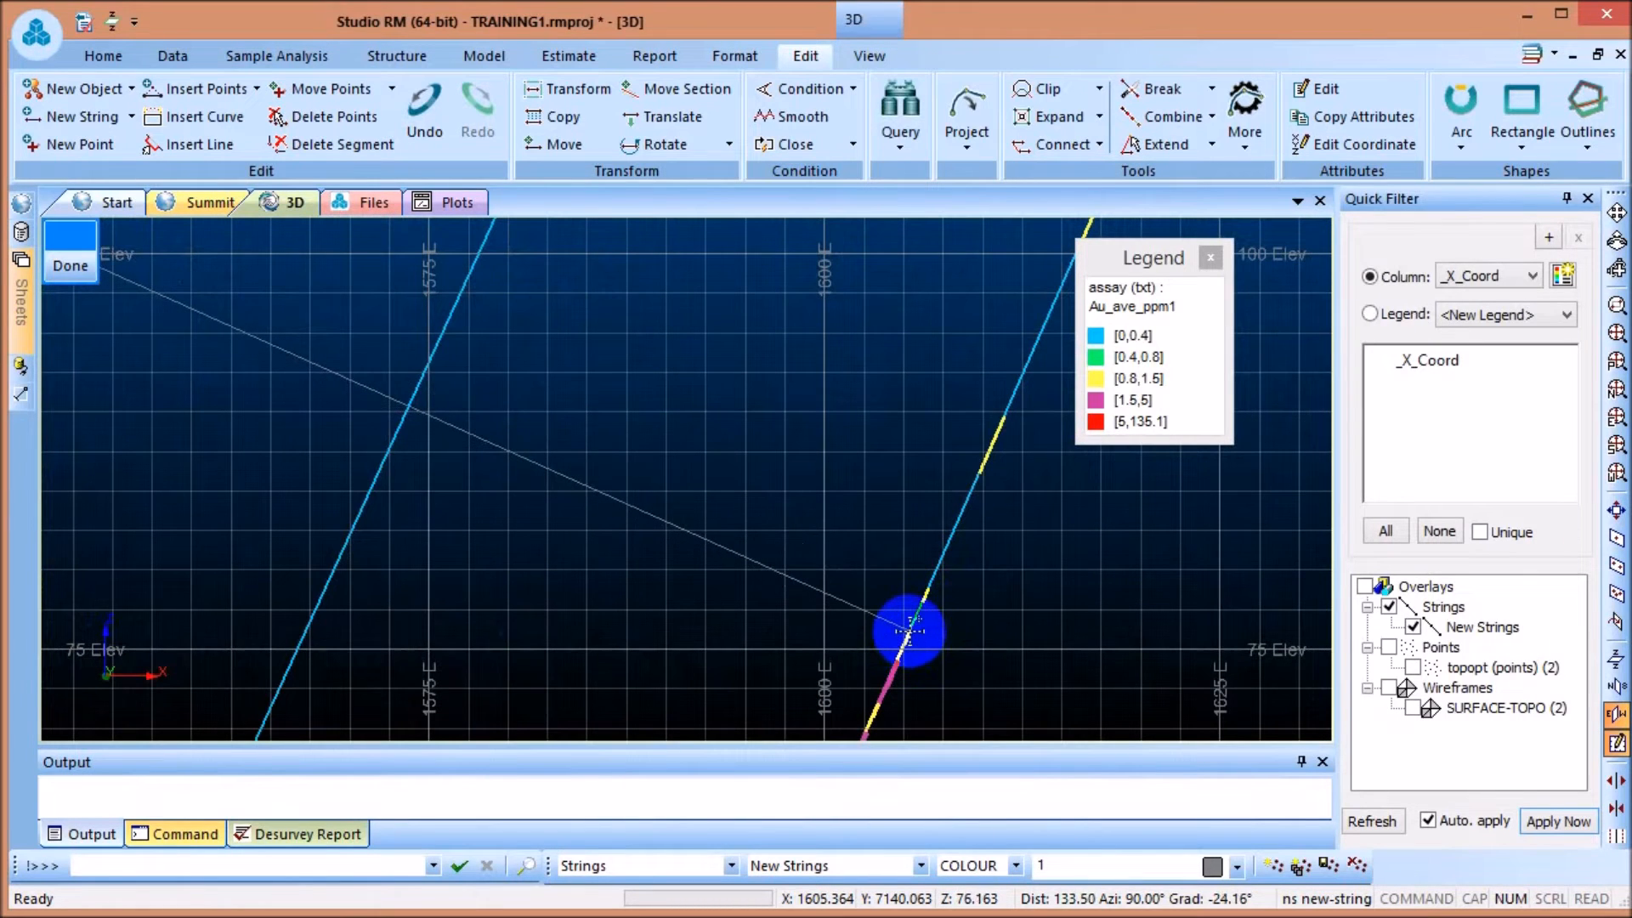
left_click(909, 592)
Continue the upper edge to the top of the lower 0.8–1.5 grade interval on the drillhole near 1649 E
scroll(922, 549, "down", 7)
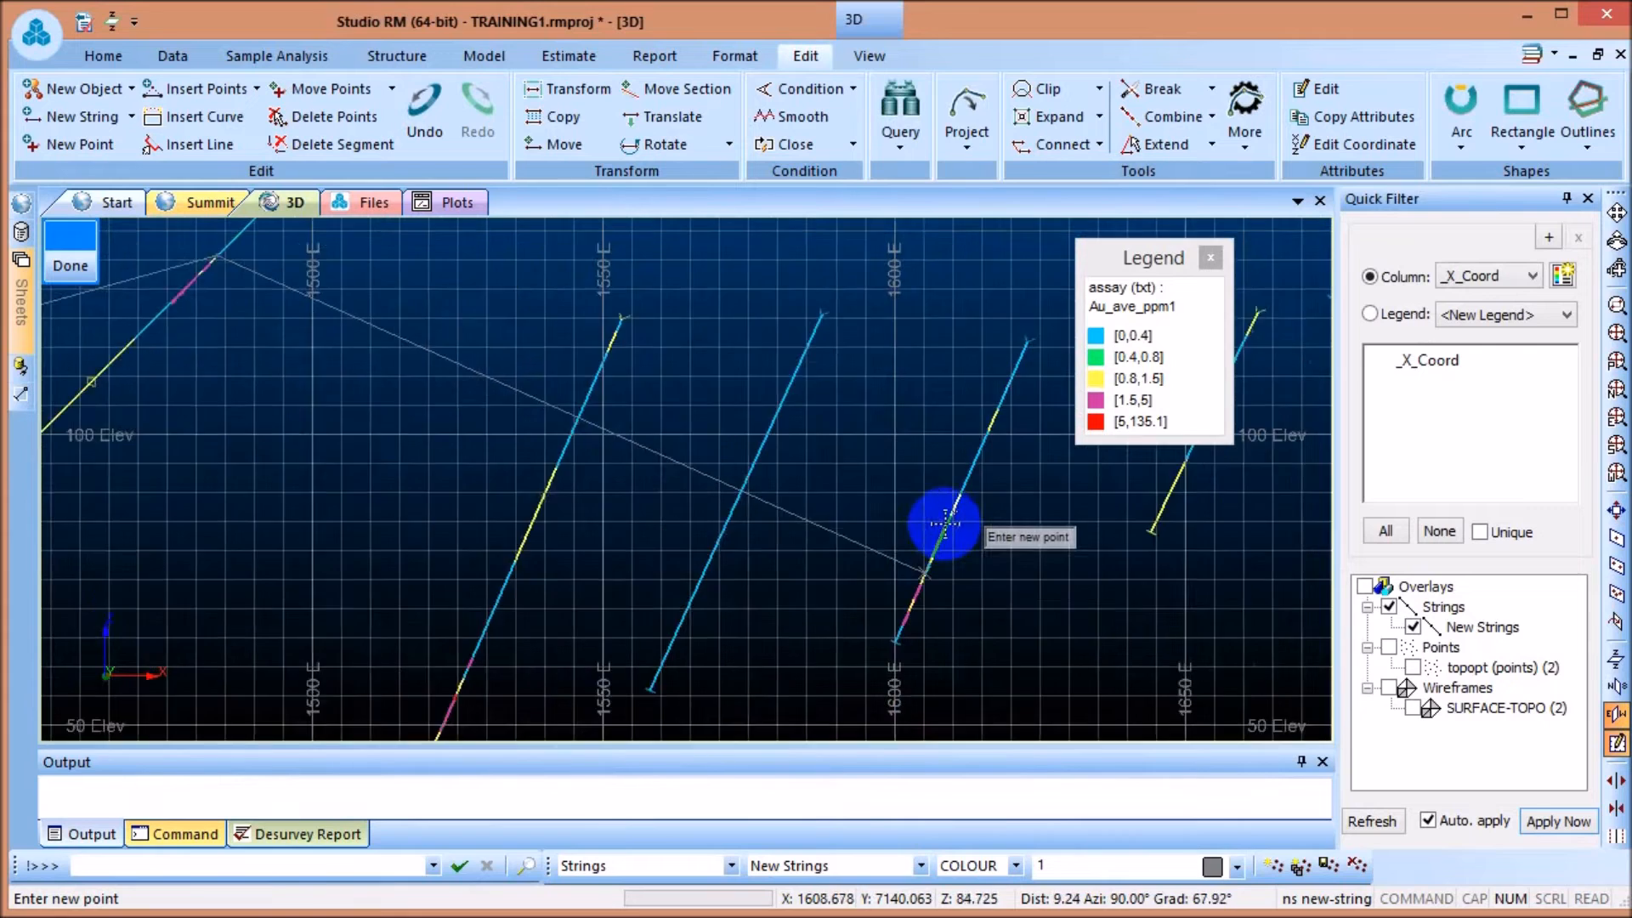
scroll(1031, 534, "down", 2)
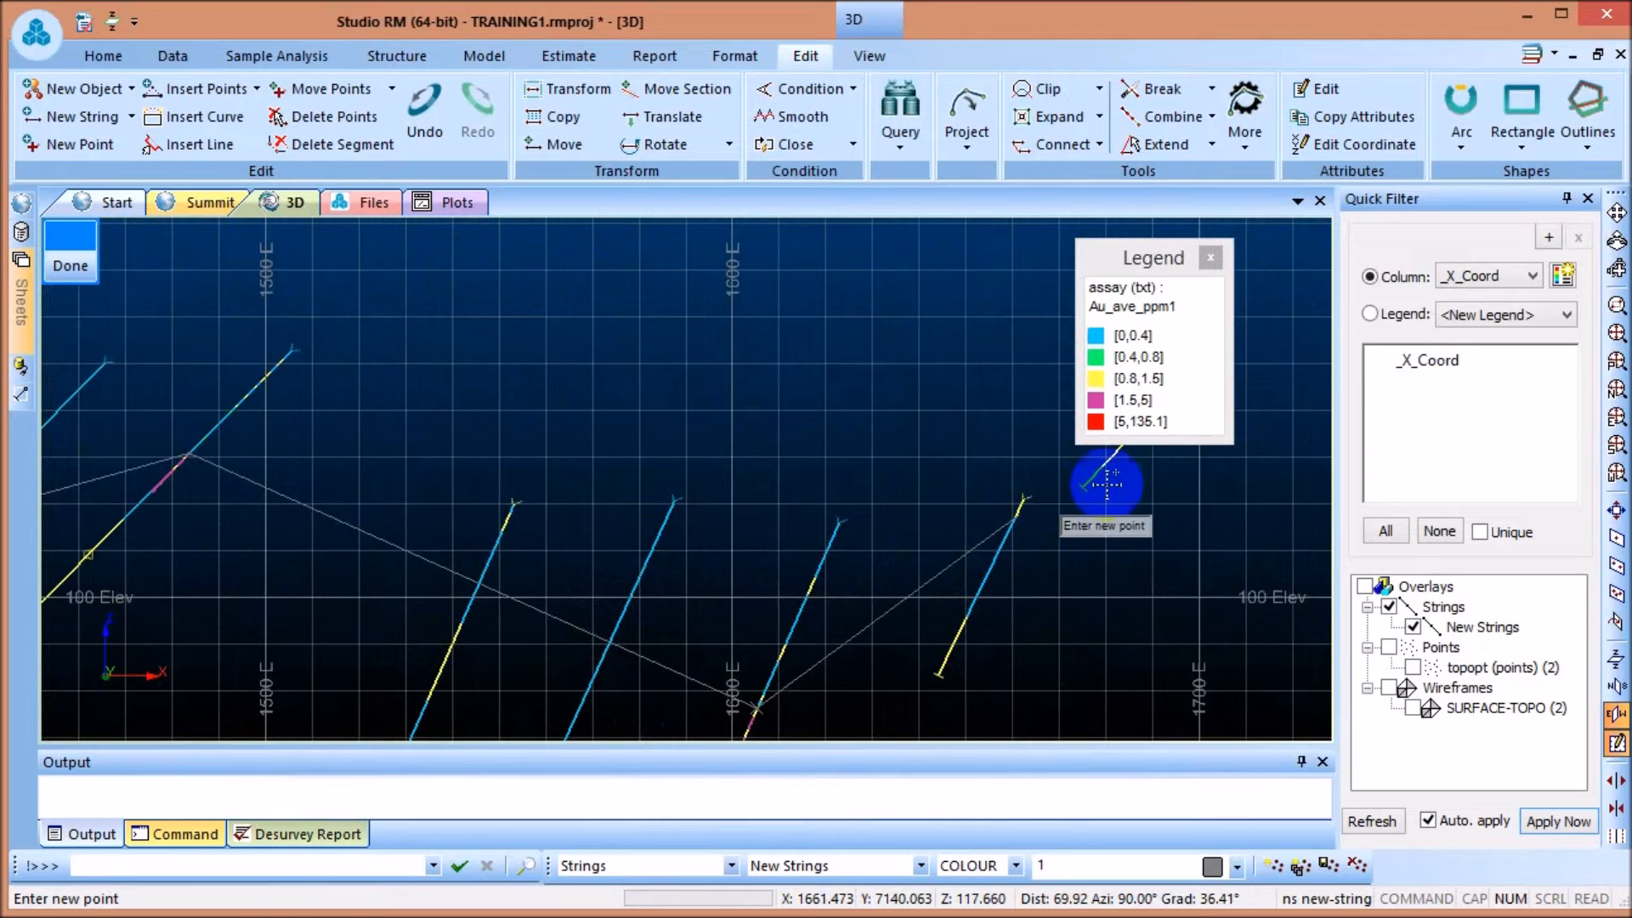
scroll(966, 590, "down", 4)
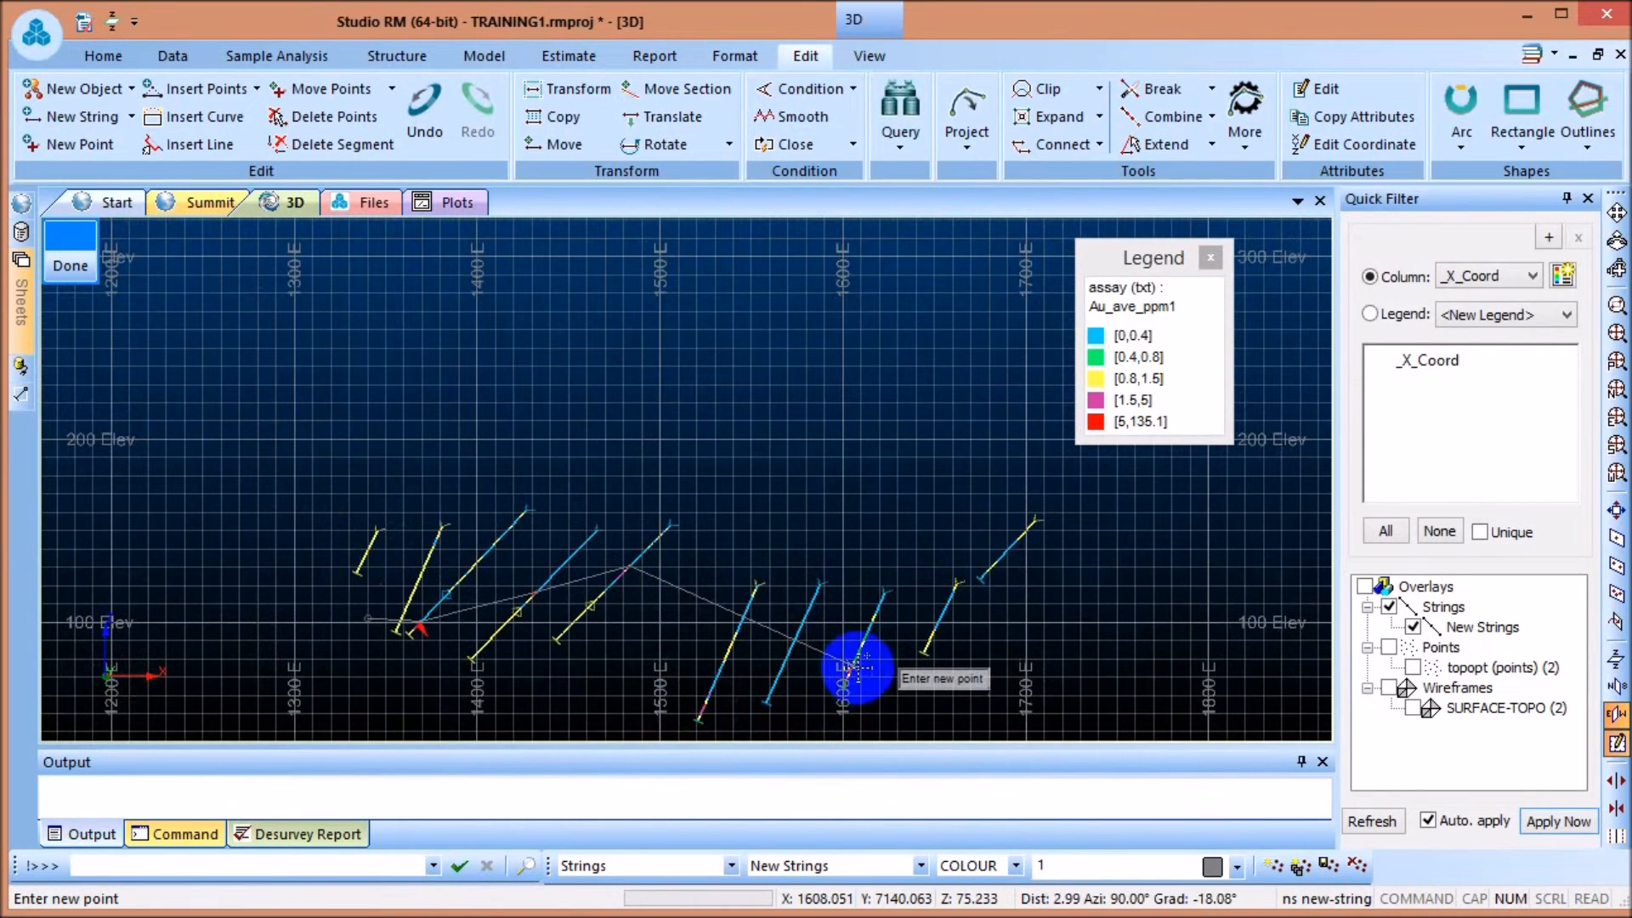
scroll(952, 581, "up", 3)
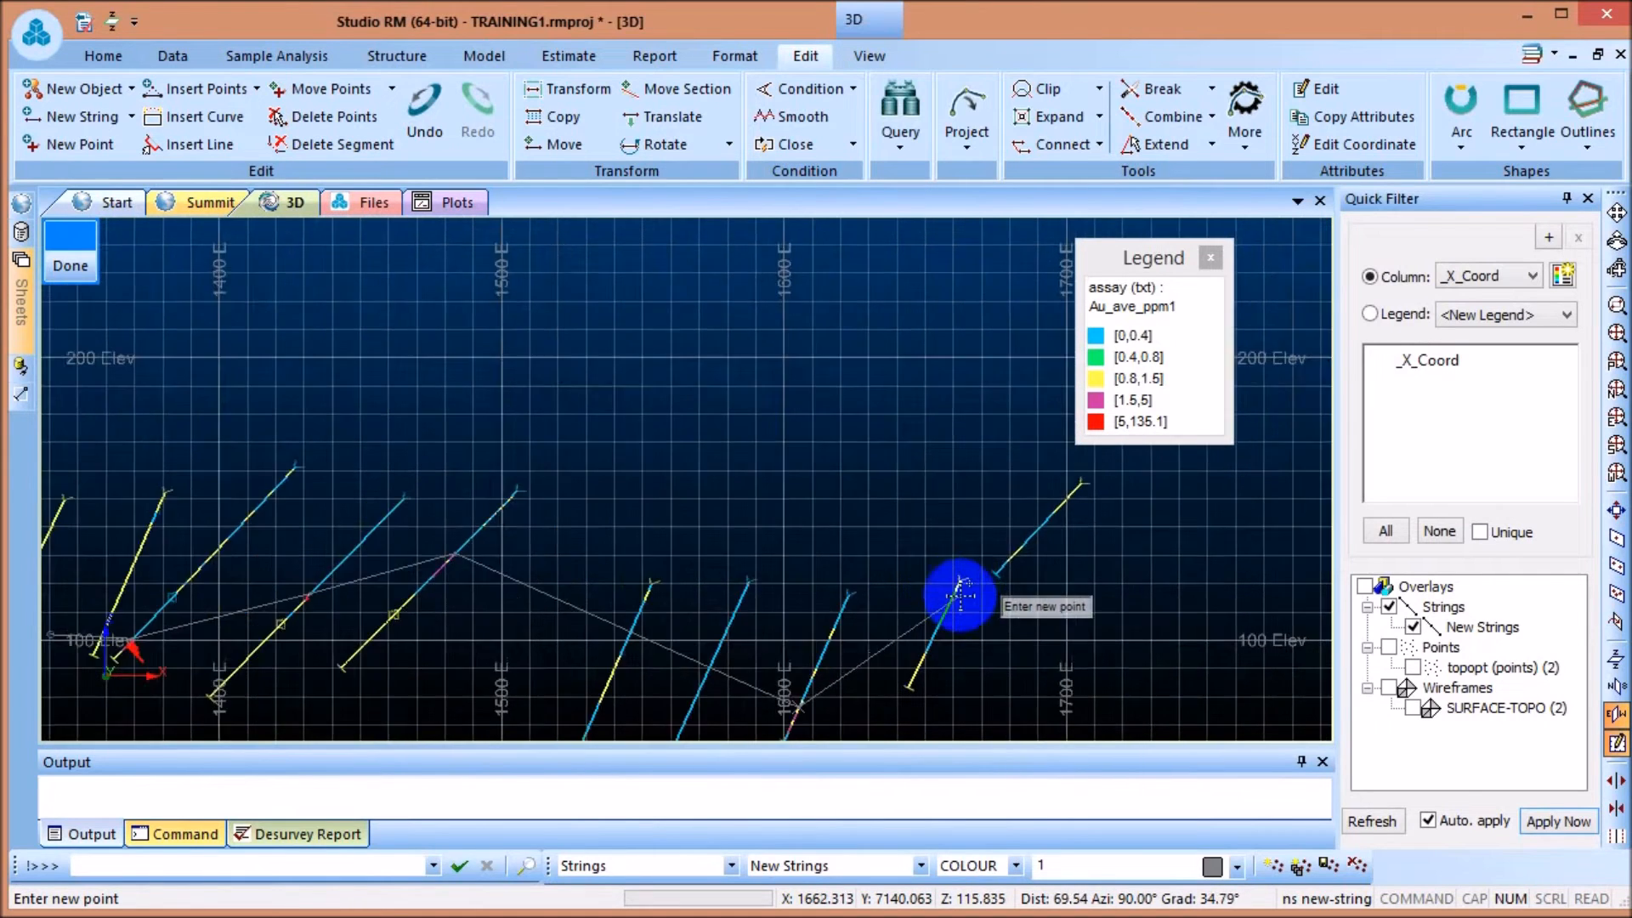
scroll(943, 599, "up", 3)
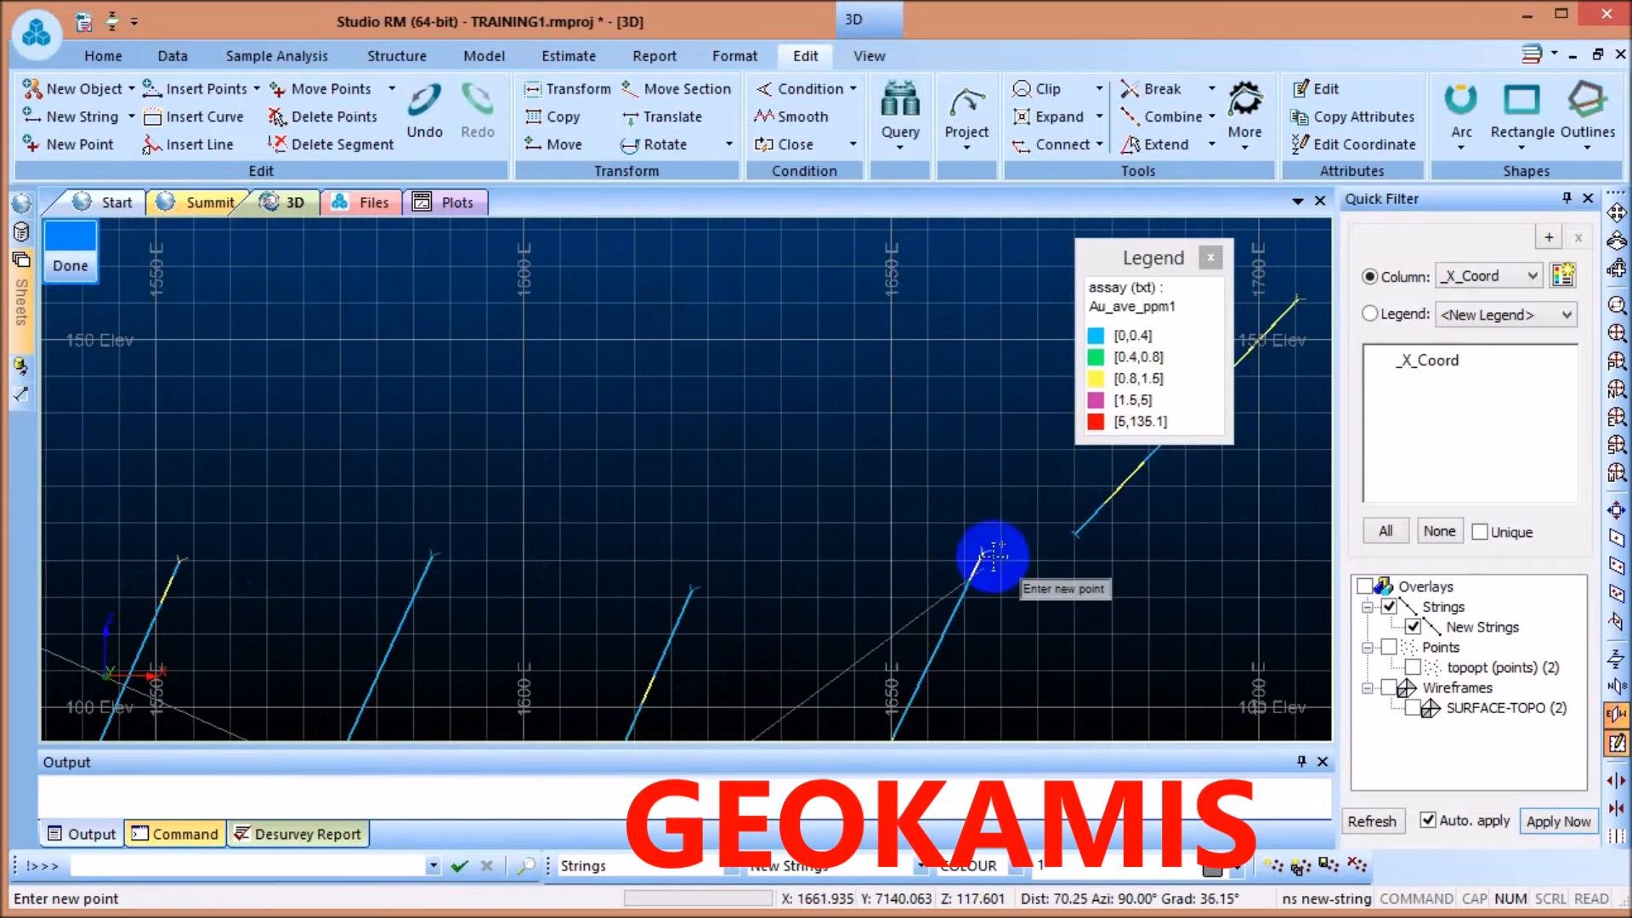
scroll(953, 510, "down", 4)
scroll(900, 502, "down", 3)
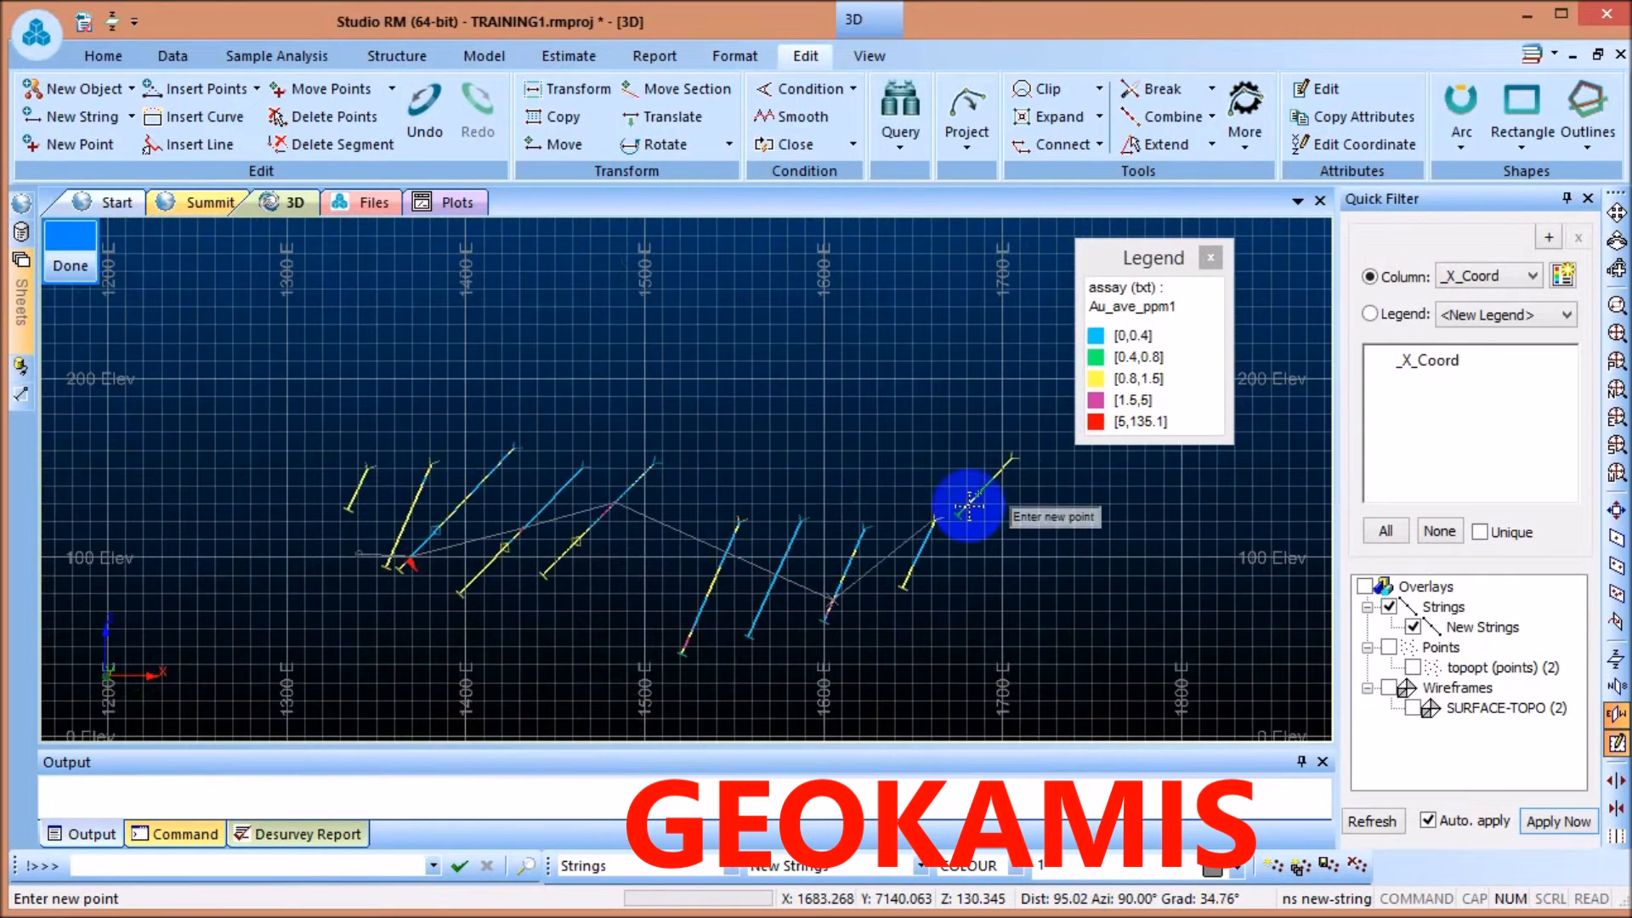
scroll(1001, 481, "up", 3)
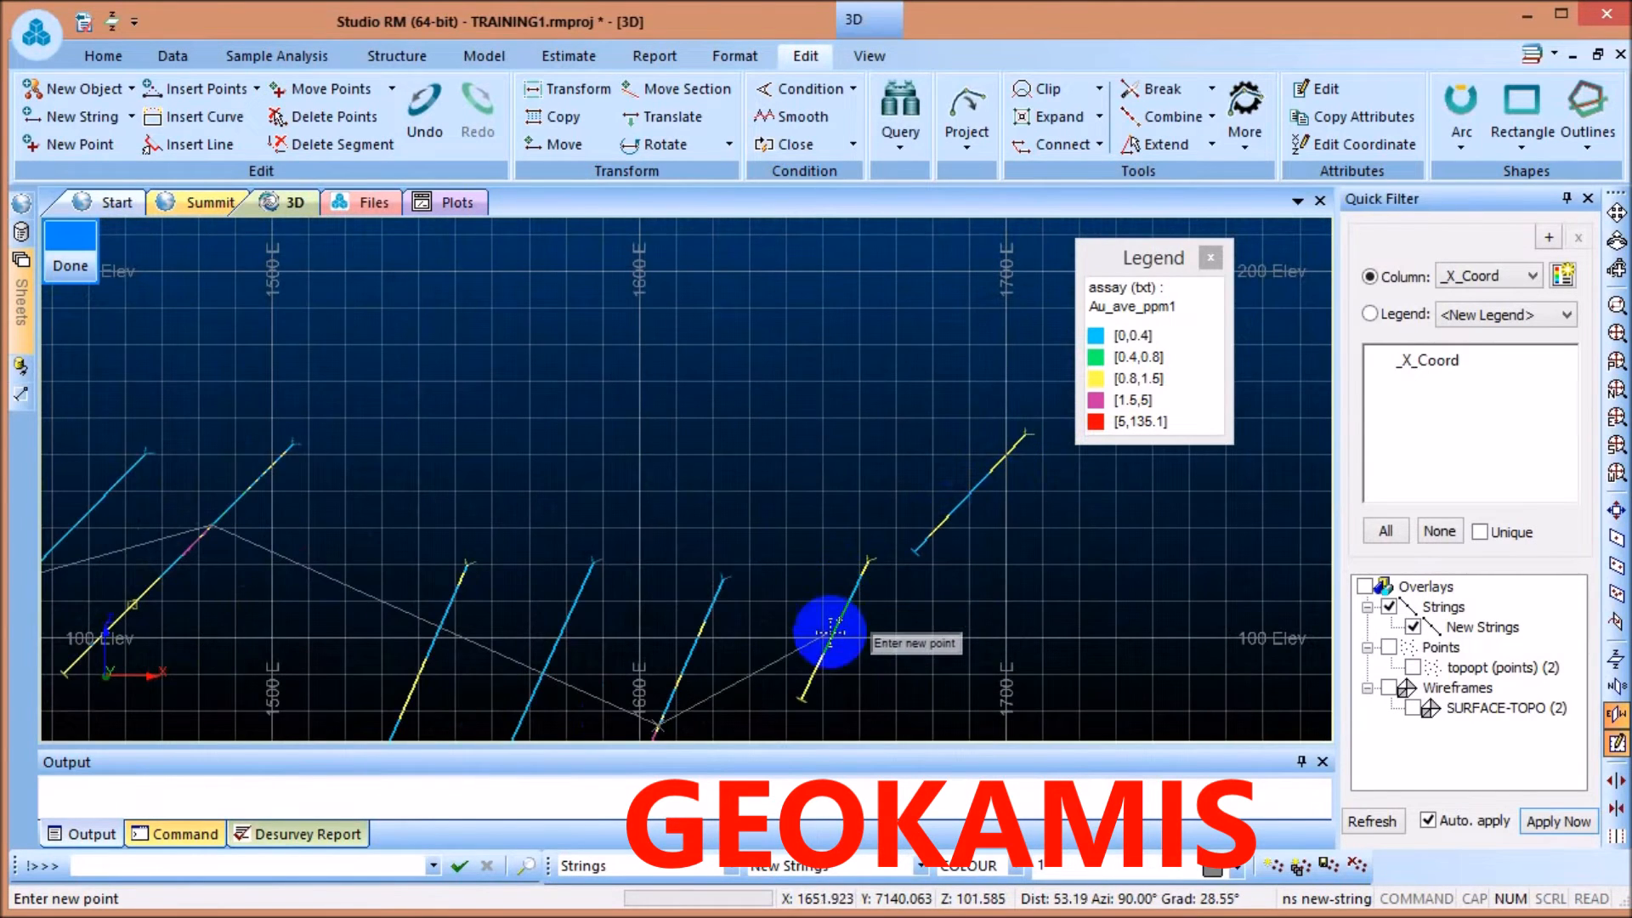
scroll(830, 631, "up", 2)
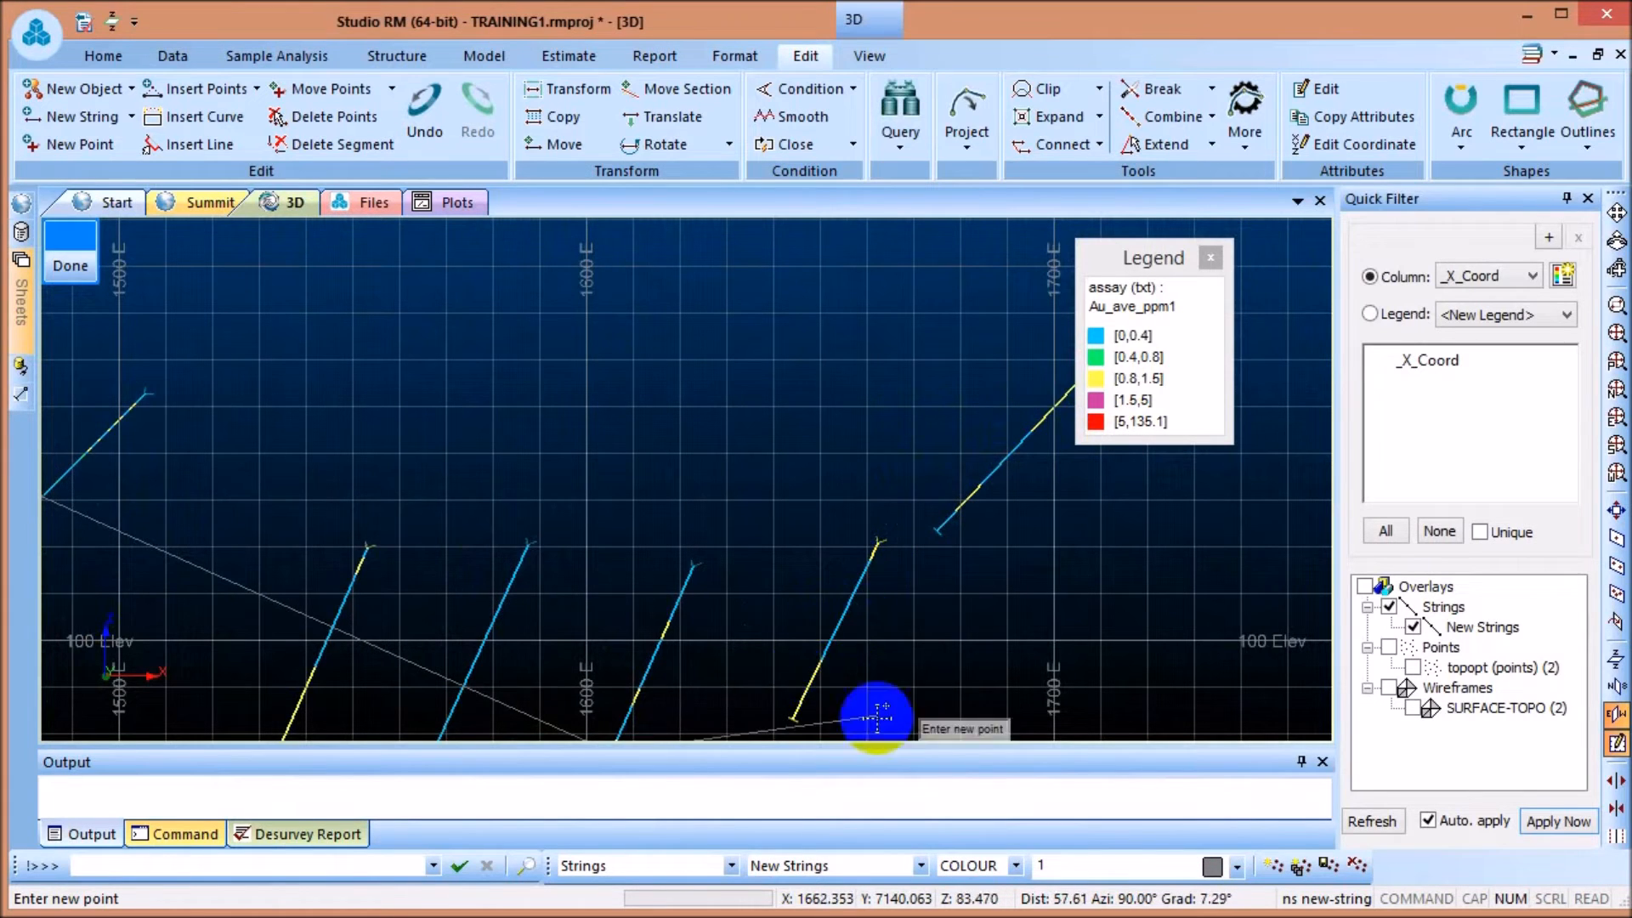
scroll(807, 650, "up", 2)
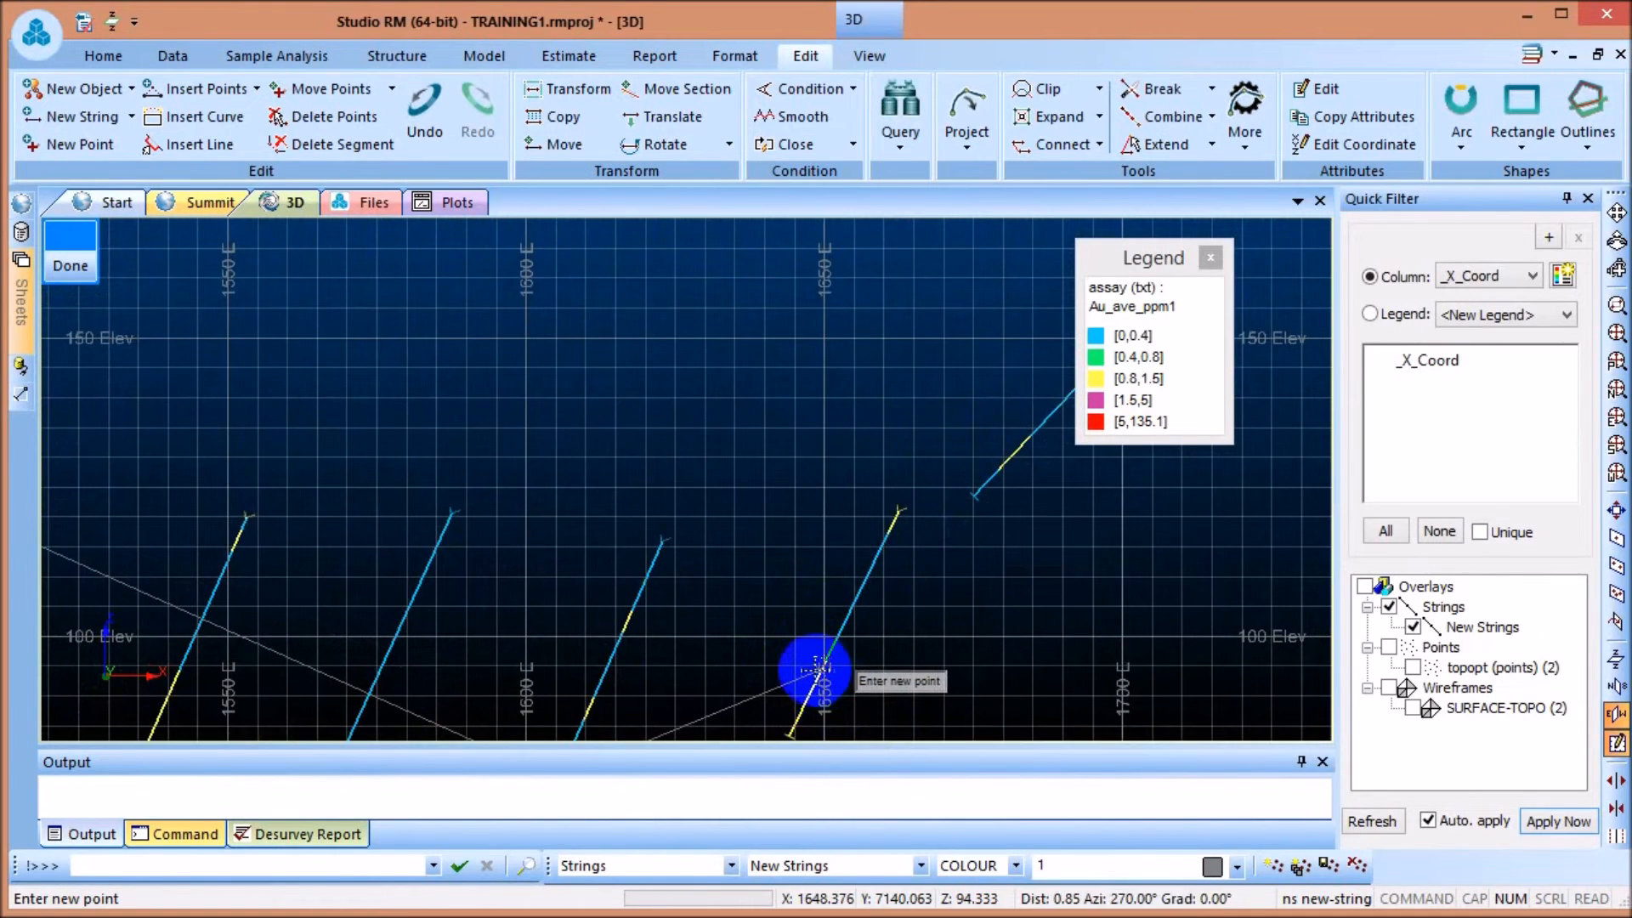
Turn the string around near 1673 E and run its lower edge through the drillhole toe near 1643 E to the interval base near 1601 E
scroll(918, 612, "up", 3)
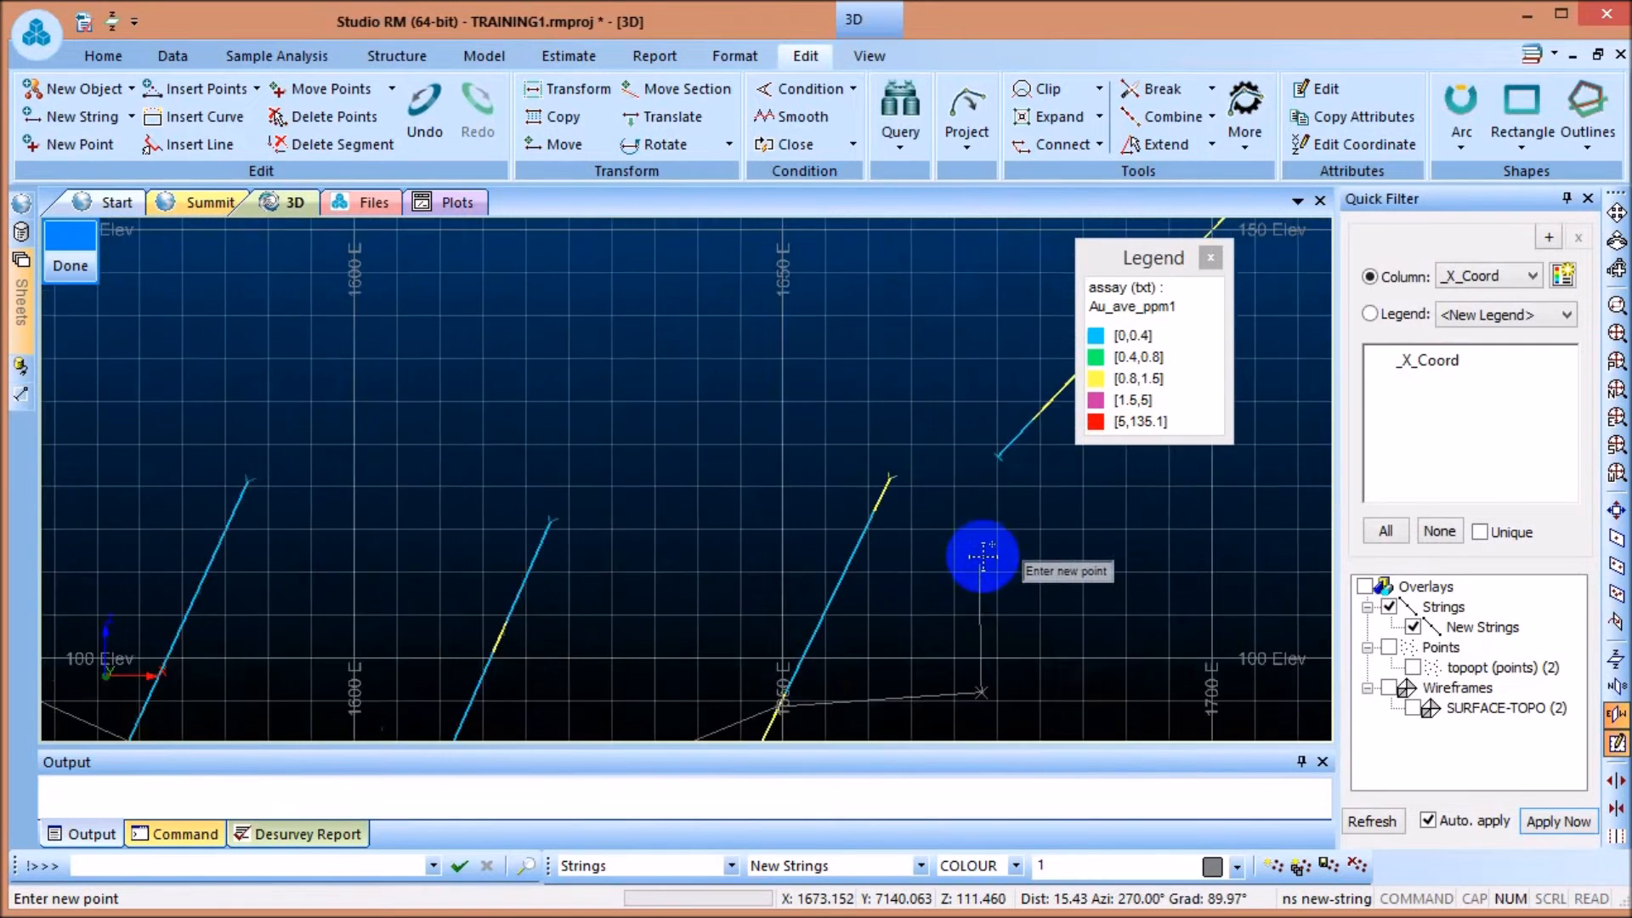
scroll(994, 514, "down", 4)
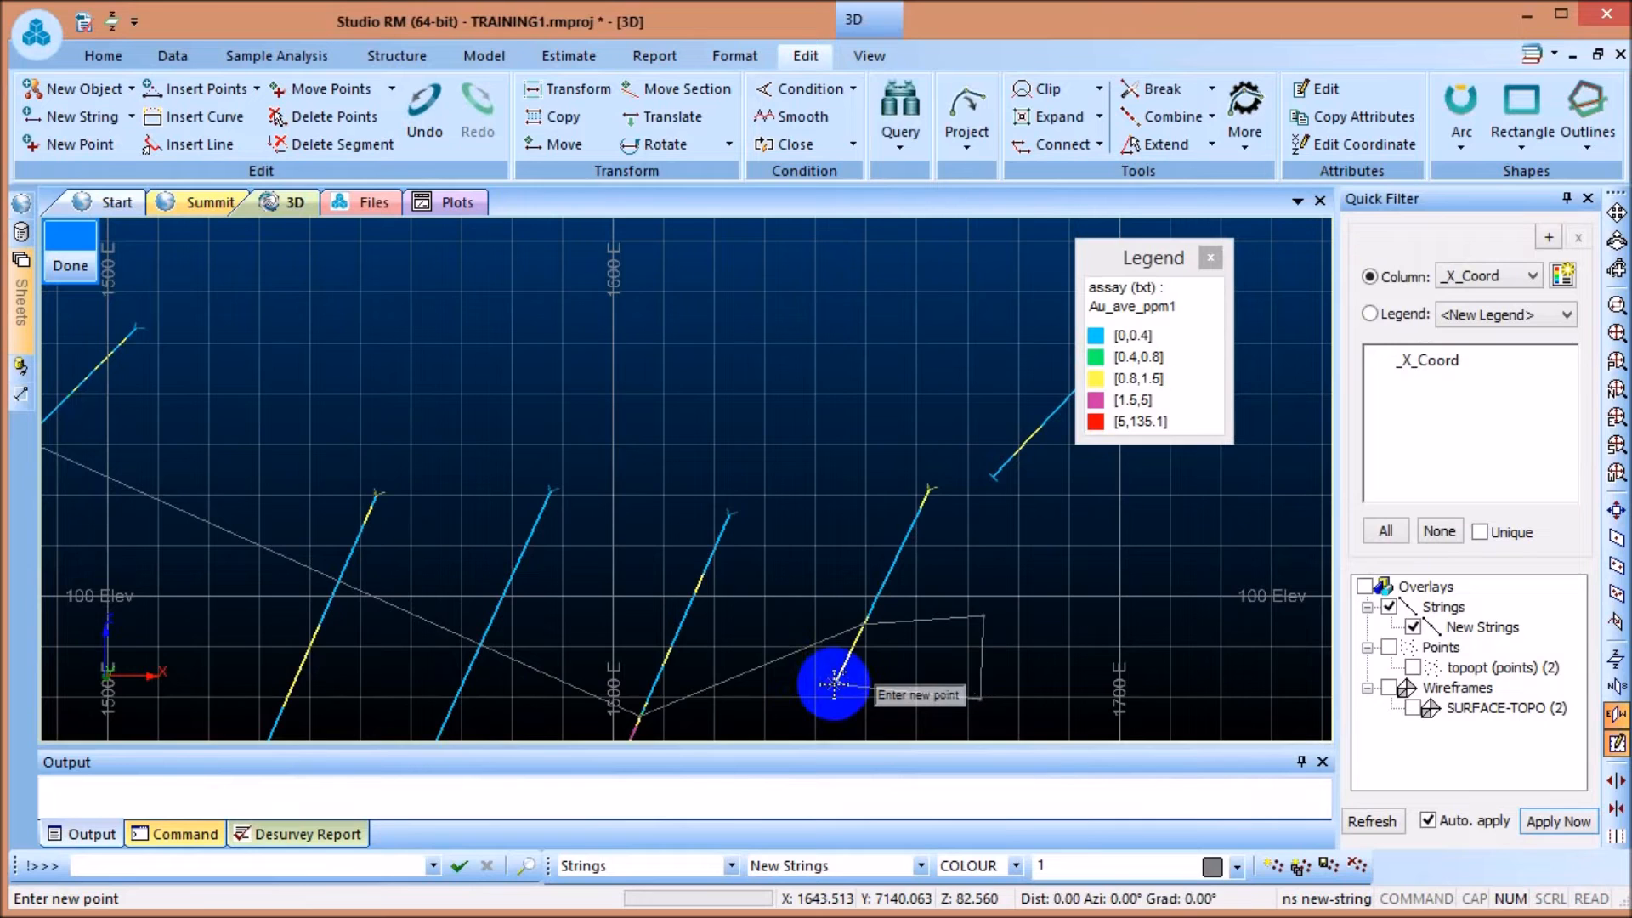
scroll(833, 685, "down", 3)
scroll(765, 620, "up", 4)
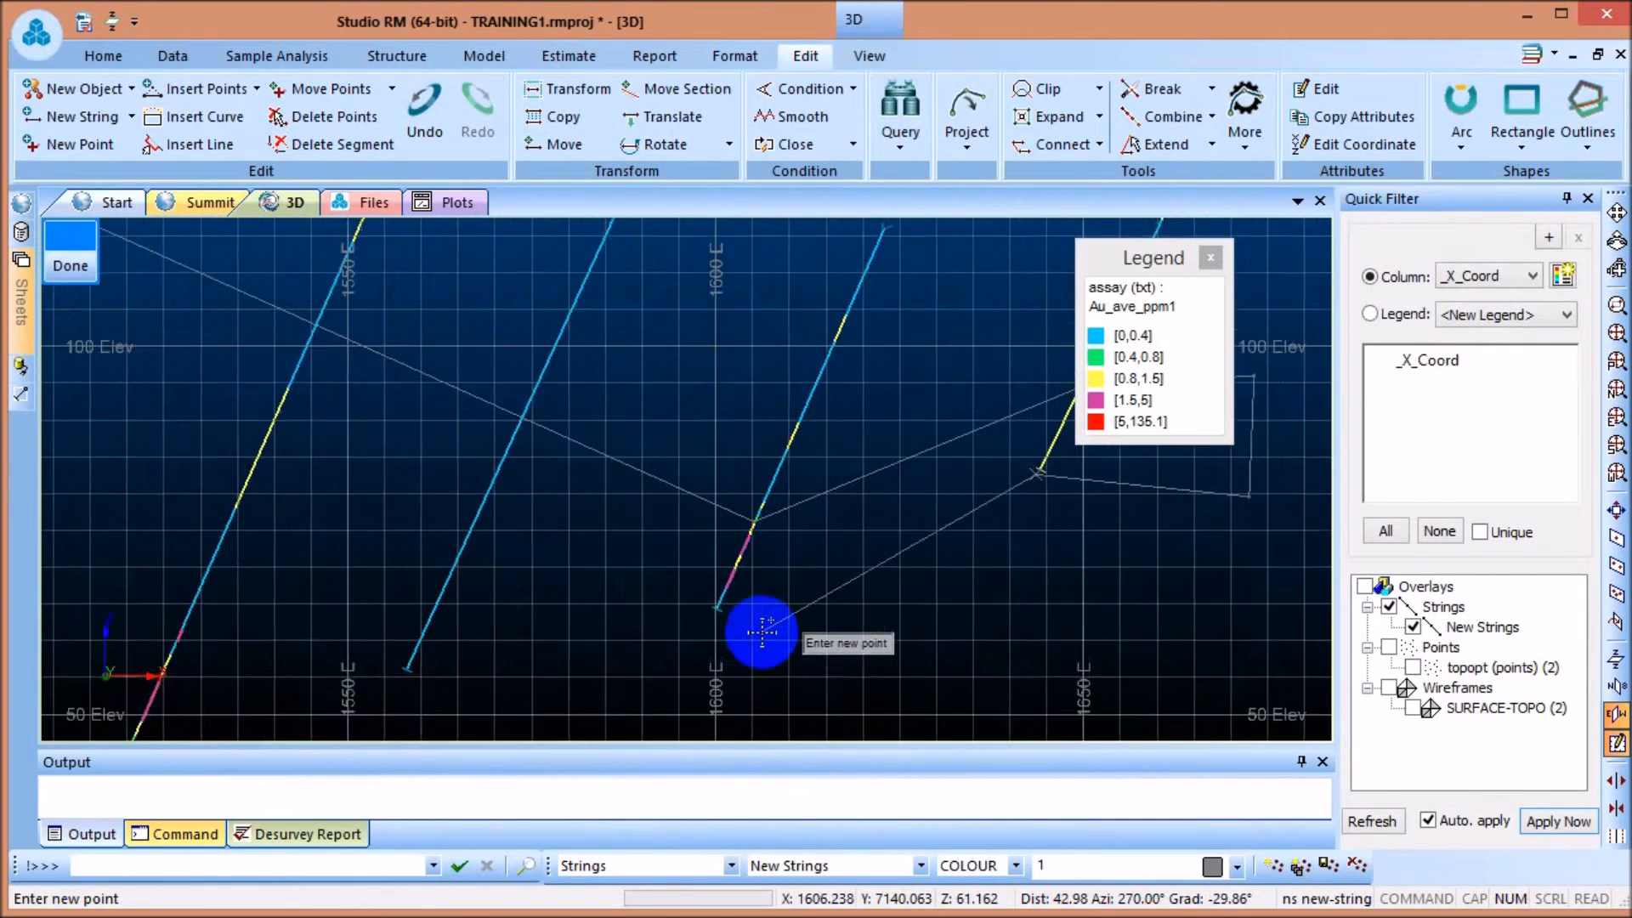
scroll(763, 632, "up", 1)
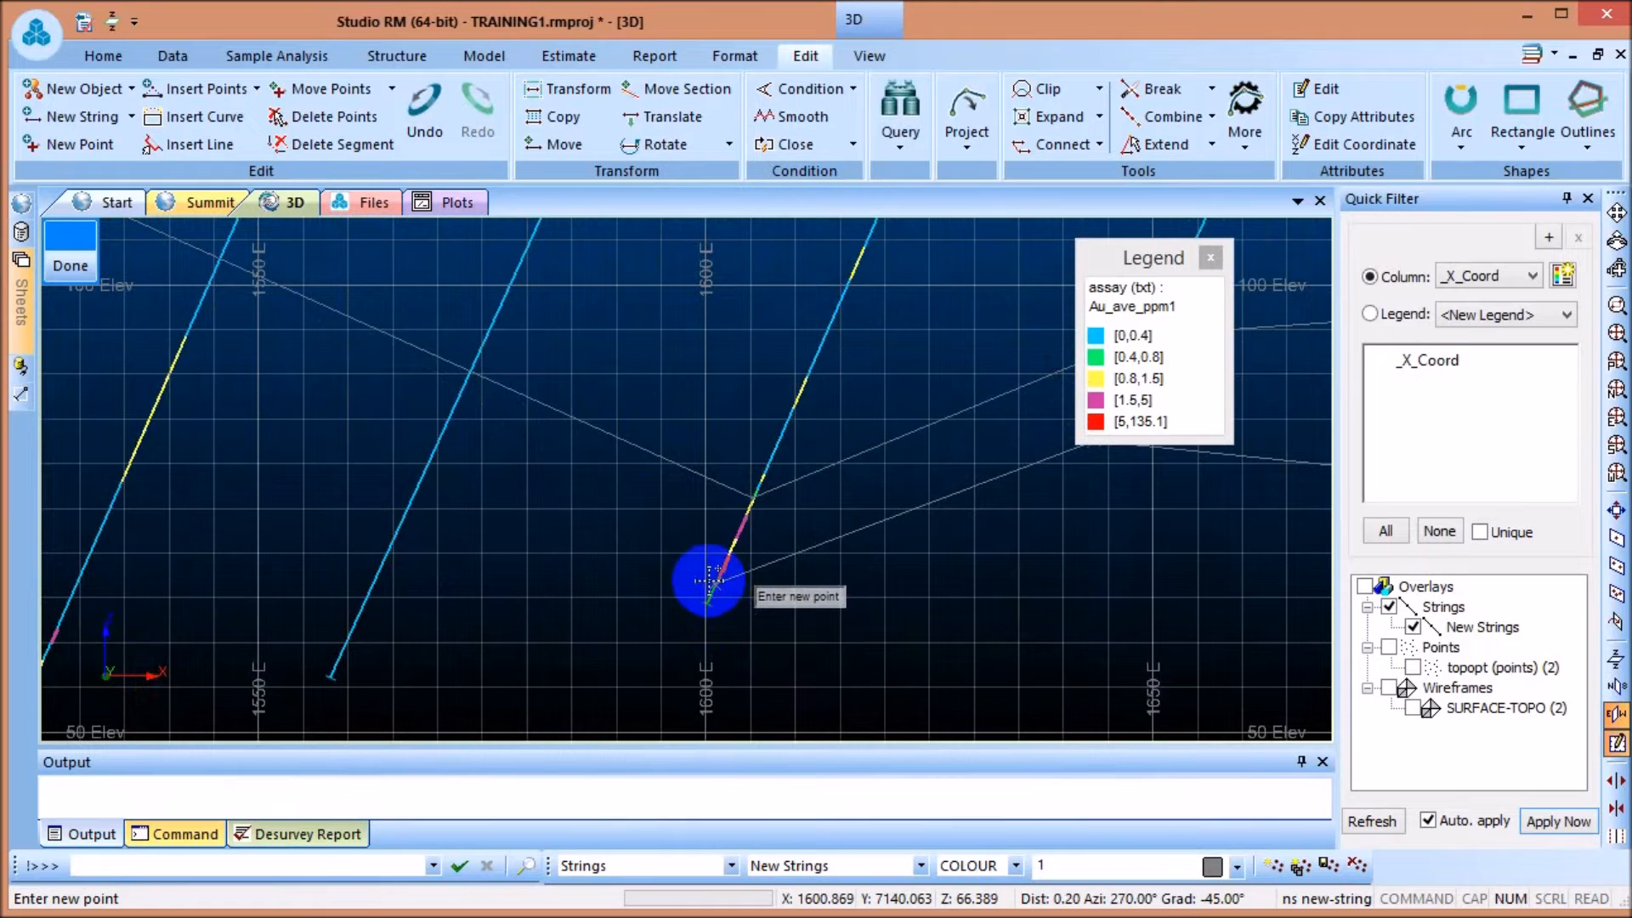
Carry the lower edge west to the base of the 1.5–5 grade interval on the drillhole near 1475 E
scroll(686, 528, "down", 2)
scroll(671, 543, "down", 2)
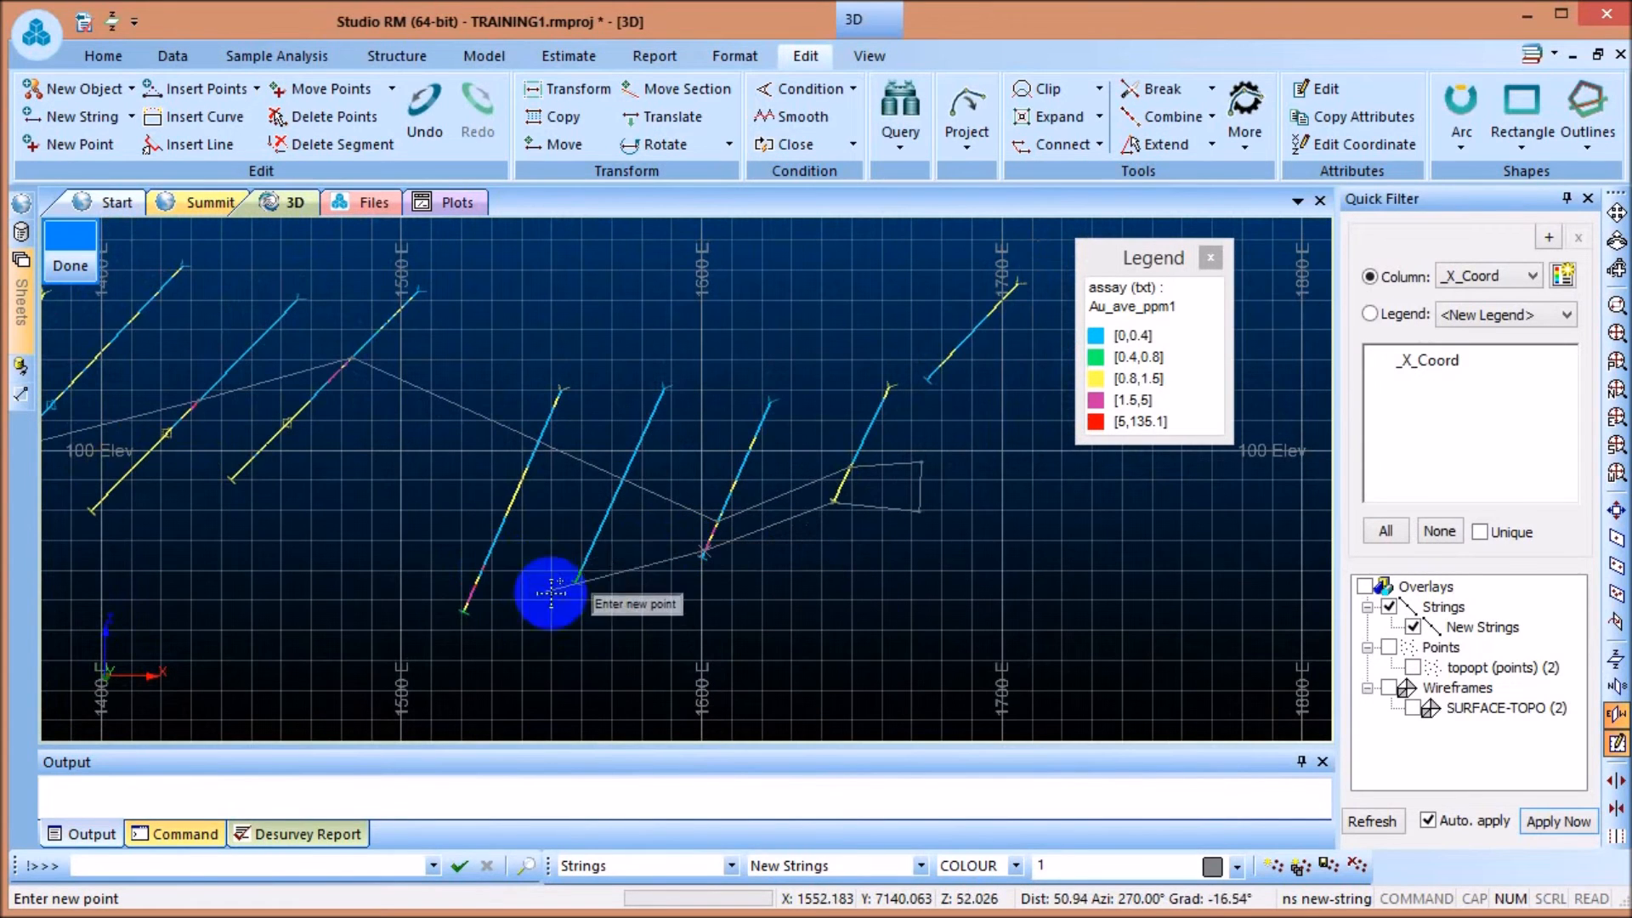
scroll(493, 534, "up", 3)
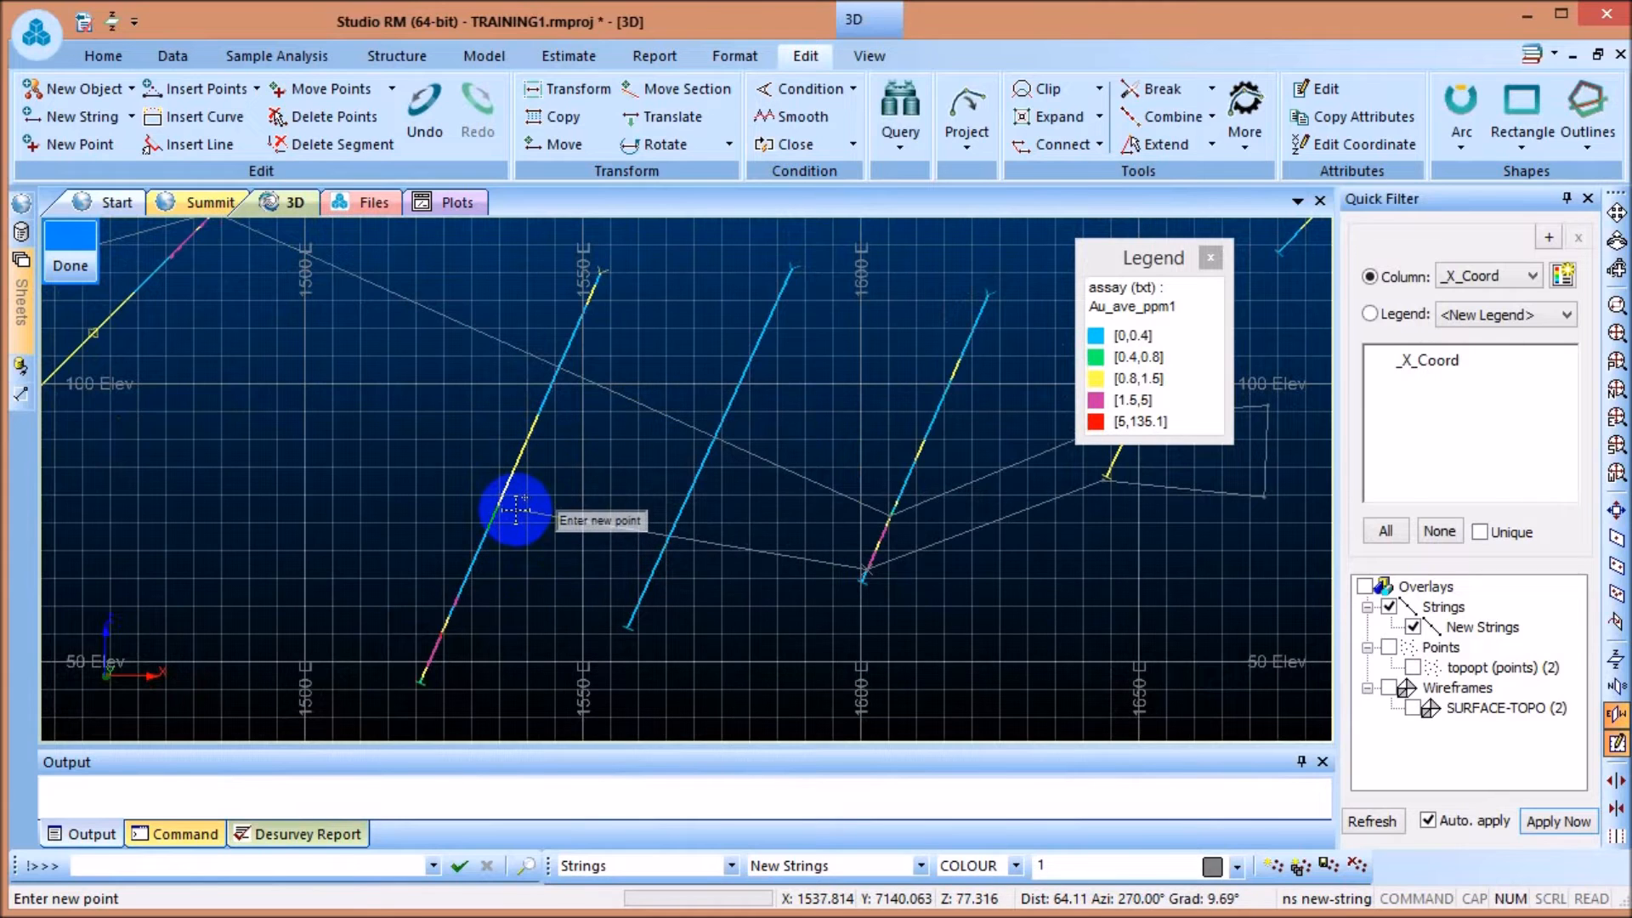
scroll(527, 503, "down", 3)
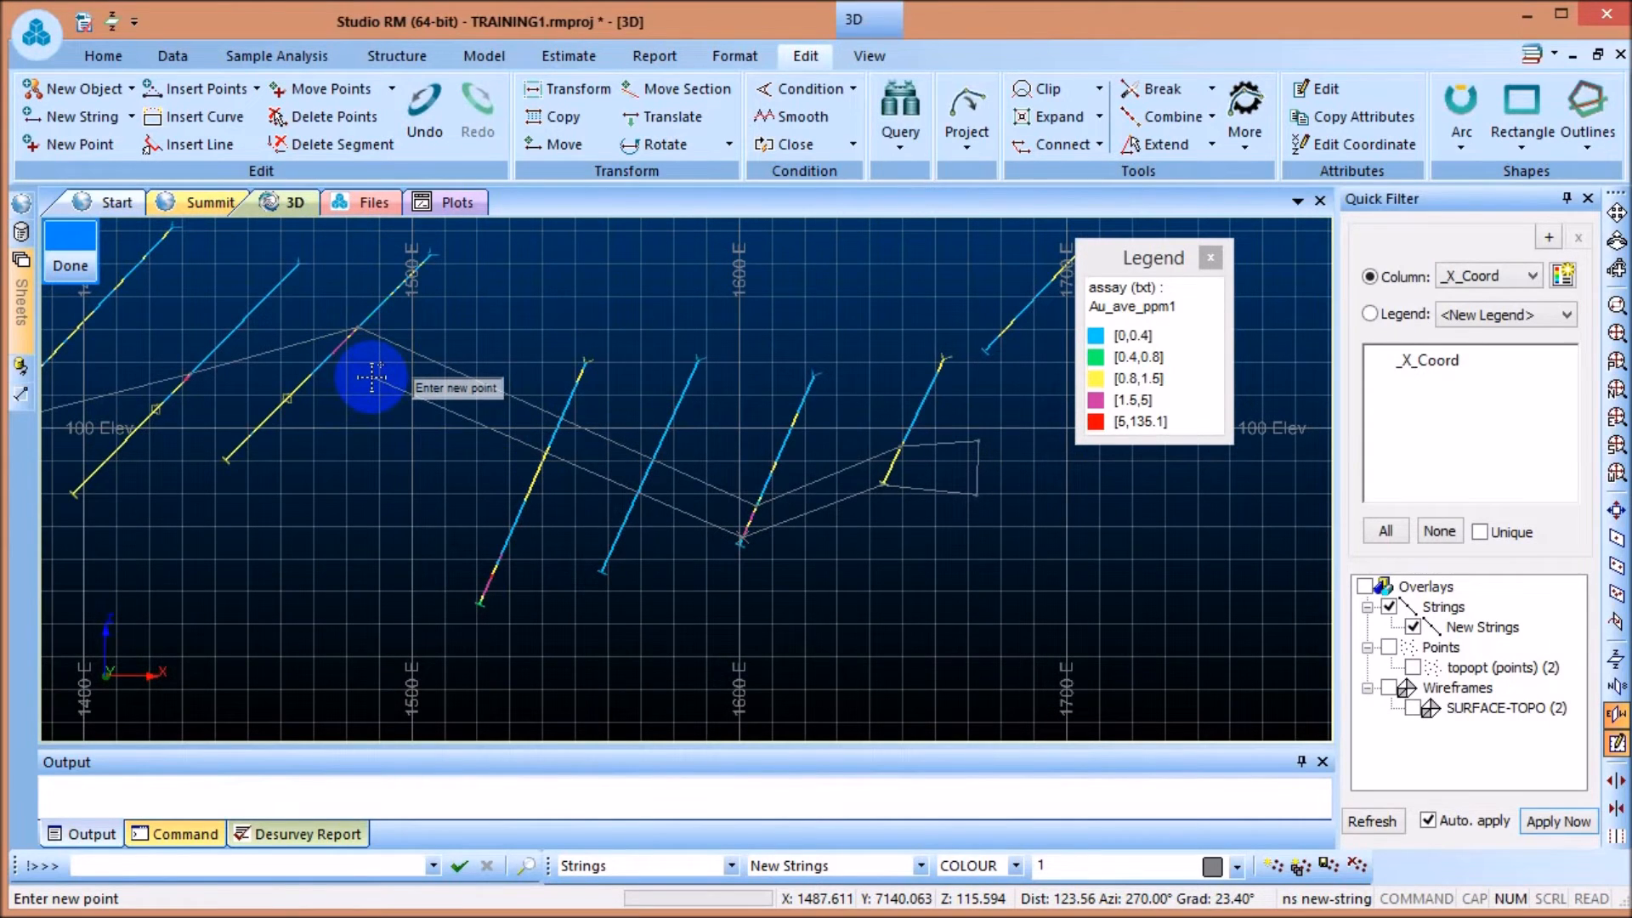
scroll(340, 352, "up", 3)
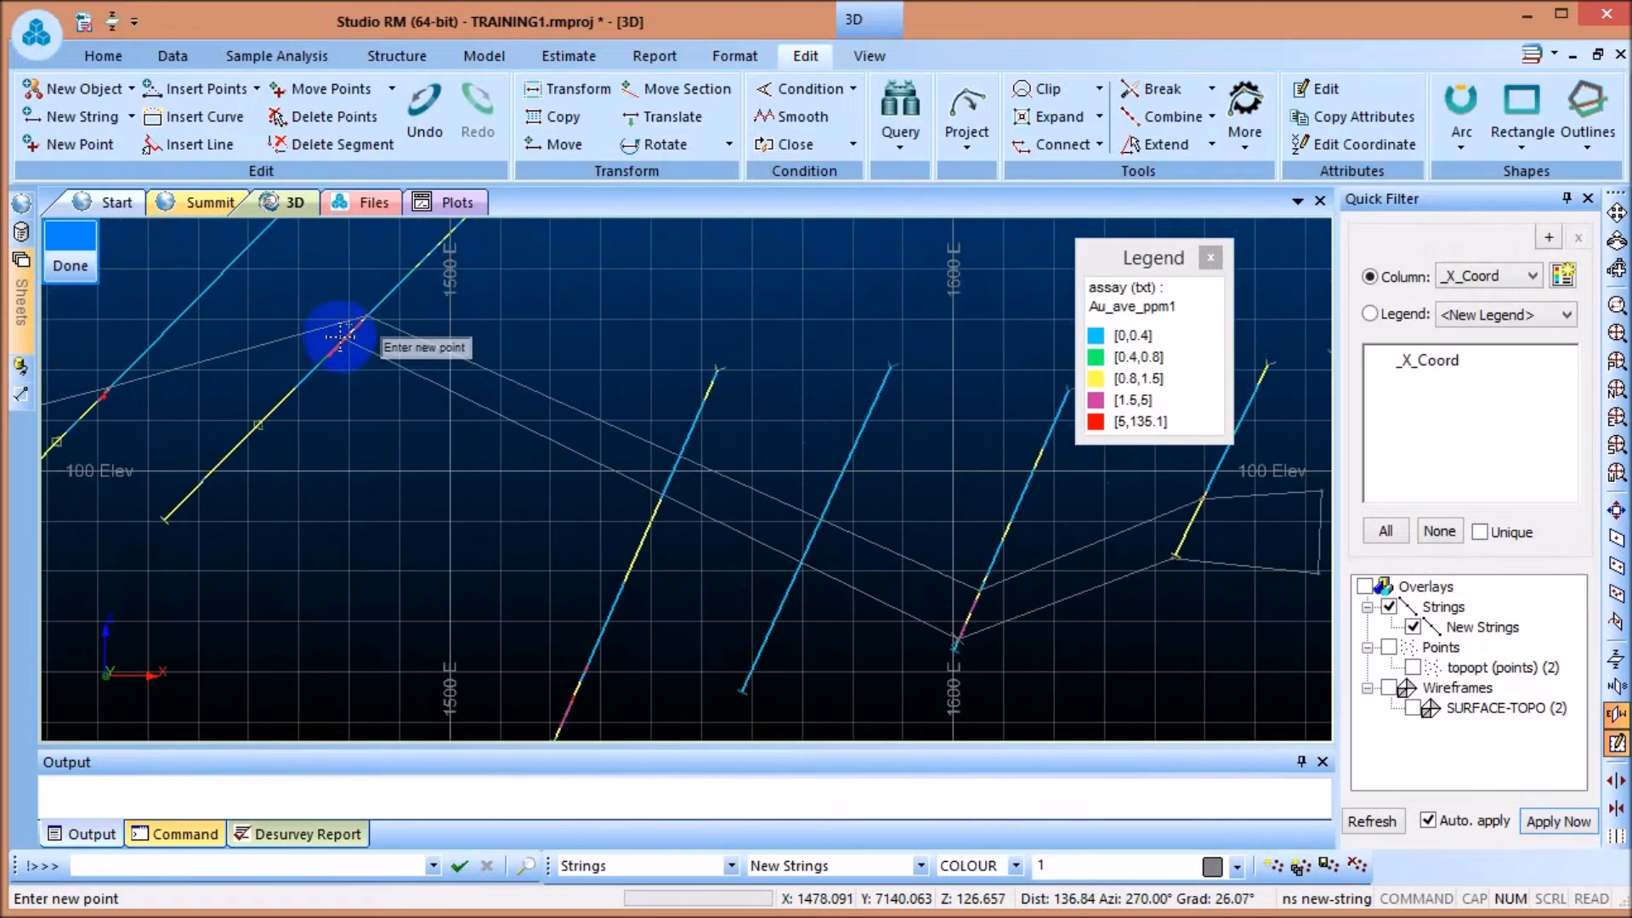
scroll(337, 351, "up", 1)
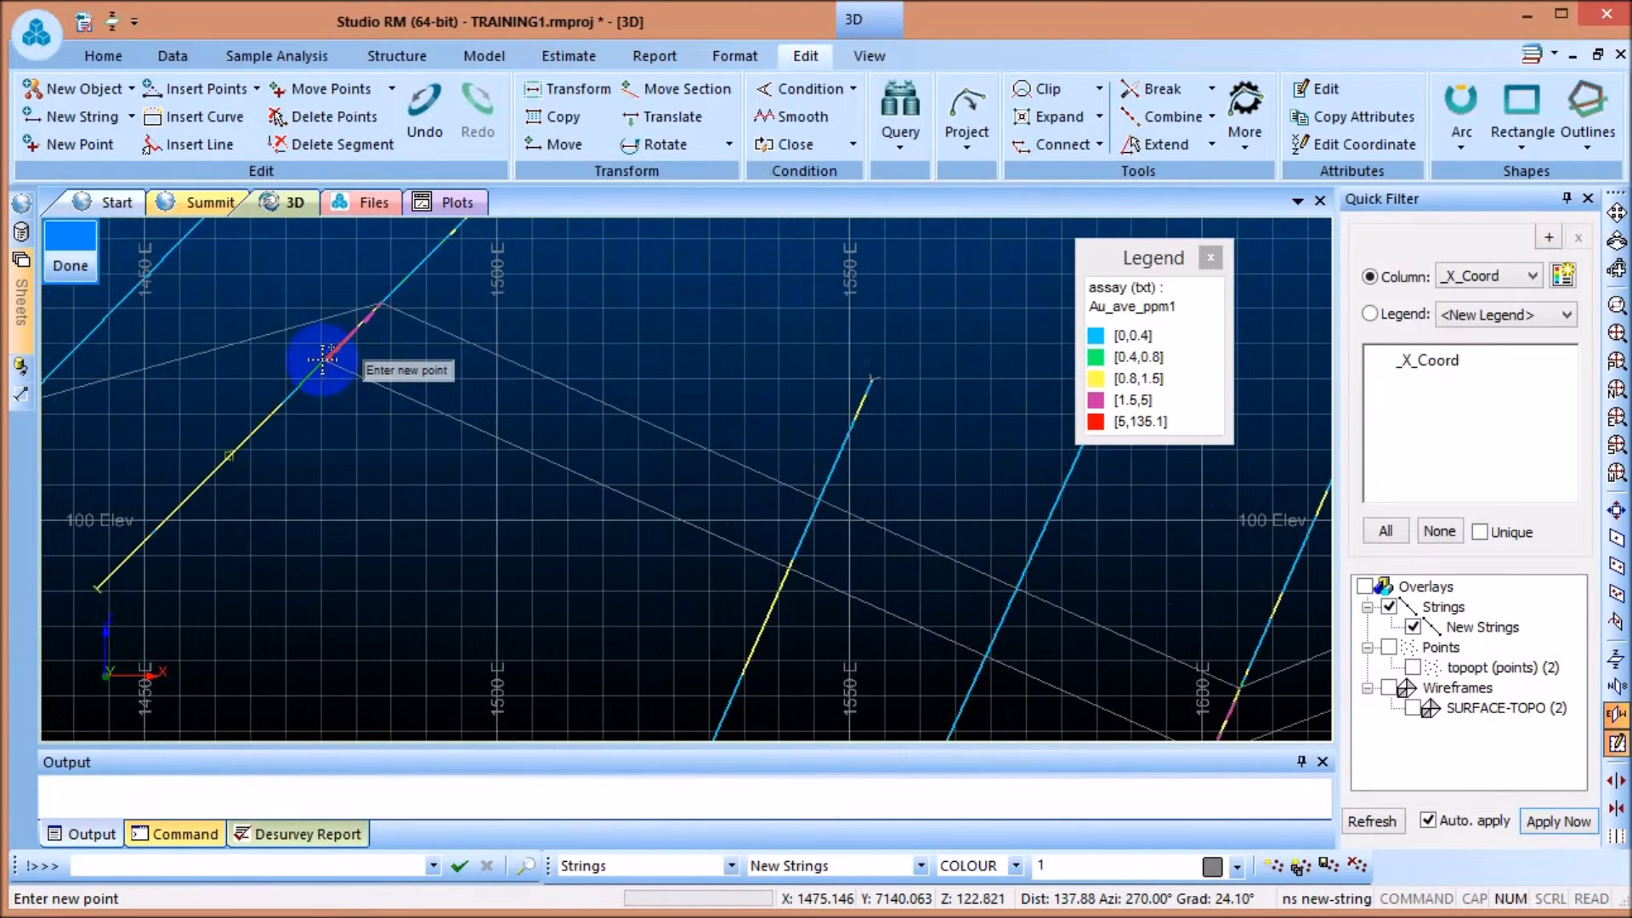
Continue the lower edge beneath the red high-grade intervals on the western drillholes near 1427 E and 1363 E
scroll(382, 346, "down", 4)
scroll(153, 478, "up", 8)
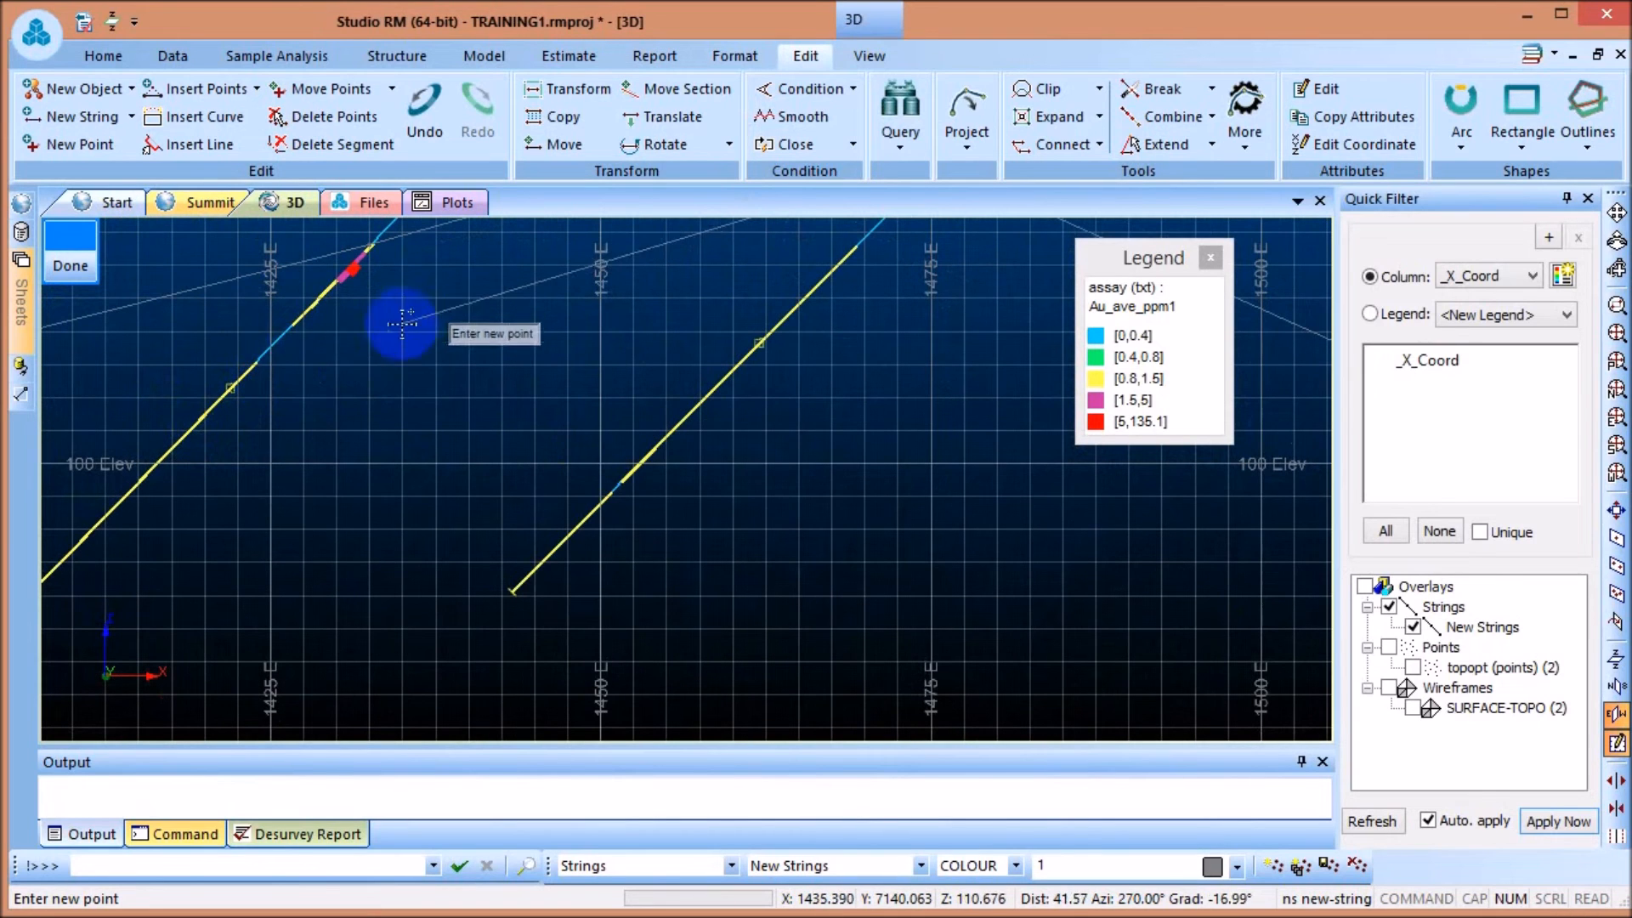
scroll(365, 319, "down", 8)
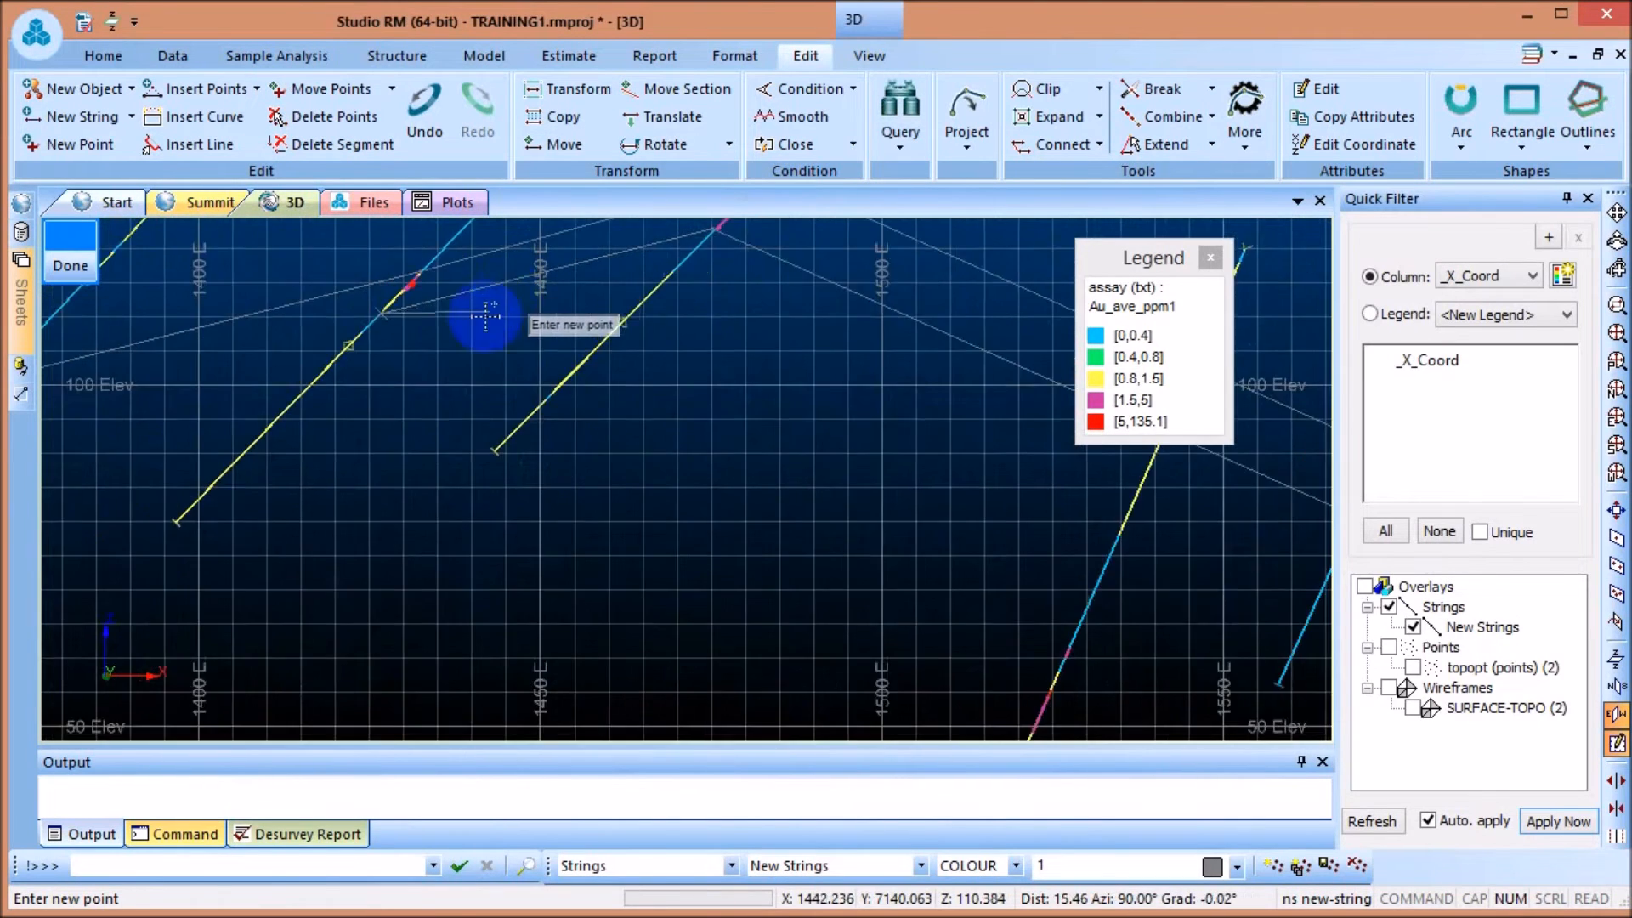
scroll(217, 392, "up", 5)
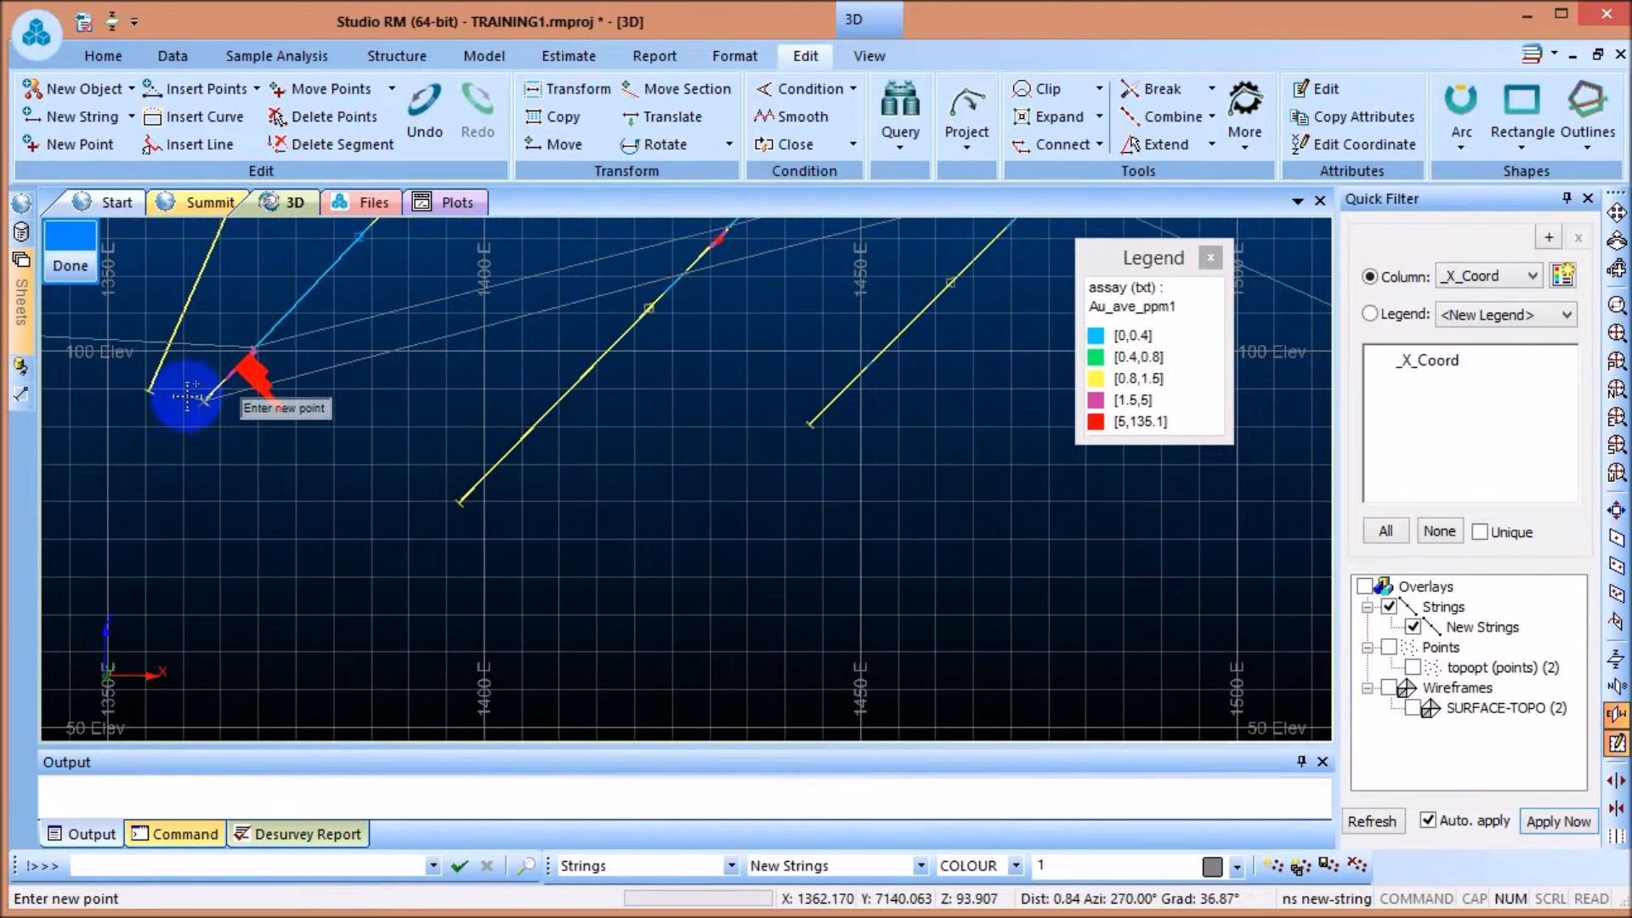
Add the final lower point west of the drillholes near 1335 E and close the string into an outline
scroll(216, 382, "down", 2)
scroll(204, 378, "down", 1)
scroll(157, 391, "down", 1)
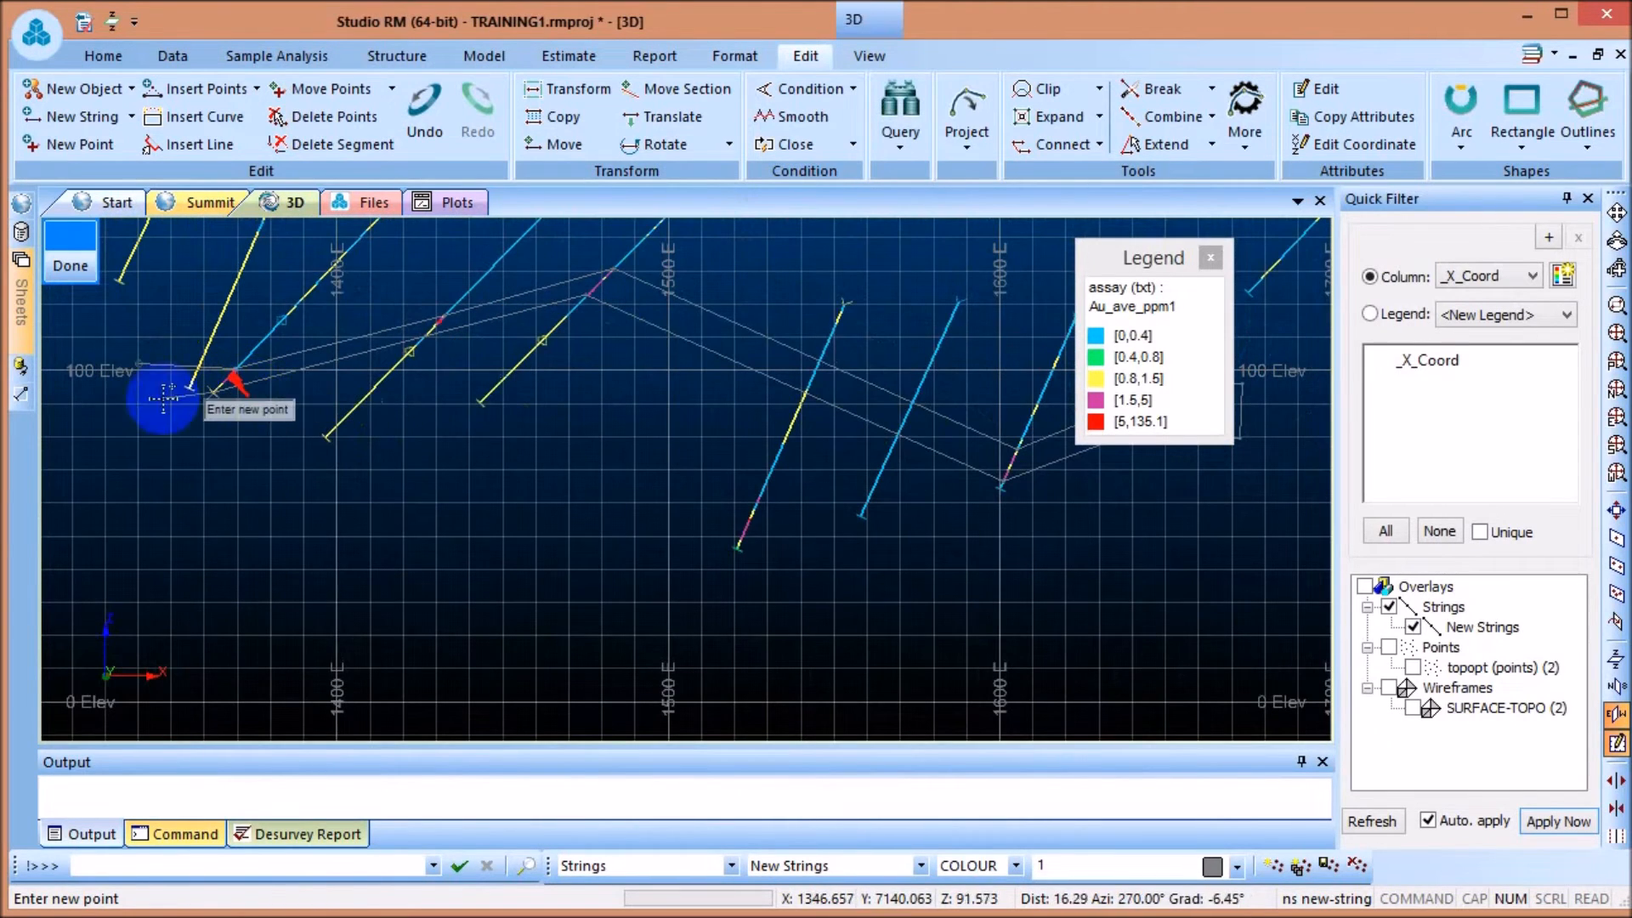
left_click(121, 398)
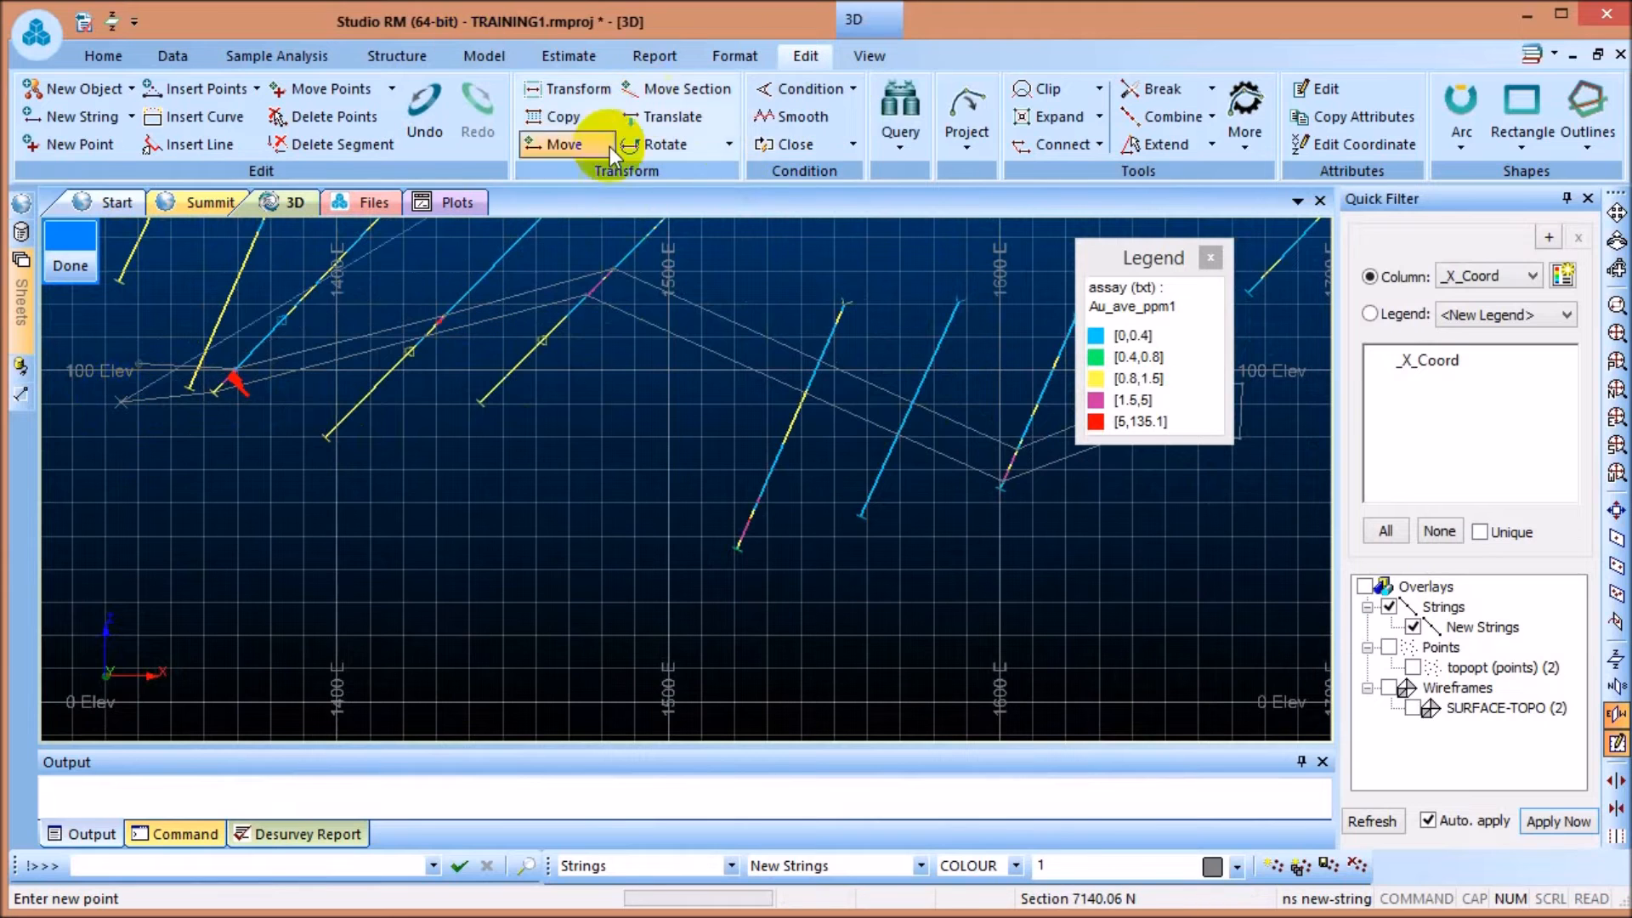
left_click(780, 145)
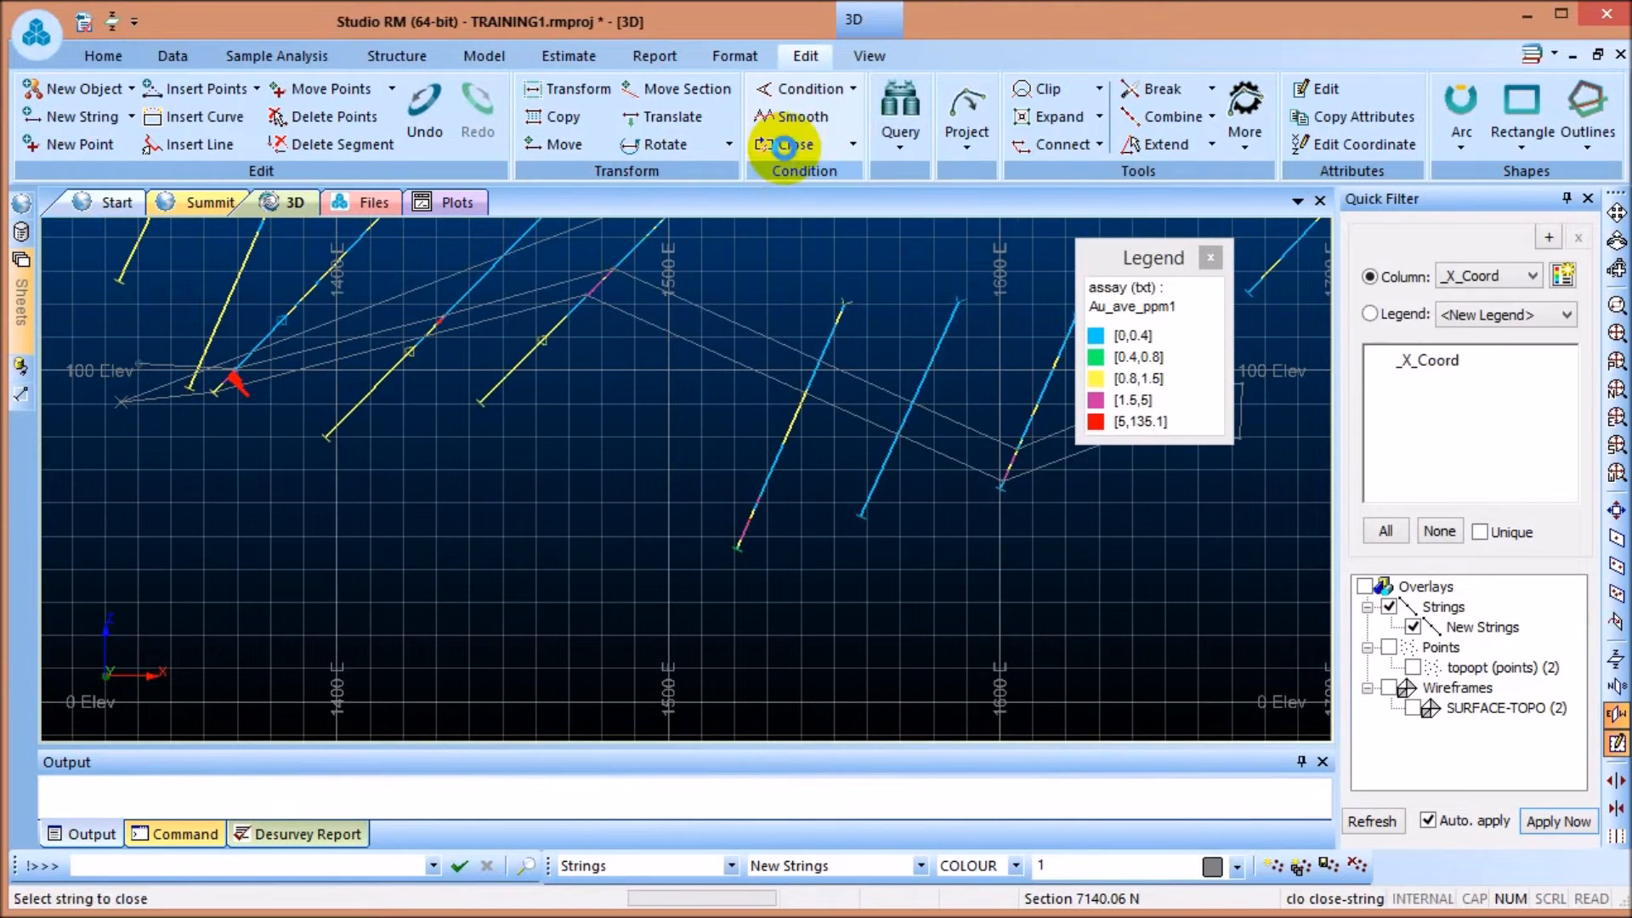
left_click(628, 368)
scroll(579, 456, "down", 3)
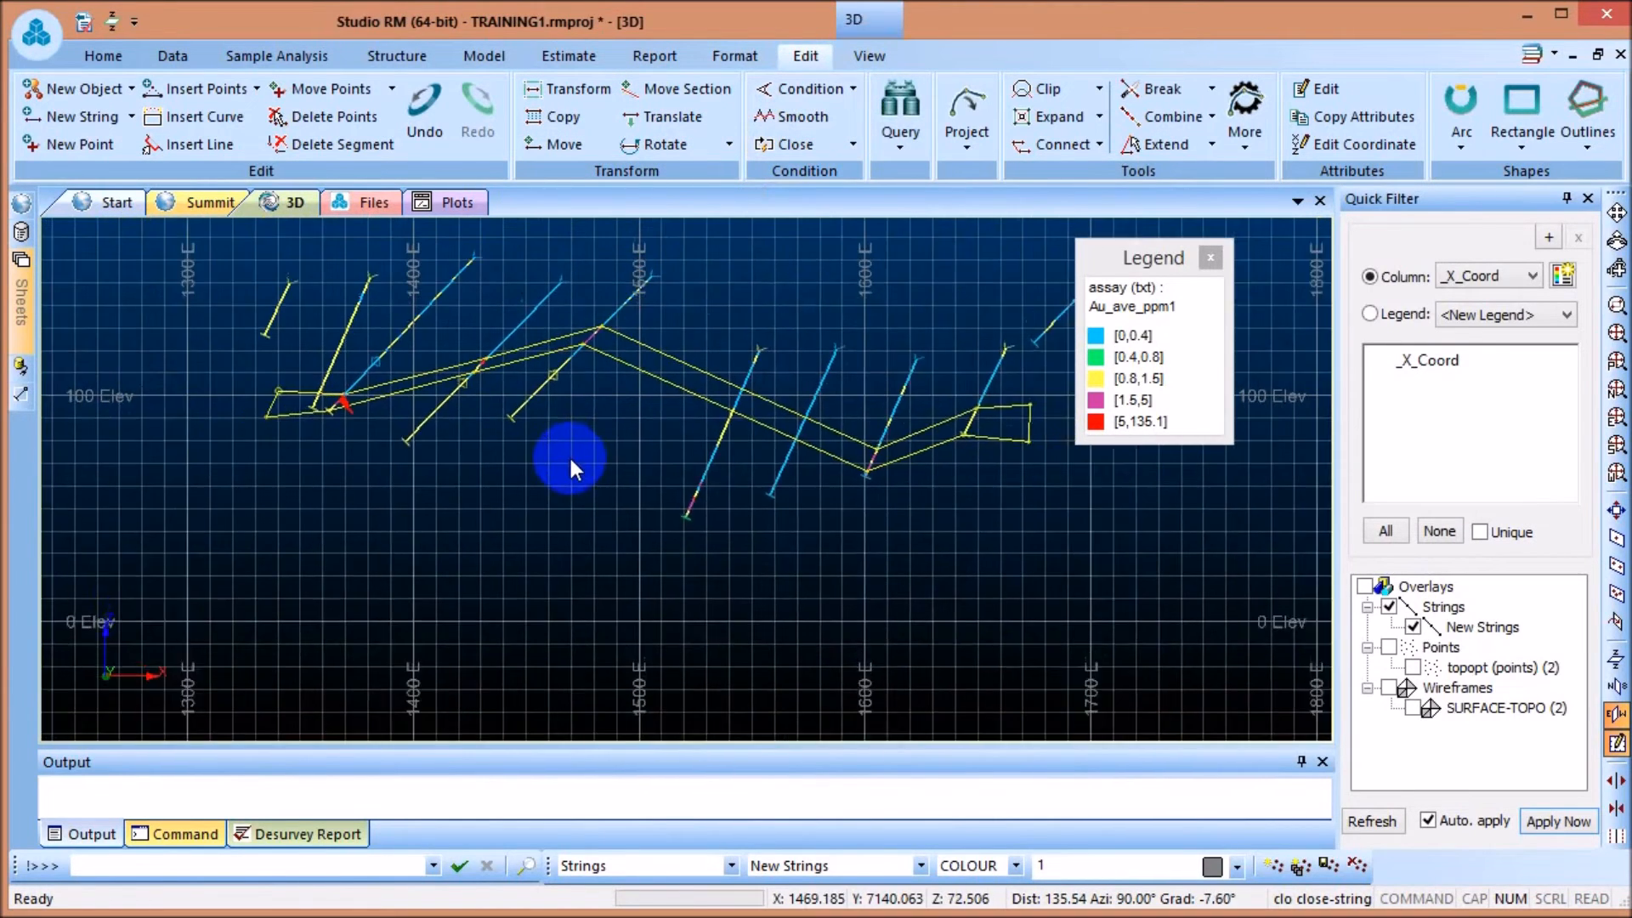
Advance the view through the parallel sections to section 7500.06 N
left_click(870, 56)
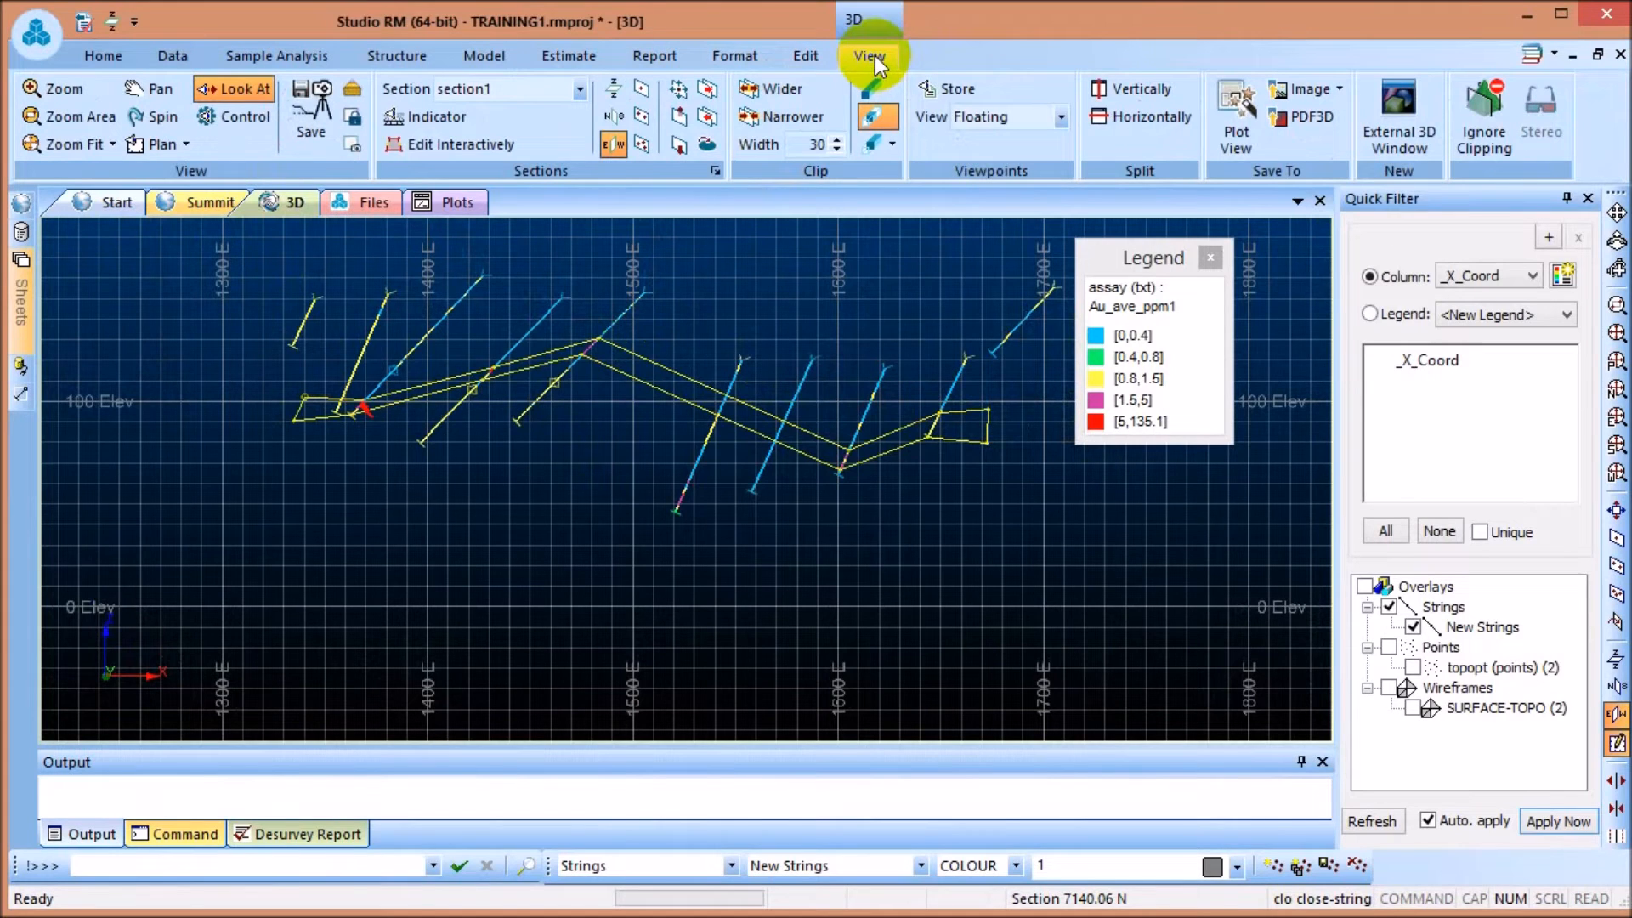
left_click(709, 126)
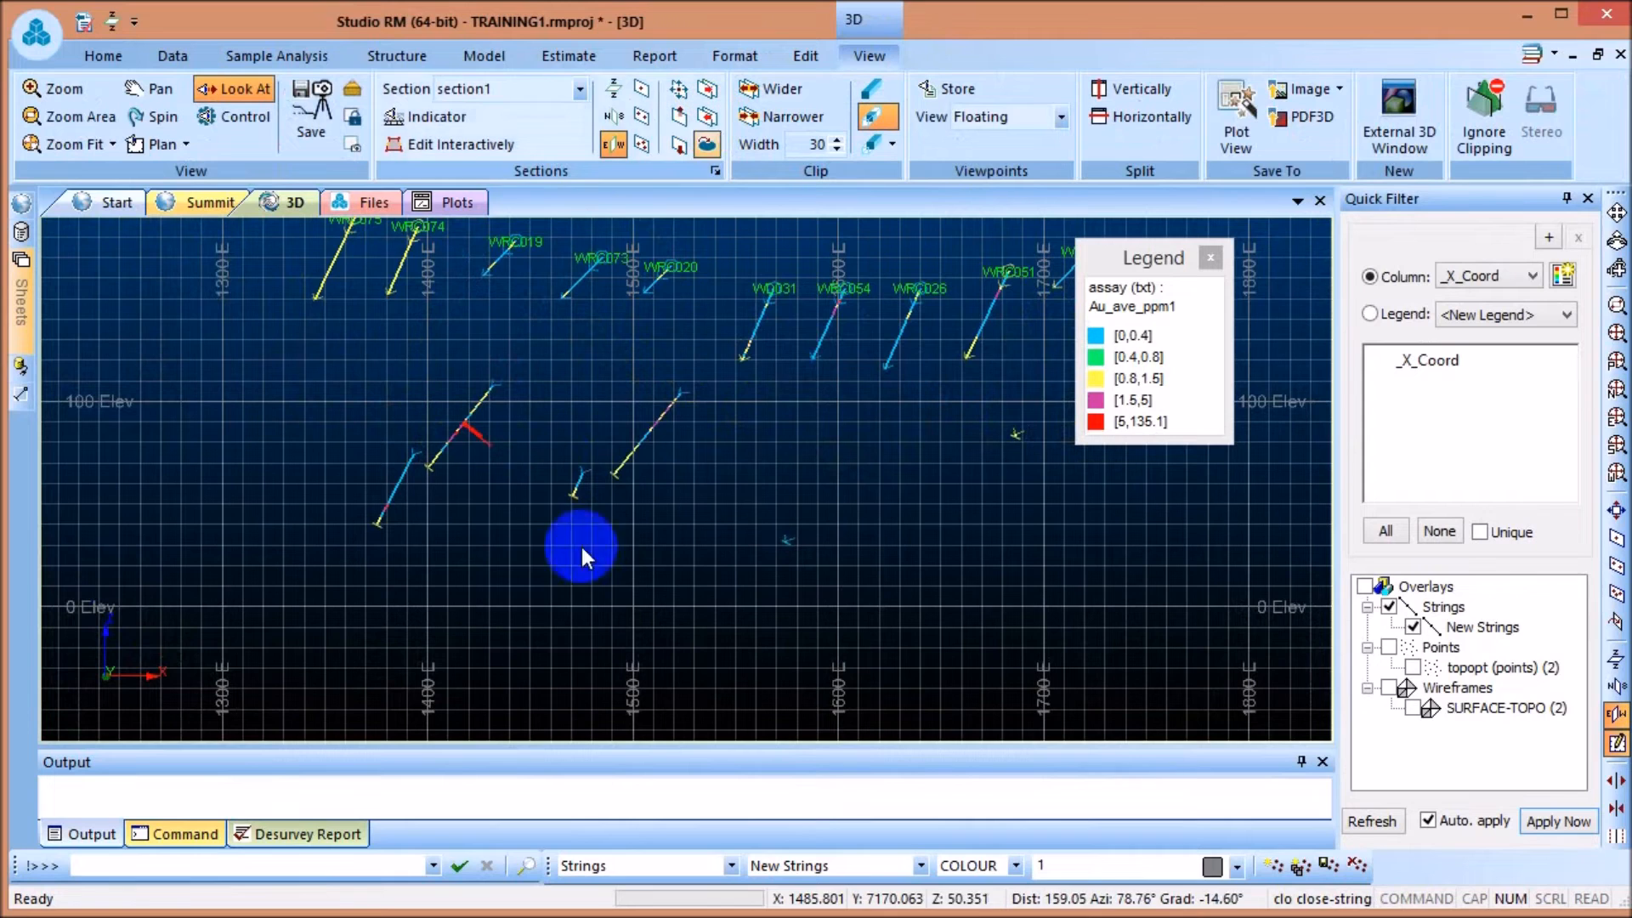
scroll(605, 450, "down", 1)
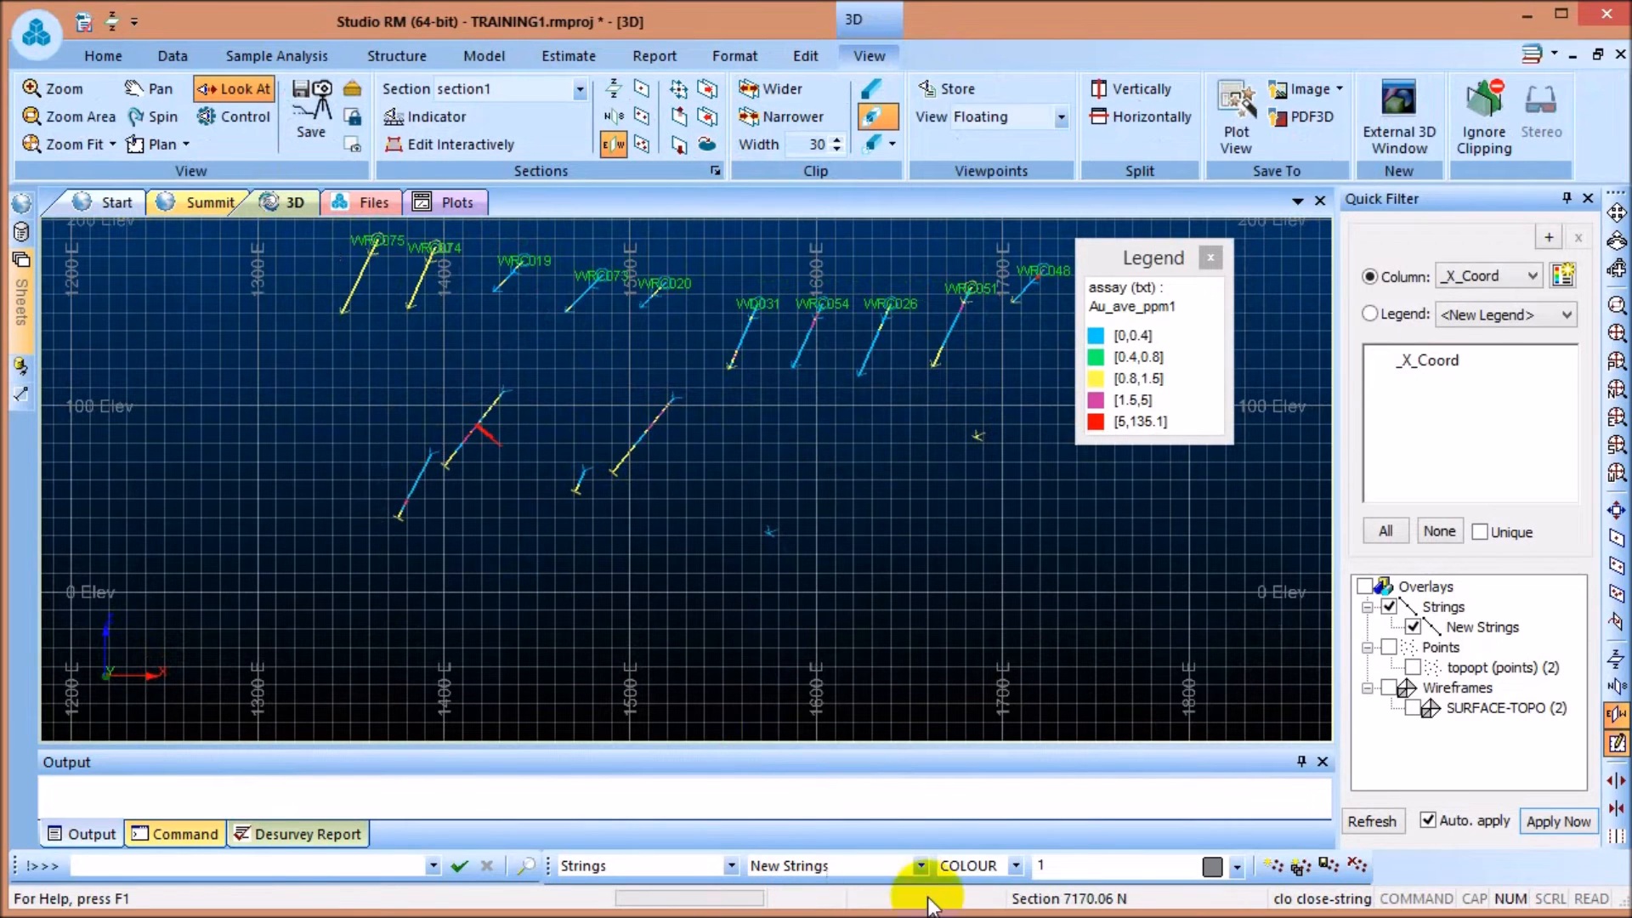
left_click(504, 578)
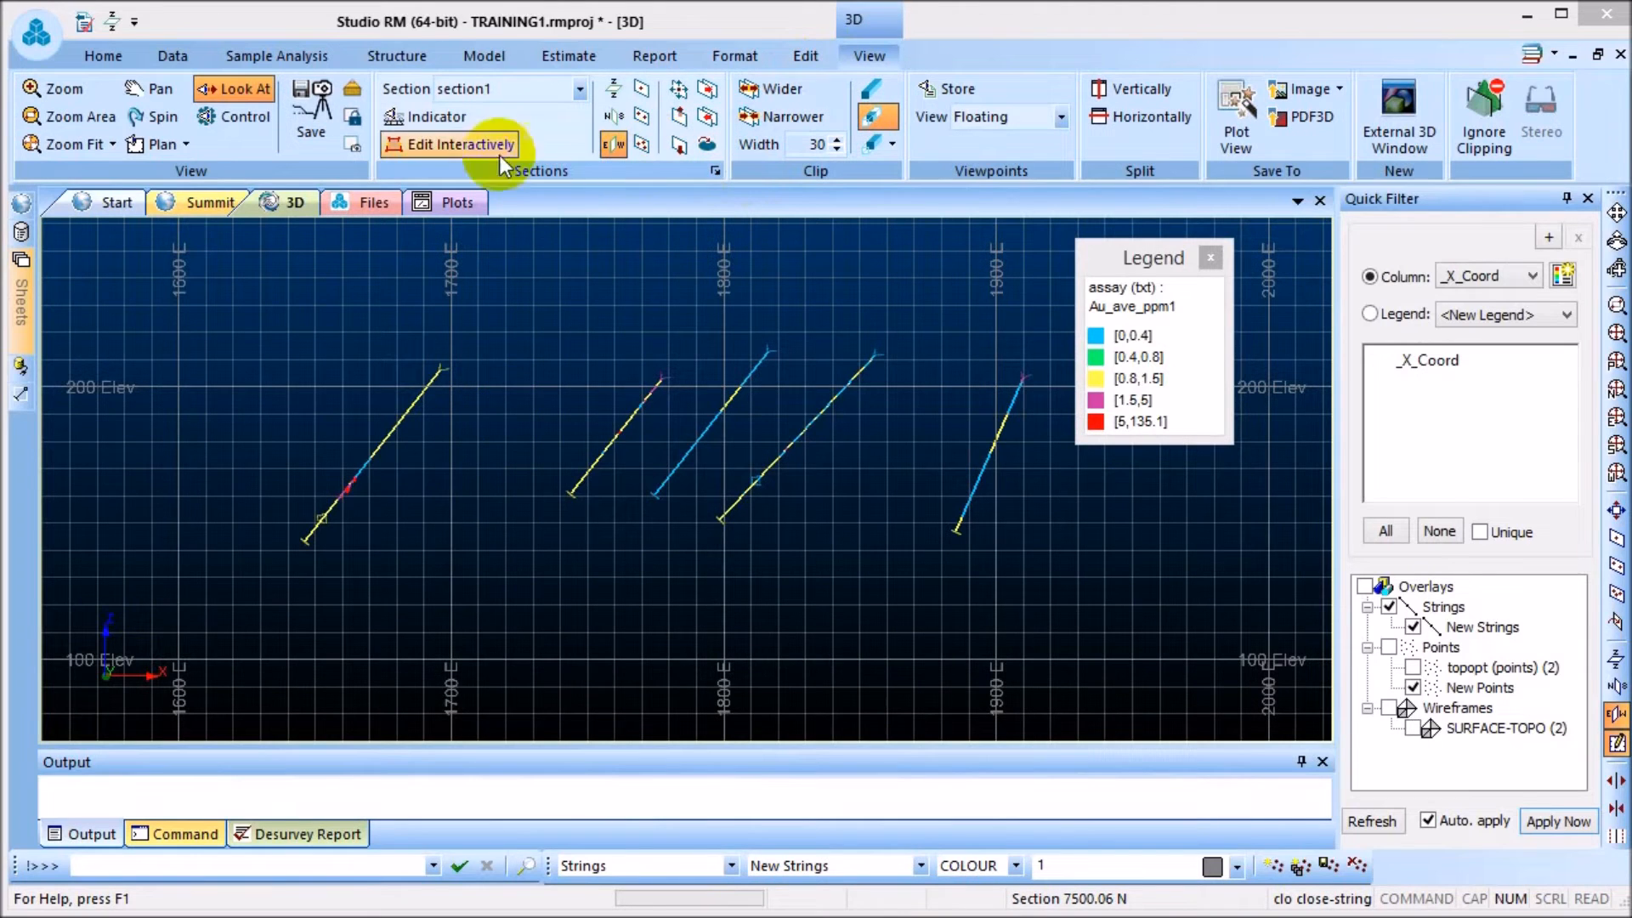
Start a new string west of the drillholes near 1638 E and carry it to the top of the high-grade intervals near 1665 E
left_click(818, 58)
left_click(74, 119)
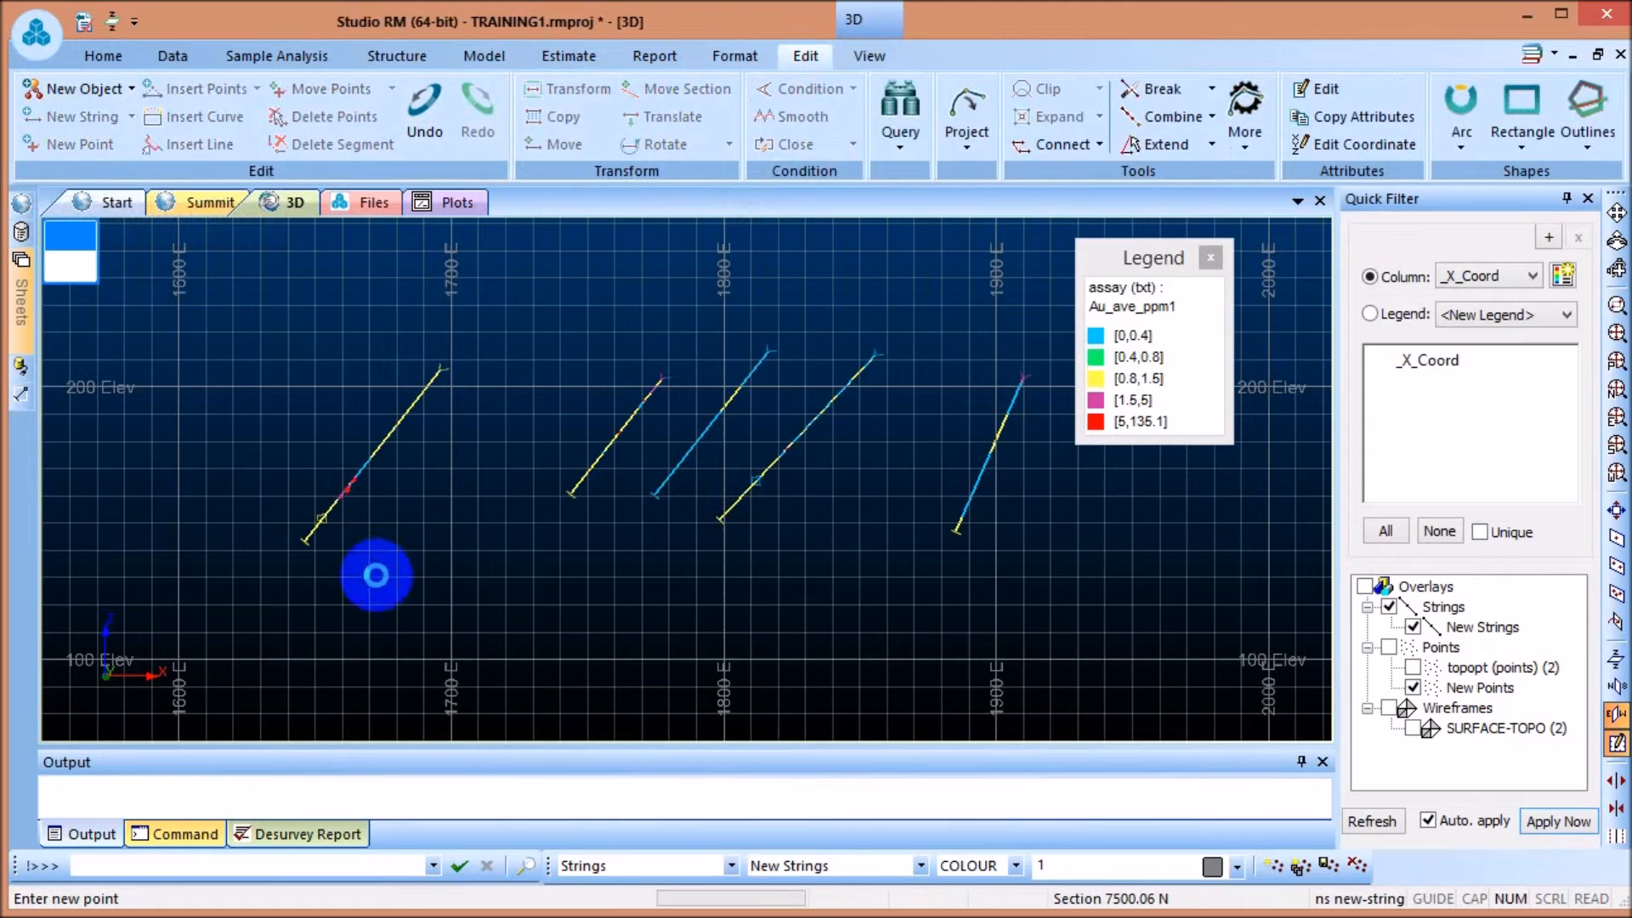
scroll(343, 484, "up", 3)
scroll(342, 485, "up", 4)
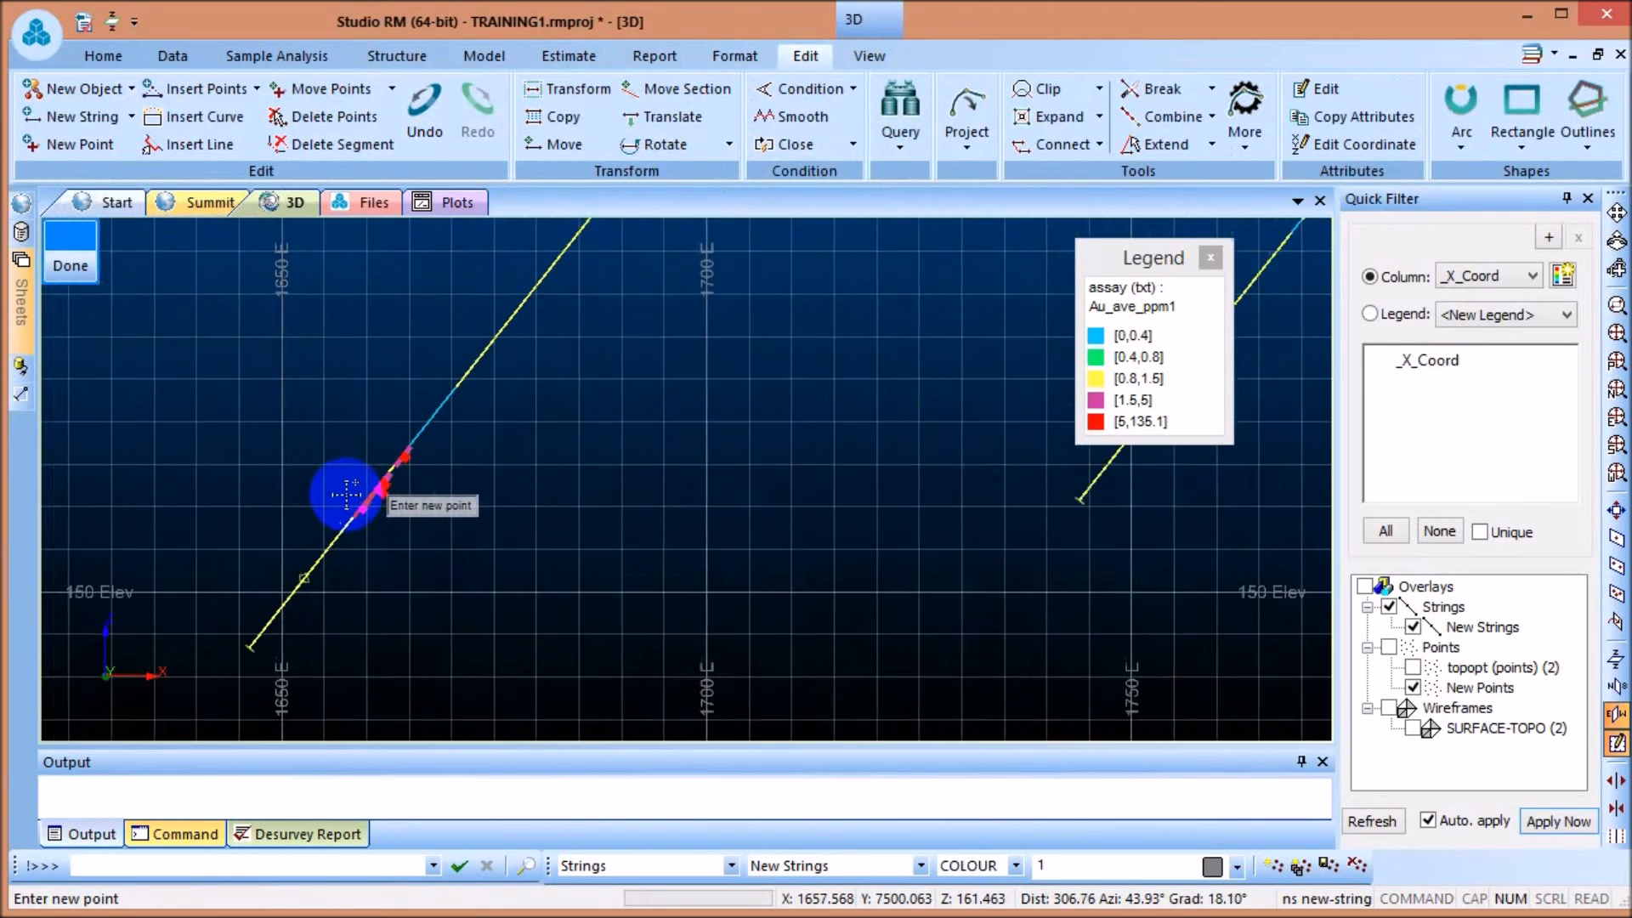
left_click(136, 481)
scroll(446, 420, "up", 4)
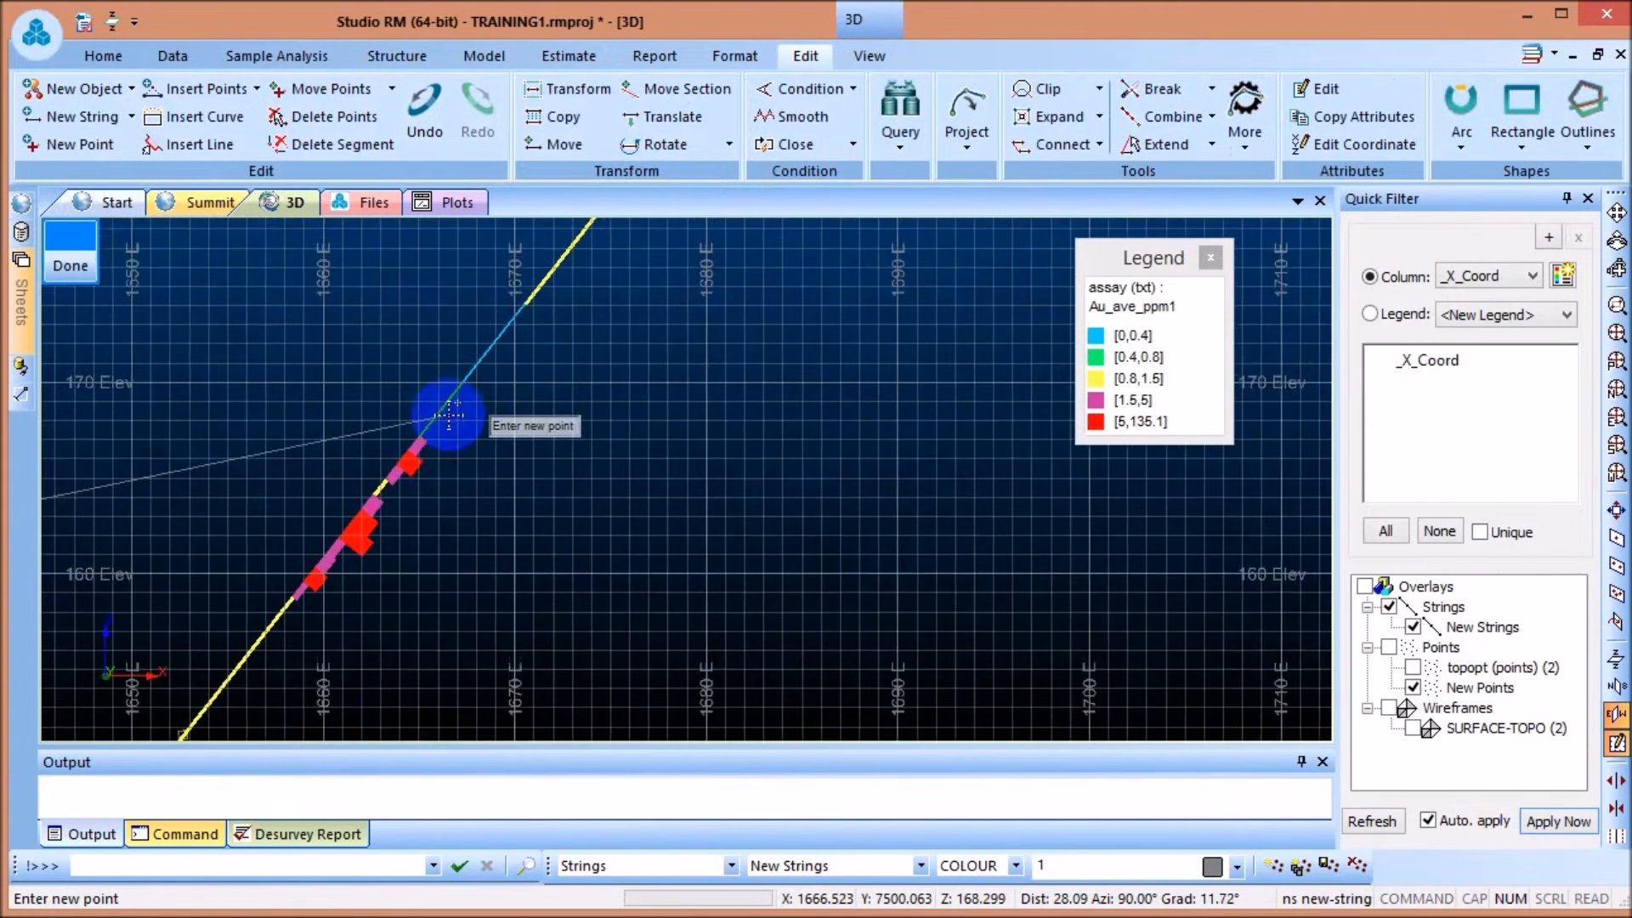
scroll(418, 443, "down", 8)
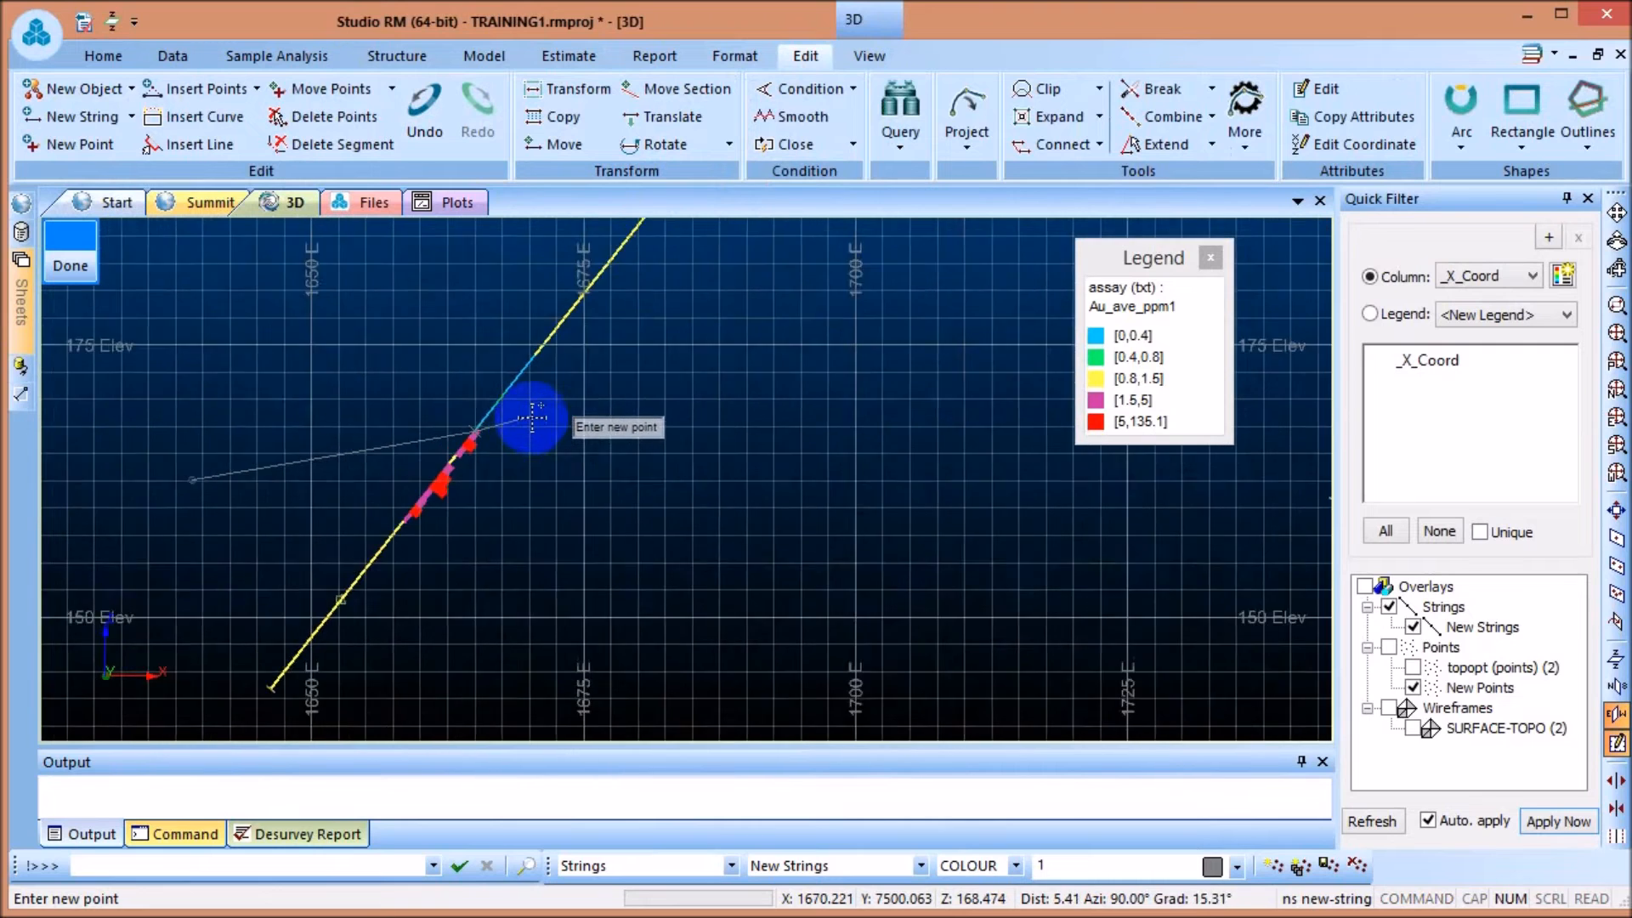
Extend the string's upper edge east to the top of the drillhole near 1777 E
scroll(776, 328, "up", 3)
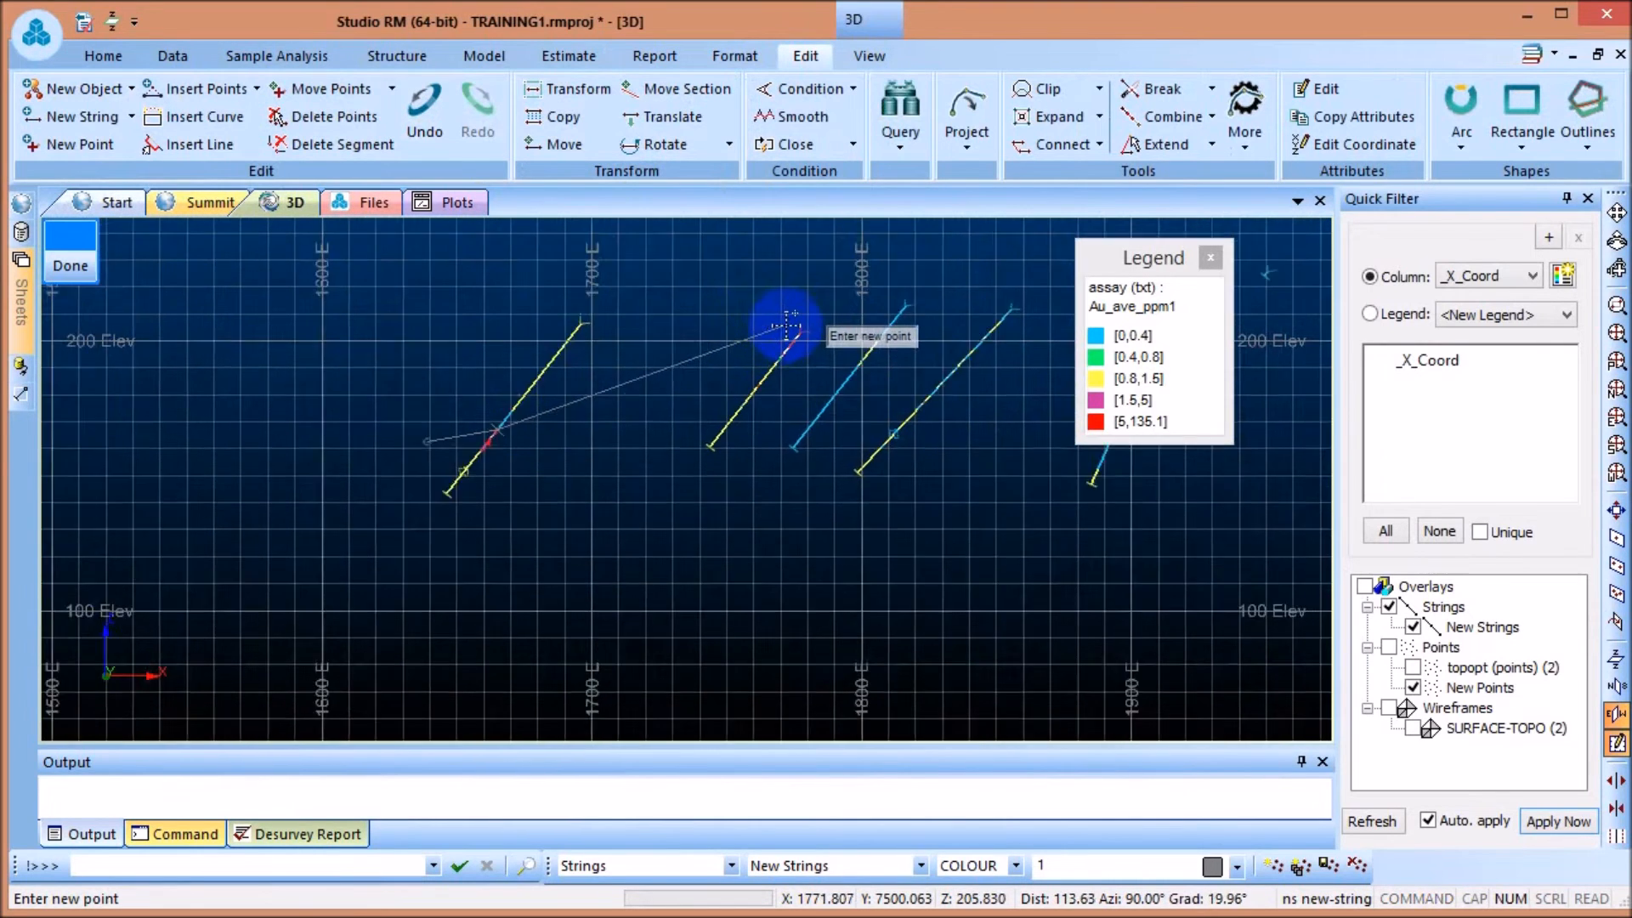
scroll(789, 369, "up", 1)
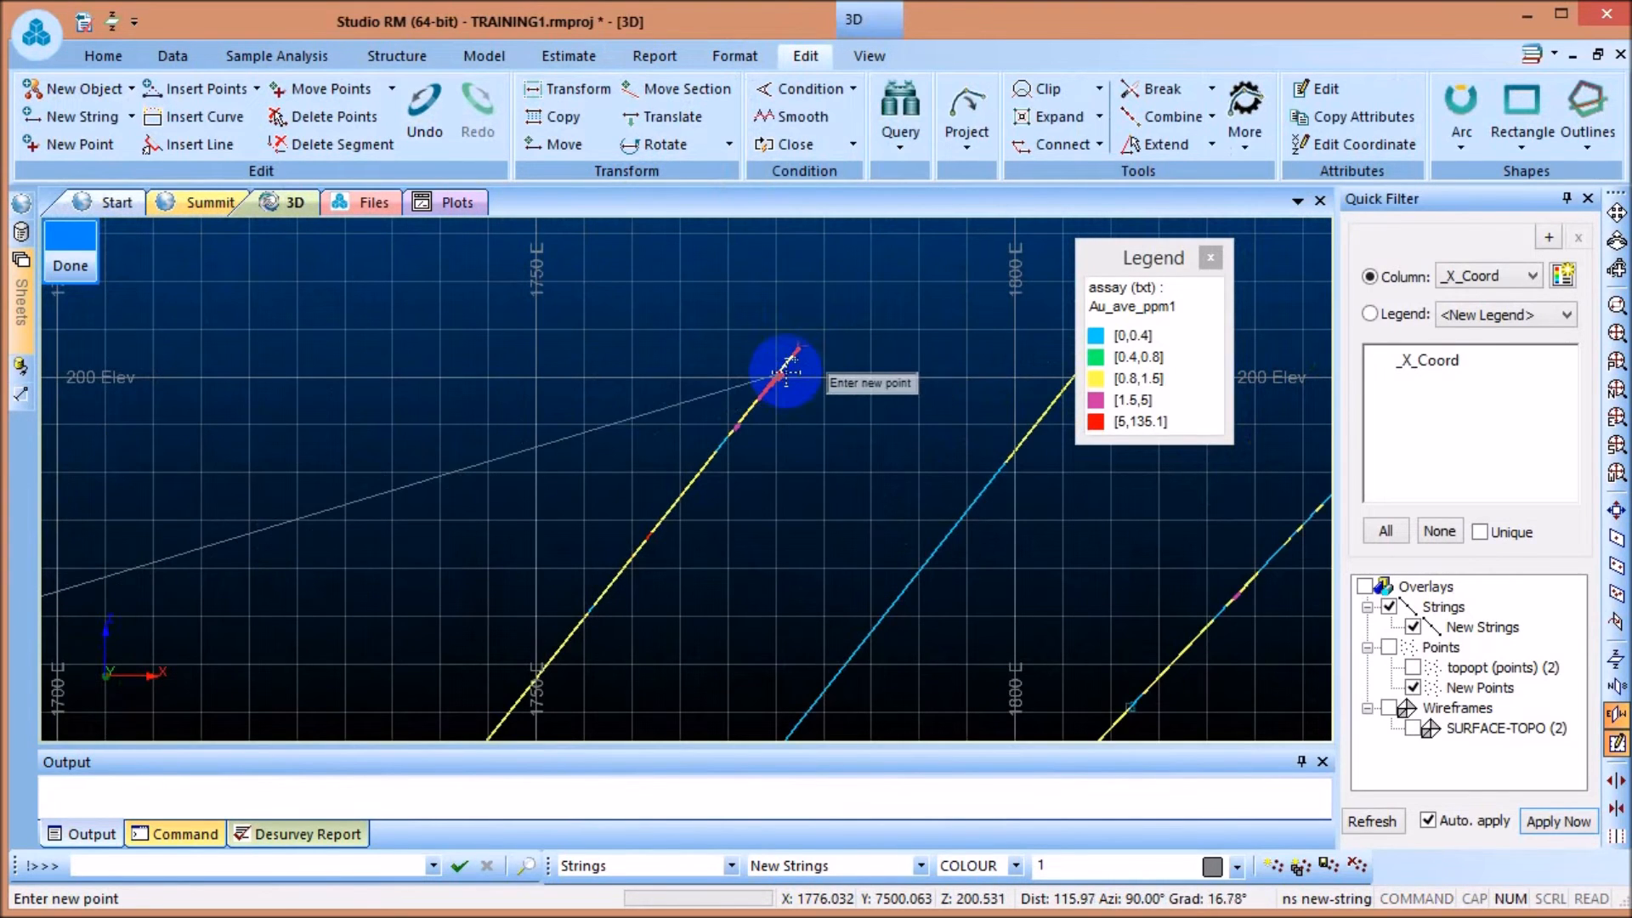
scroll(787, 371, "up", 3)
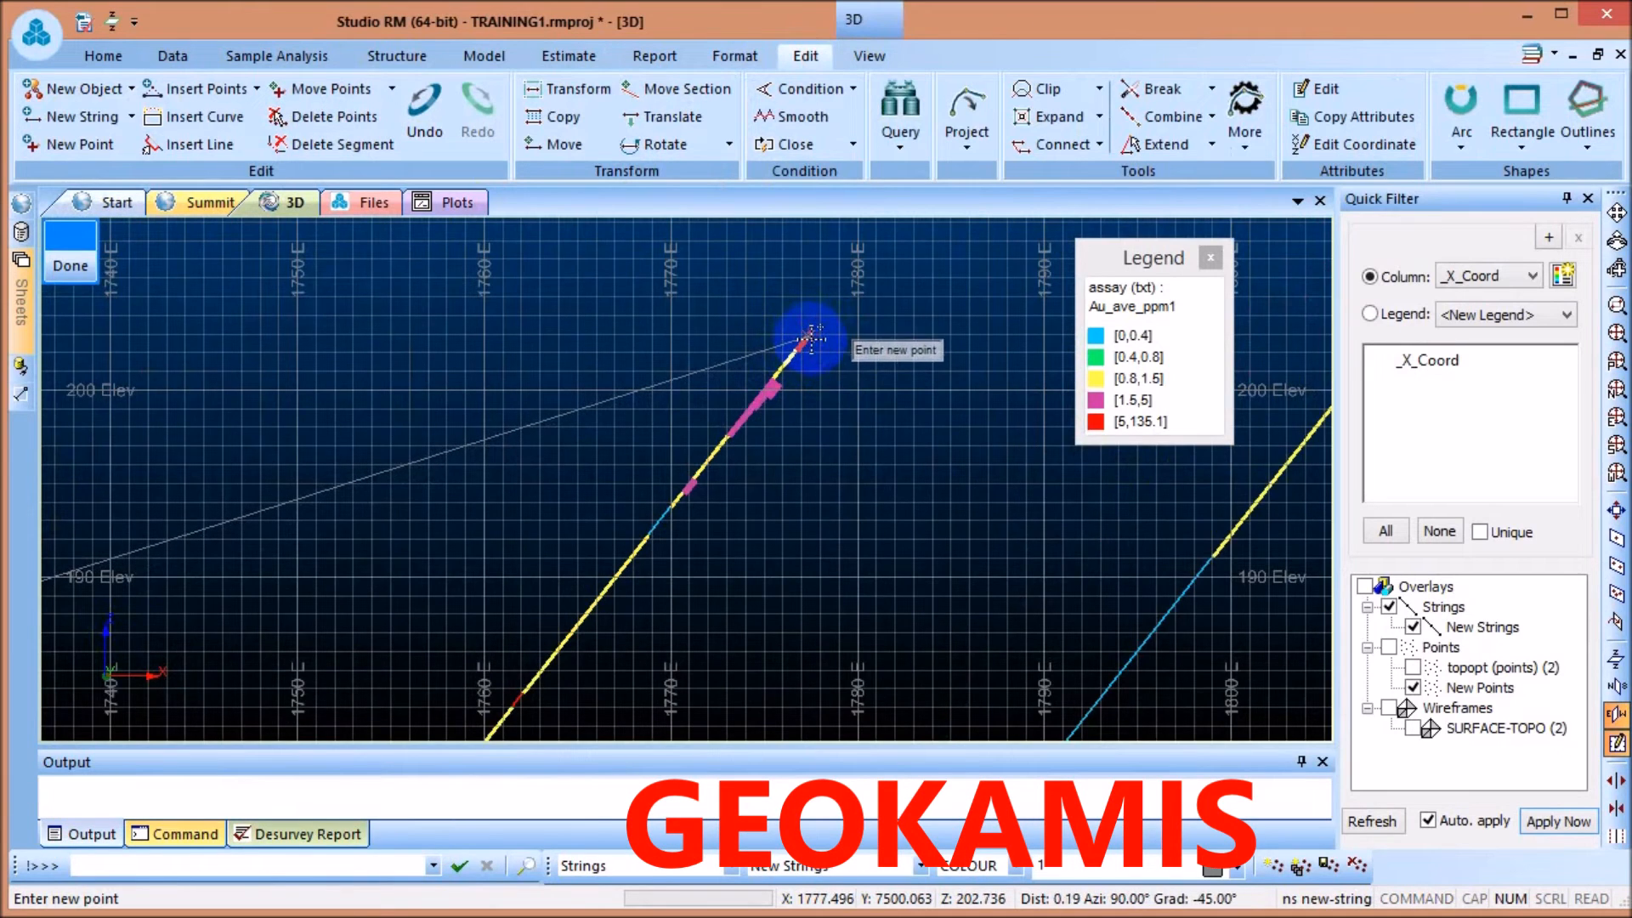
scroll(812, 337, "down", 5)
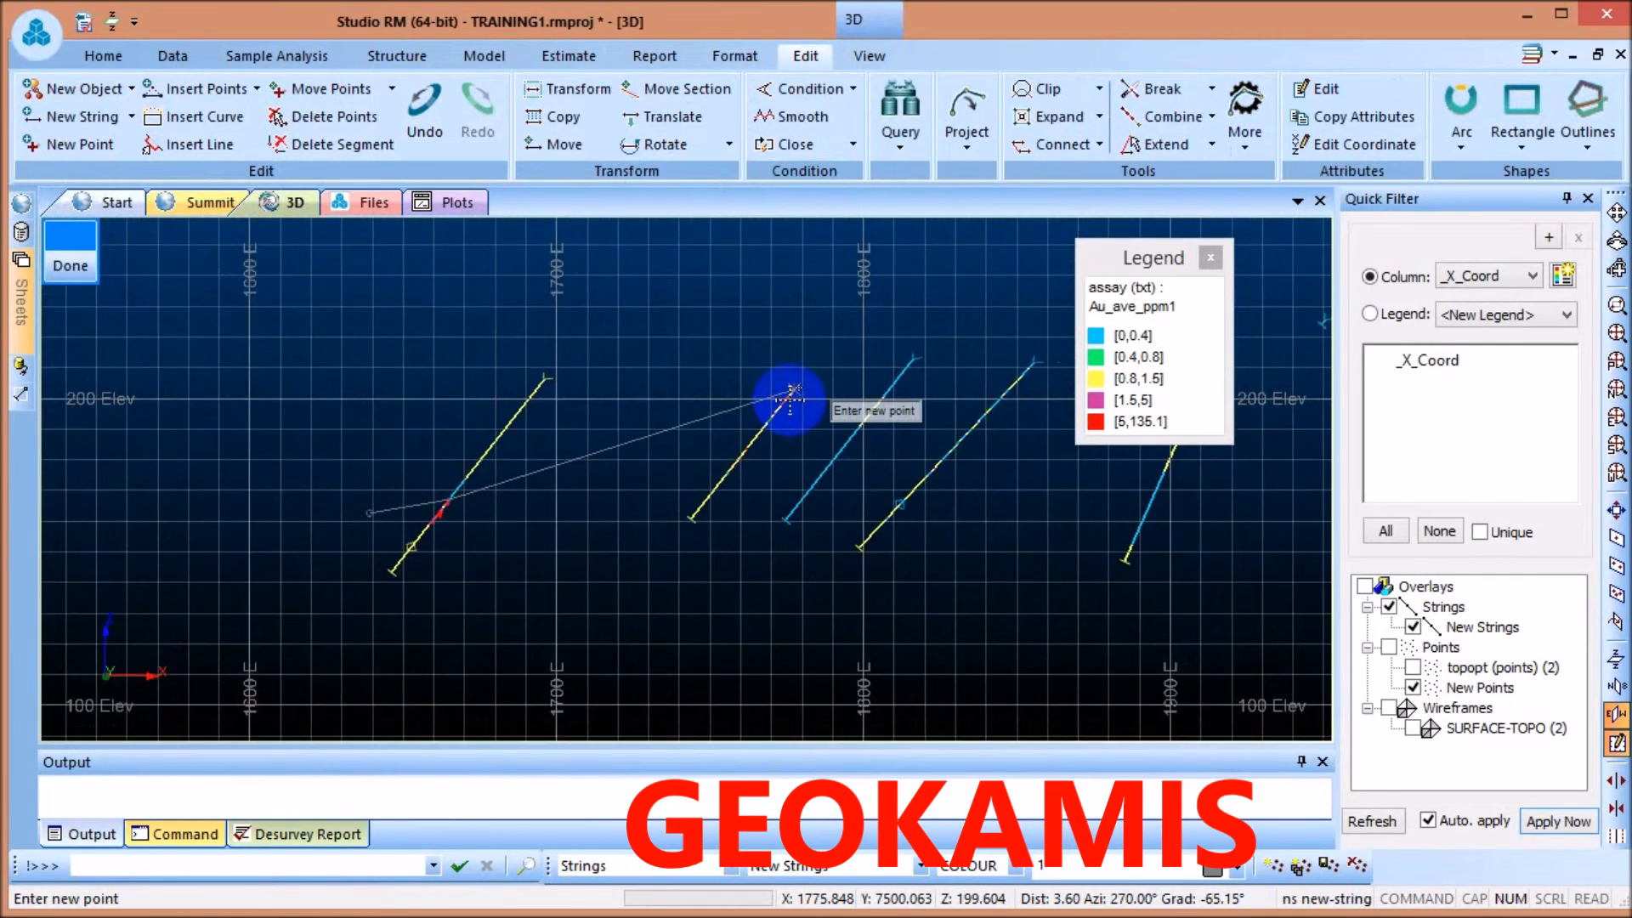
Continue the upper edge down to just above the 1.5–5 grade interval on the drillhole near 1825 E
scroll(791, 398, "up", 4)
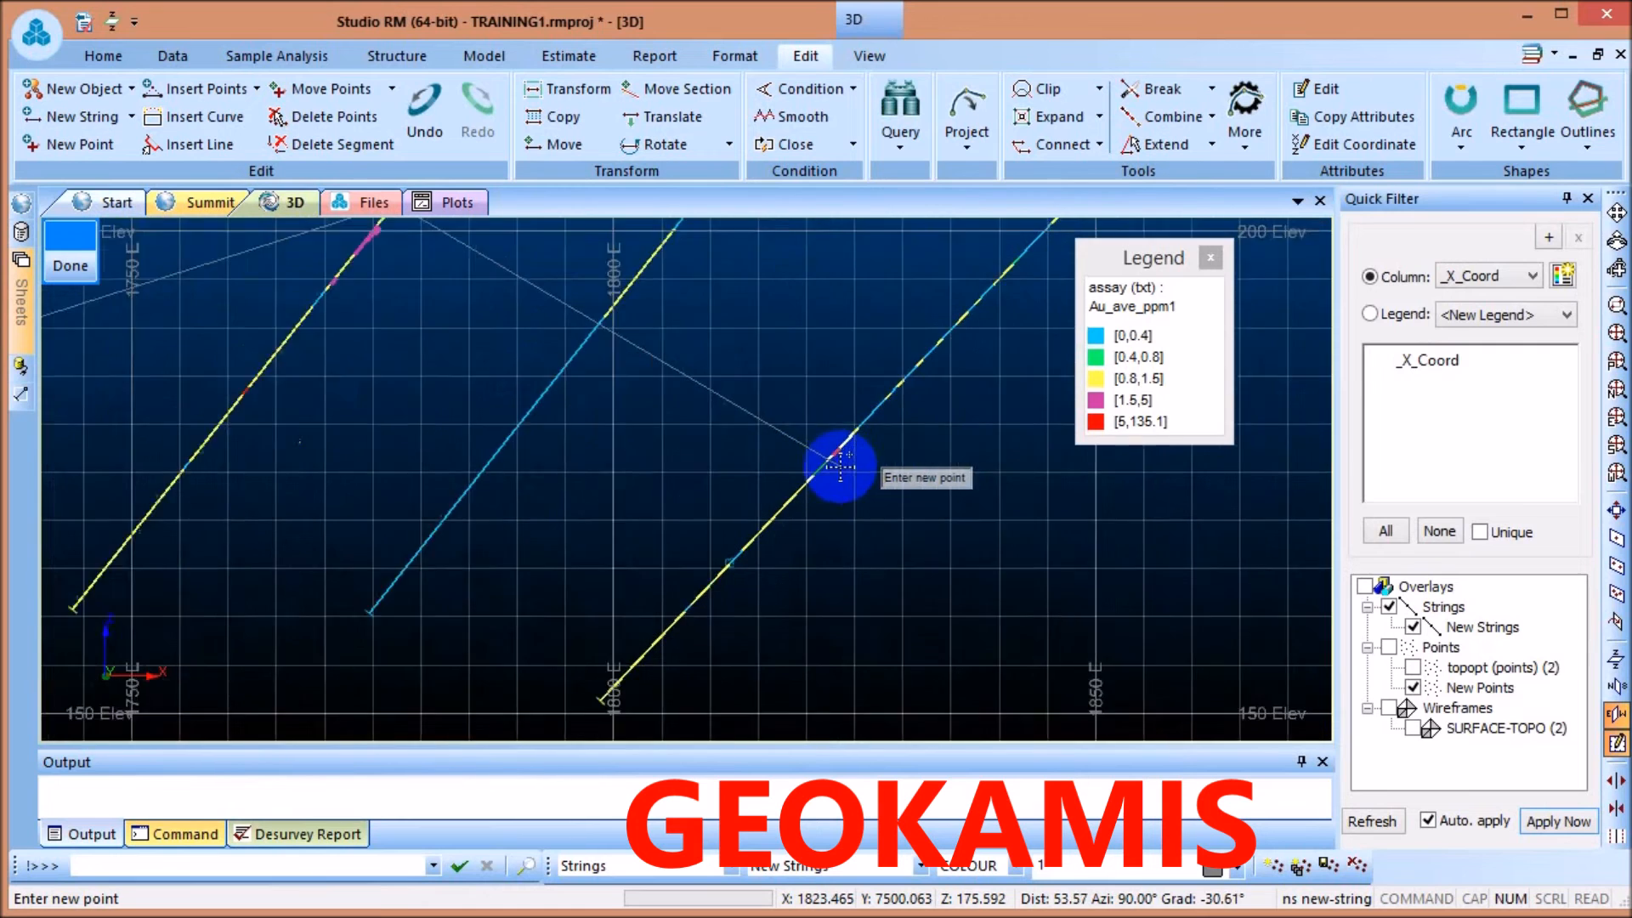
scroll(840, 466, "up", 1)
scroll(889, 419, "up", 1)
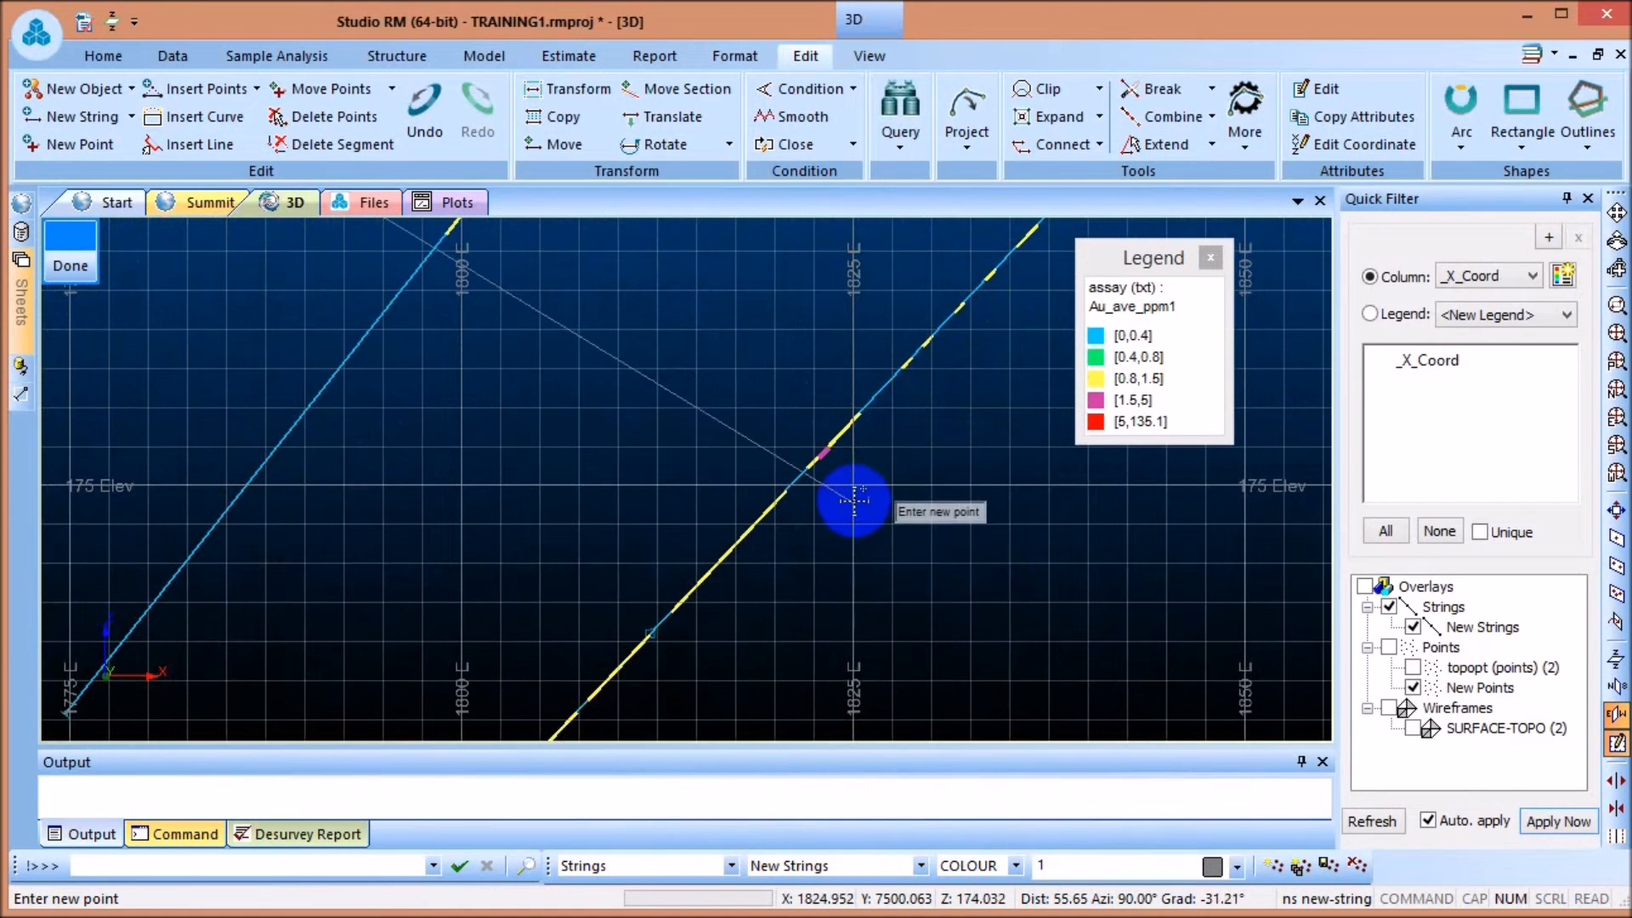
scroll(864, 413, "down", 5)
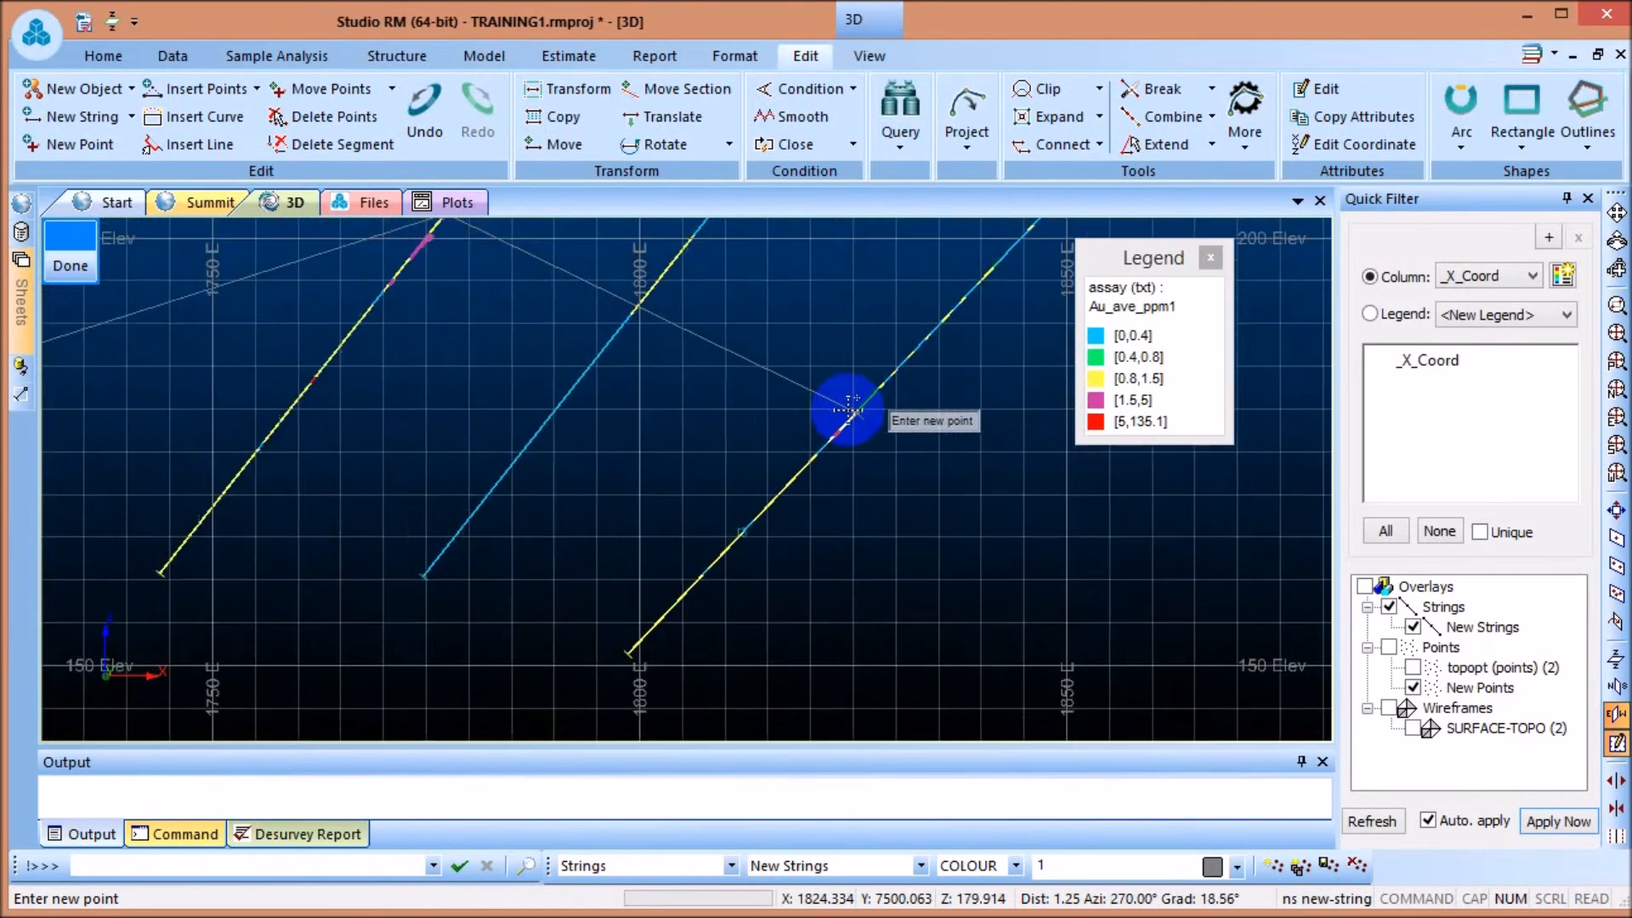
Carry the upper edge to the top of the drillhole near 1910 E and end it east of the hole near 1923 E
scroll(938, 404, "up", 4)
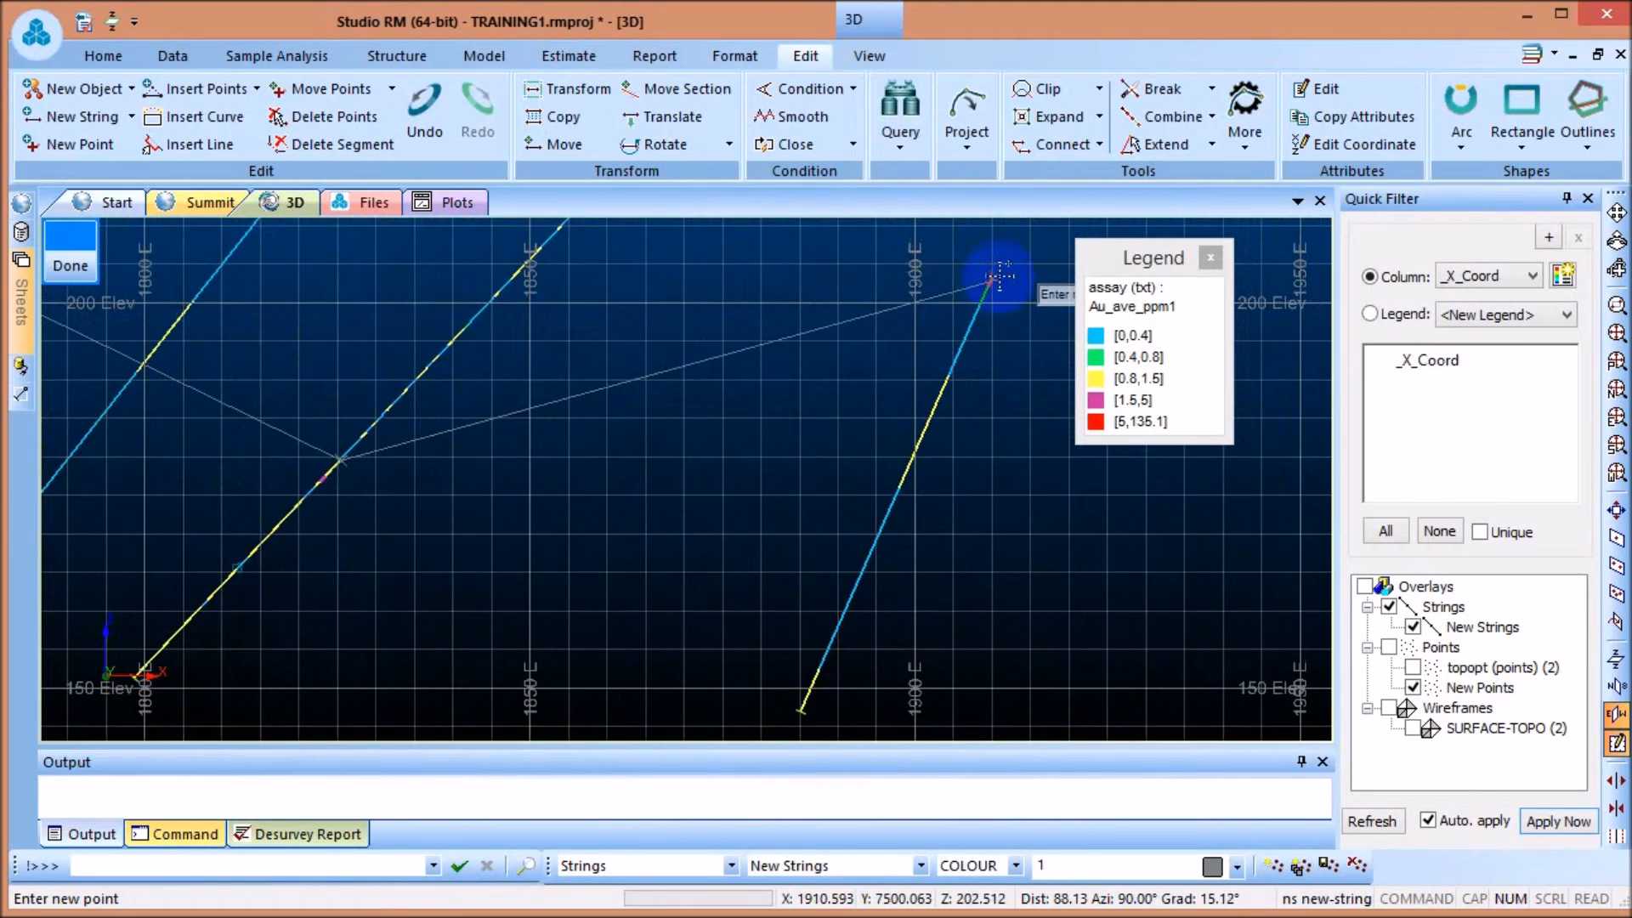
scroll(1000, 274, "up", 4)
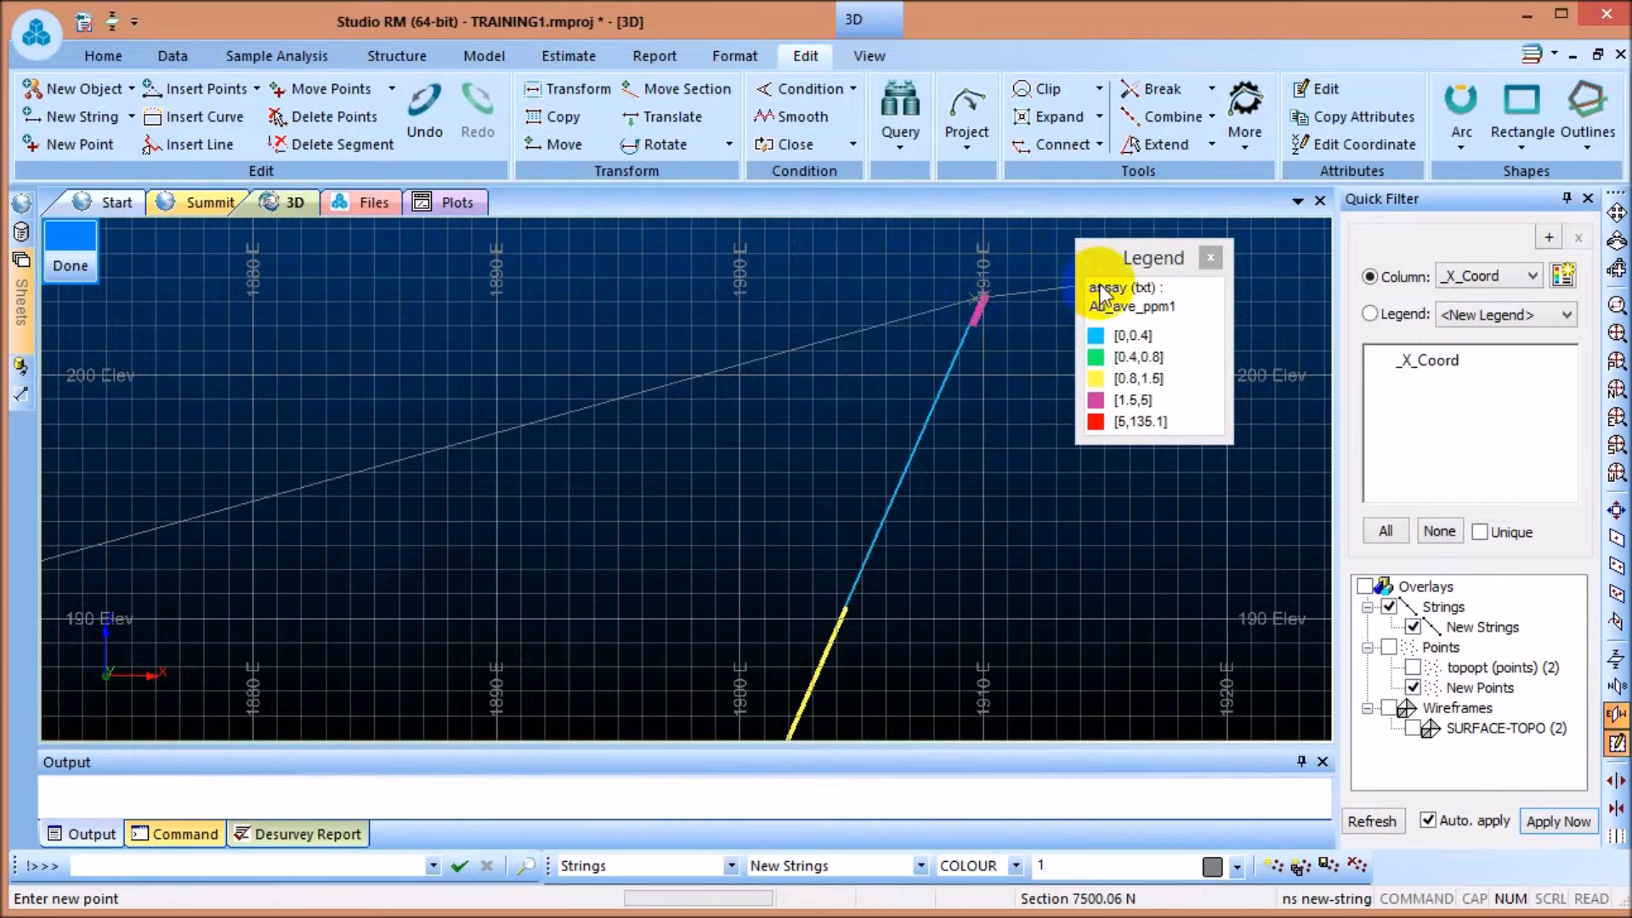
scroll(609, 354, "down", 2)
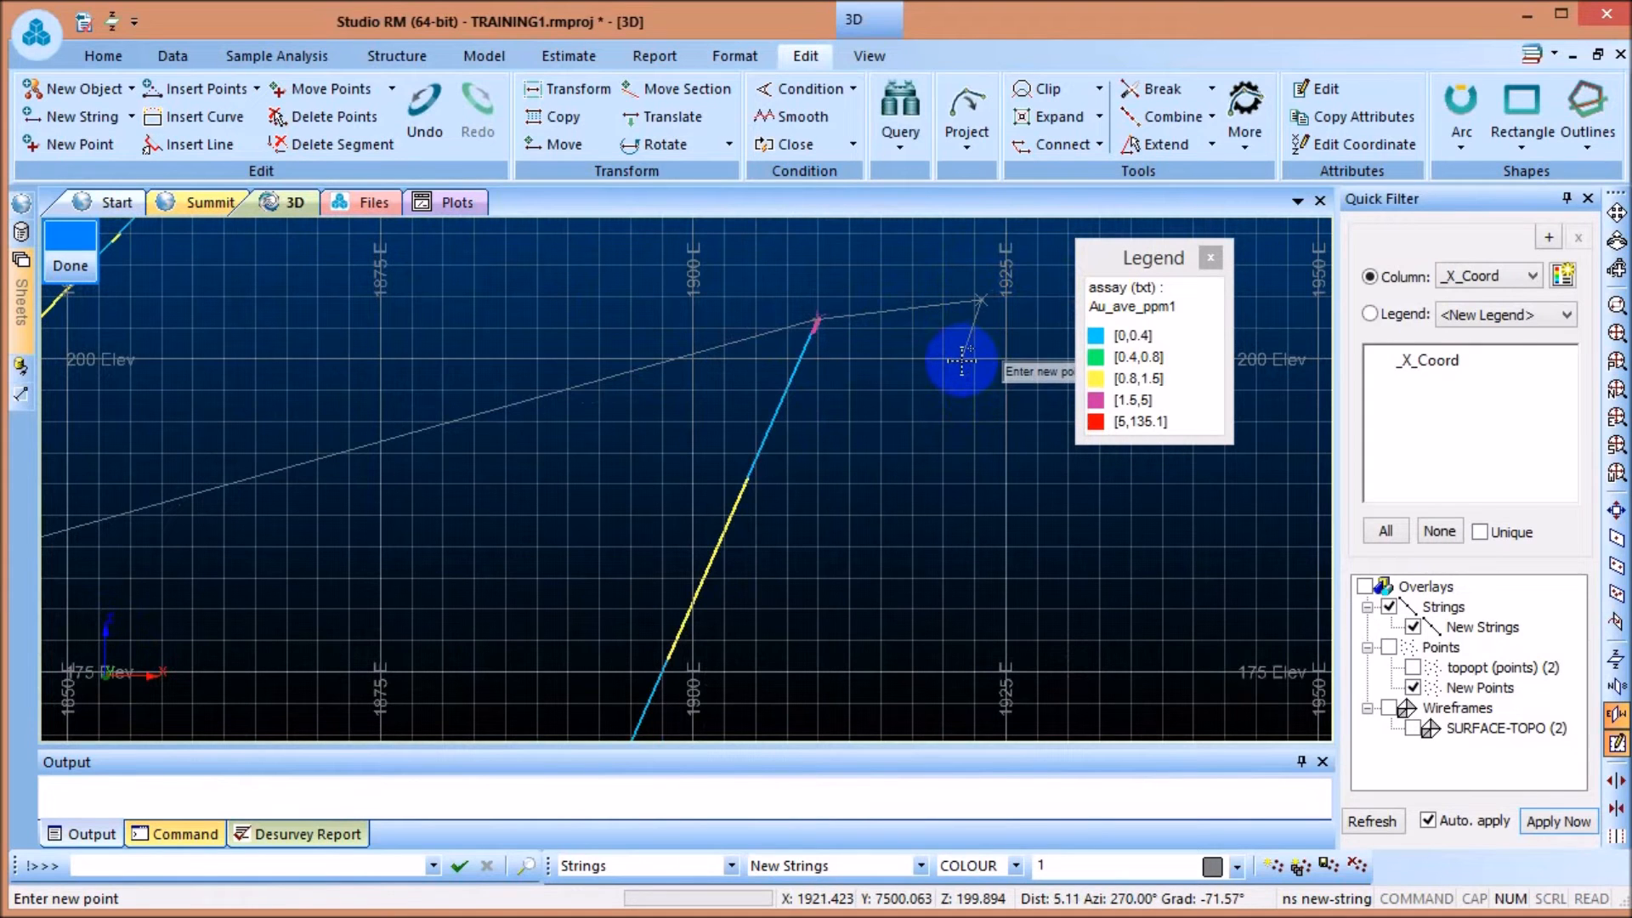
Turn the string back west along the lower edge, beneath the 1.5–5 grade intervals on the drillholes near 1910 E and 1822 E
scroll(841, 315, "up", 2)
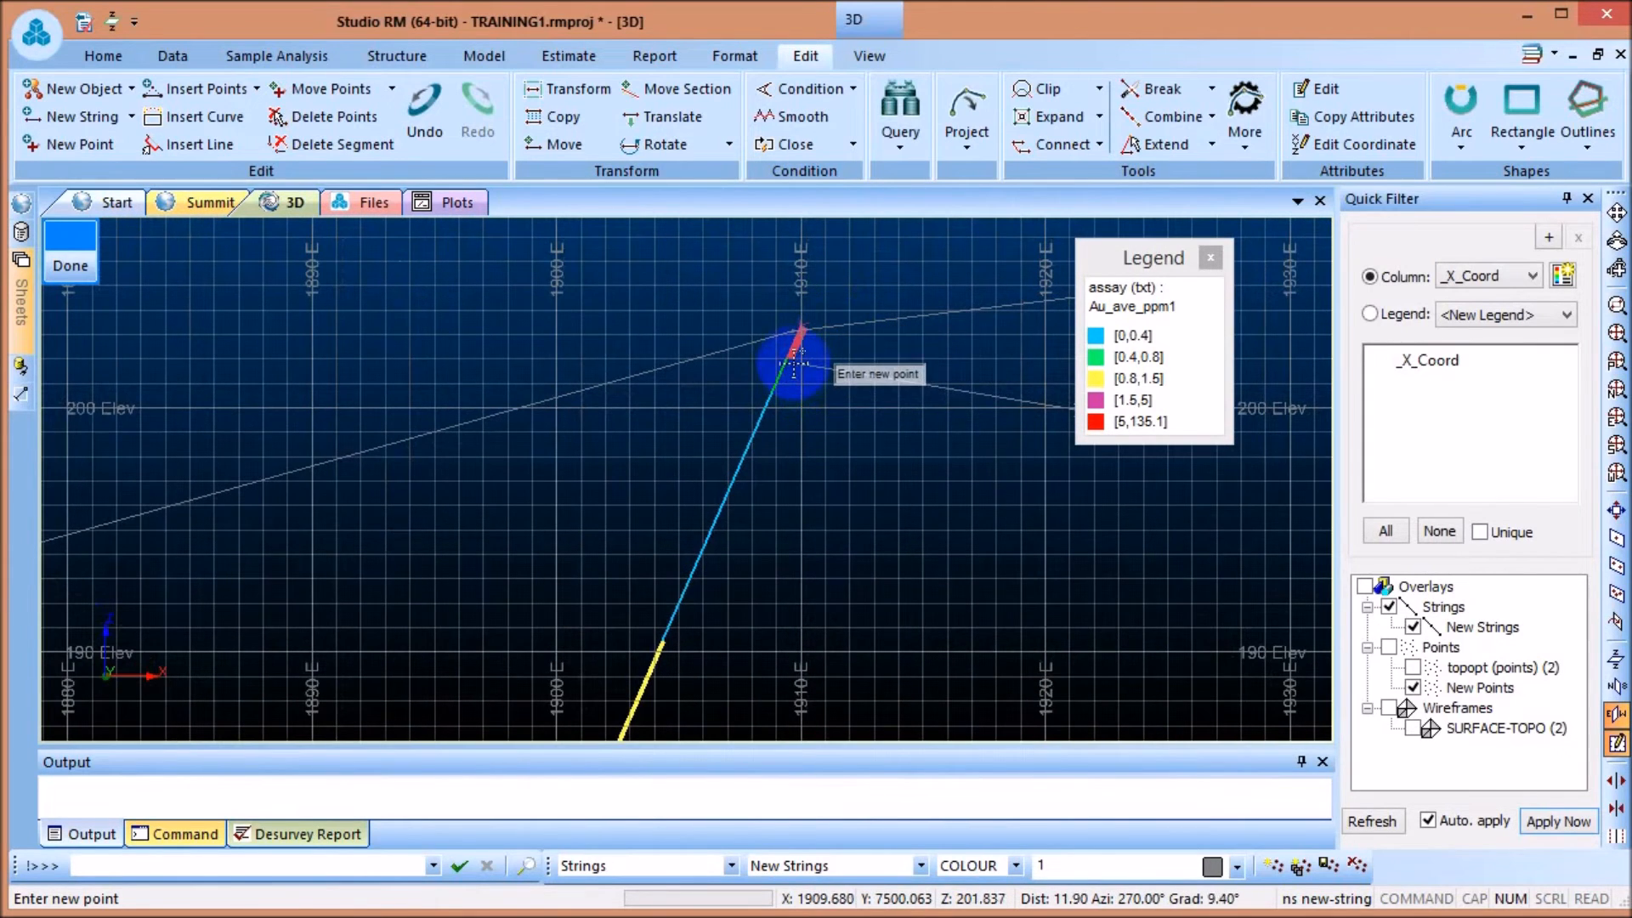
scroll(867, 335, "down", 4)
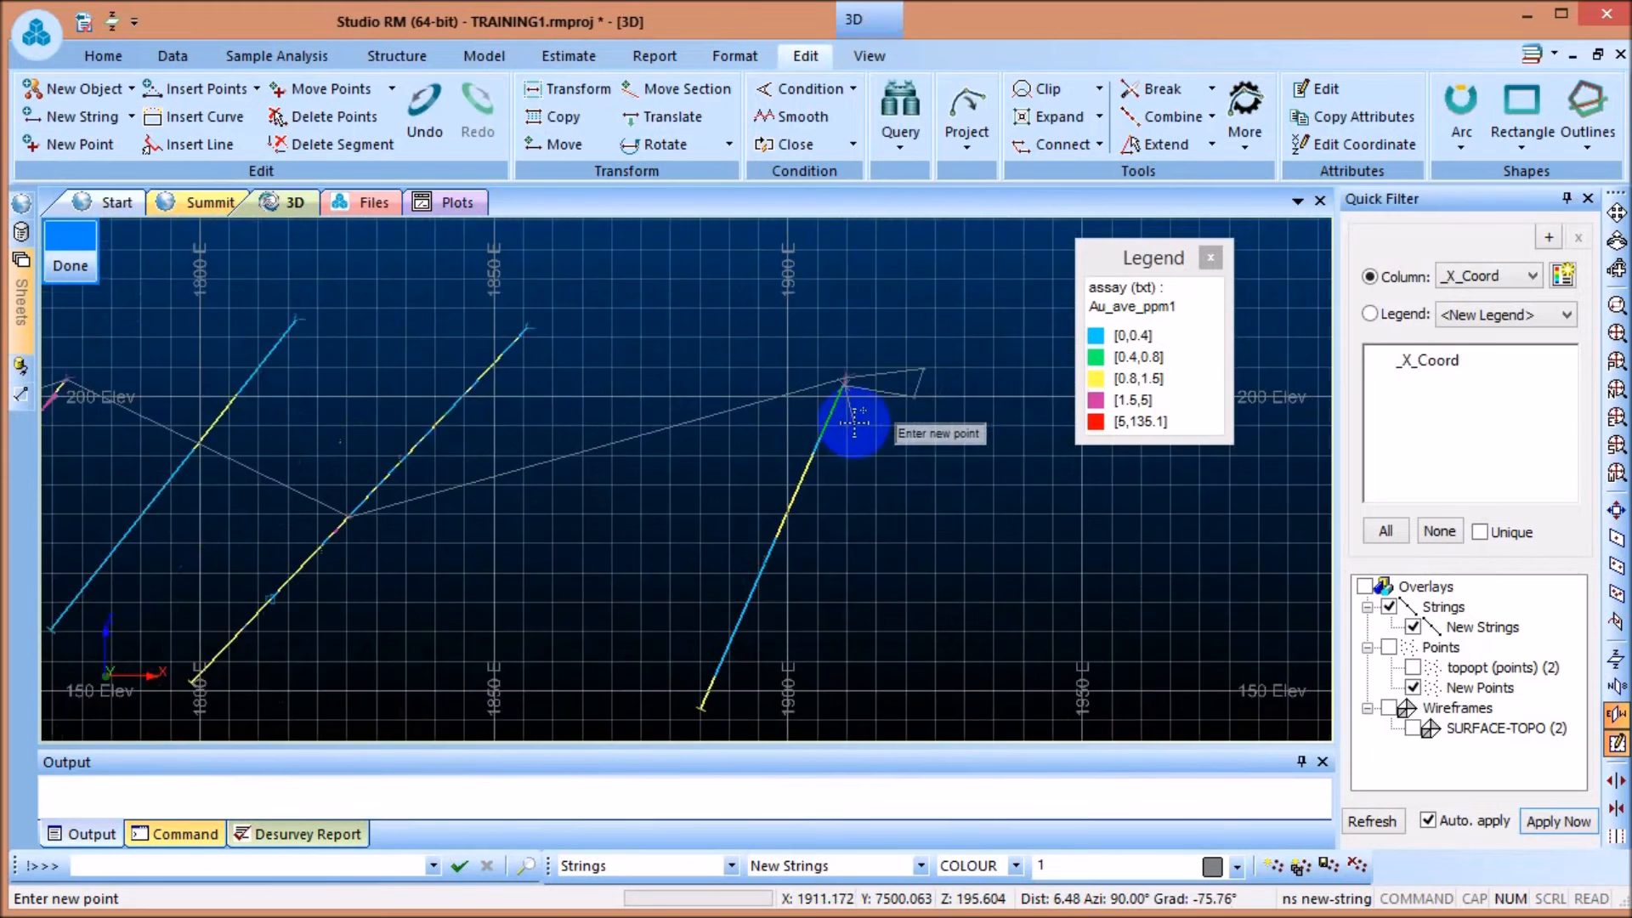
scroll(501, 586, "up", 3)
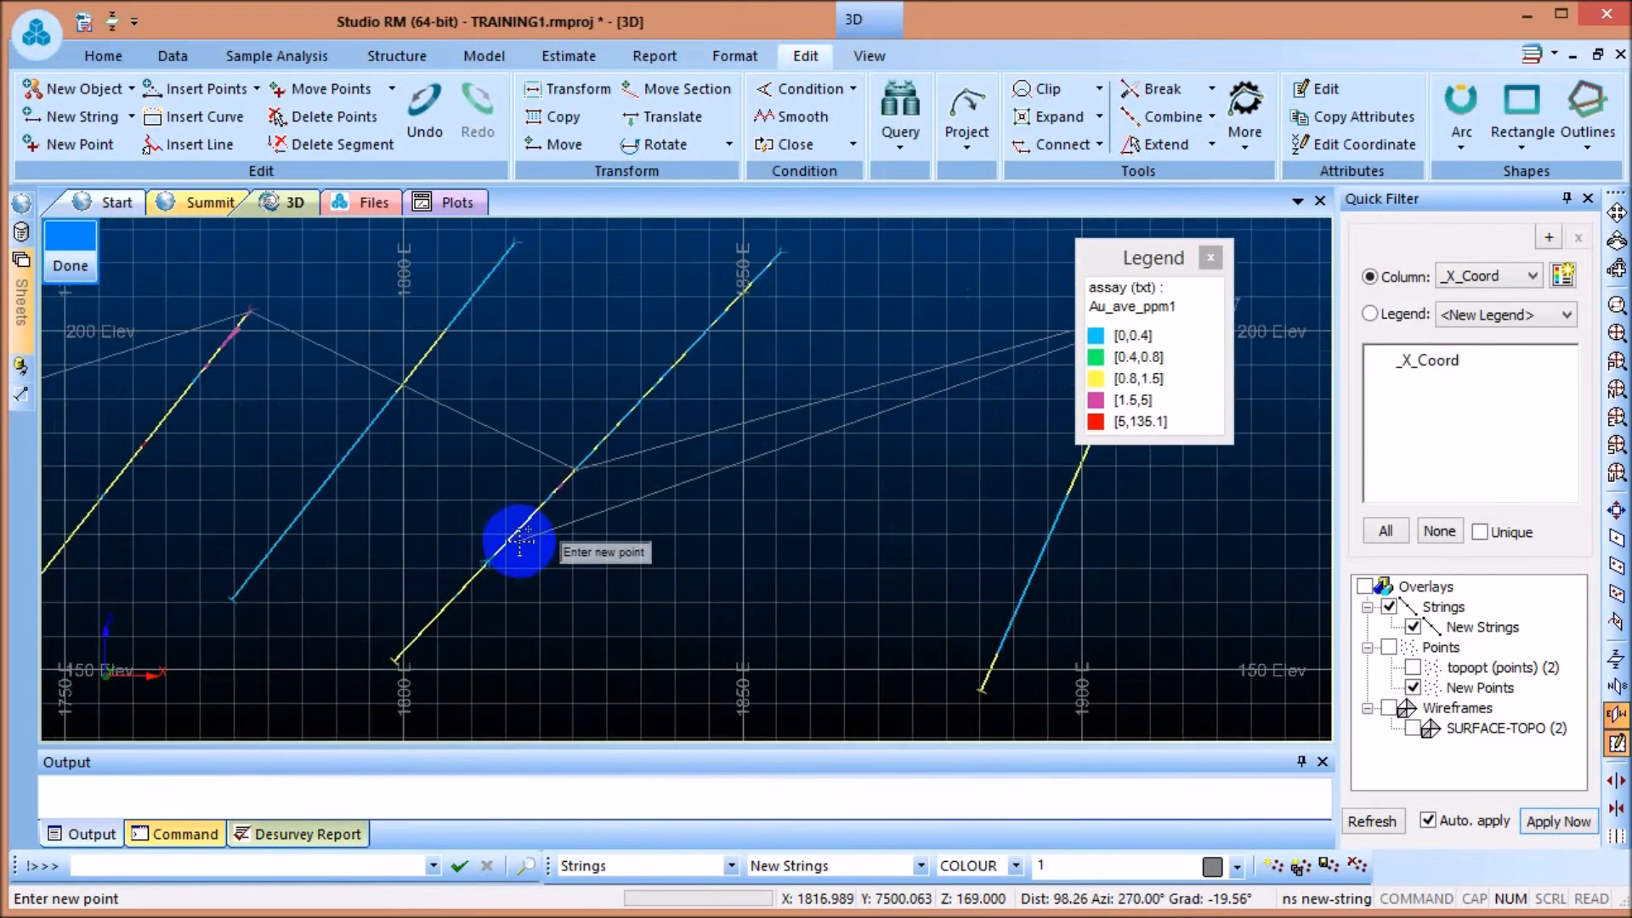
scroll(535, 519, "up", 3)
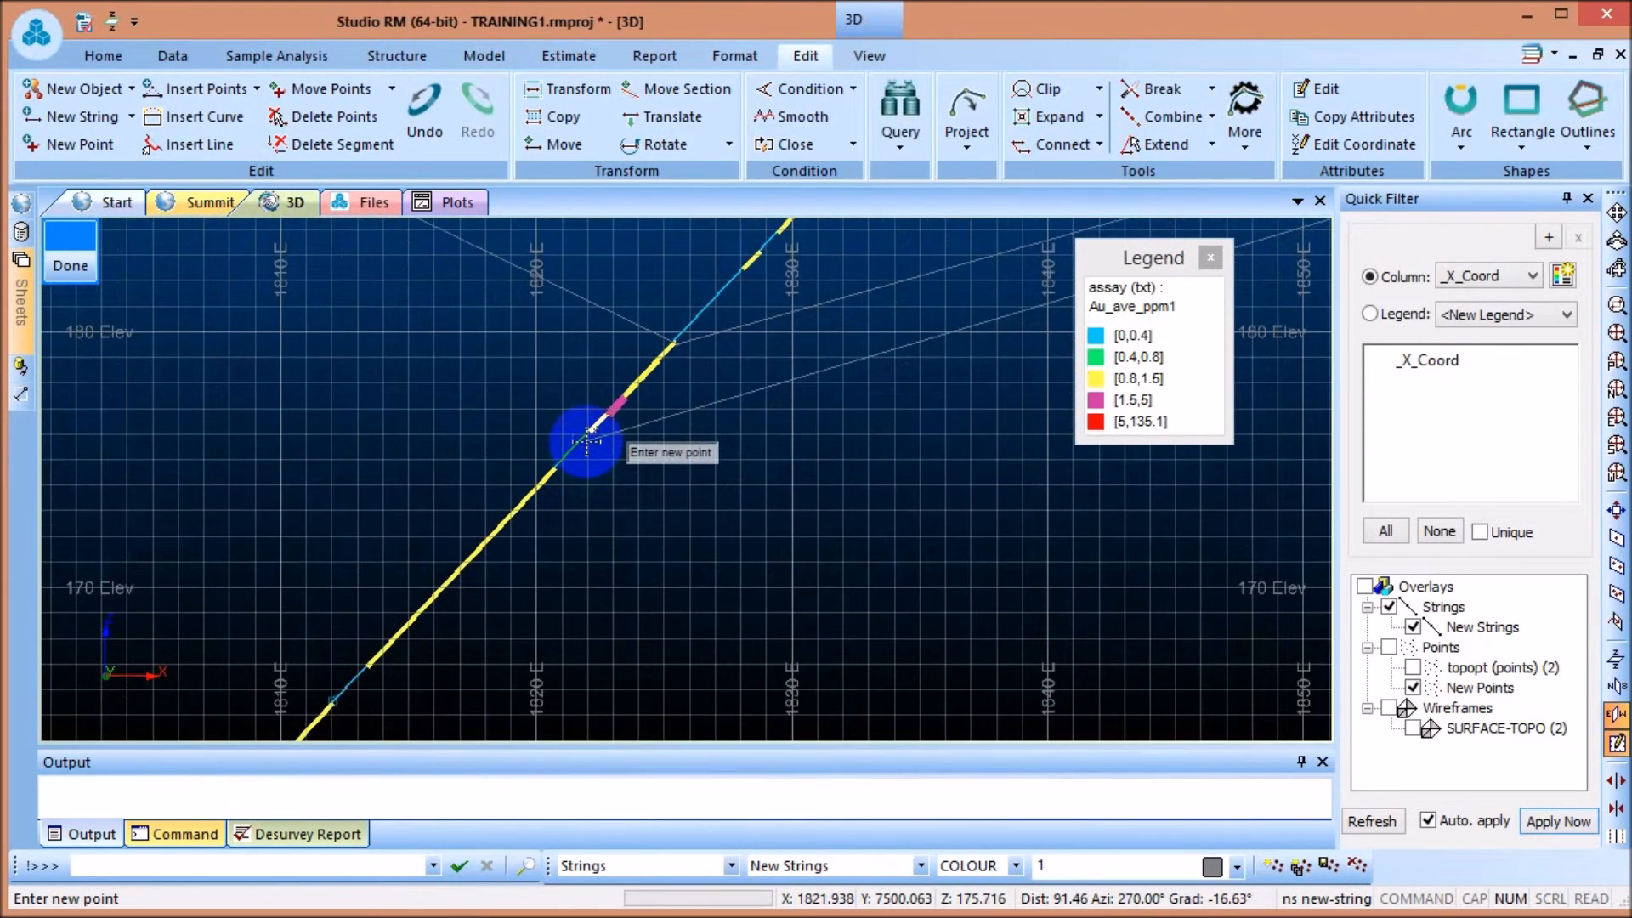
scroll(627, 394, "down", 5)
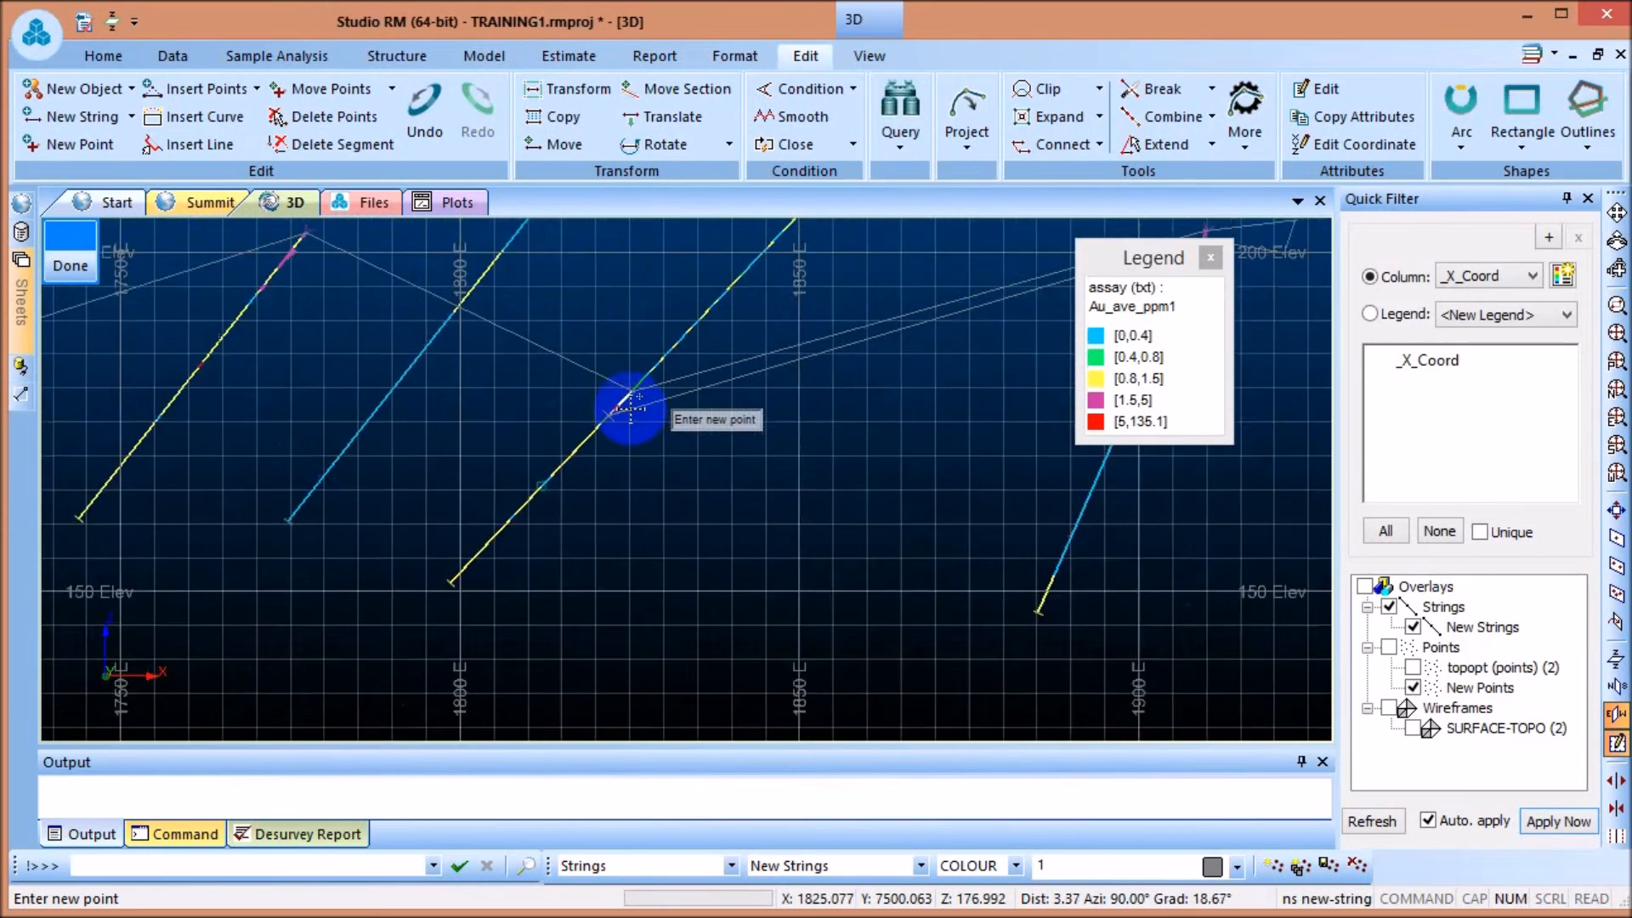
Continue the lower edge west to the base of the mineralised interval on the drillhole near 1770 E
scroll(346, 298, "up", 4)
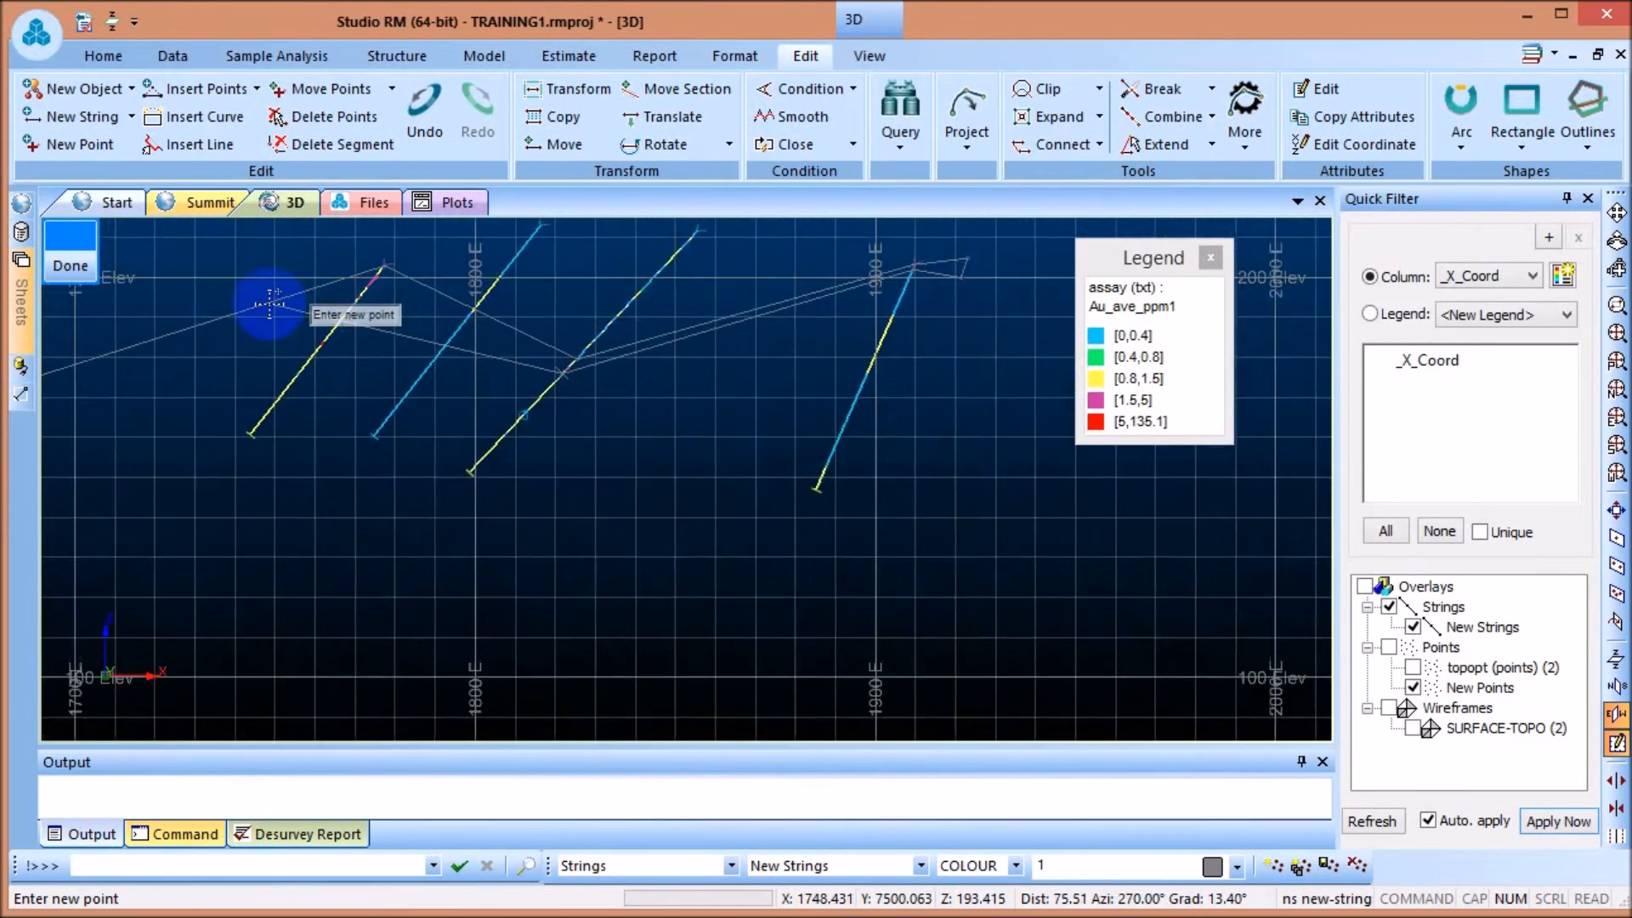
scroll(423, 293, "up", 2)
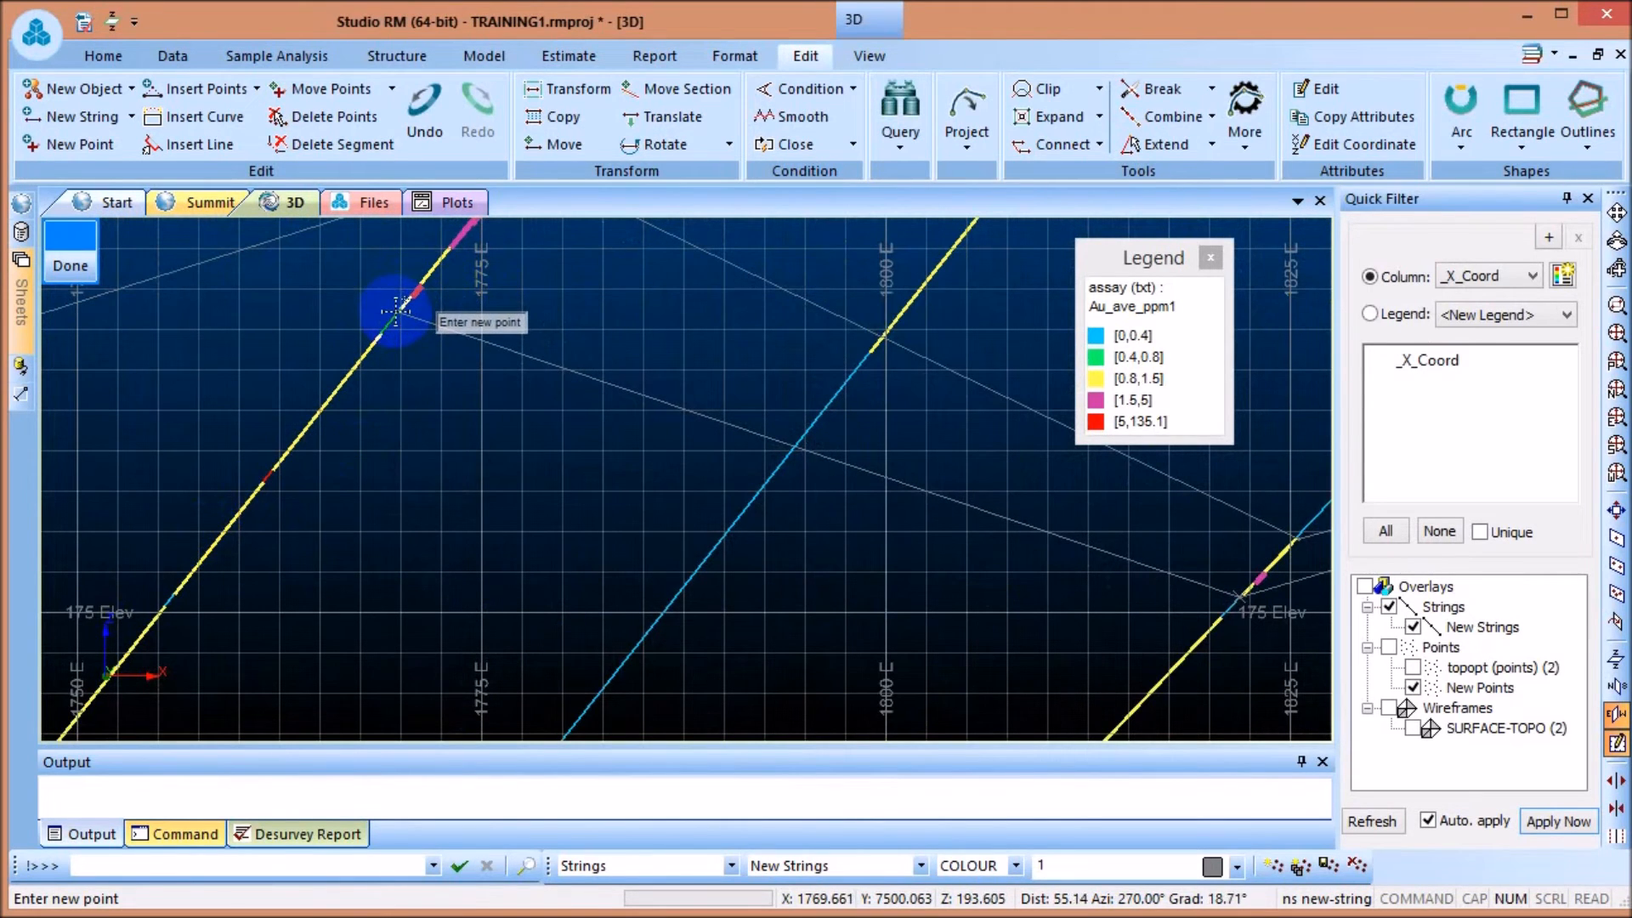
scroll(542, 304, "down", 4)
scroll(543, 306, "down", 4)
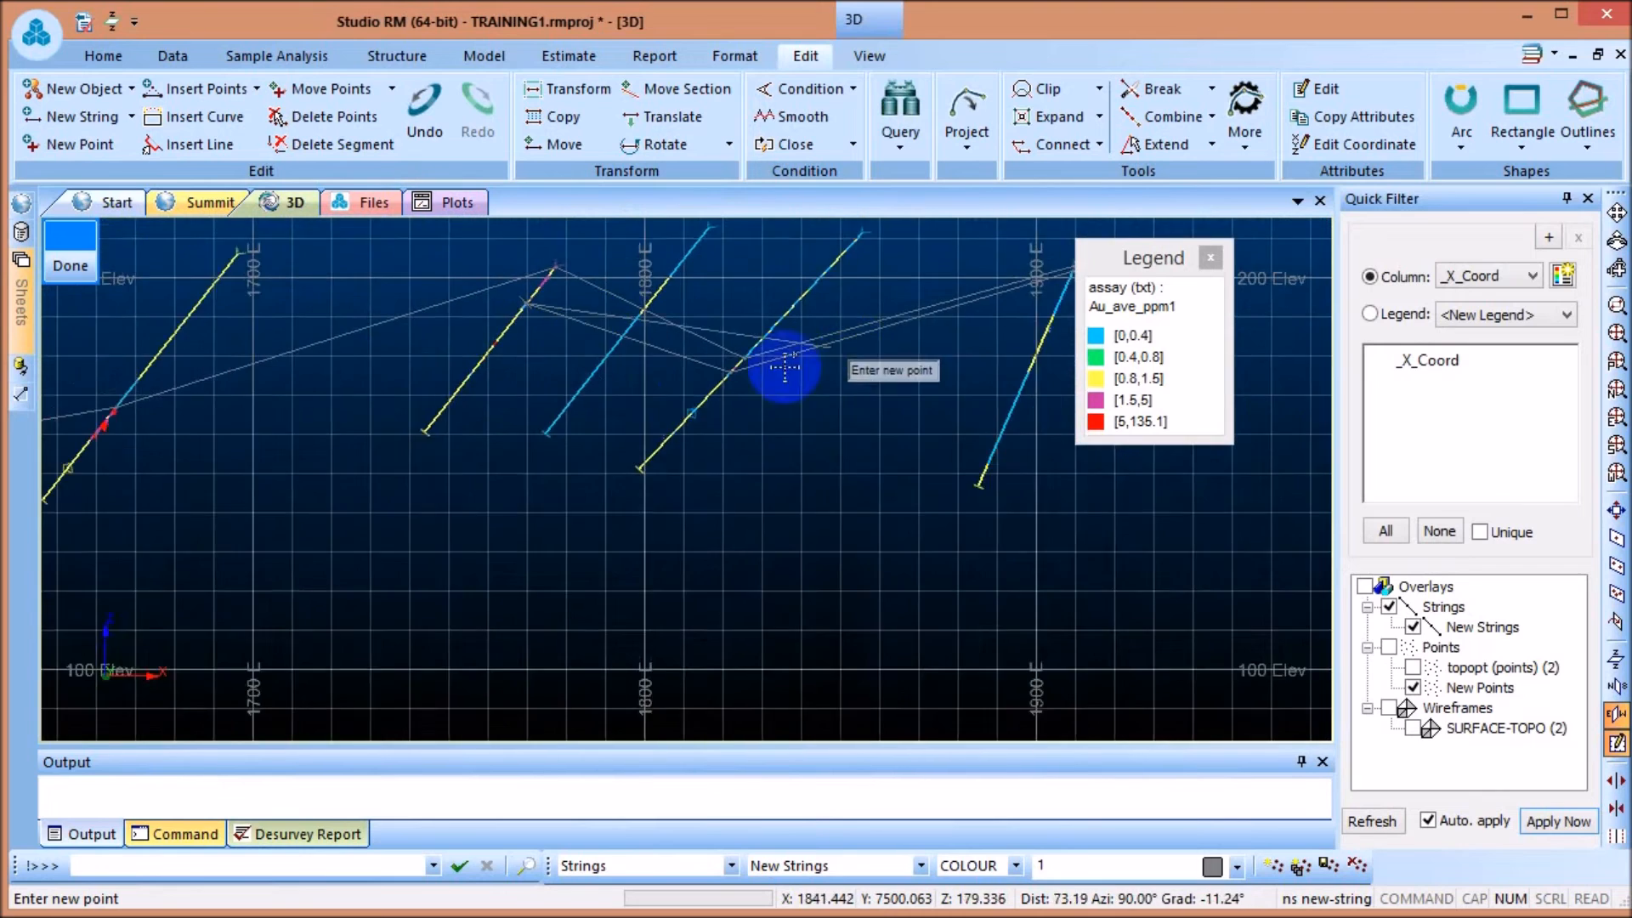
Carry the lower edge beneath the red high-grade intervals on the westernmost drillhole, near 1658 E
scroll(230, 436, "up", 3)
scroll(246, 392, "up", 4)
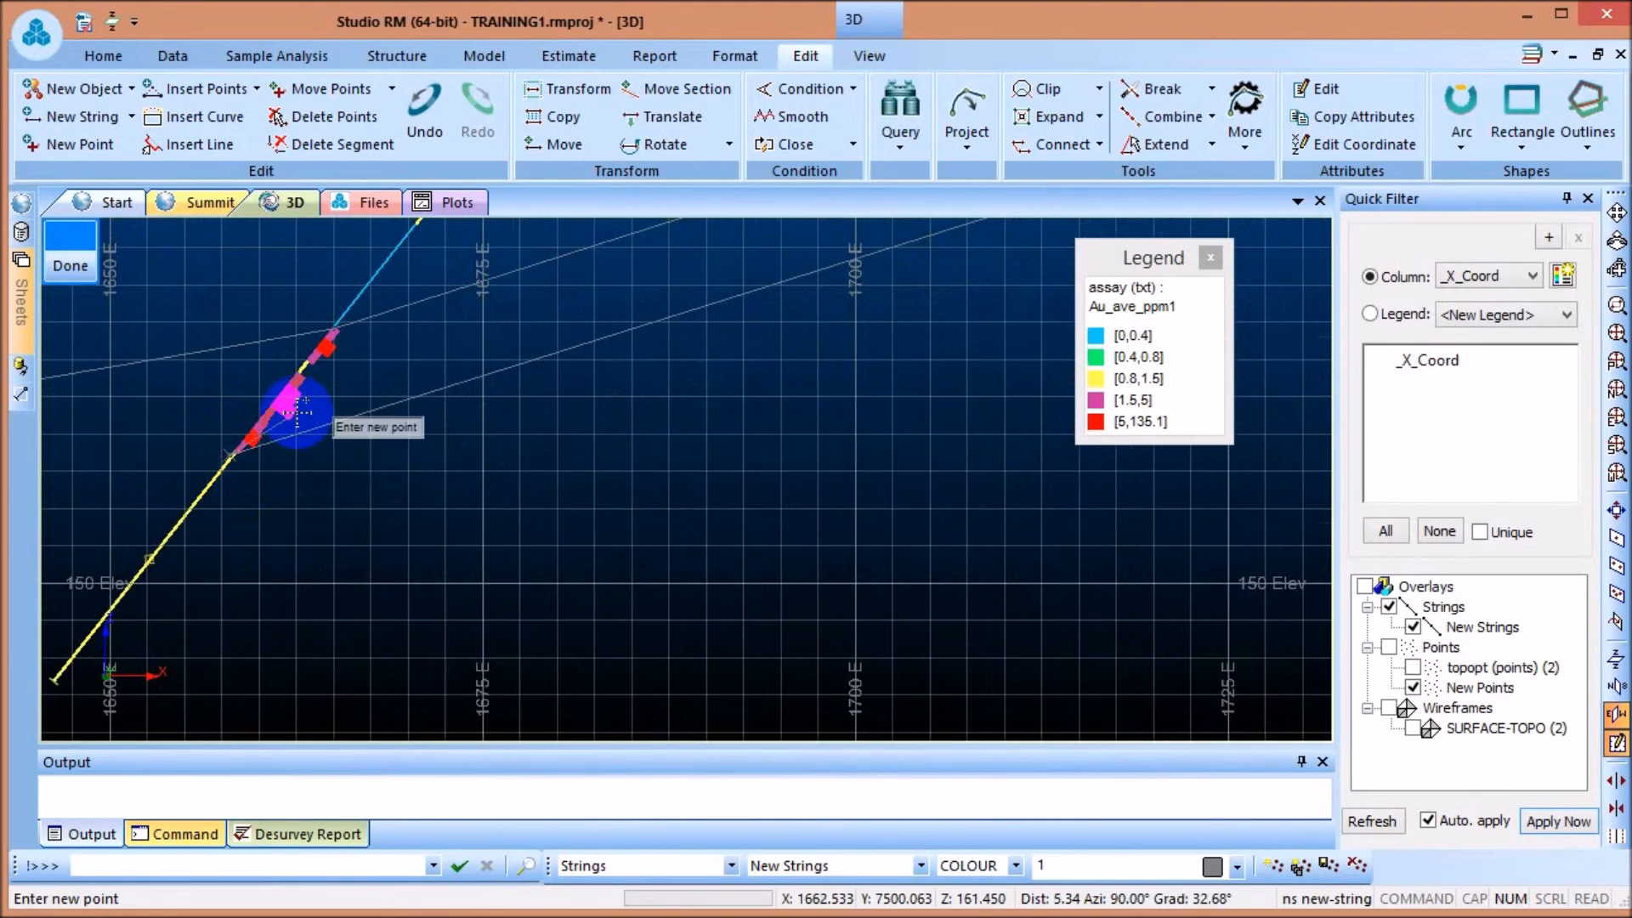
scroll(309, 391, "down", 3)
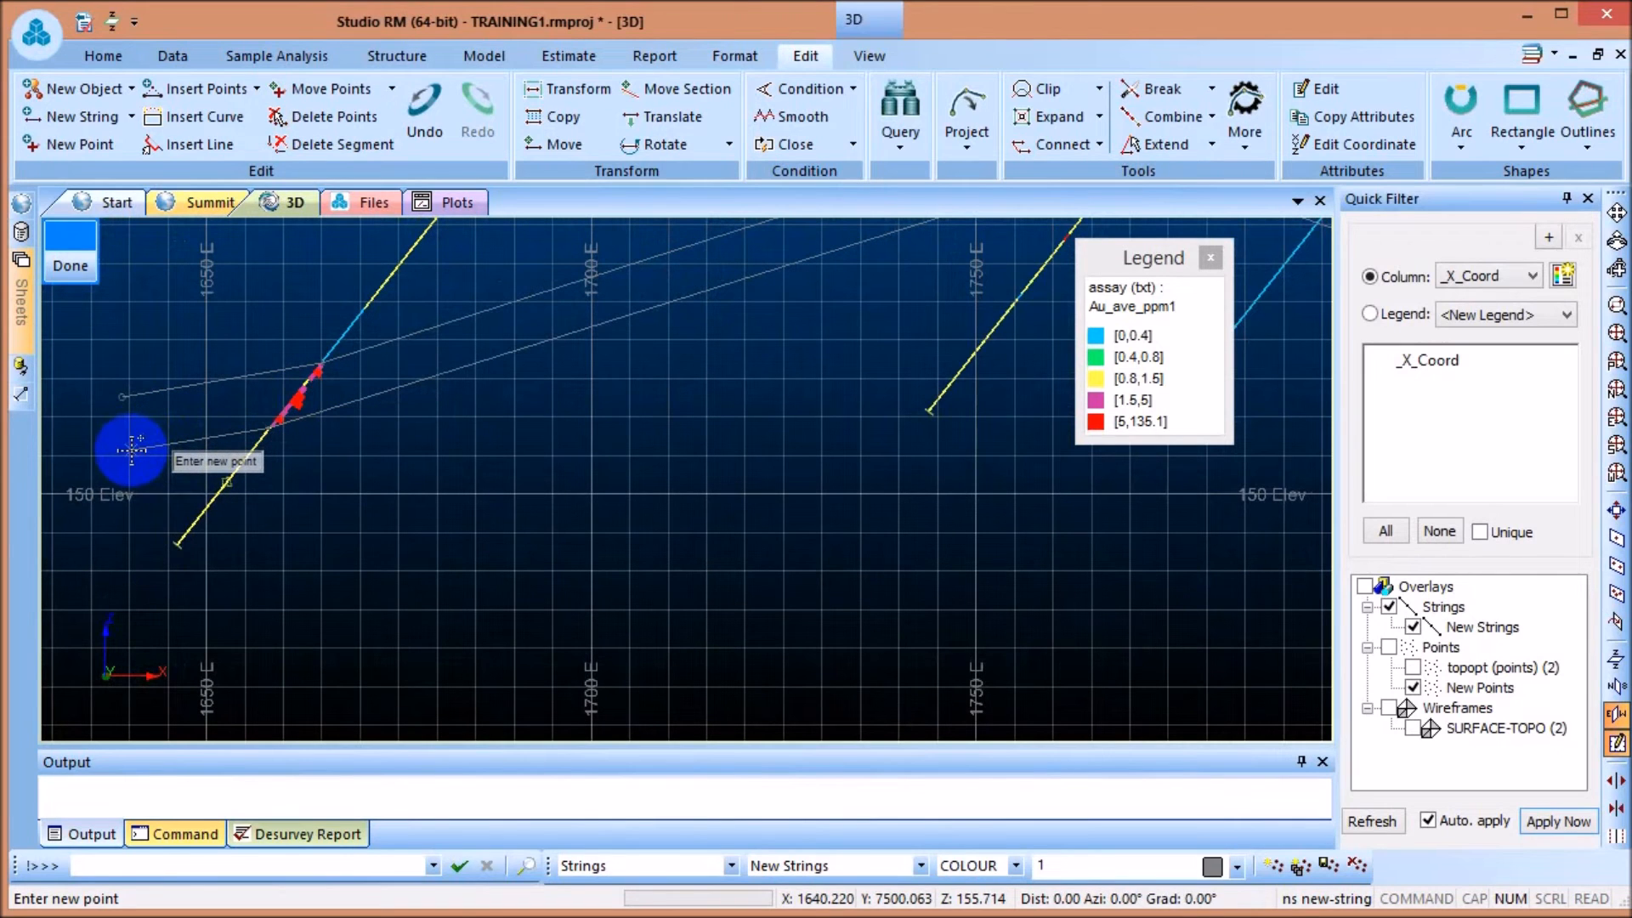
Add the last lower point west of the drillholes and close the string into an outline on section 7500.06 N
left_click(83, 458)
left_click(787, 145)
scroll(519, 557, "down", 2)
scroll(519, 553, "down", 4)
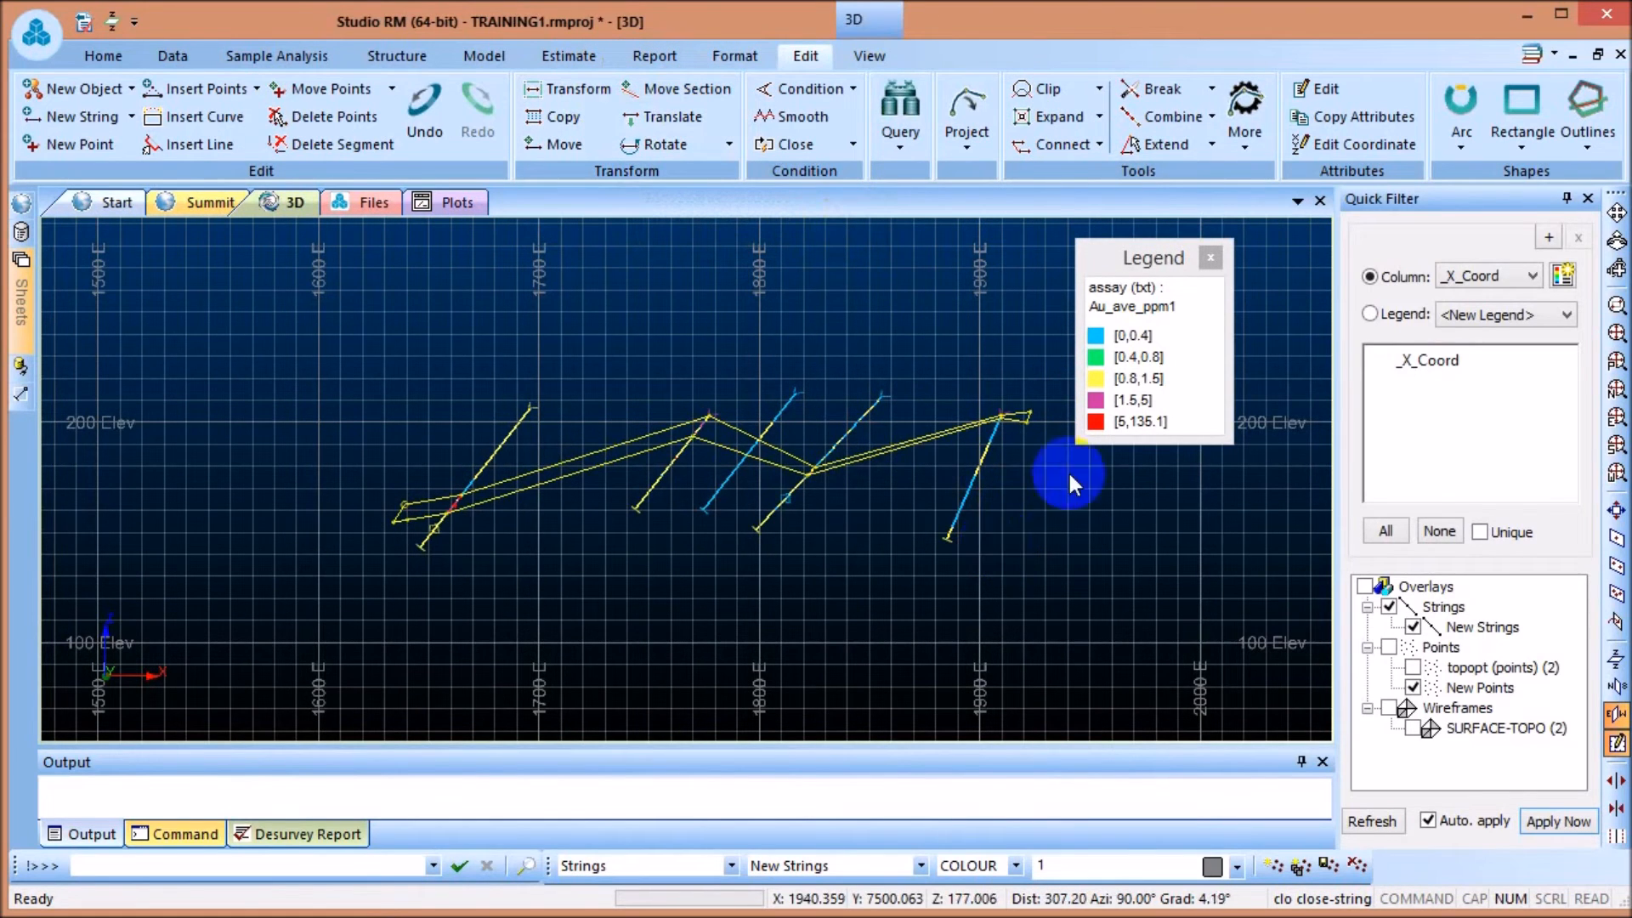
Ignore clipping in the 3D view and set the clipping of section1 to None
left_click(855, 63)
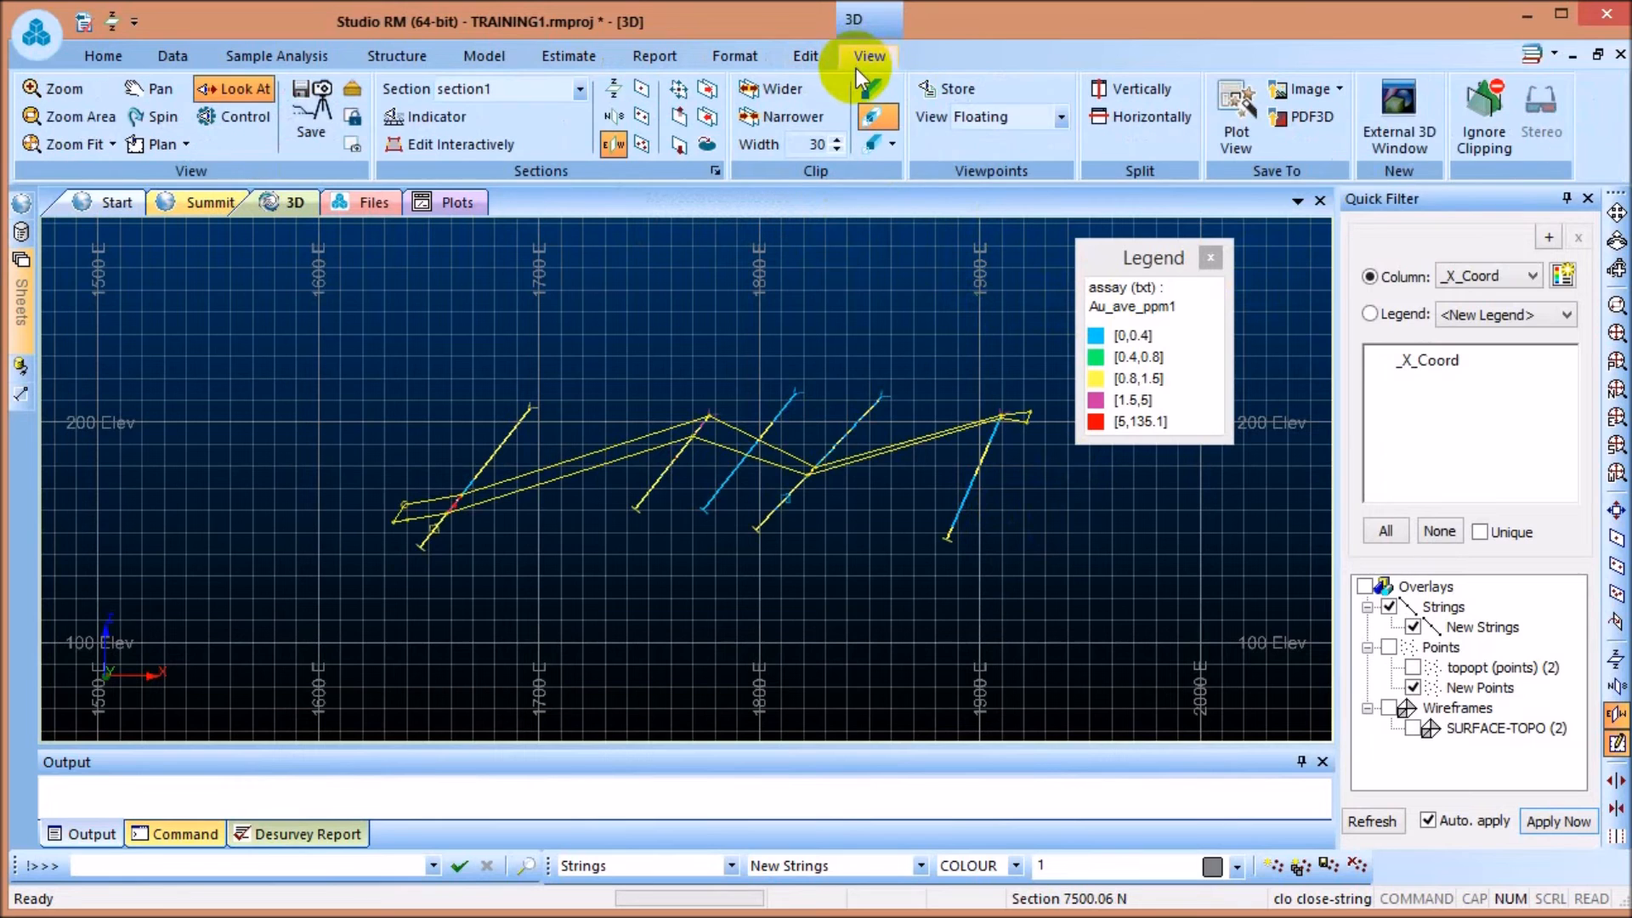
left_click(1480, 138)
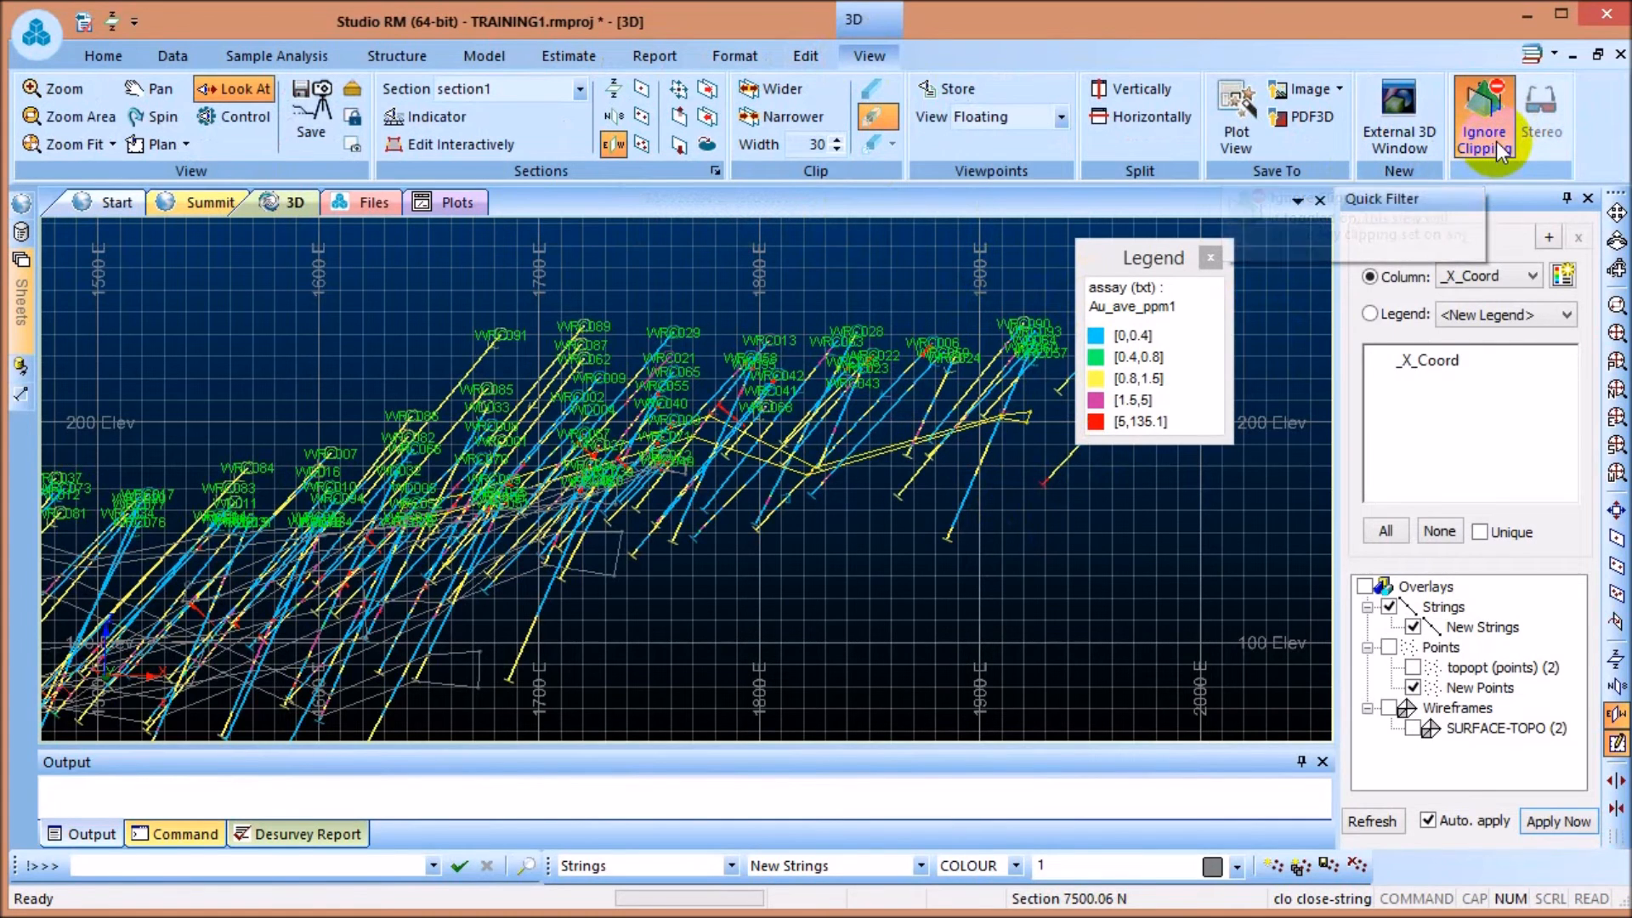
left_click(1616, 746)
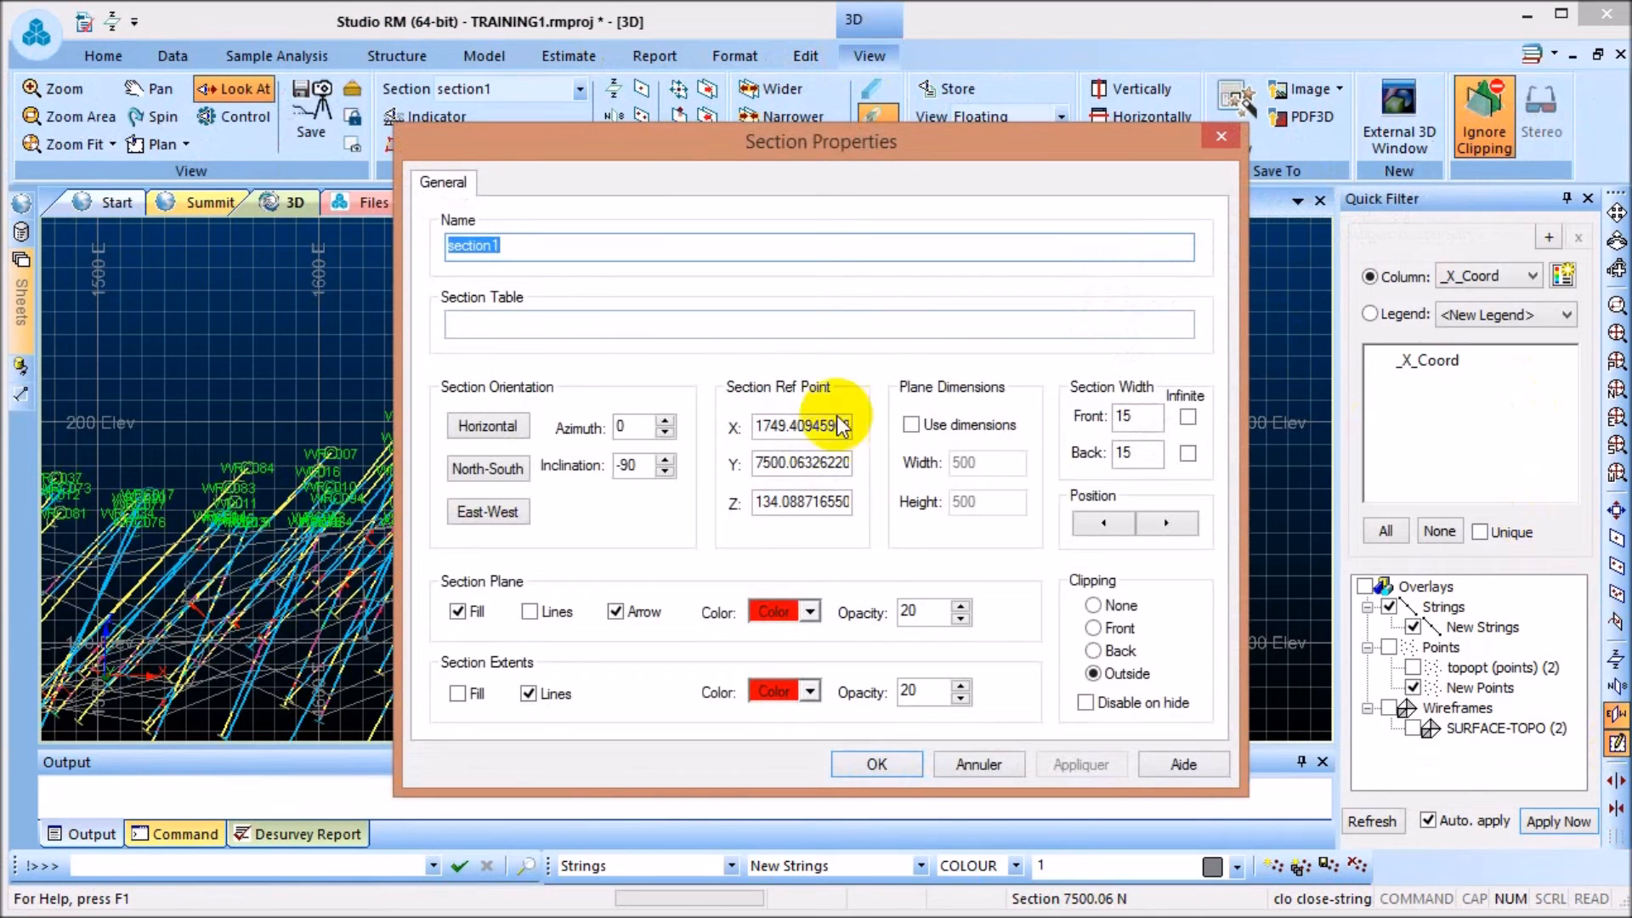
left_click(1094, 605)
left_click(1085, 767)
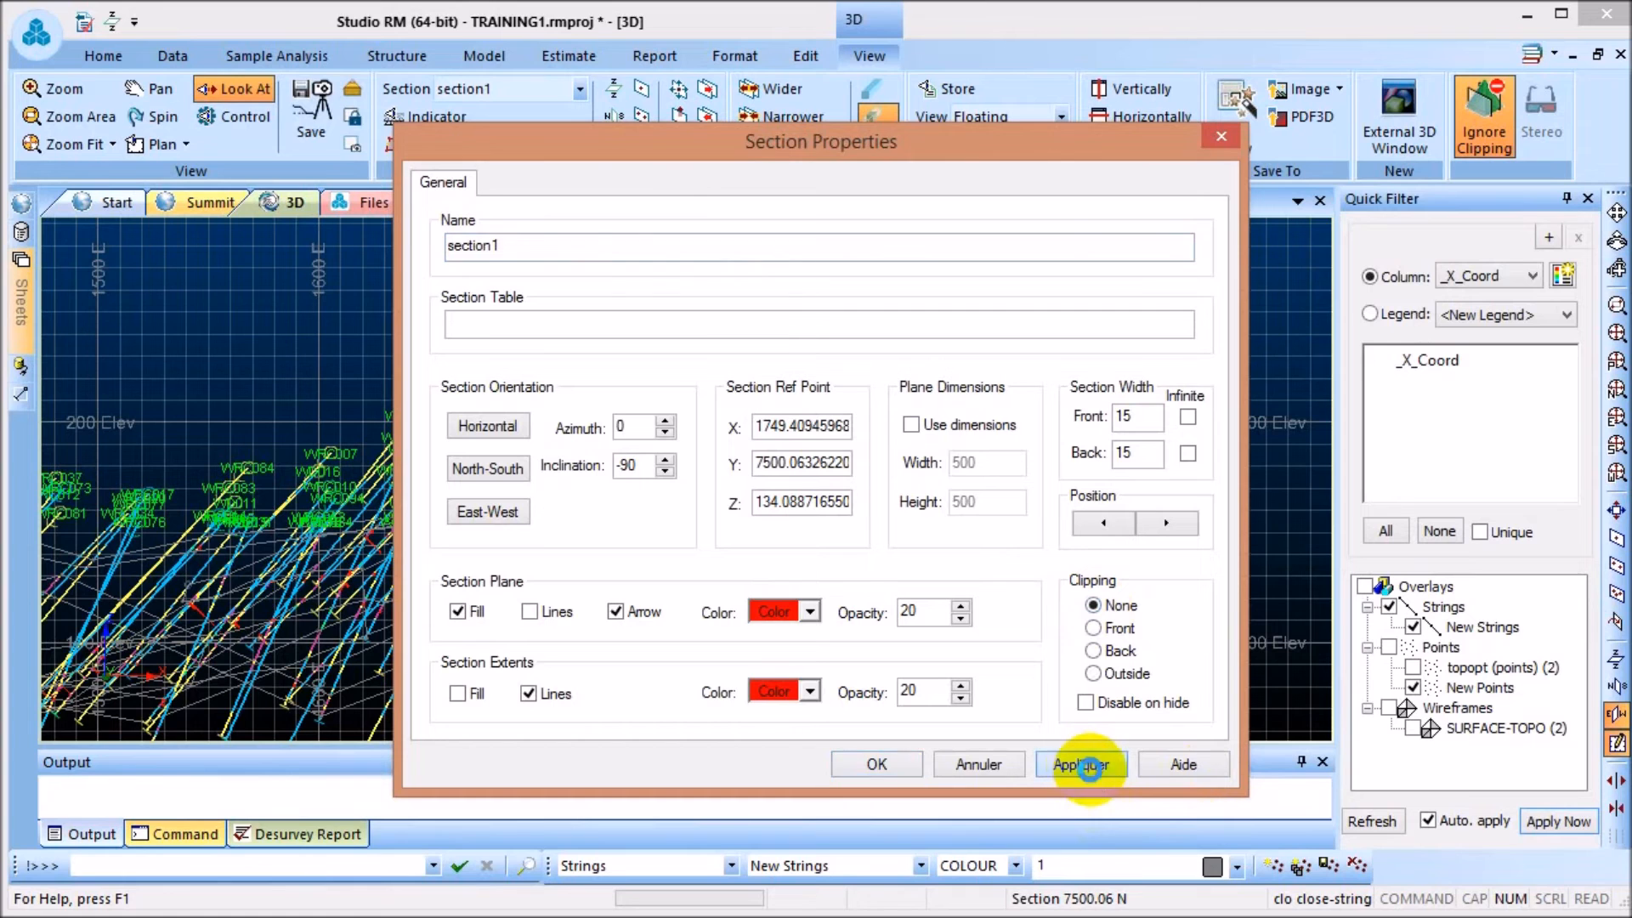
left_click(884, 765)
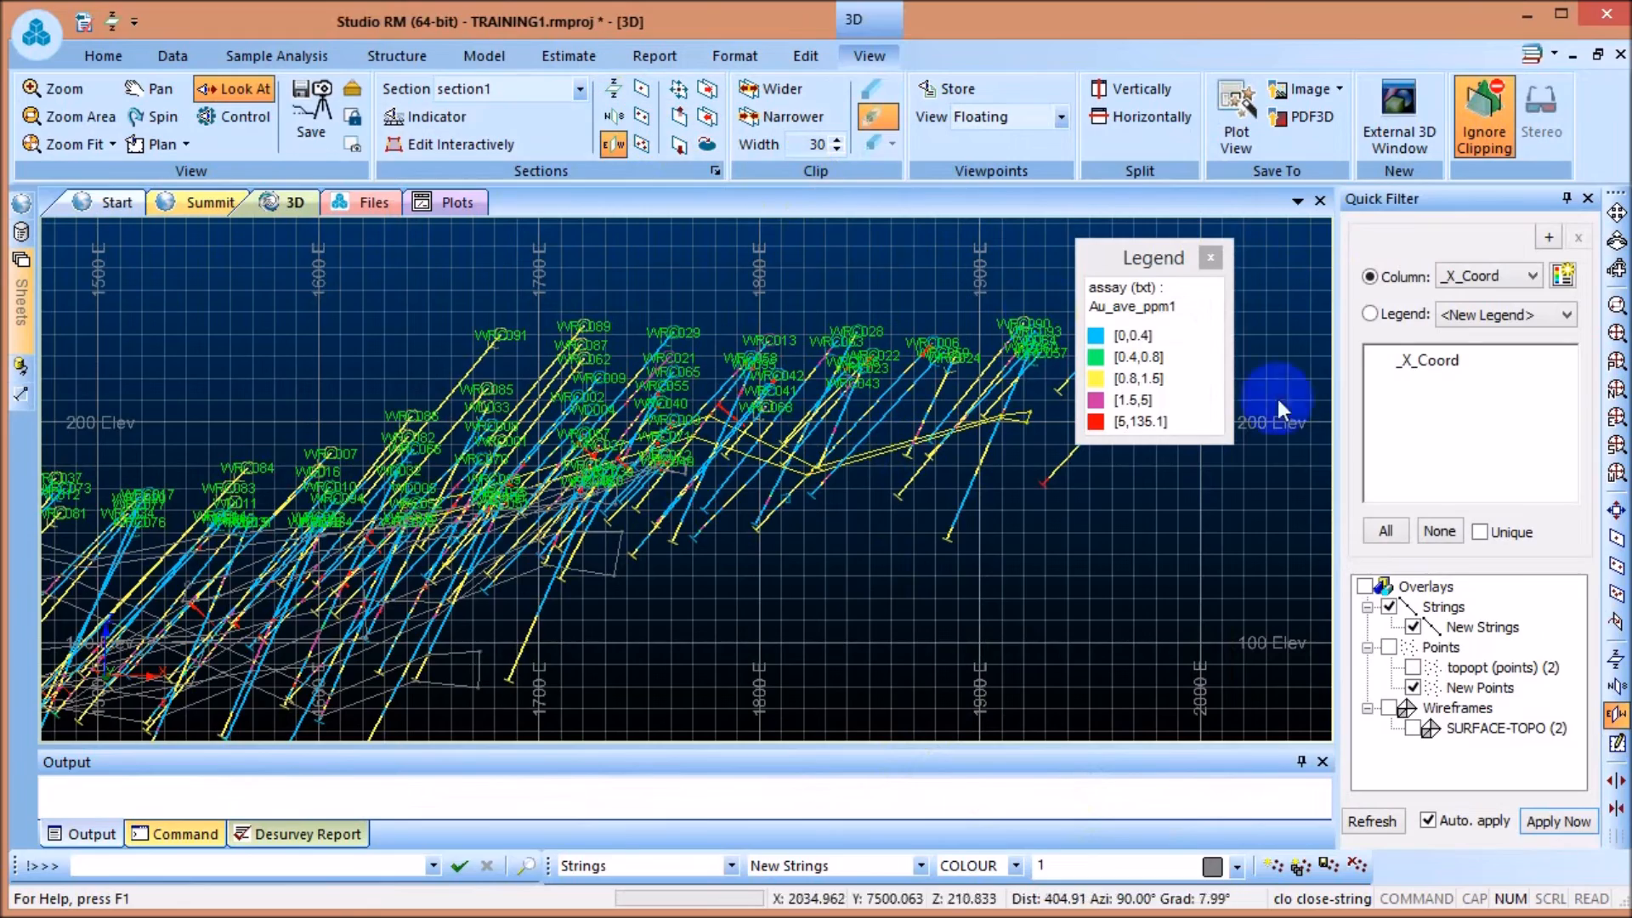
Examine all drillholes and digitized section outlines together in plan and from several rotated 3D angles
left_click(1616, 363)
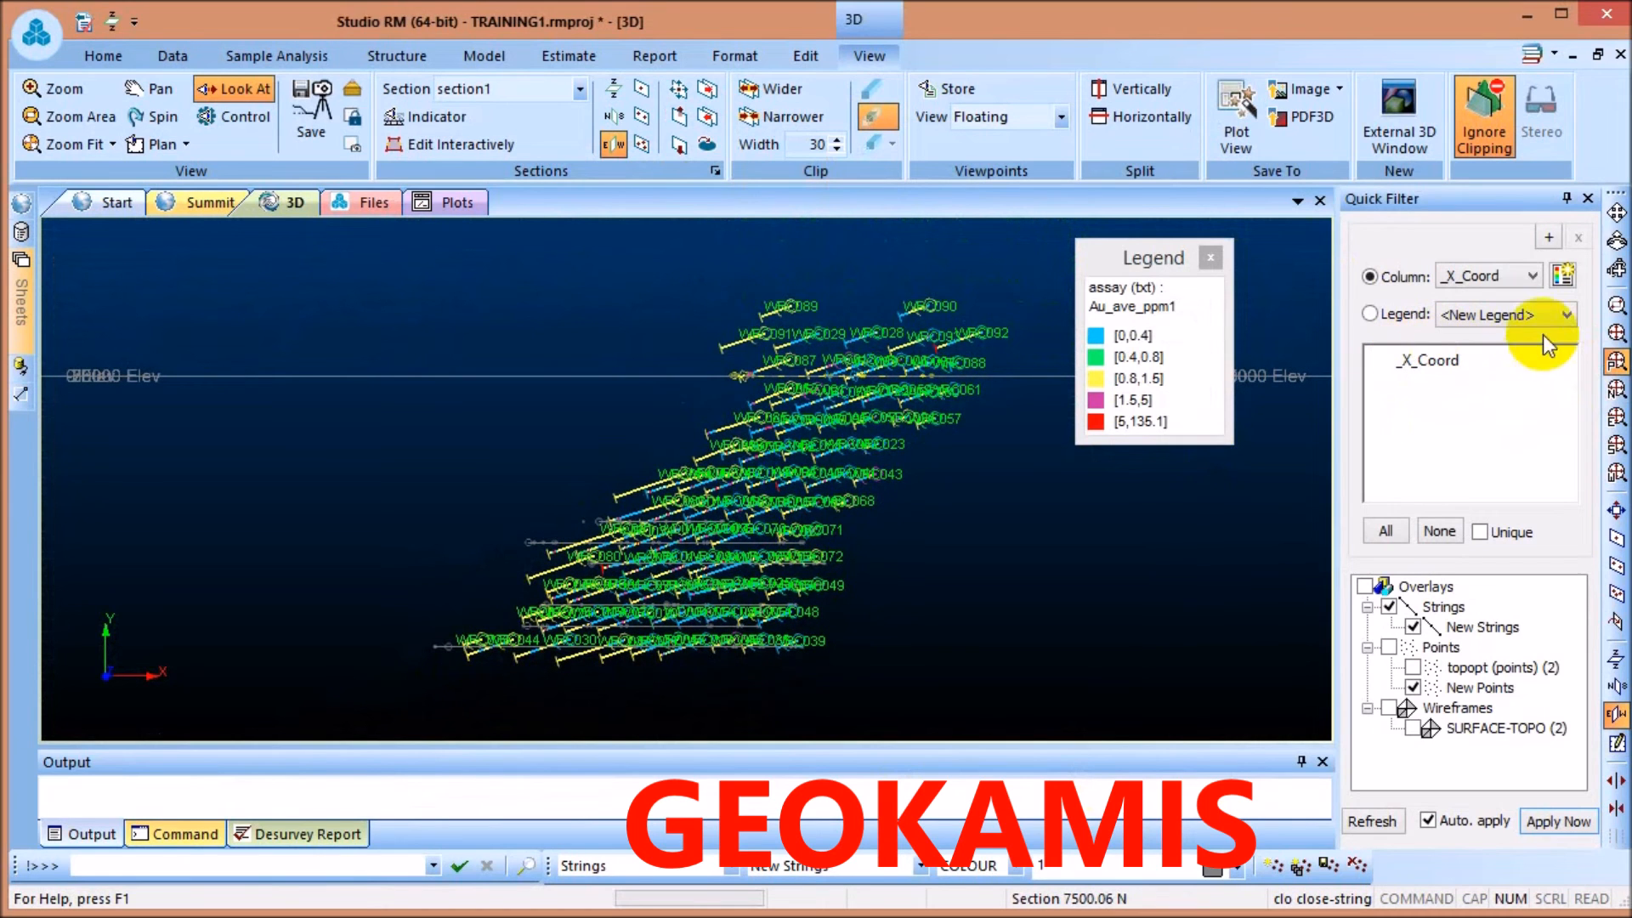
left_click(1616, 270)
left_click_drag(888, 586, 799, 514)
scroll(799, 514, "up", 5)
scroll(814, 483, "up", 2)
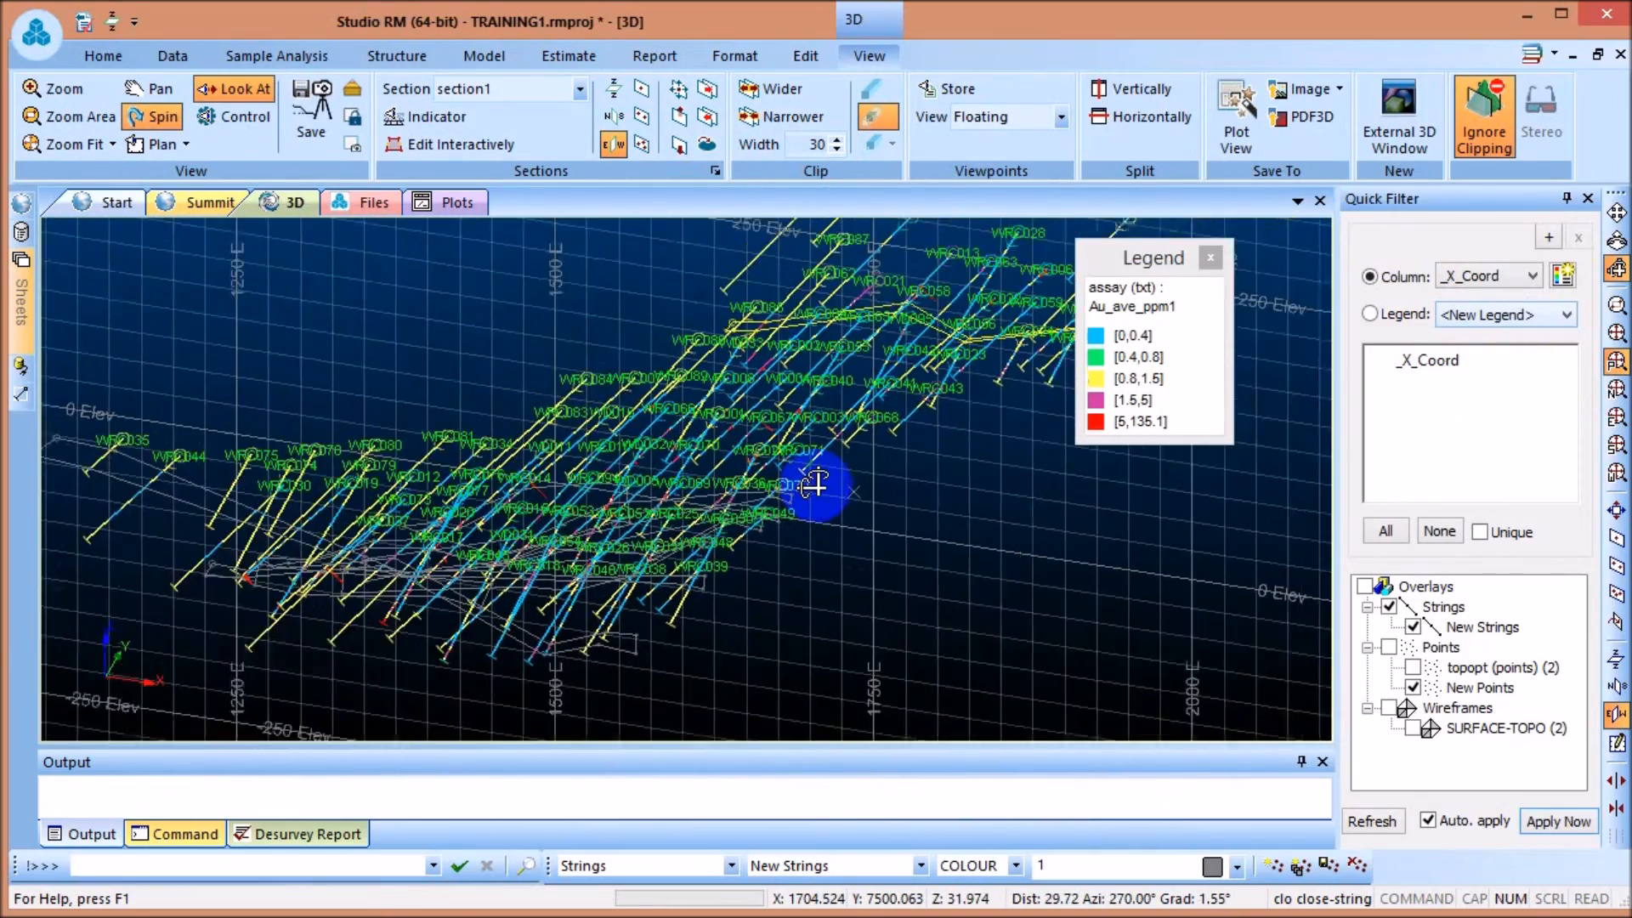
left_click_drag(814, 483, 863, 532)
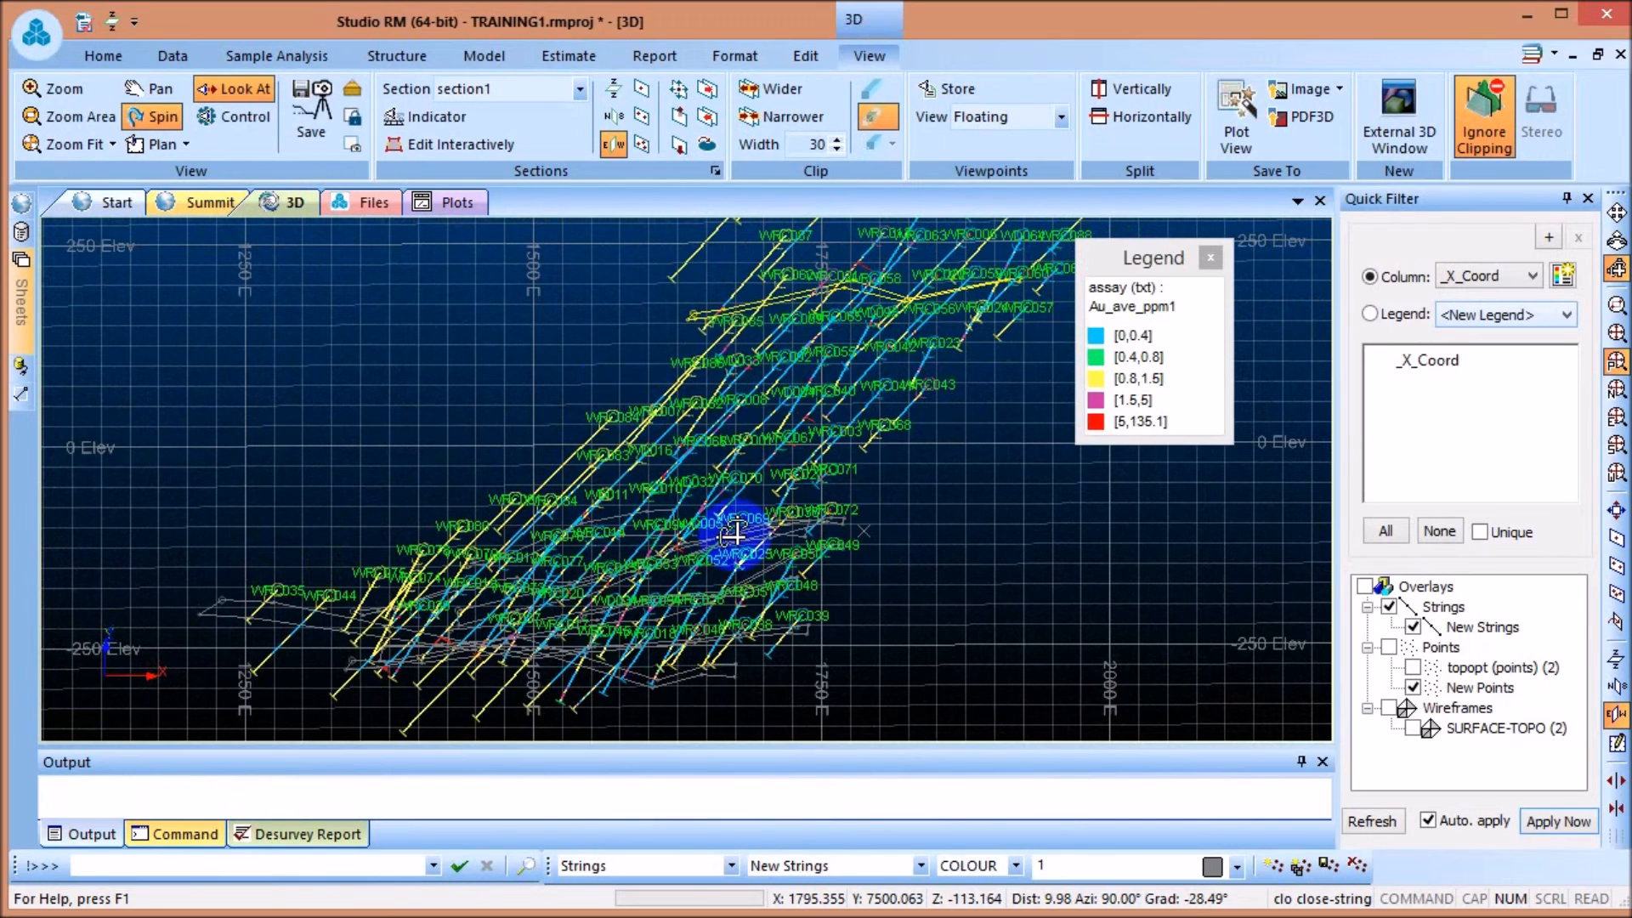
left_click_drag(729, 532, 893, 426)
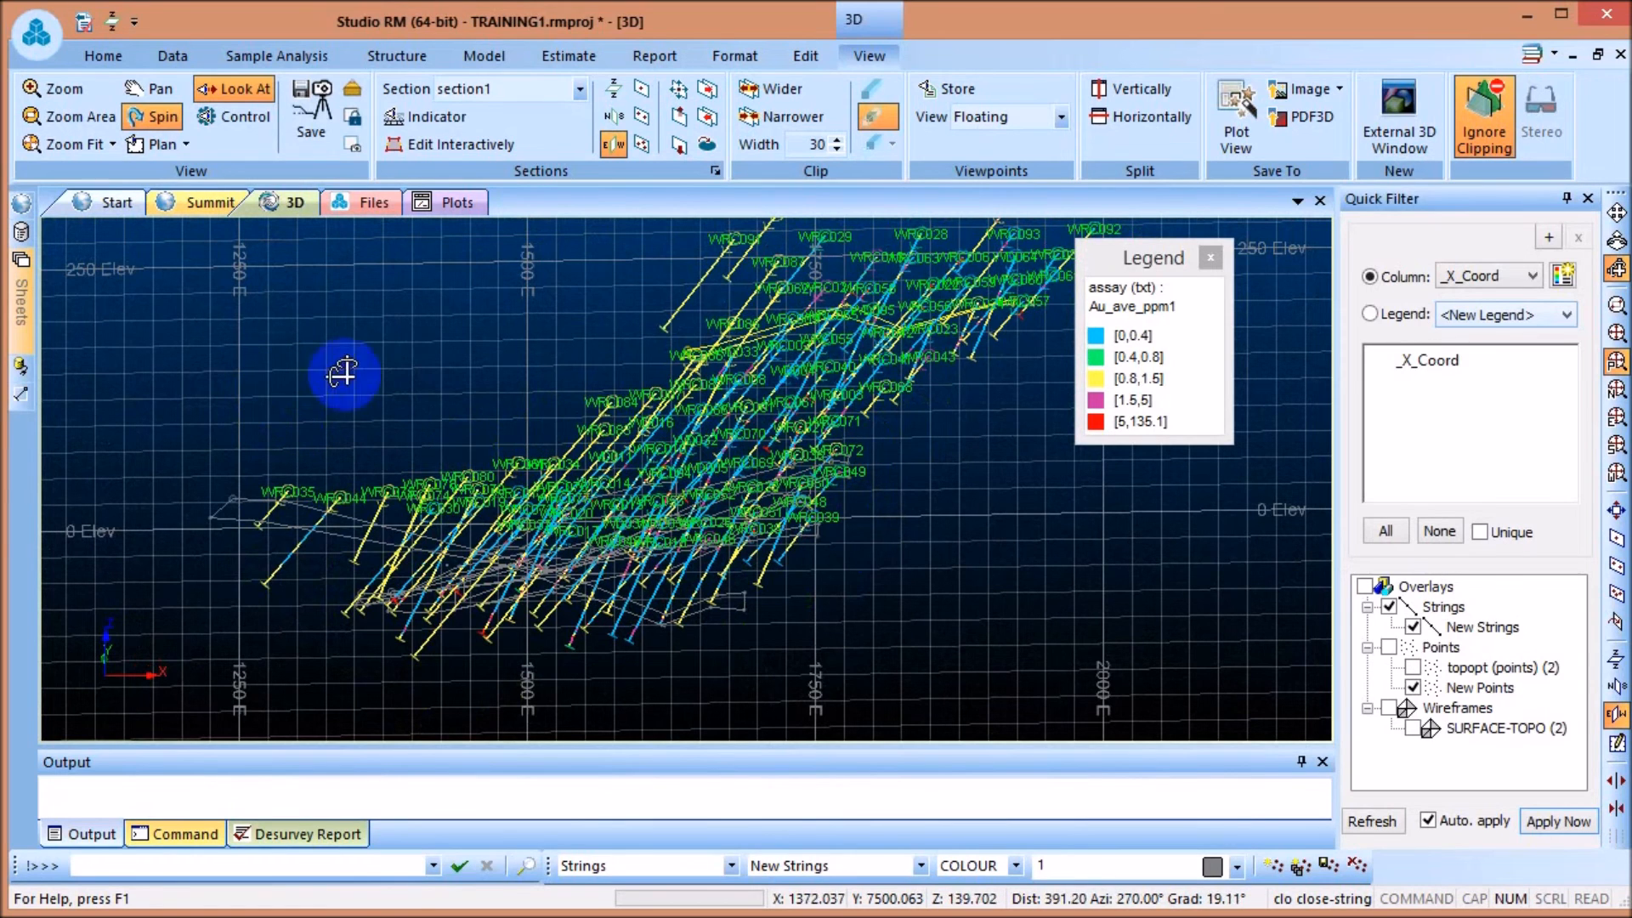
Hide the Dynamic Drillholes in the 3D view and expand the Strings folder to show its New Strings object
mouse_move(23, 320)
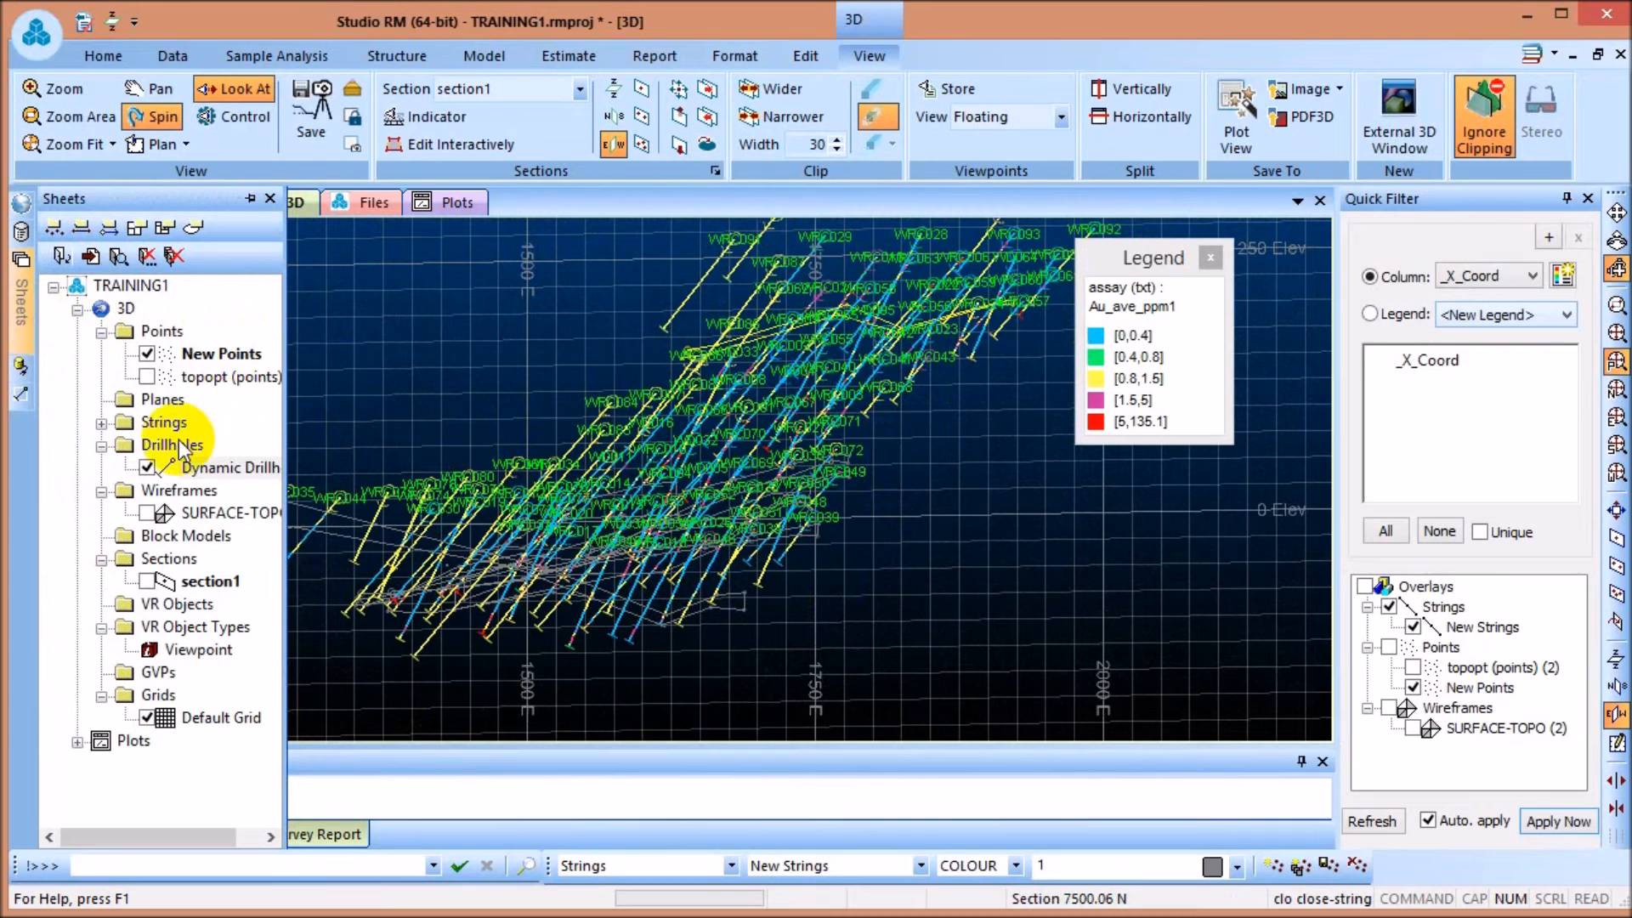
left_click(148, 467)
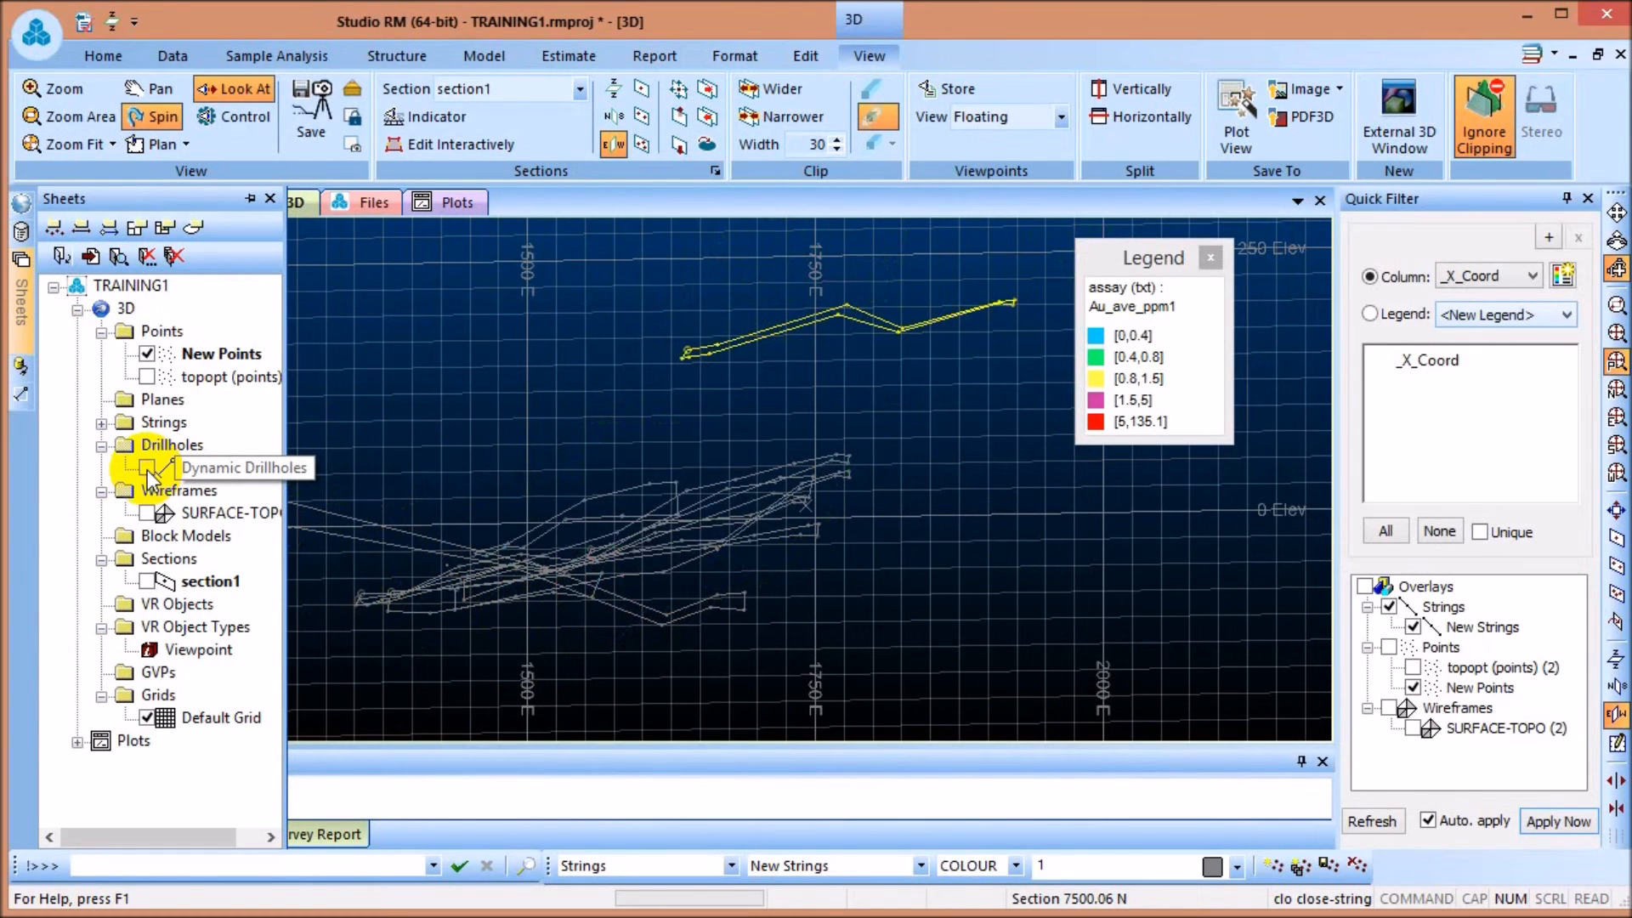
left_click(416, 554)
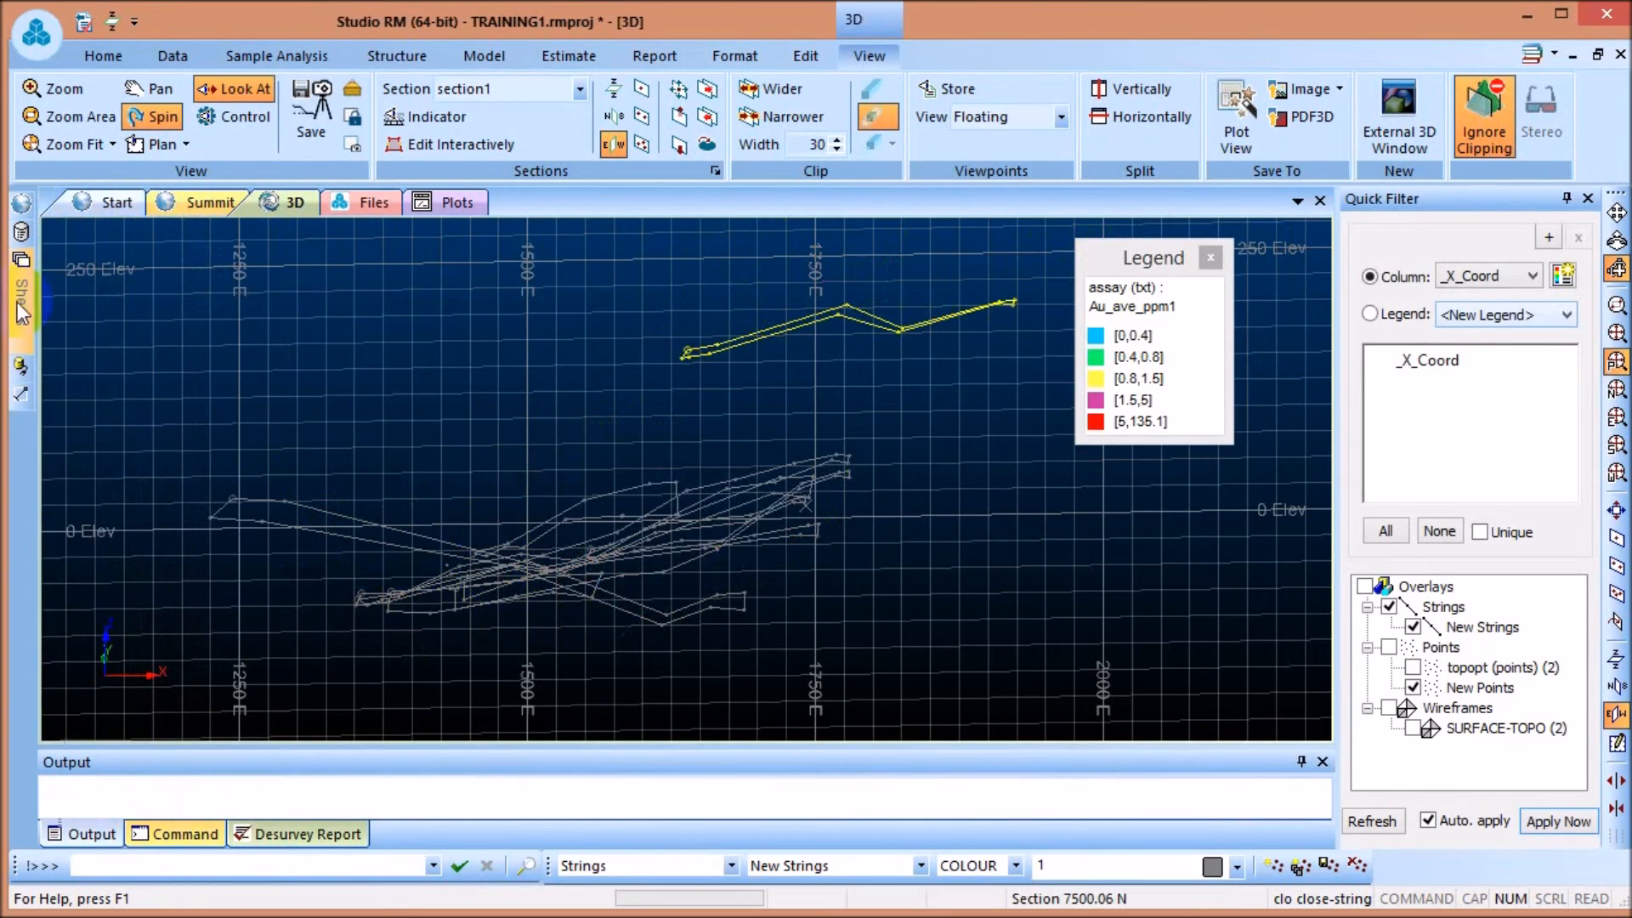
mouse_move(19, 310)
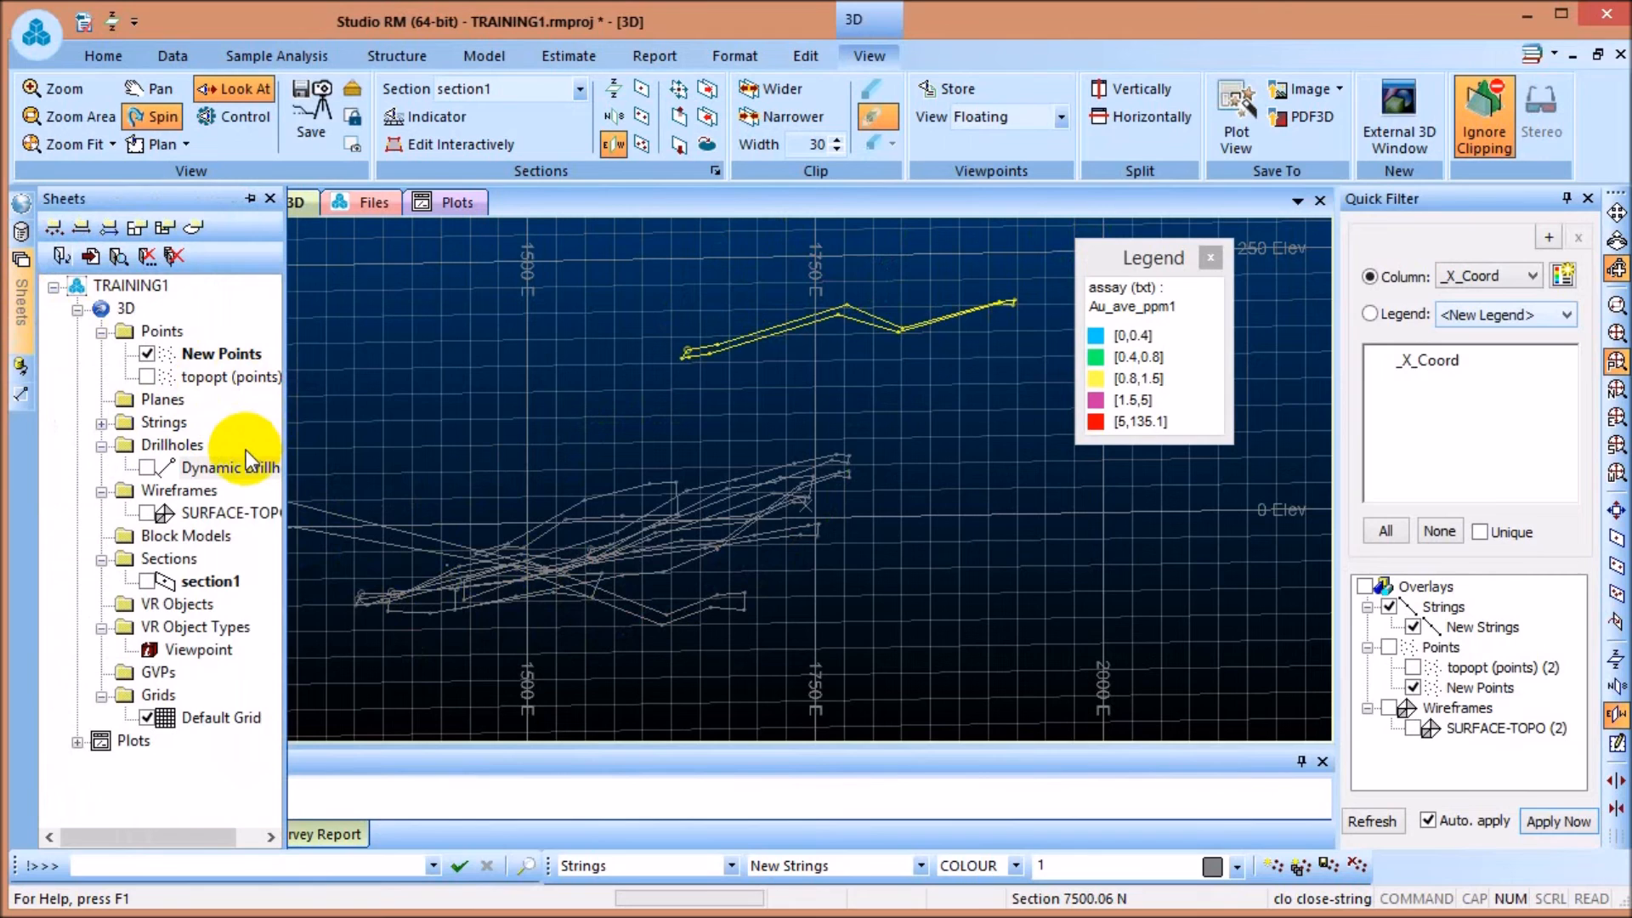
double_click(103, 428)
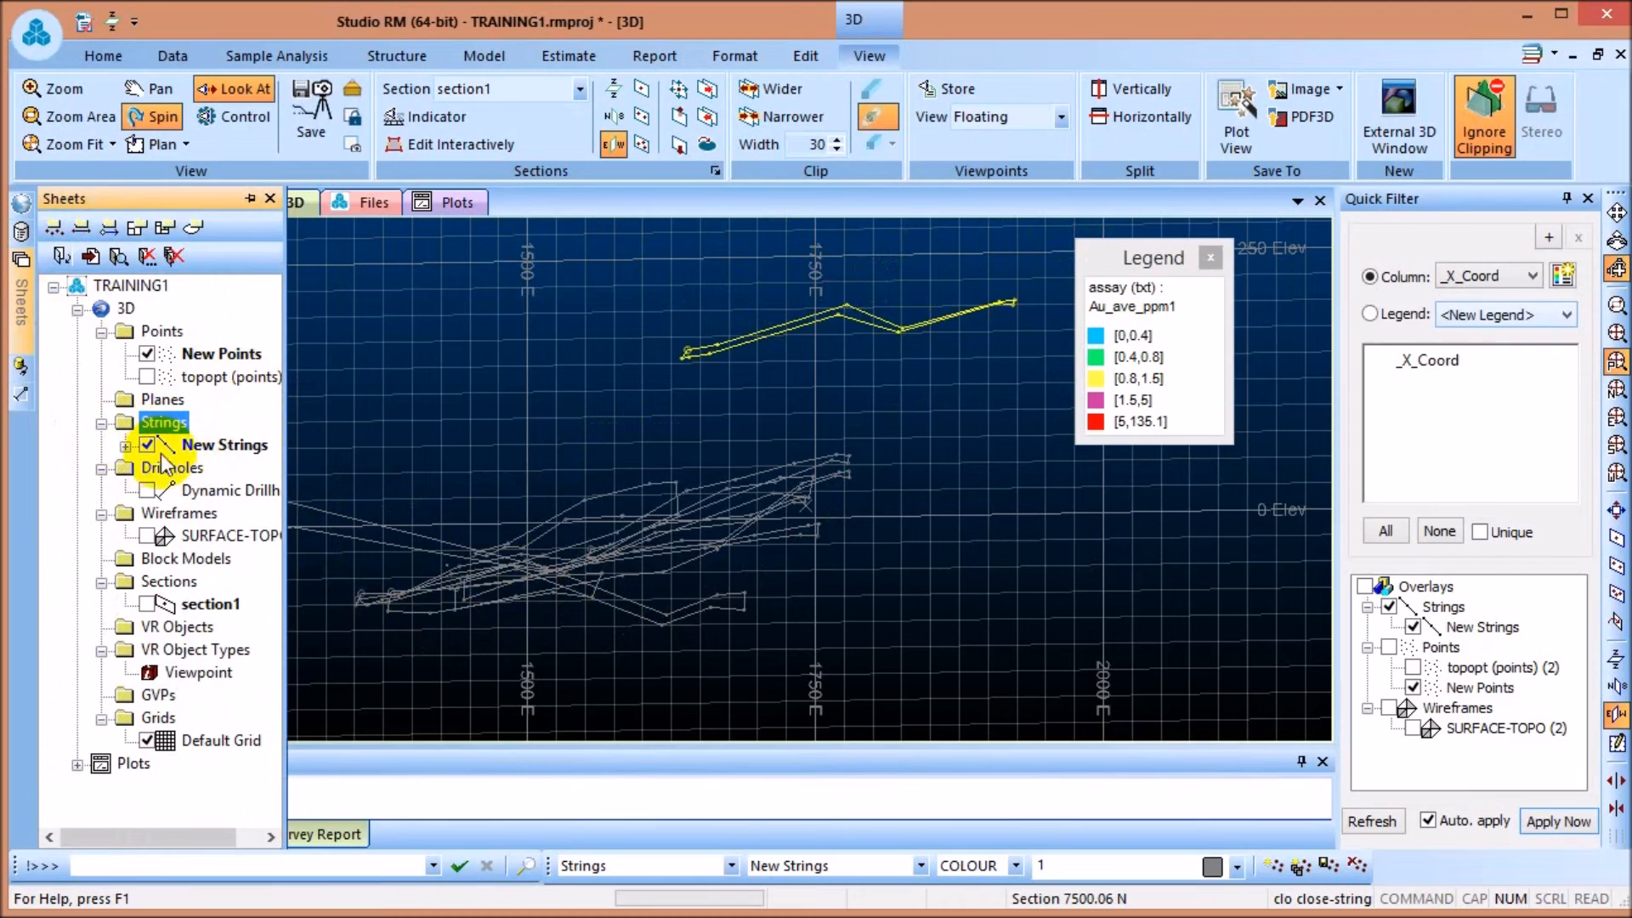
Hide the Default Grid and inspect the digitized section outlines on their own from several rotated 3D angles
left_click_drag(748, 491, 609, 503)
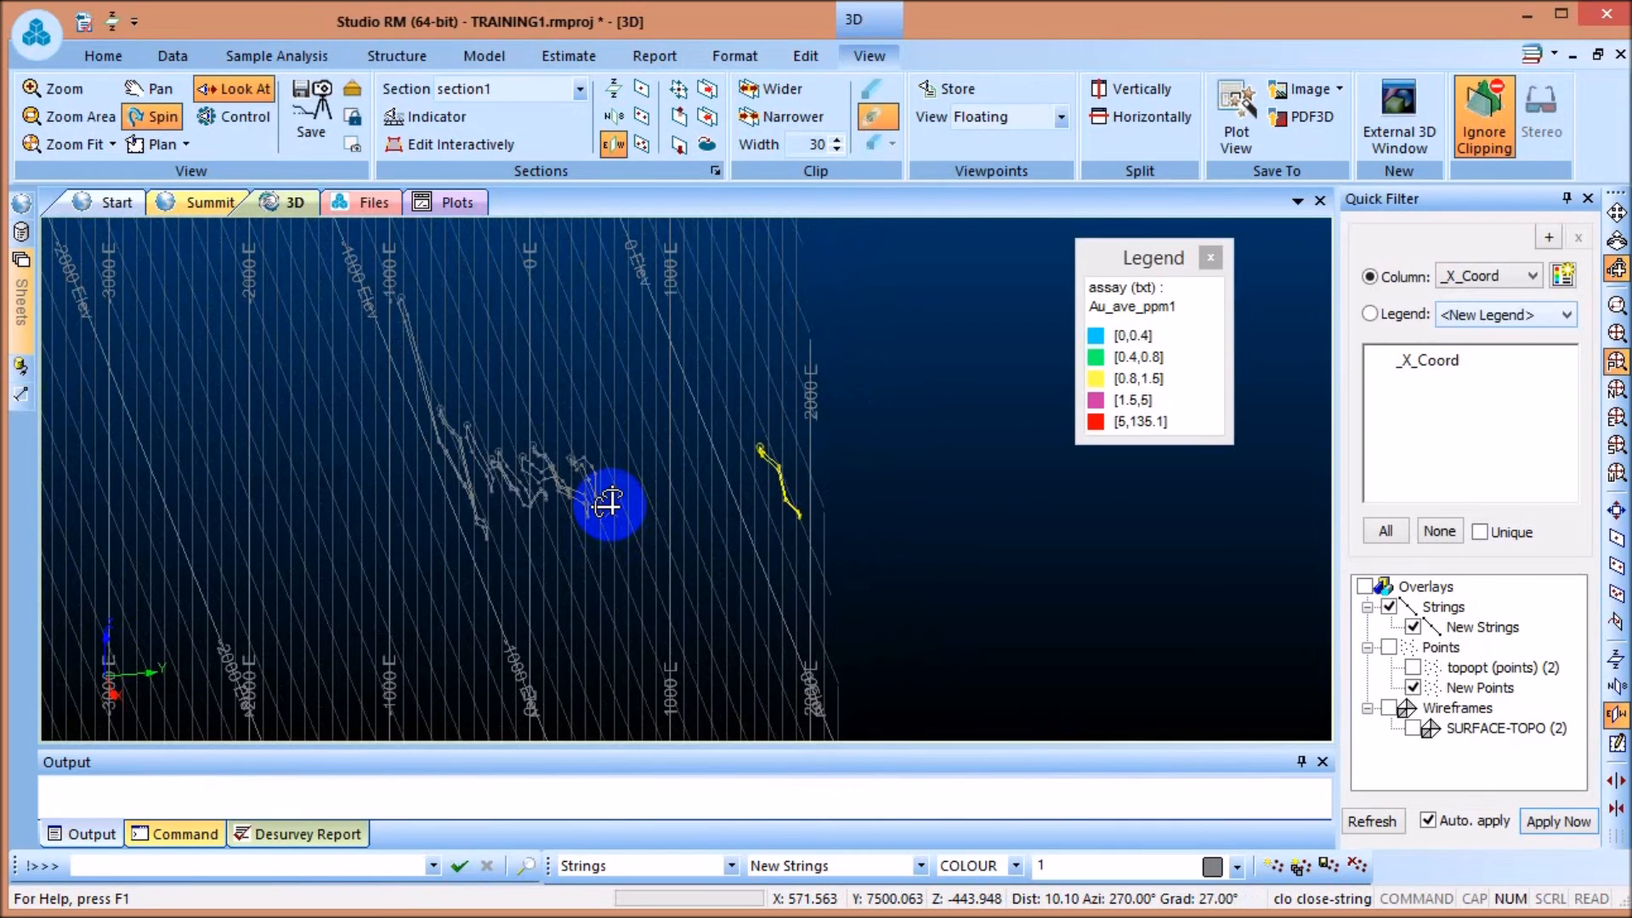
left_click_drag(609, 503, 773, 574)
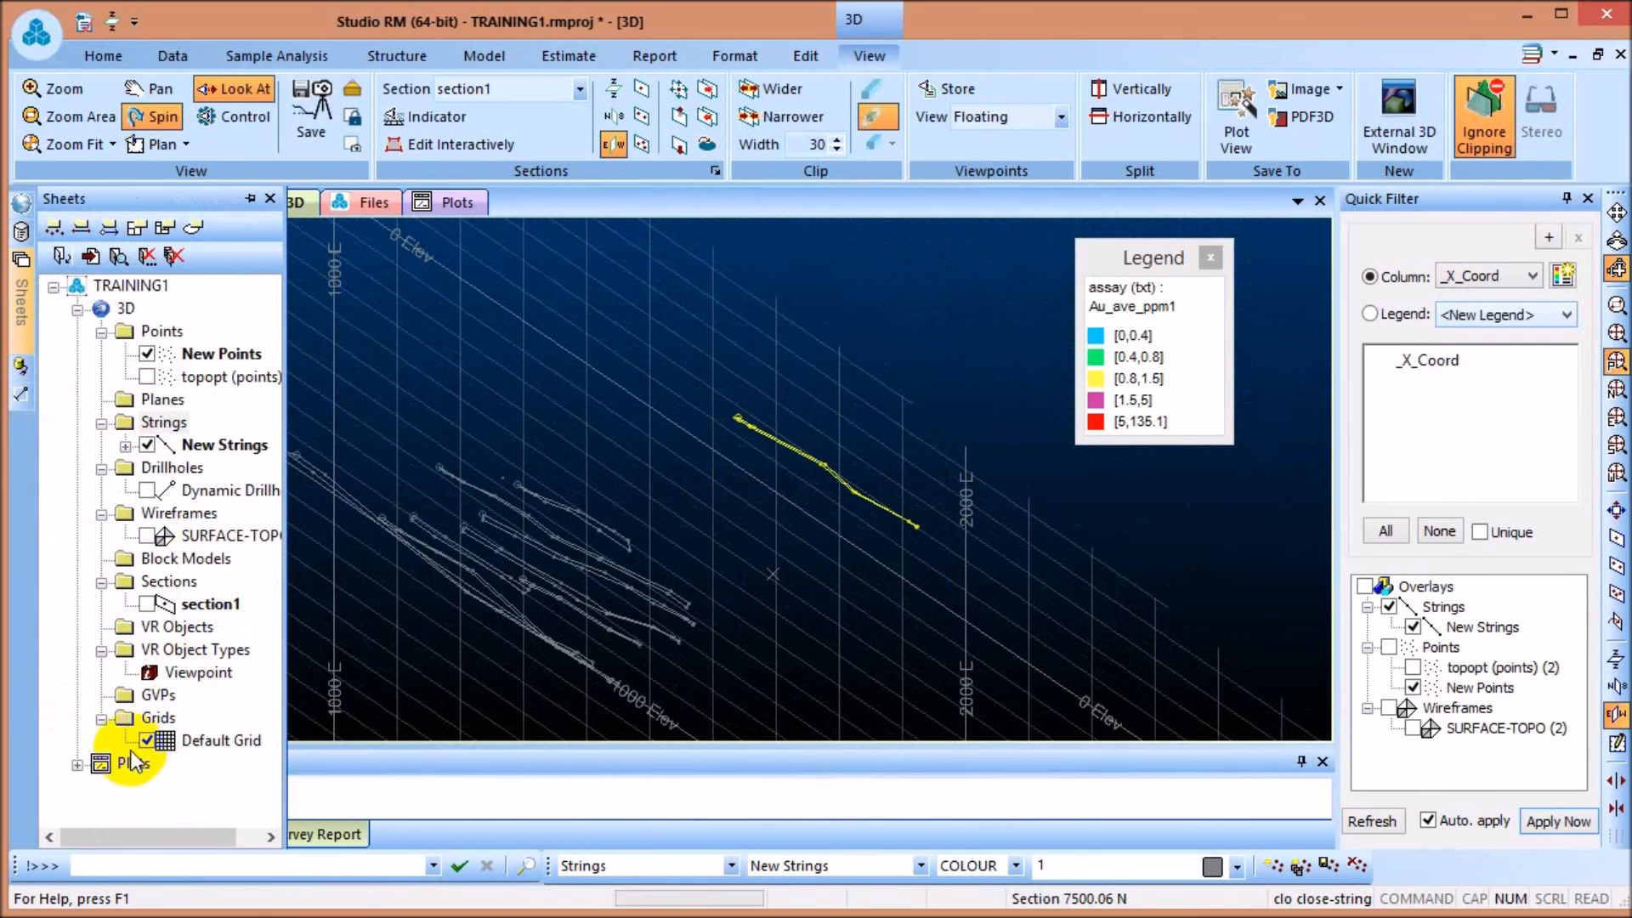
left_click(146, 739)
left_click_drag(671, 527, 617, 566)
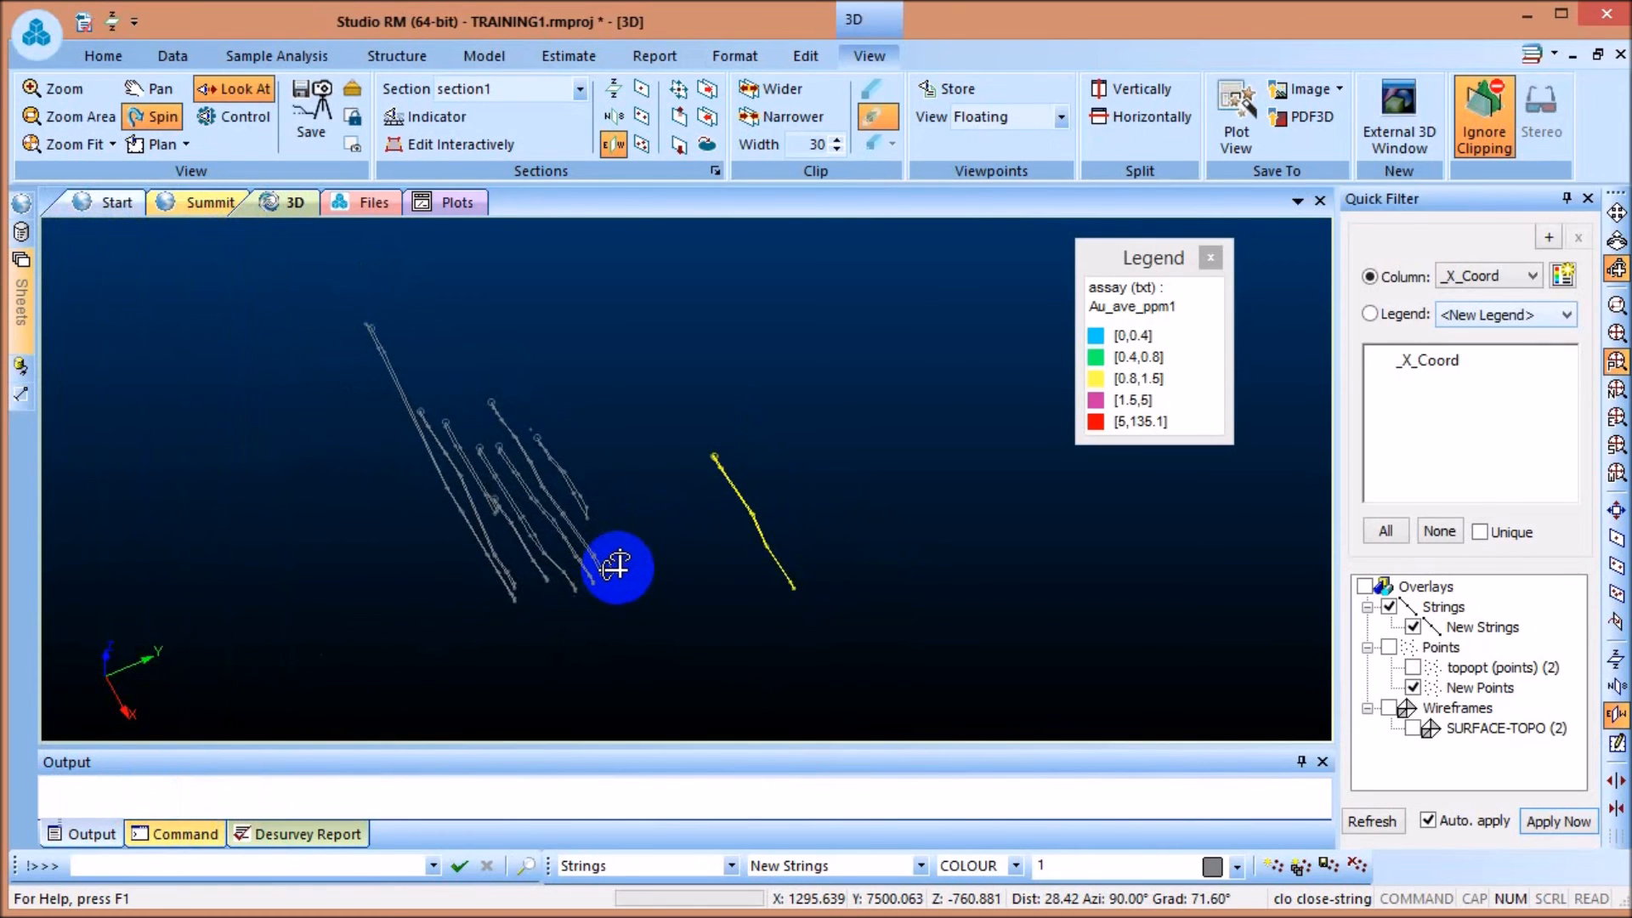